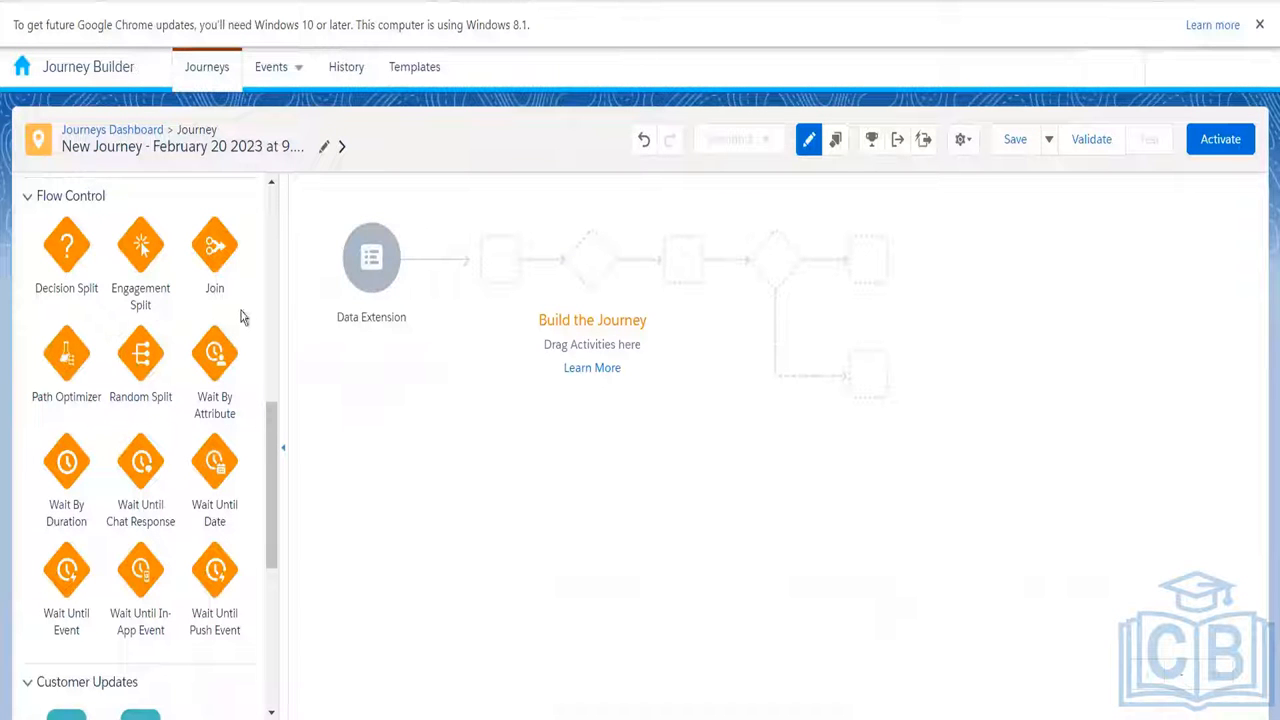
# - Add a Path Optimizer activity to the journey directly after the Data Extension entry source
pyautogui.scroll(-1, 272, 473)
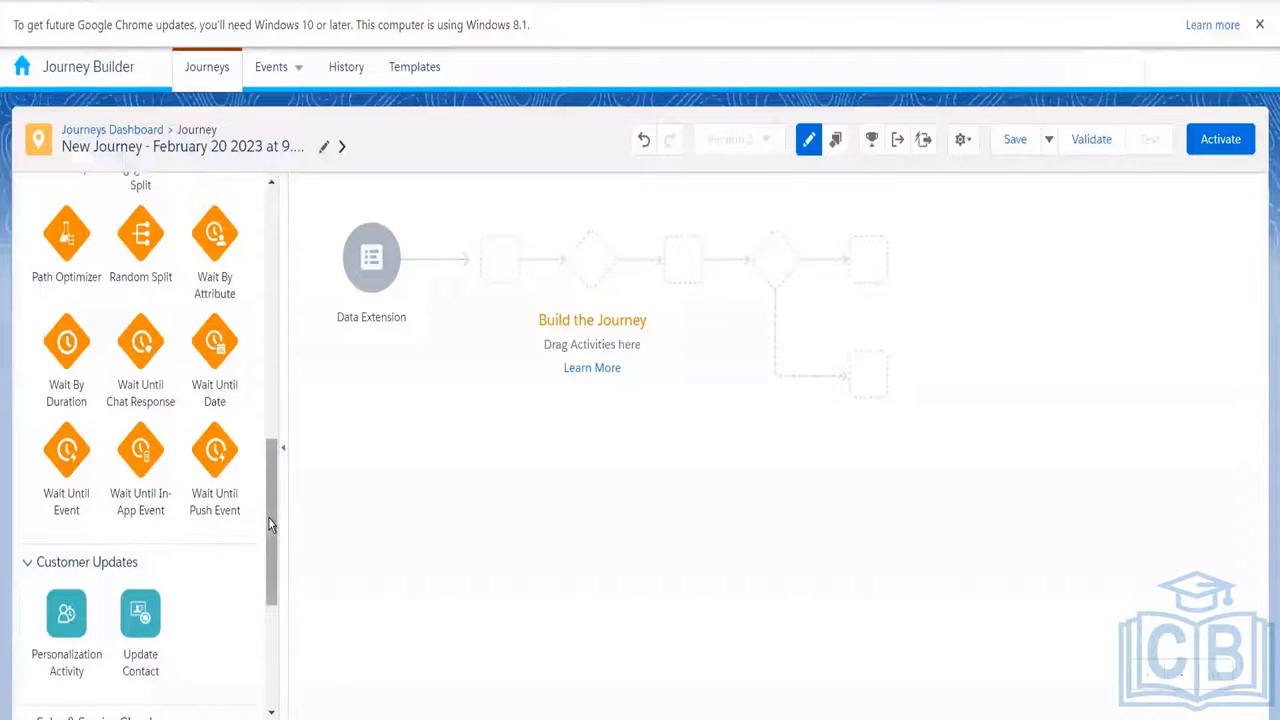
pyautogui.scroll(-3, 268, 578)
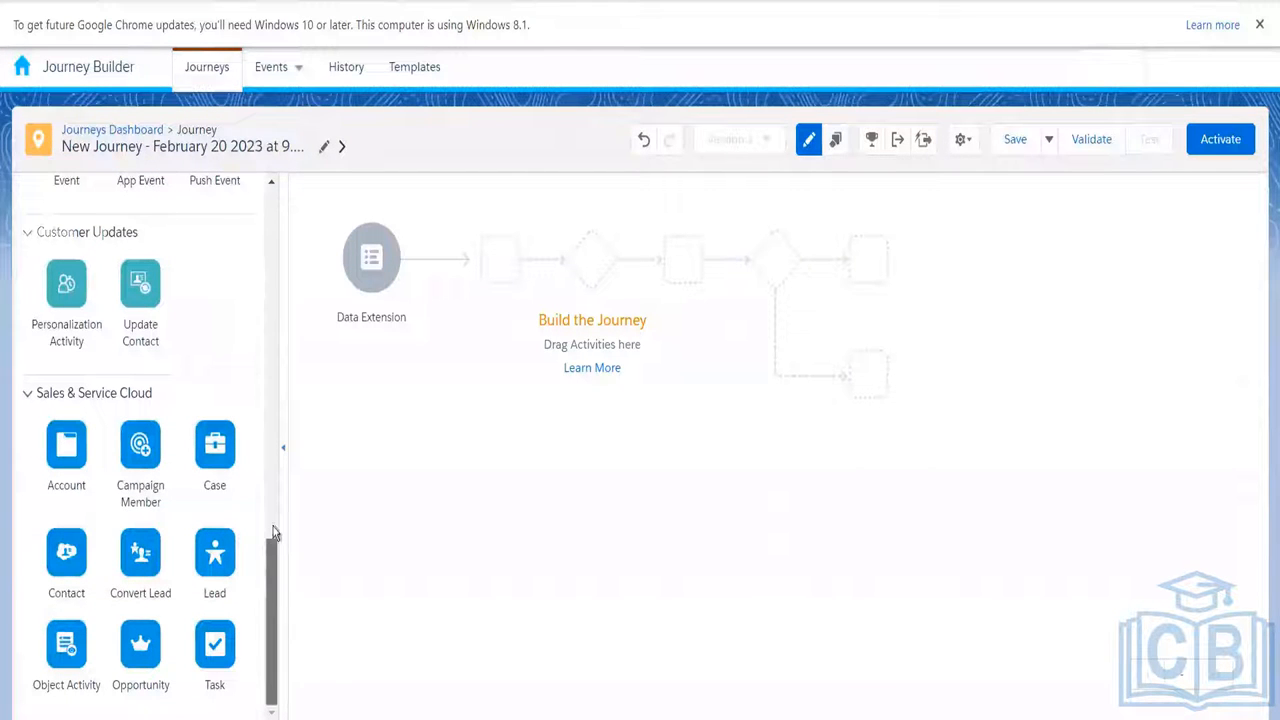
pyautogui.scroll(4, 272, 480)
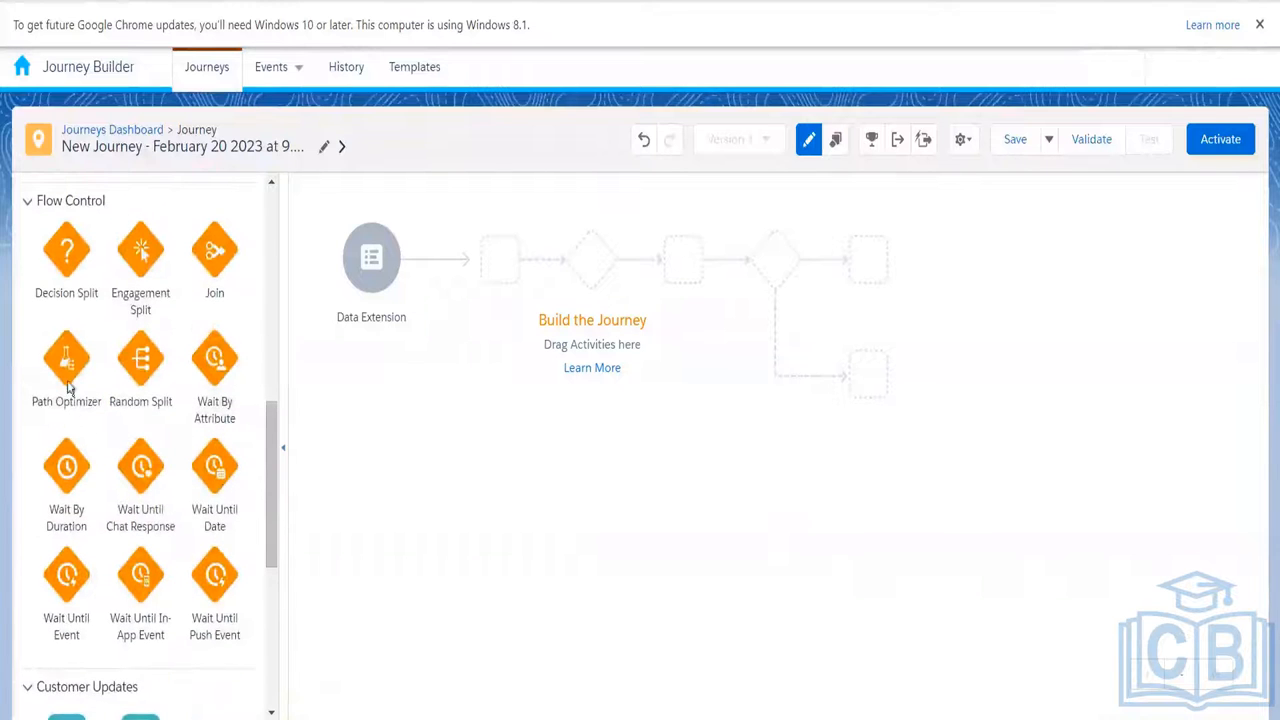
pyautogui.moveTo(64, 368); pyautogui.dragTo(452, 262)
pyautogui.moveTo(368, 270)
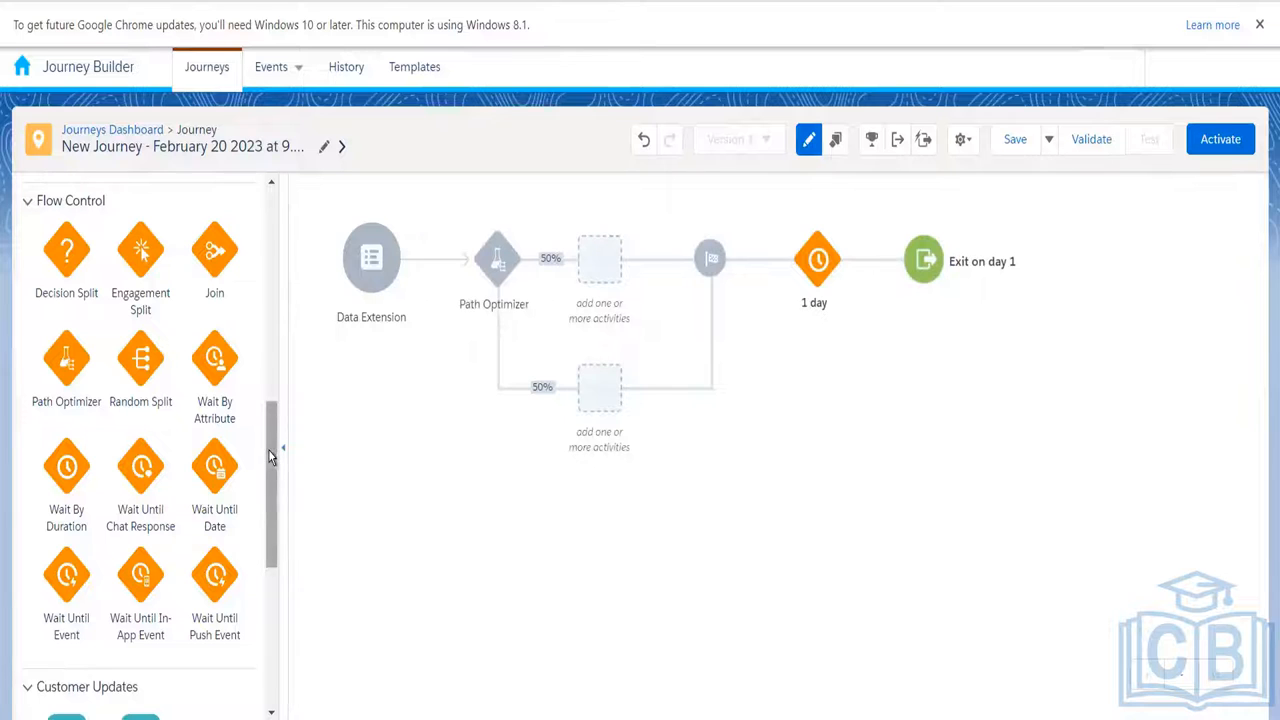
# - Add an Email activity followed by an SMS activity to the Path Optimizer's first path
pyautogui.scroll(1, 272, 460)
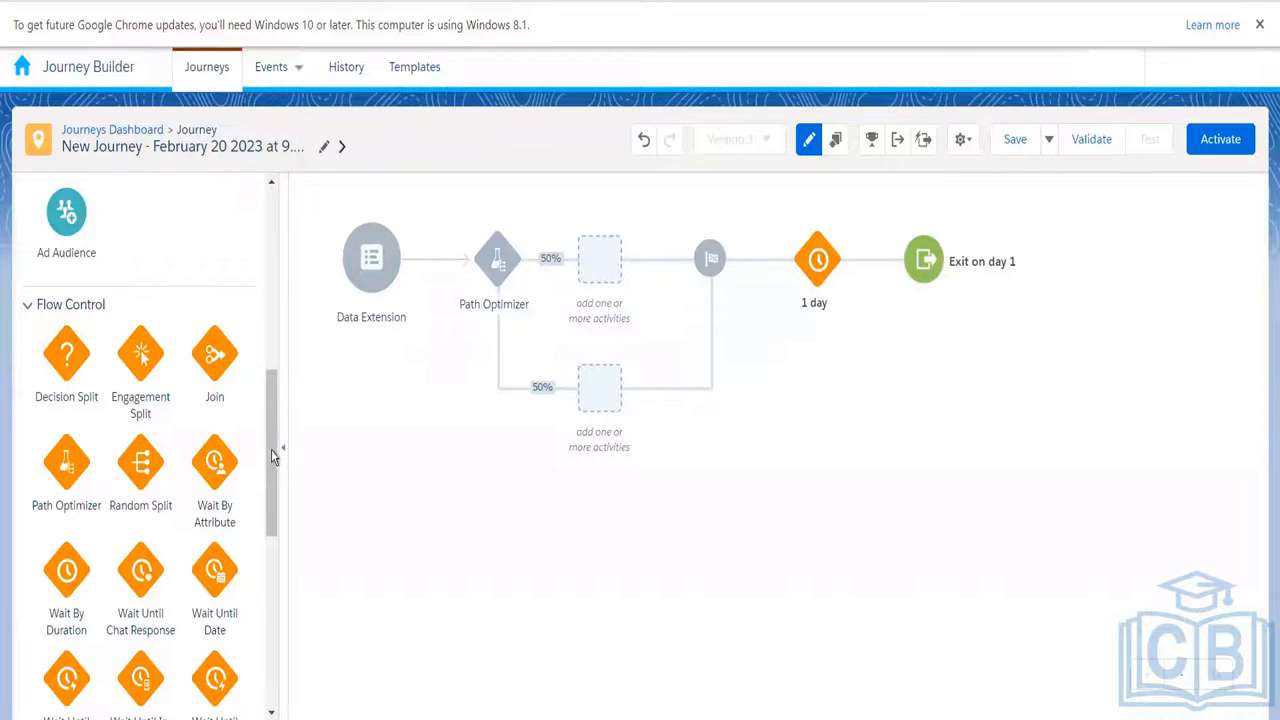
pyautogui.scroll(3, 275, 458)
pyautogui.scroll(-4, 275, 458)
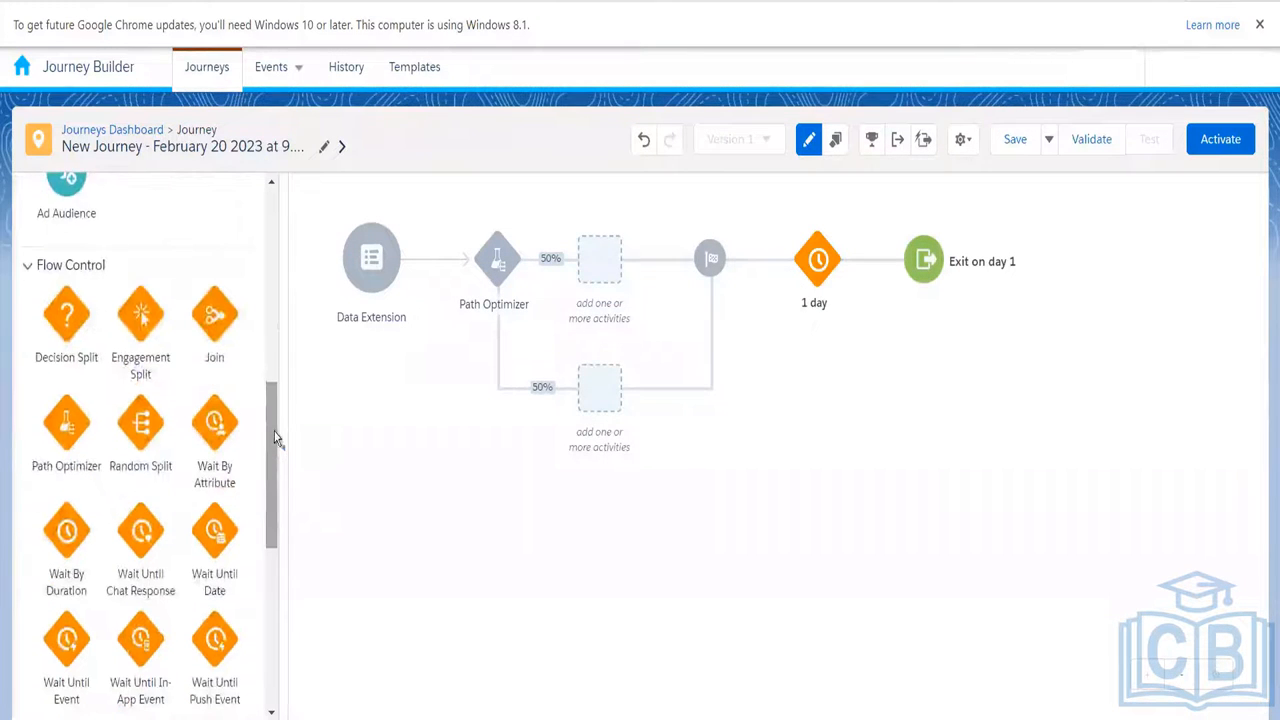
pyautogui.scroll(7, 277, 350)
pyautogui.moveTo(66, 395); pyautogui.dragTo(600, 265)
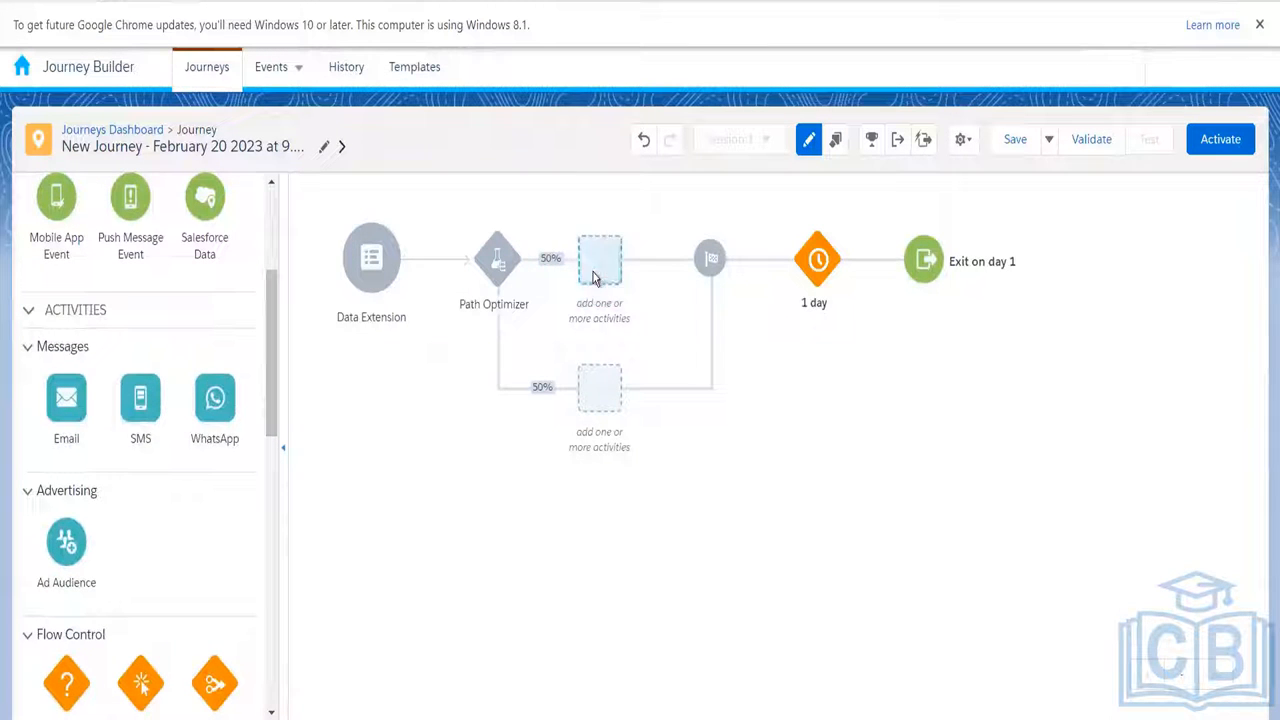
pyautogui.moveTo(141, 398); pyautogui.dragTo(671, 268)
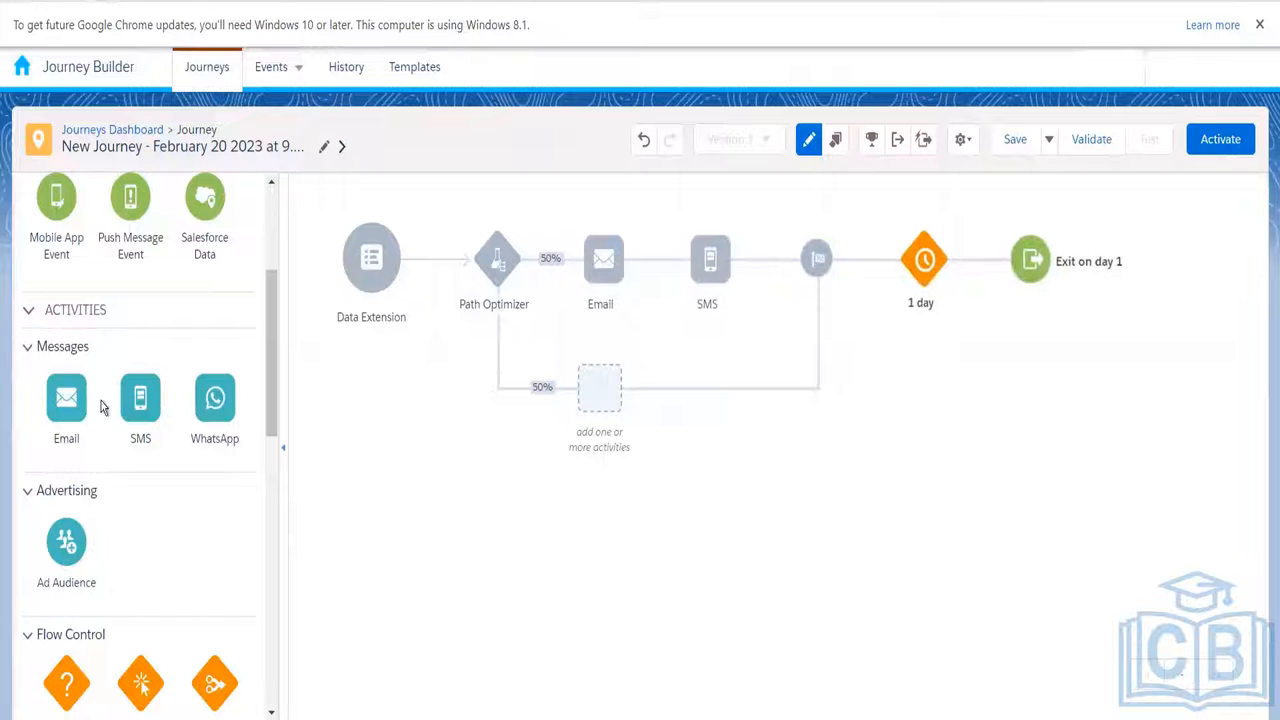
# - Add an SMS activity followed by an Email activity to the Path Optimizer's second path
pyautogui.moveTo(128, 395); pyautogui.dragTo(604, 394)
pyautogui.moveTo(62, 400); pyautogui.dragTo(711, 396)
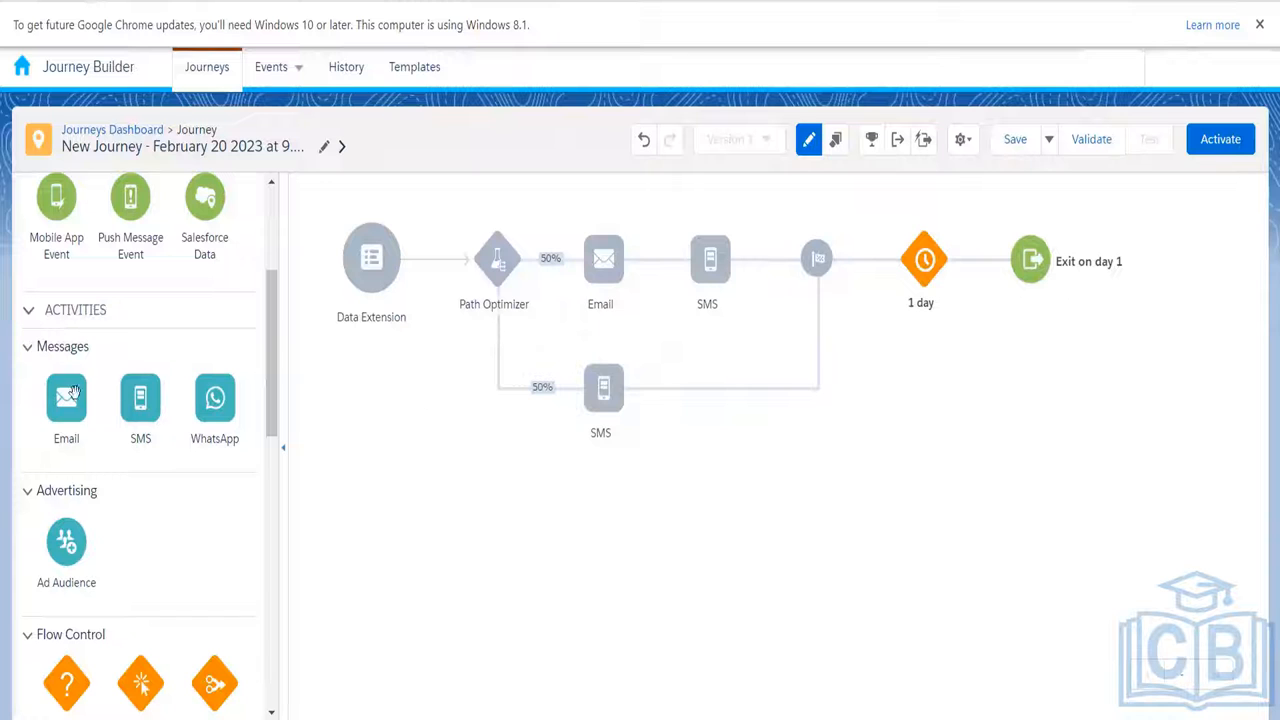
pyautogui.moveTo(70, 398); pyautogui.dragTo(662, 402)
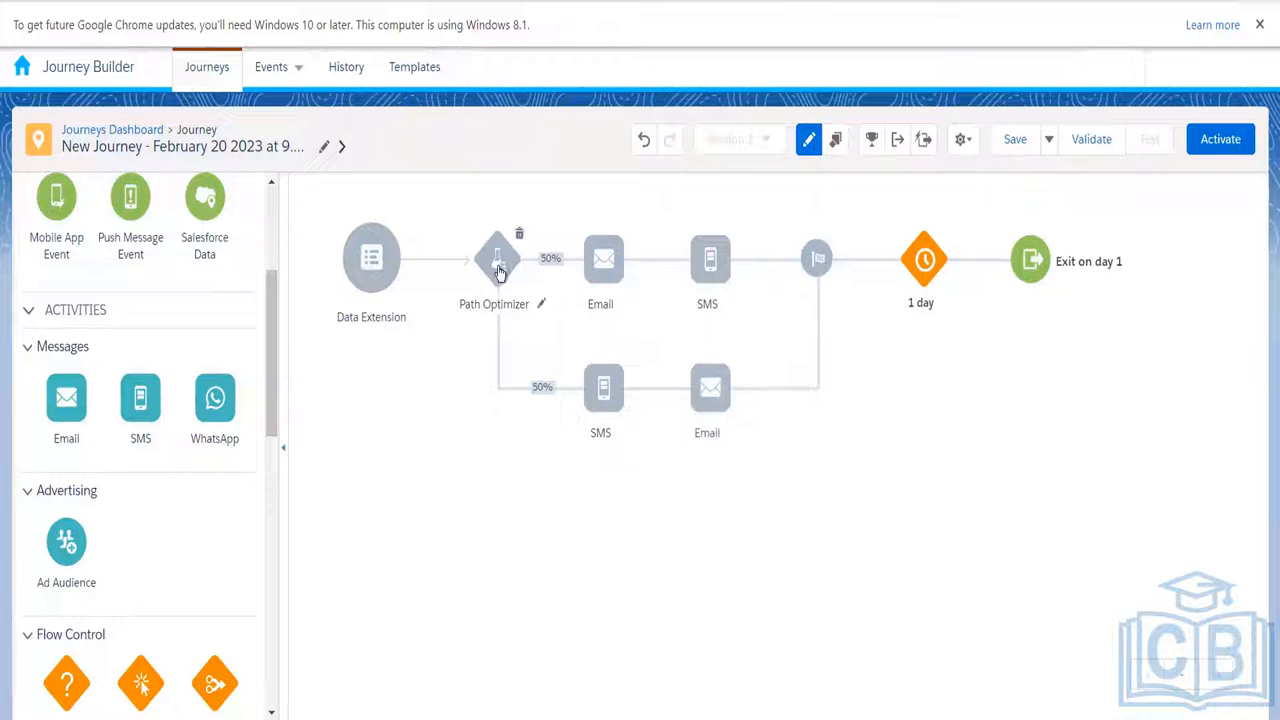
# - Set the journey's entry source to the data extension Customer Information DE 010 from the folder whose name begins with 010
pyautogui.click(371, 257)
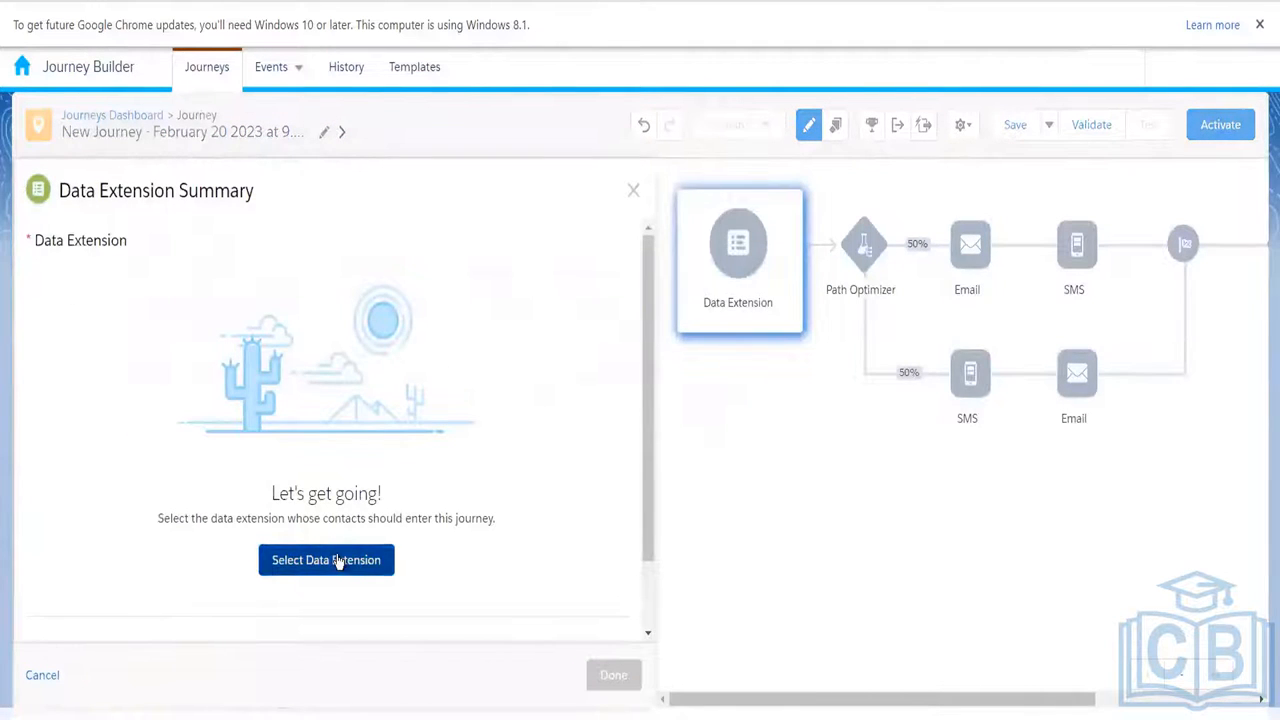
pyautogui.click(368, 562)
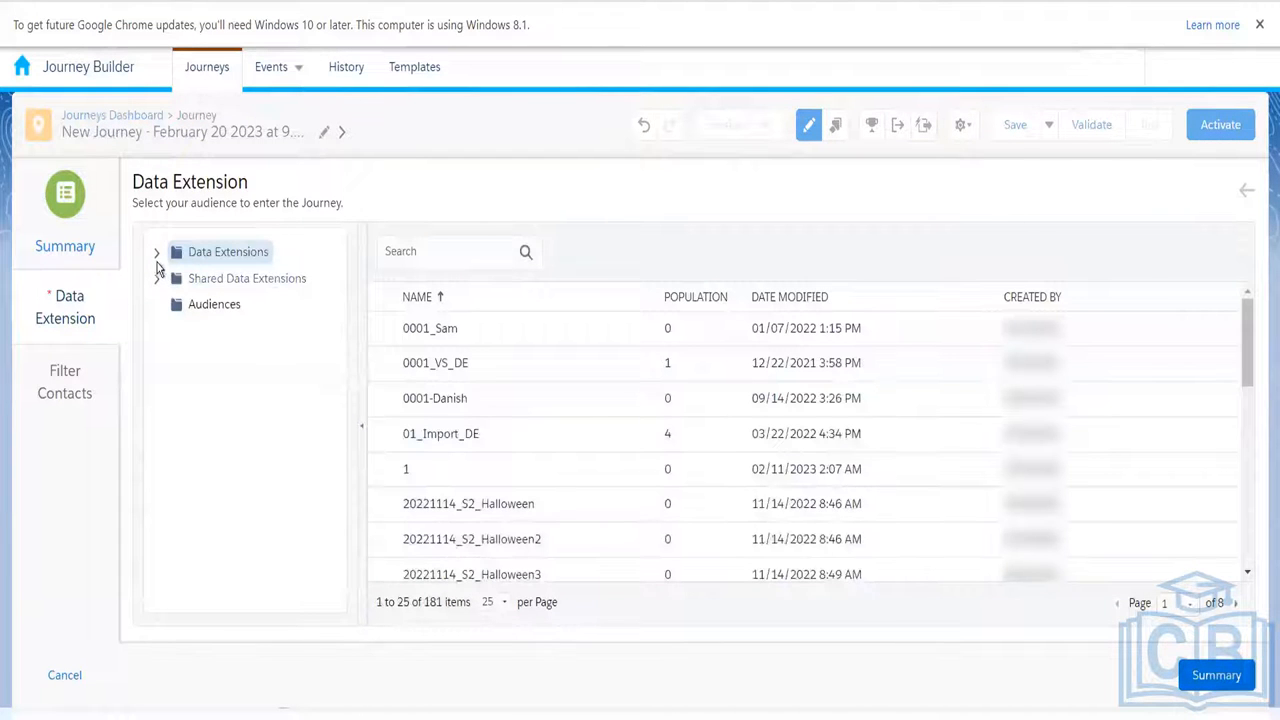
pyautogui.click(157, 256)
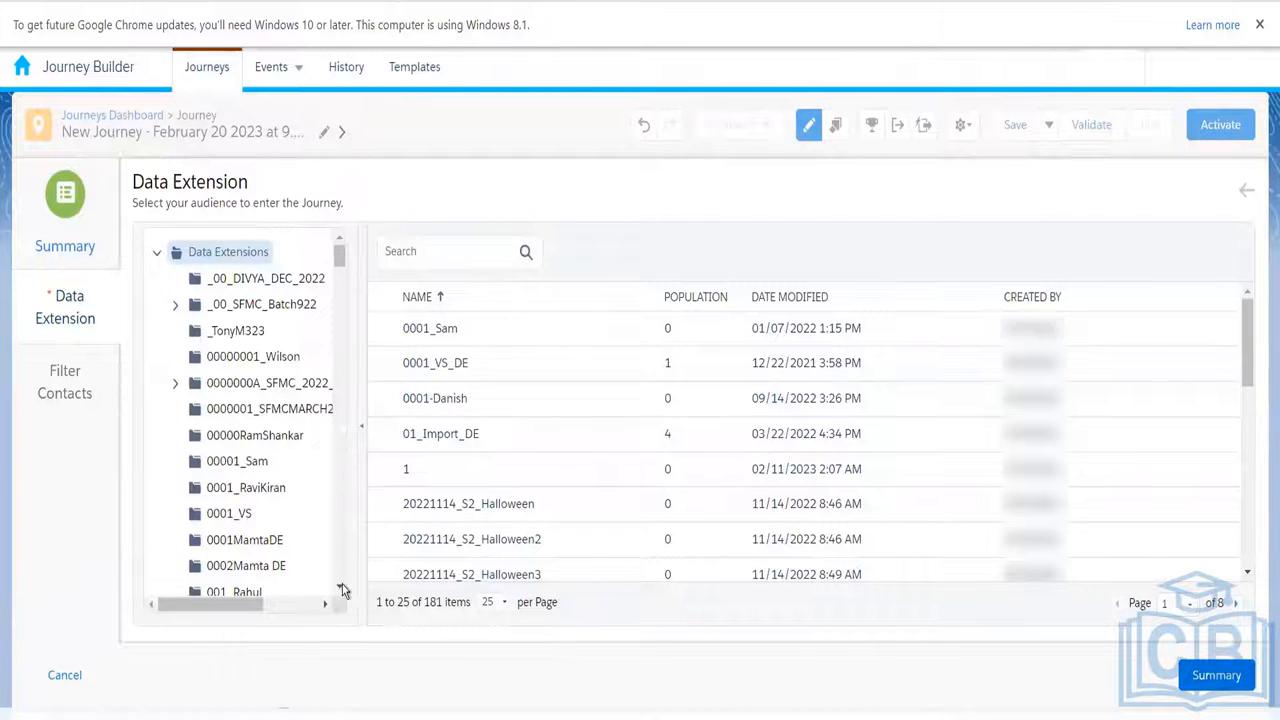
pyautogui.scroll(-5, 339, 587)
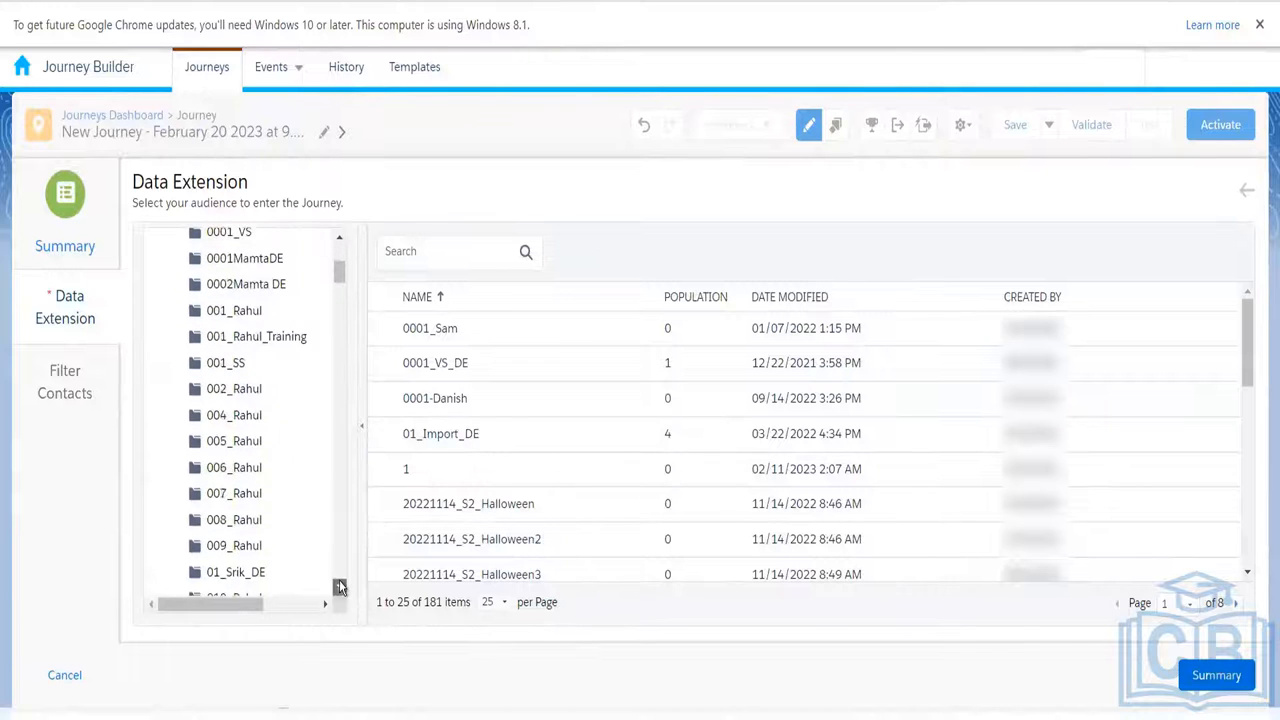
pyautogui.scroll(-1, 339, 587)
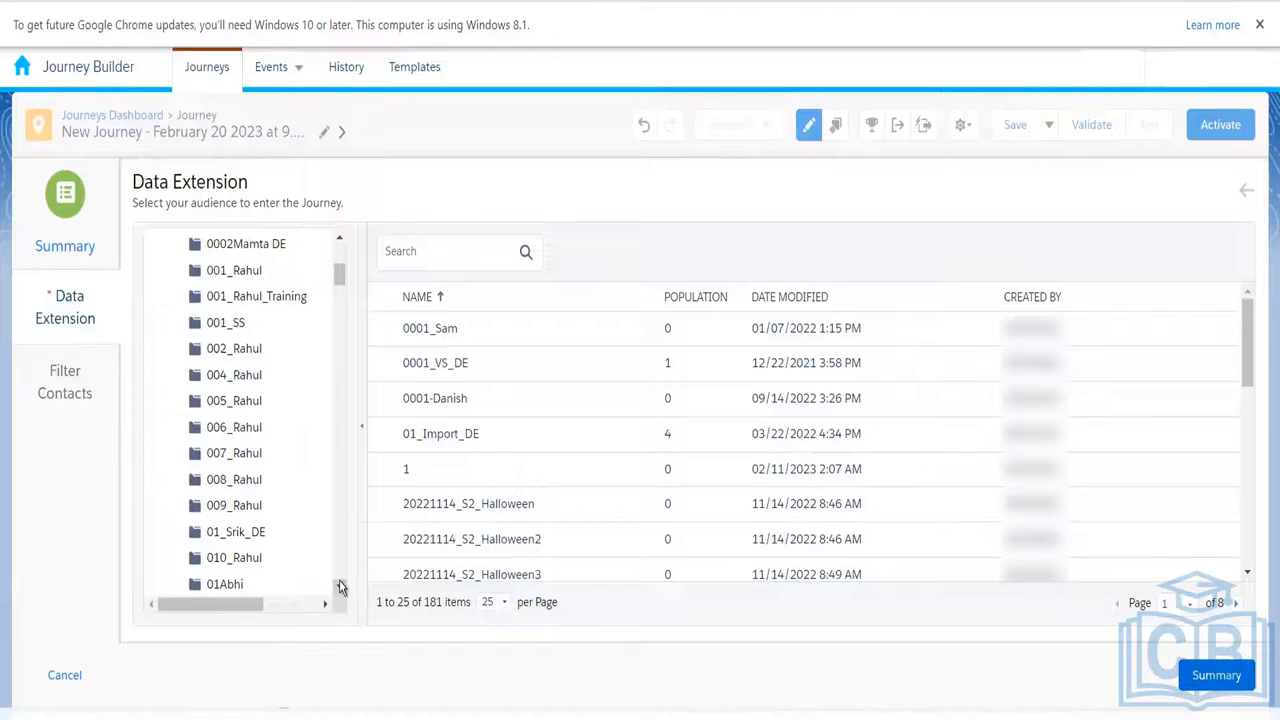
pyautogui.click(236, 558)
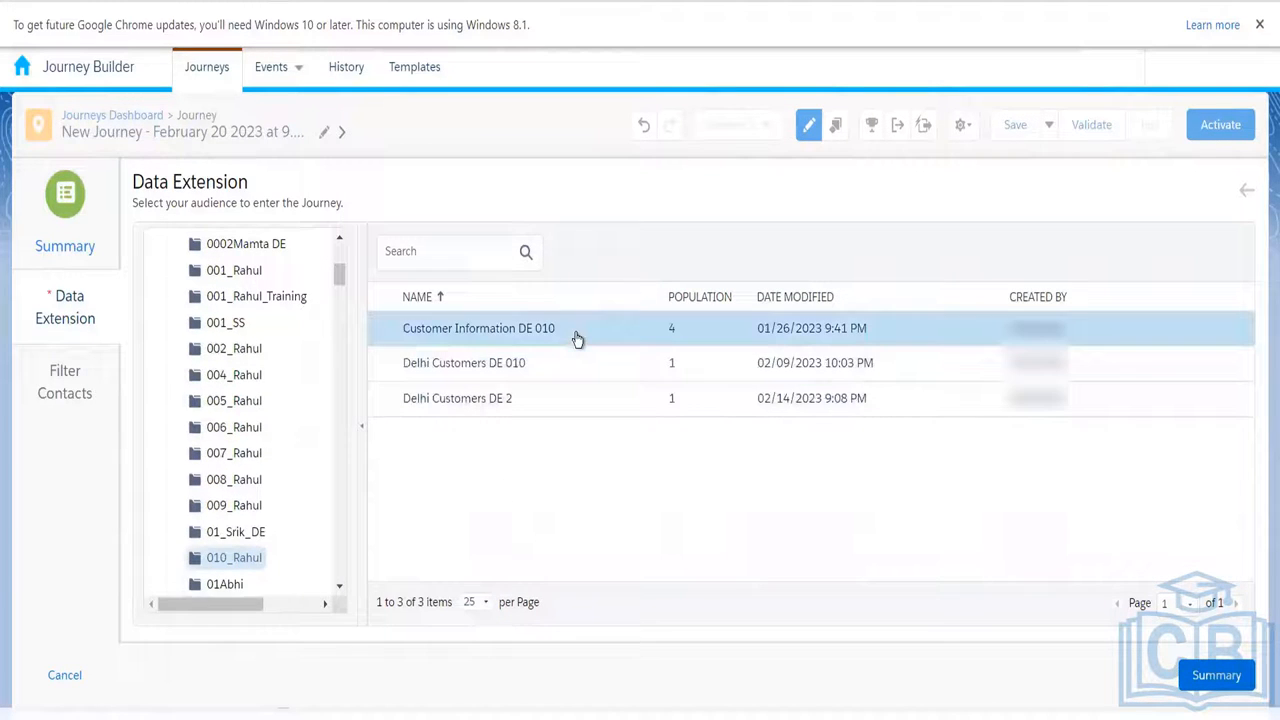
pyautogui.click(1216, 676)
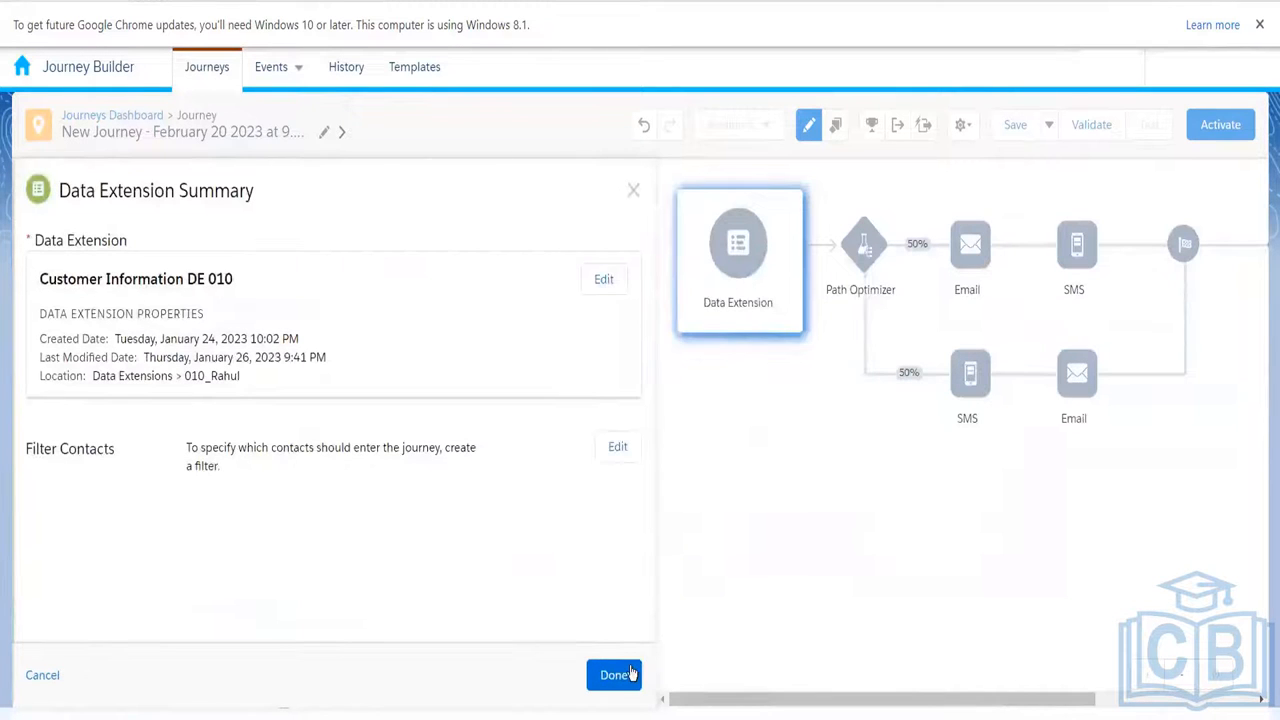
pyautogui.click(617, 677)
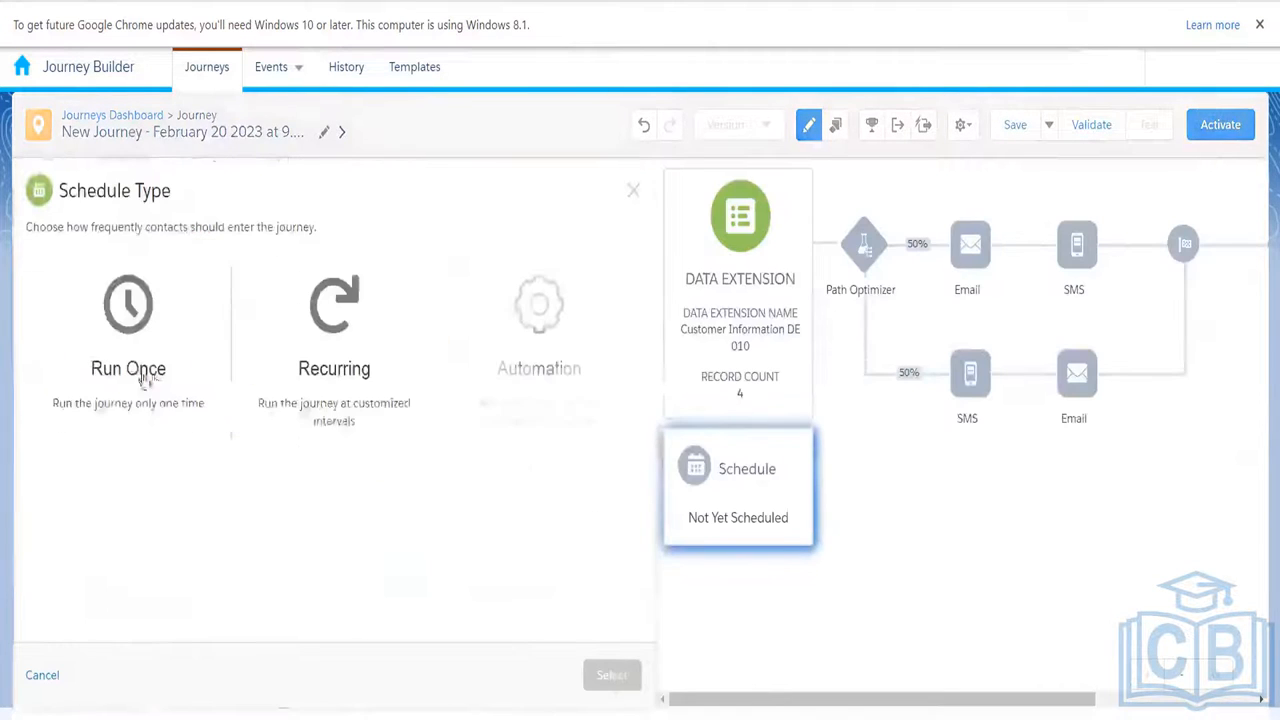
# - Set the journey's schedule type to Run Once
pyautogui.click(140, 370)
pyautogui.click(612, 677)
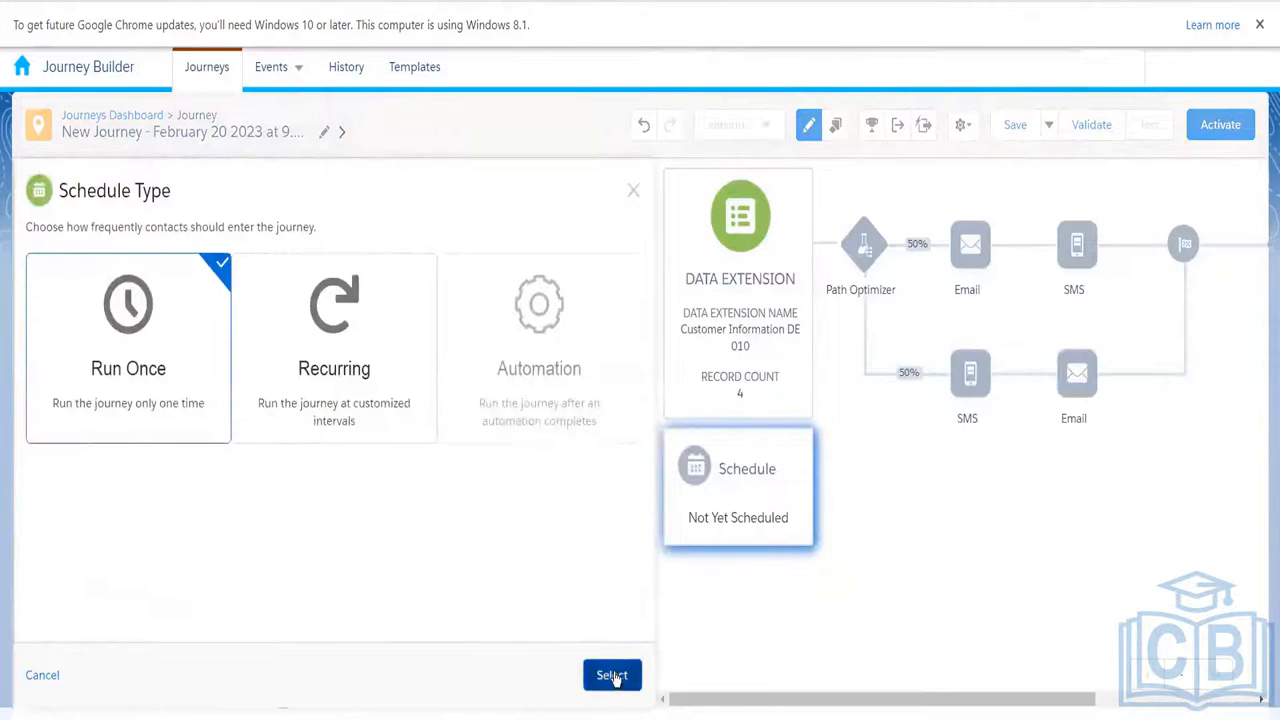
pyautogui.click(612, 677)
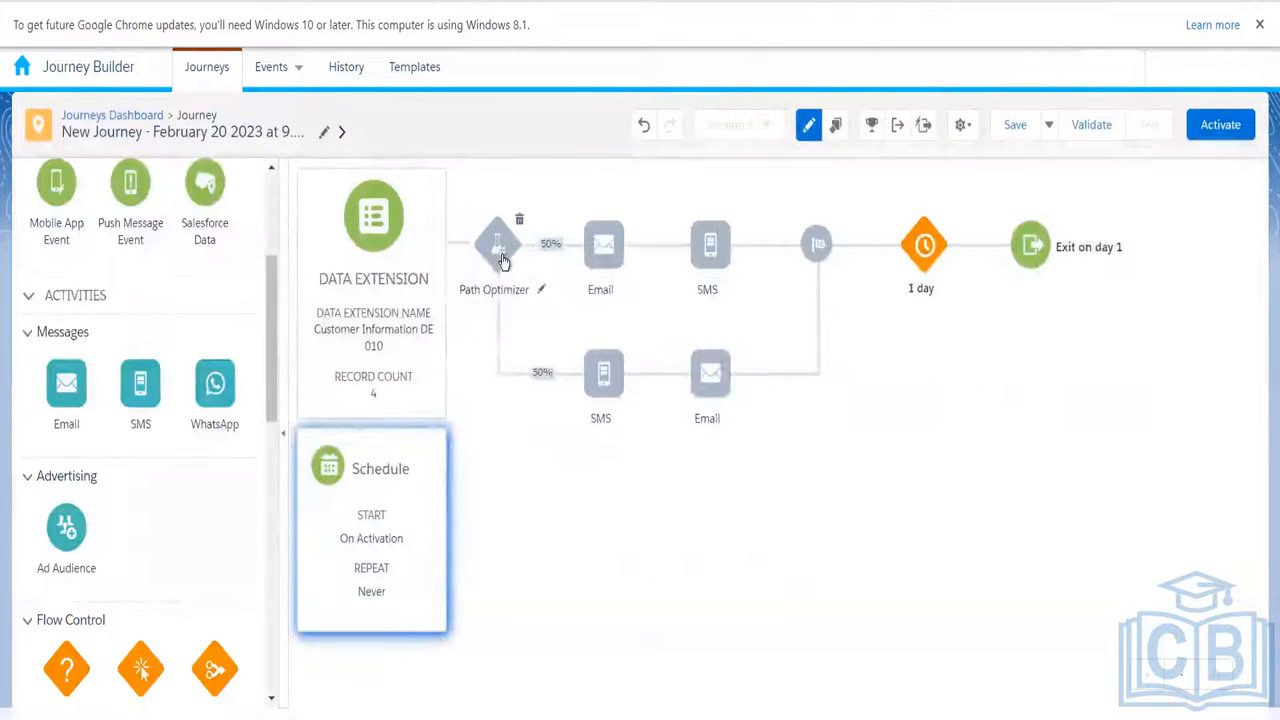
# - Configure the Path Optimizer's winner evaluation to select the winning path by Email Engagement
pyautogui.click(503, 258)
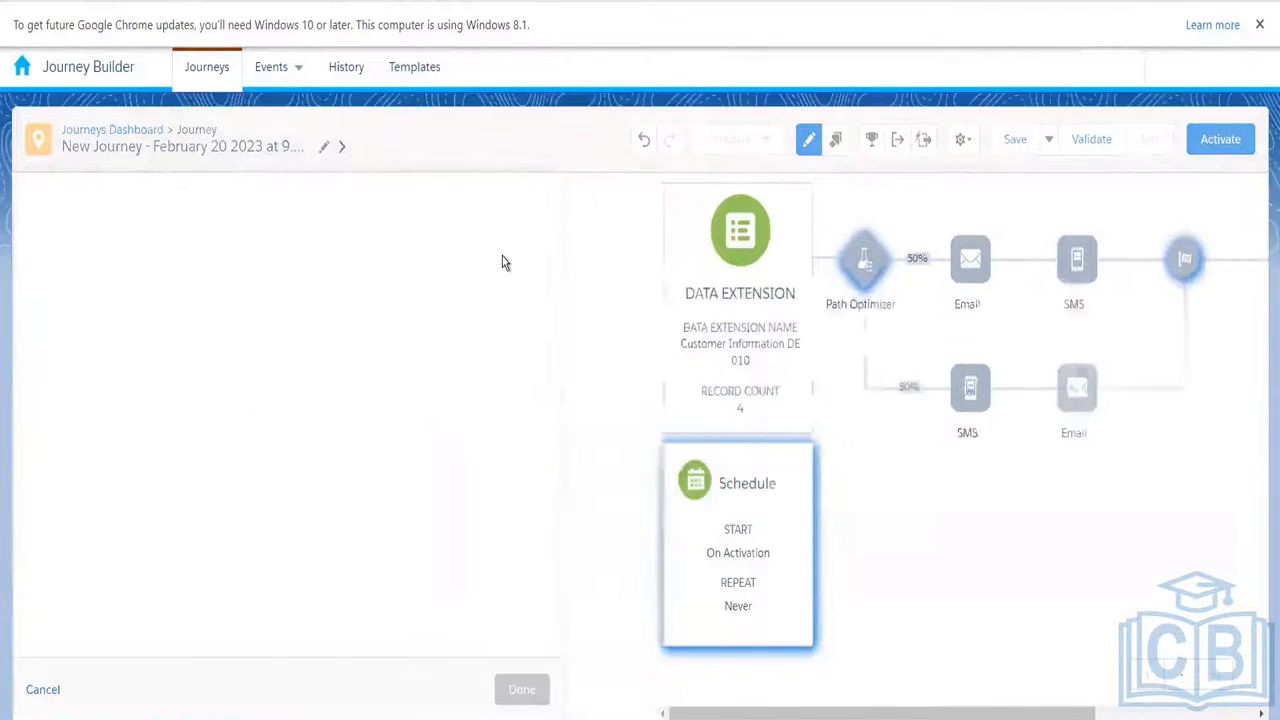
pyautogui.scroll(-3, 648, 424)
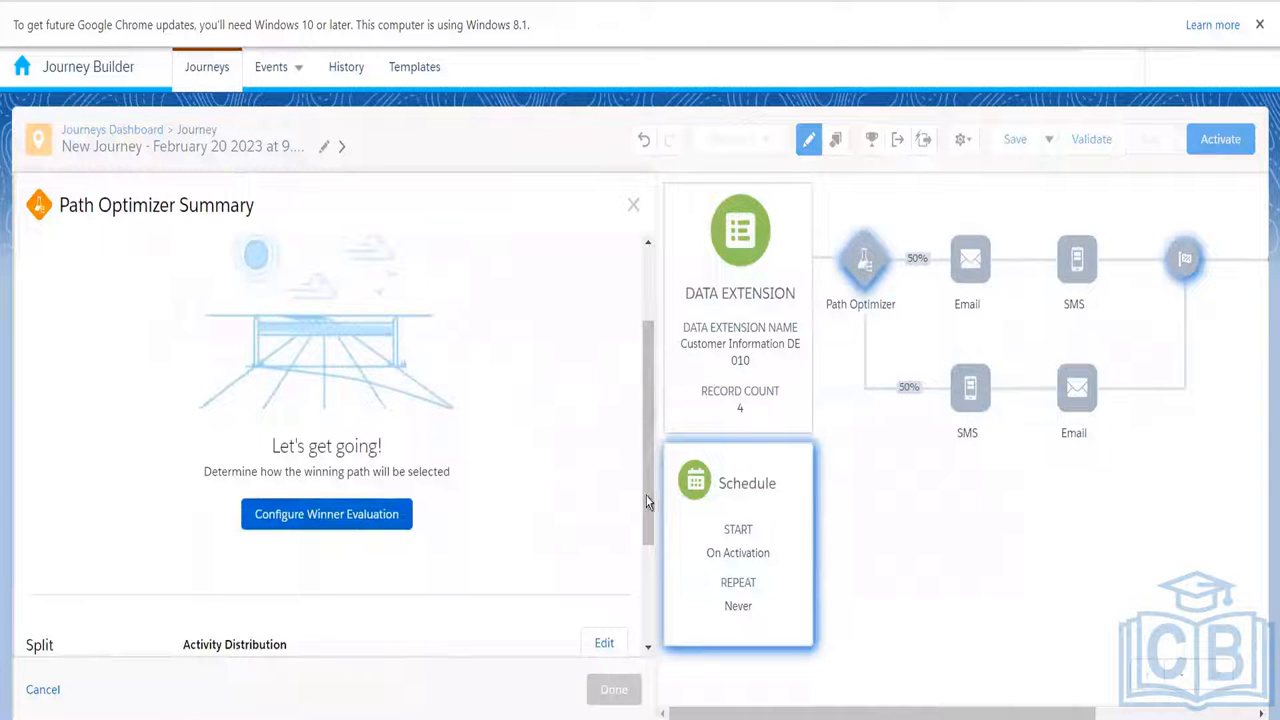
pyautogui.scroll(3, 648, 496)
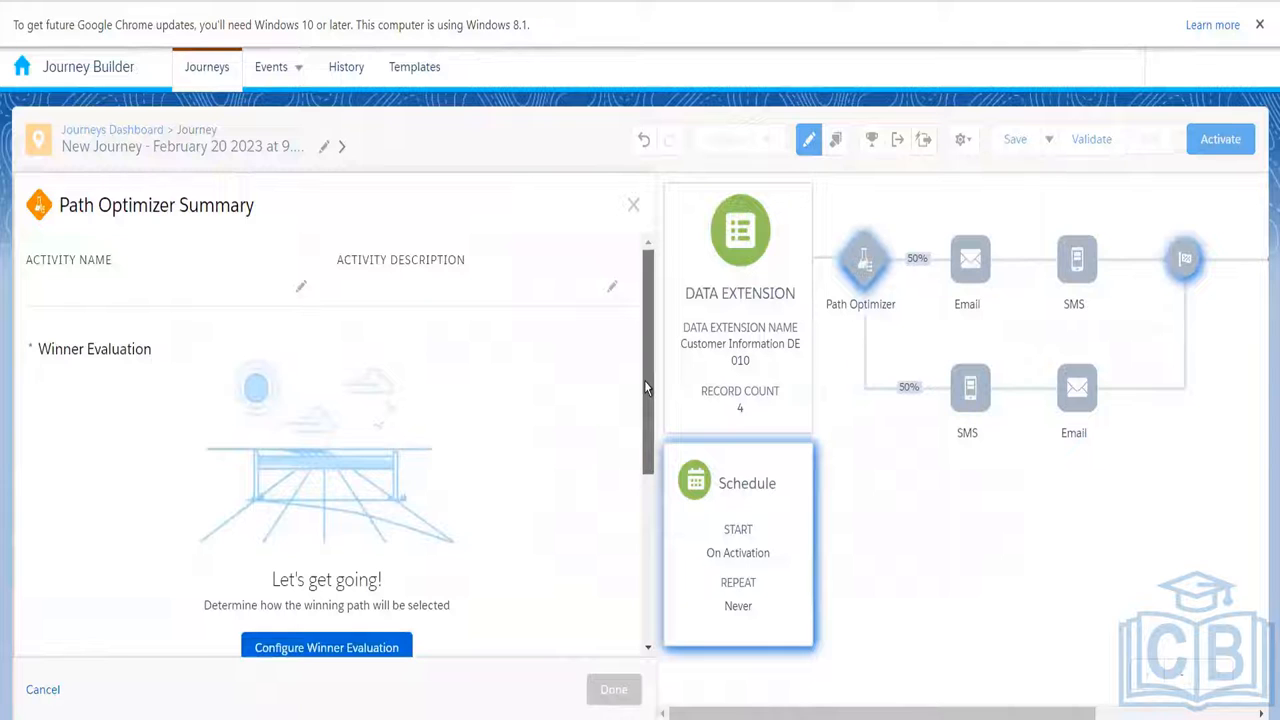
pyautogui.scroll(-7, 623, 597)
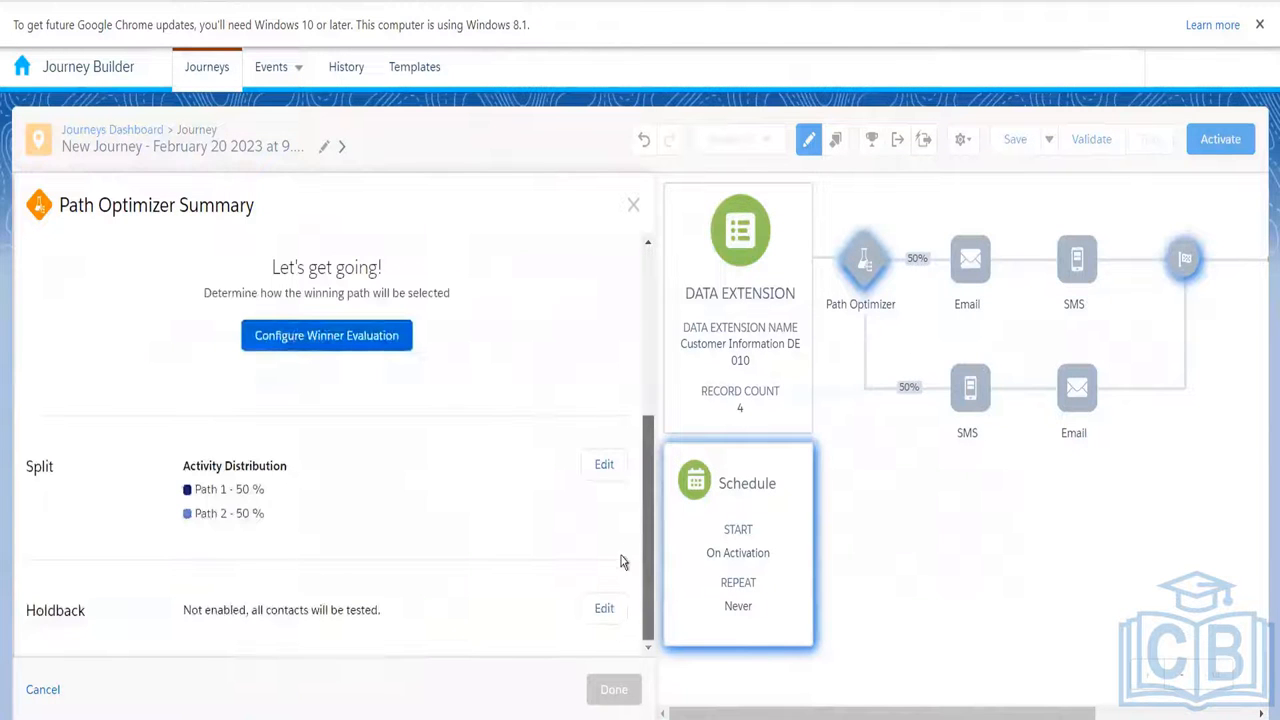
pyautogui.scroll(6, 634, 457)
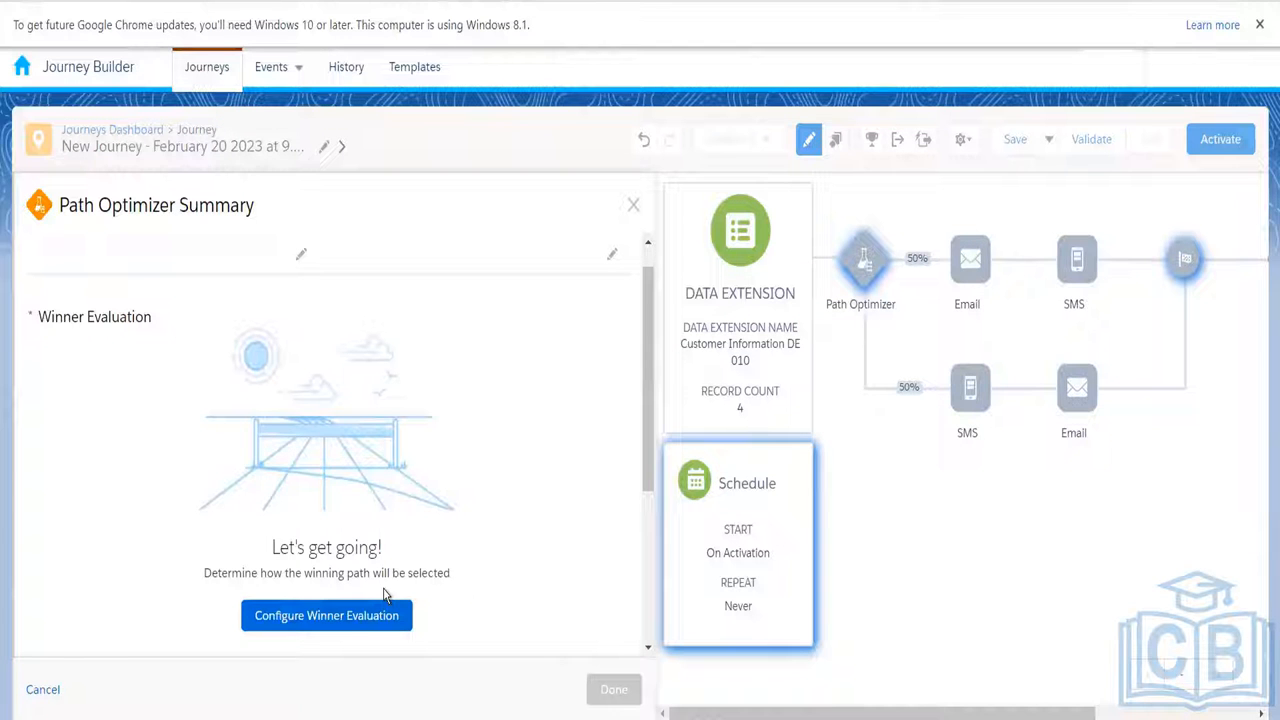
pyautogui.click(349, 614)
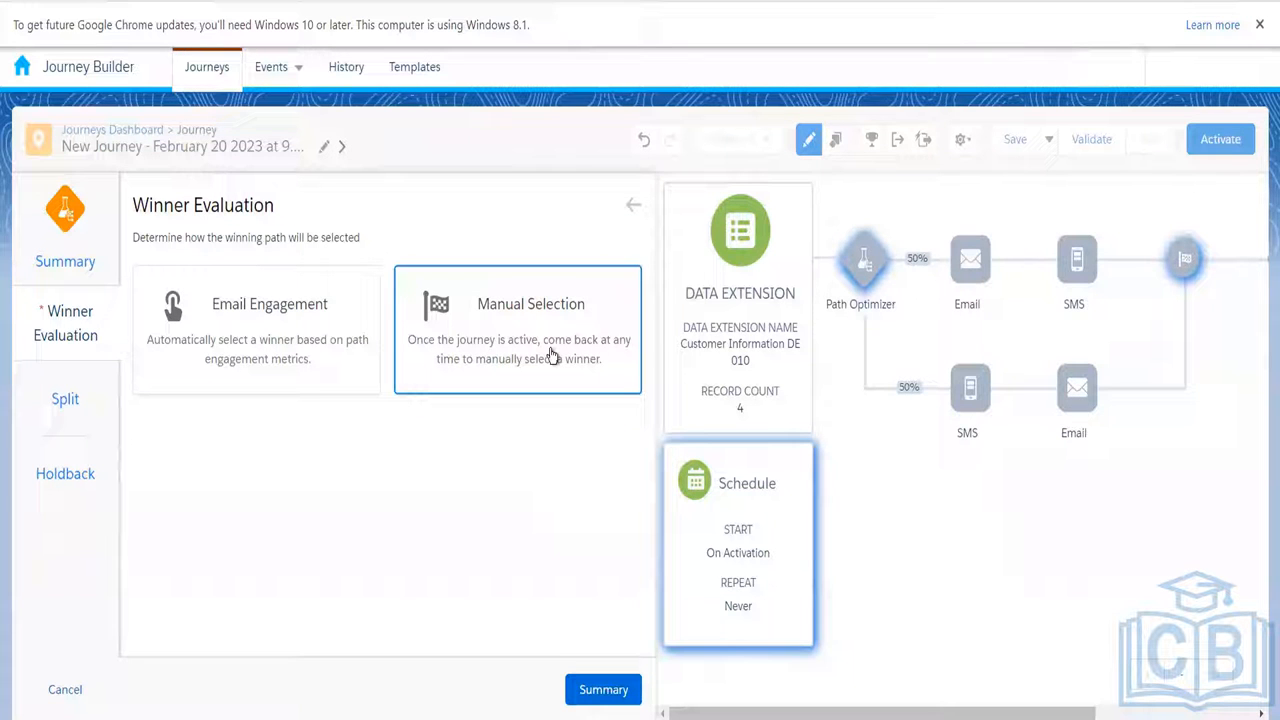
pyautogui.click(263, 365)
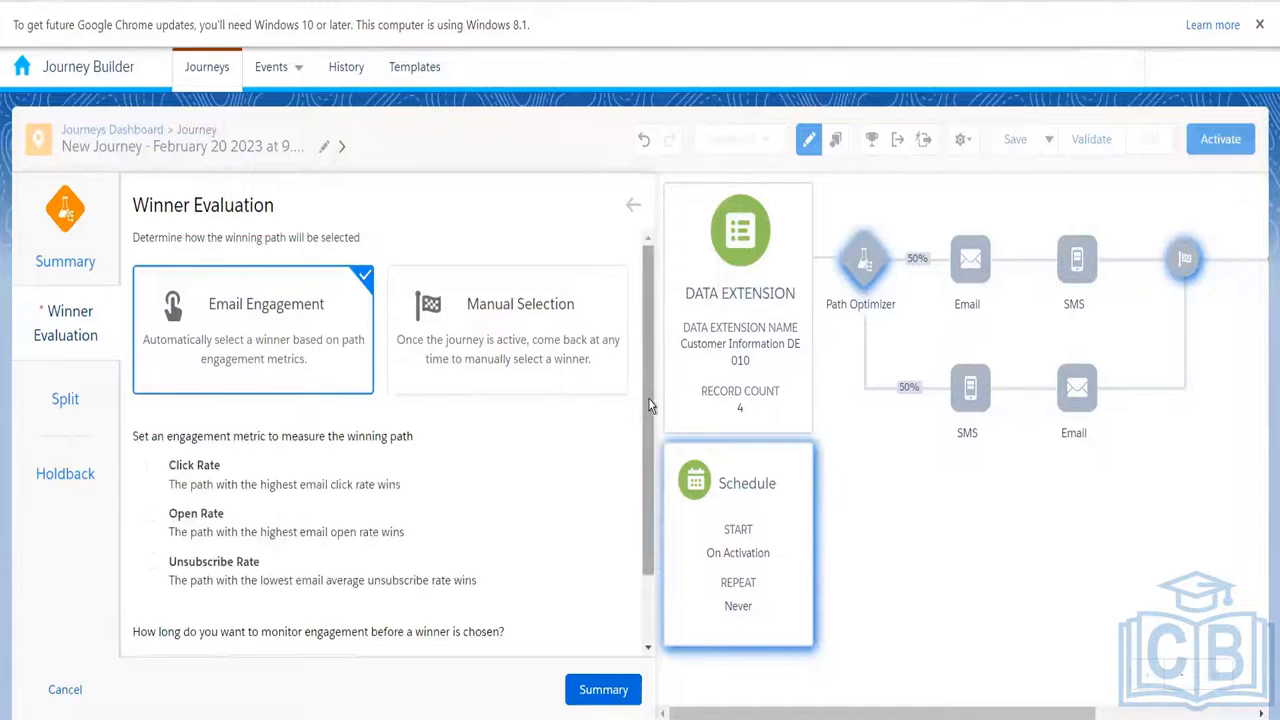
# - Choose Open Rate as the engagement metric that measures the winning path
pyautogui.scroll(-1, 644, 406)
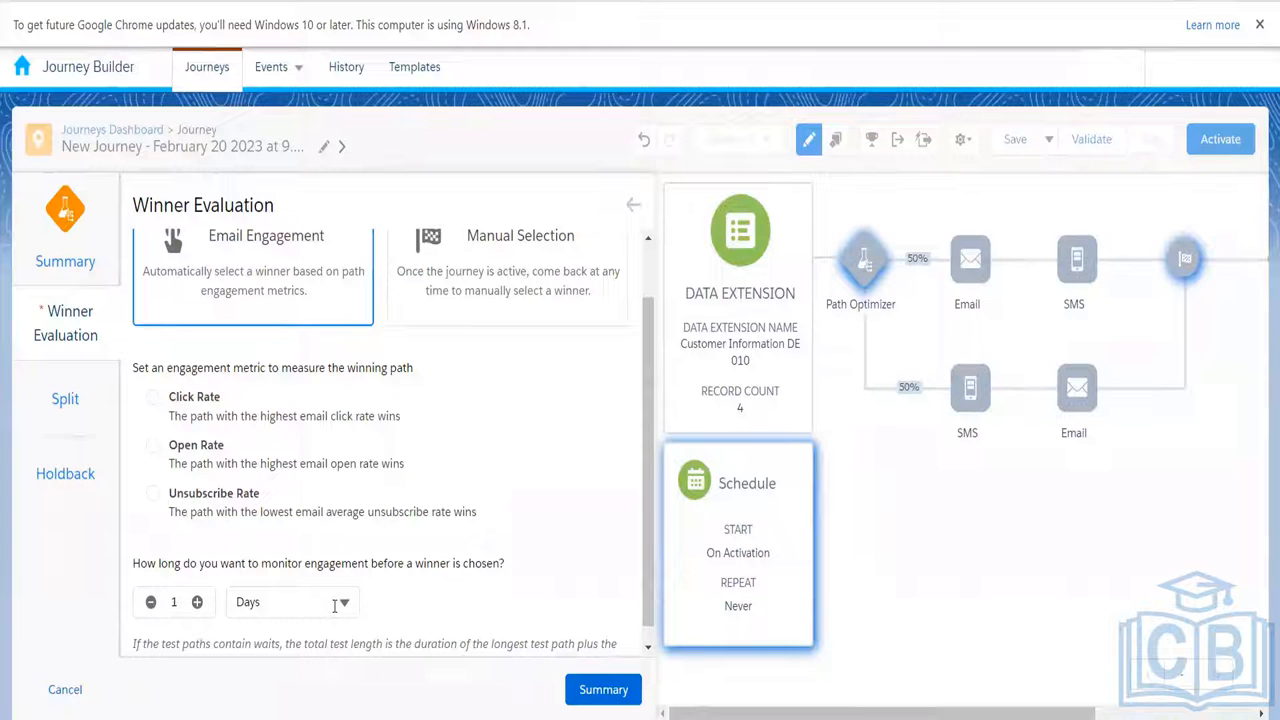
pyautogui.click(151, 447)
pyautogui.scroll(1, 647, 535)
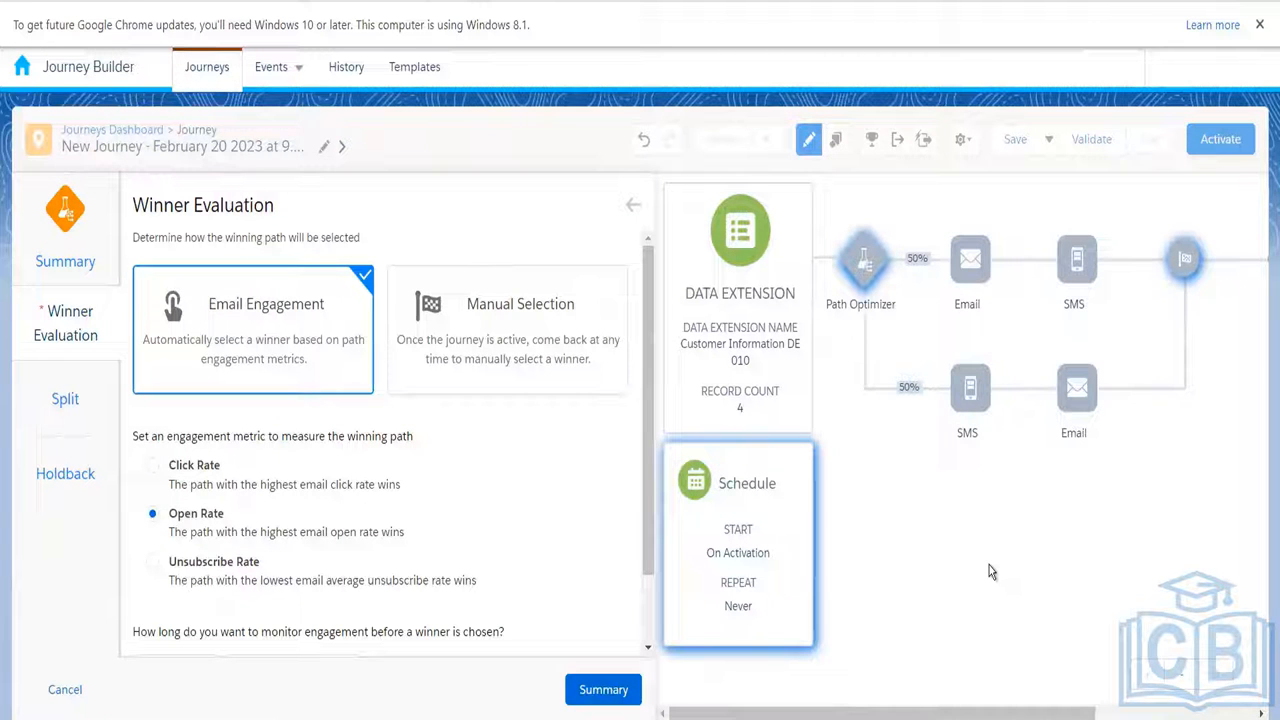
pyautogui.moveTo(966, 312)
pyautogui.moveTo(1080, 402)
# - Add a third path to the Path Optimizer's split and delete it again
pyautogui.click(72, 425)
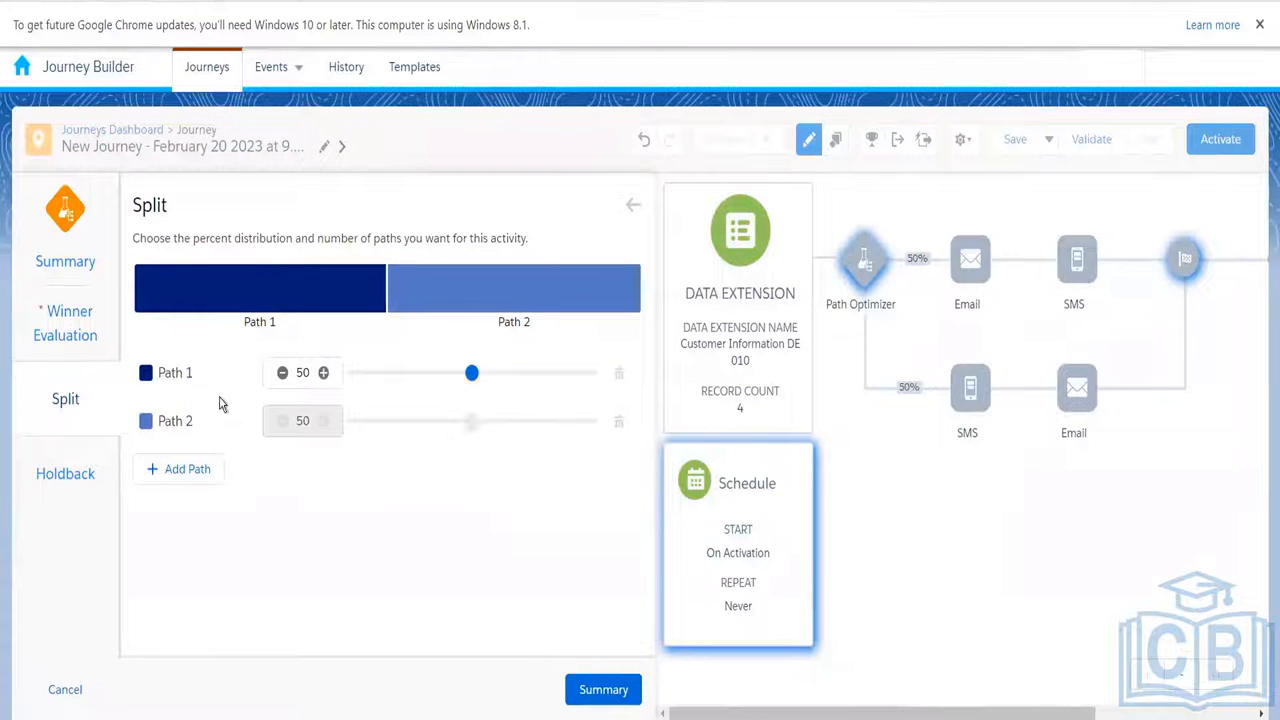
pyautogui.click(188, 469)
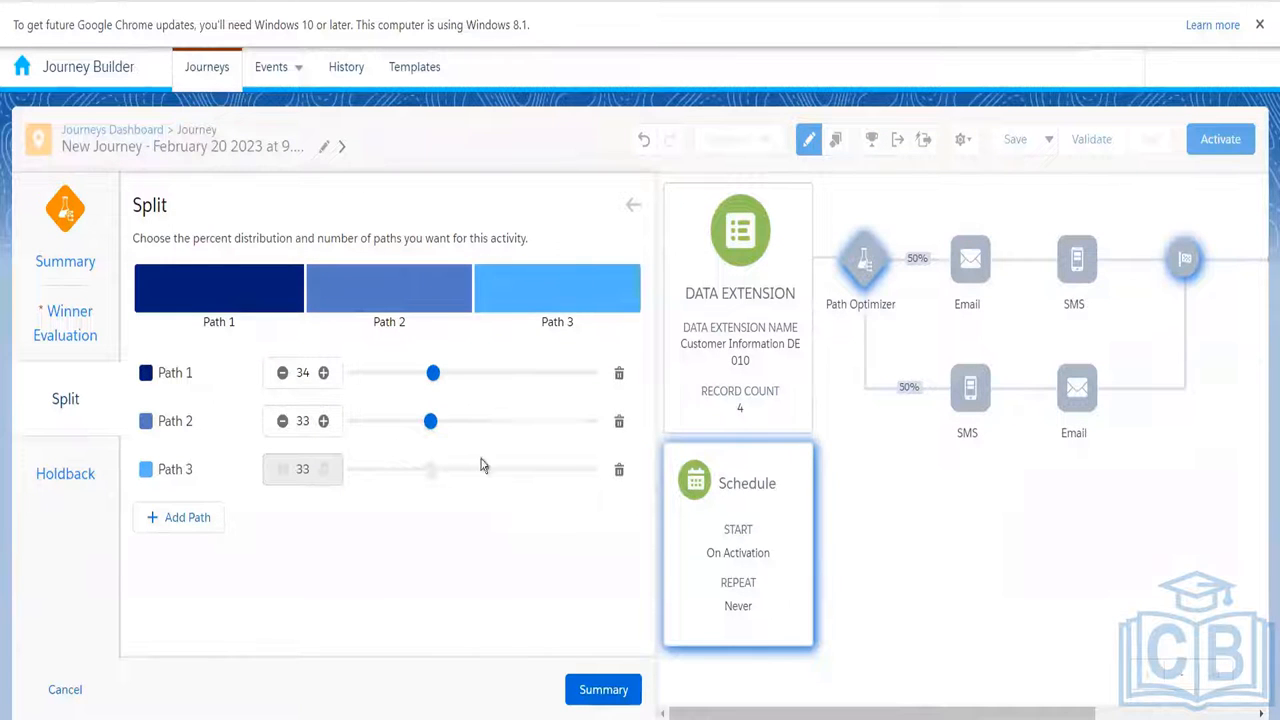
pyautogui.click(619, 473)
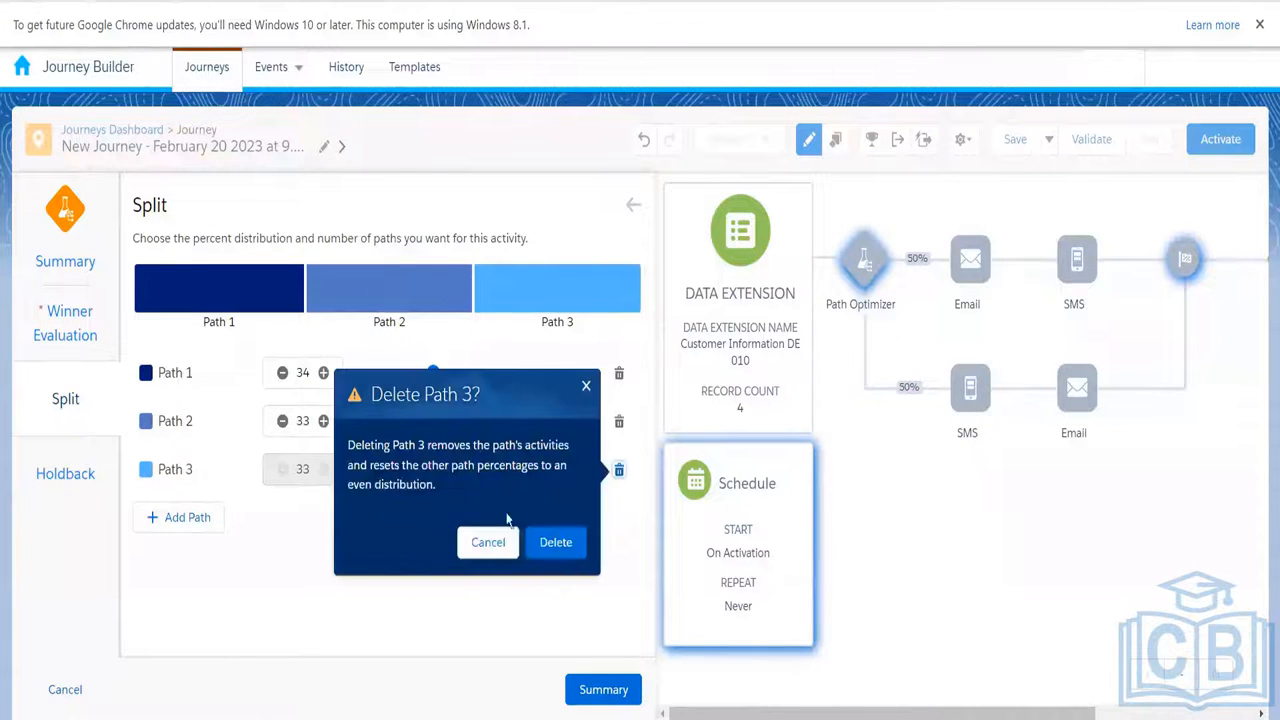
pyautogui.click(556, 558)
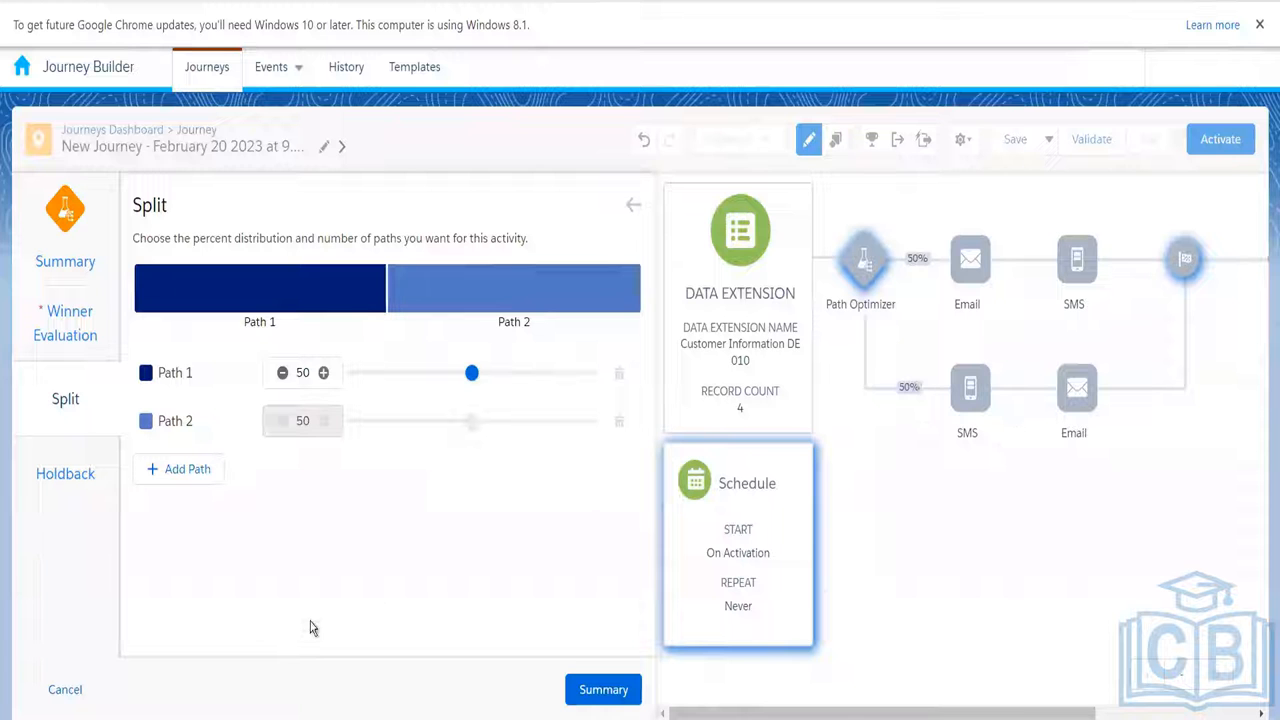
# - Set the Path Optimizer's holdback to 90 percent of contacts waiting for the winner and save the activity's configuration
pyautogui.click(71, 484)
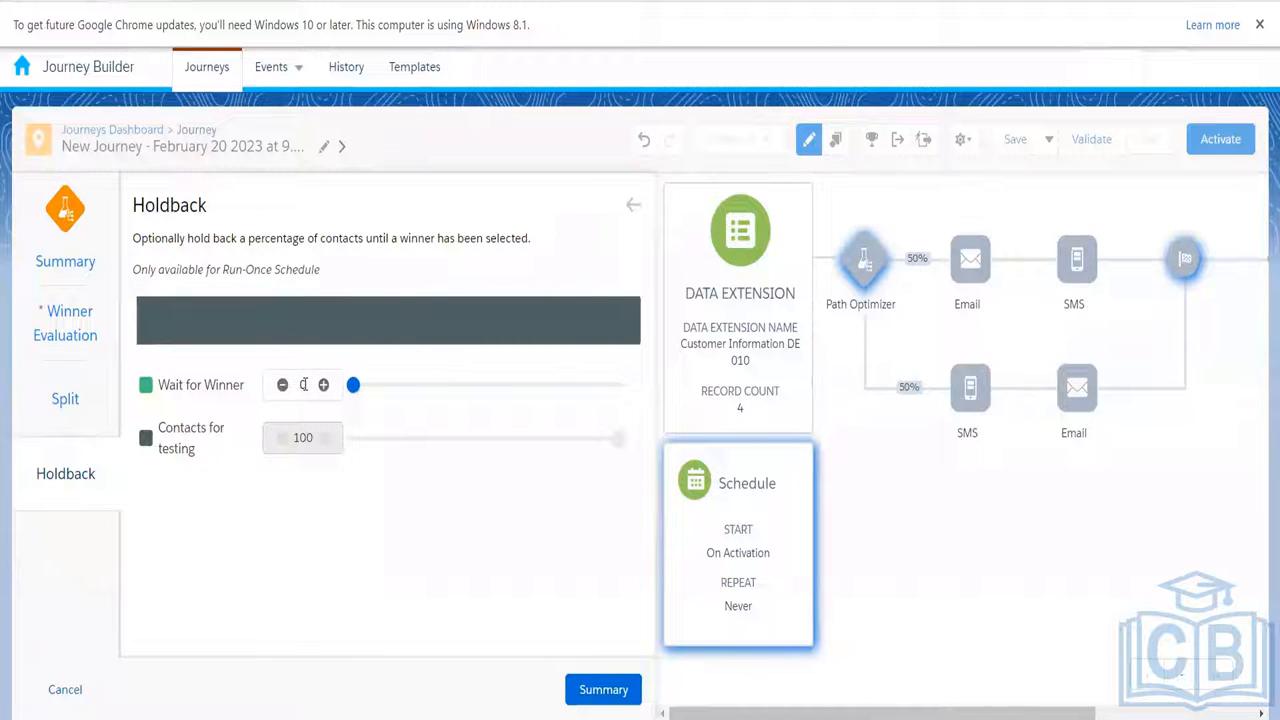
pyautogui.click(302, 384)
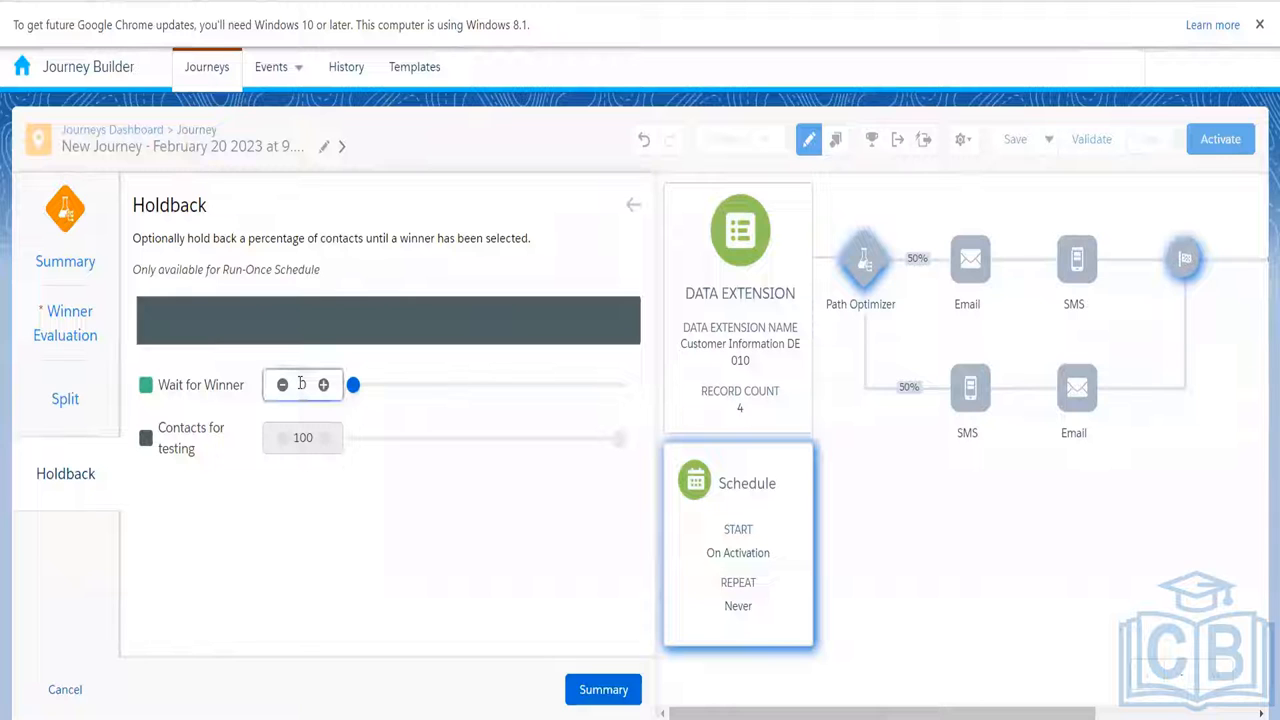
pyautogui.write('90')
pyautogui.click(514, 583)
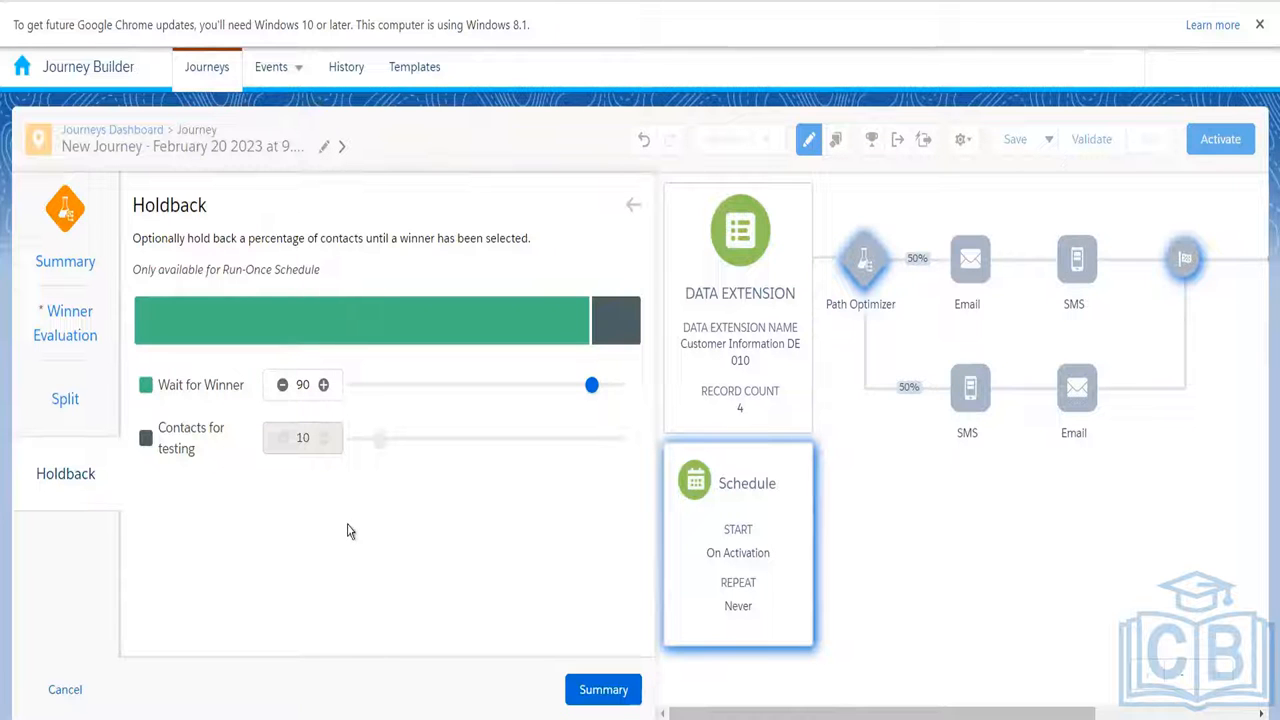
pyautogui.click(603, 700)
pyautogui.click(614, 700)
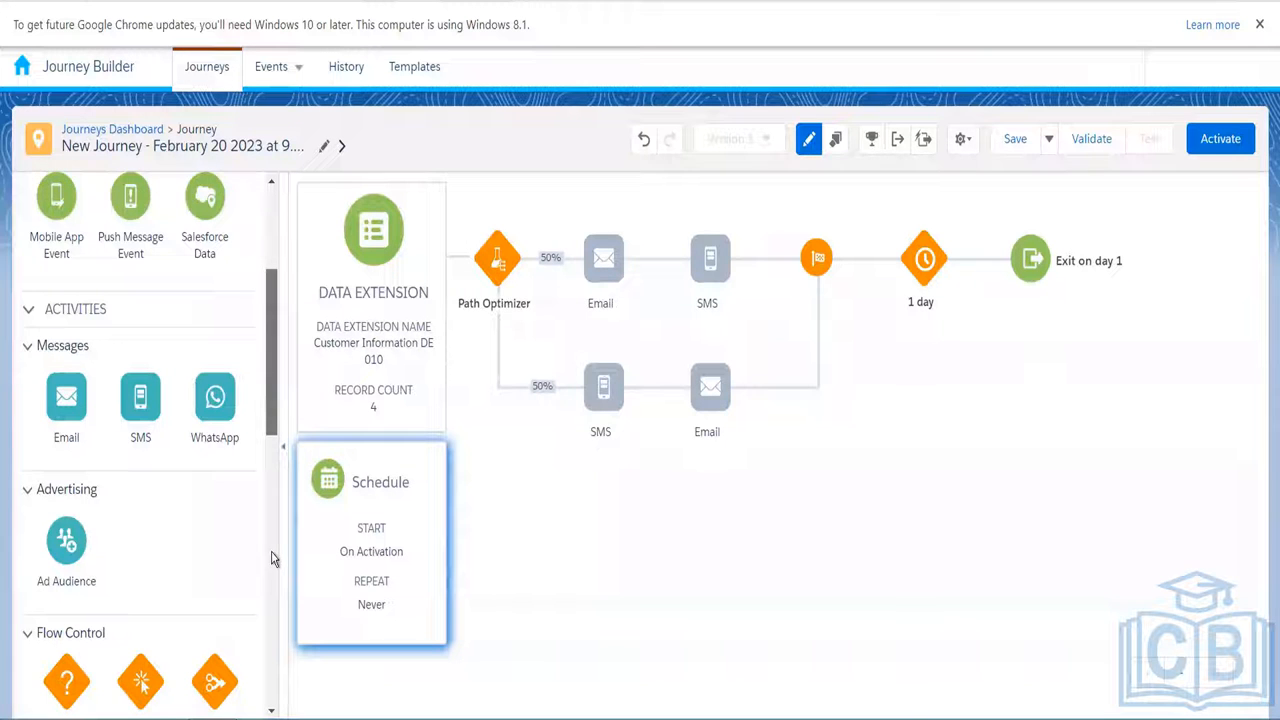
# - Add a Random Split between the data extension entry and the Path Optimizer, accepting its two-path 50/50 distribution
pyautogui.scroll(-5, 266, 400)
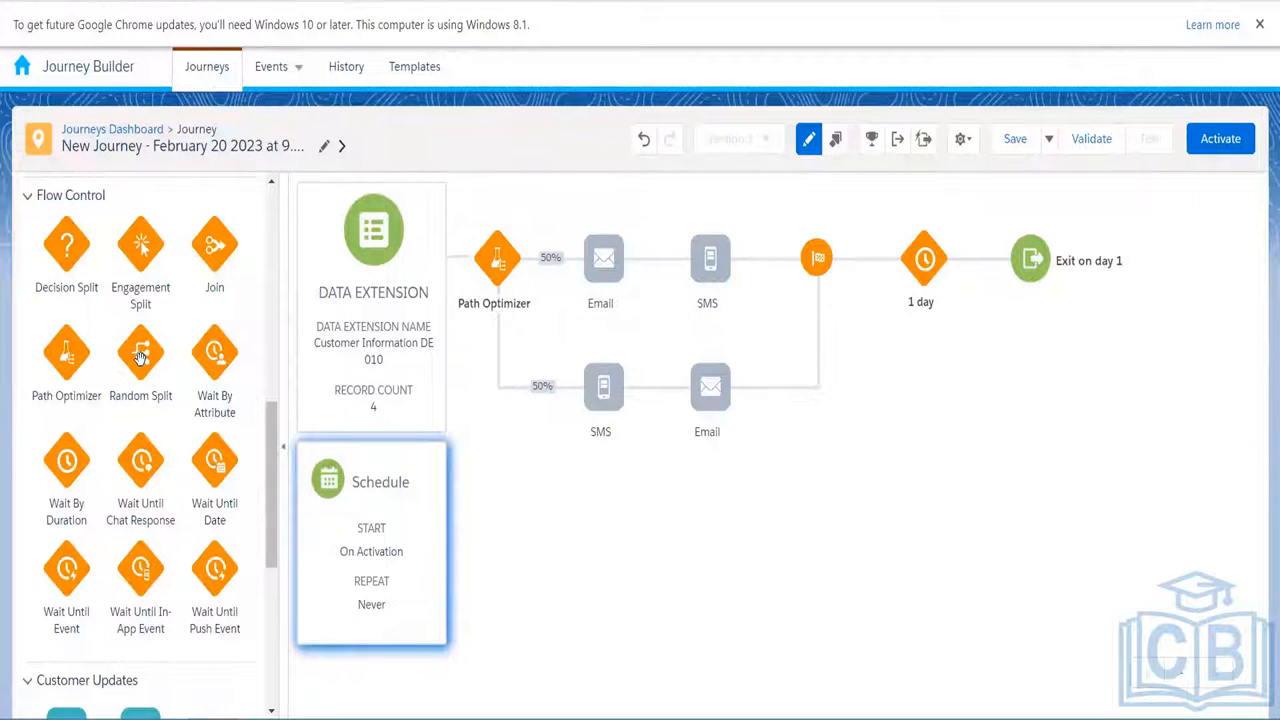
pyautogui.moveTo(140, 357); pyautogui.dragTo(463, 277)
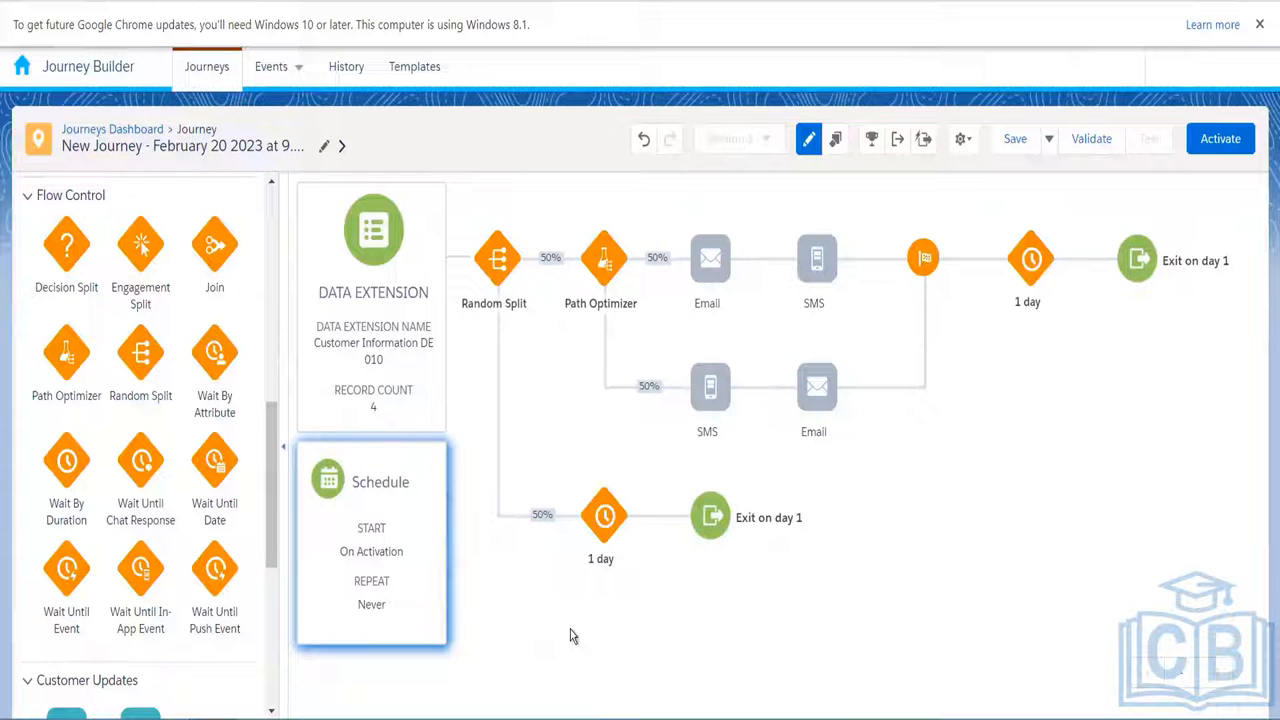
pyautogui.click(491, 256)
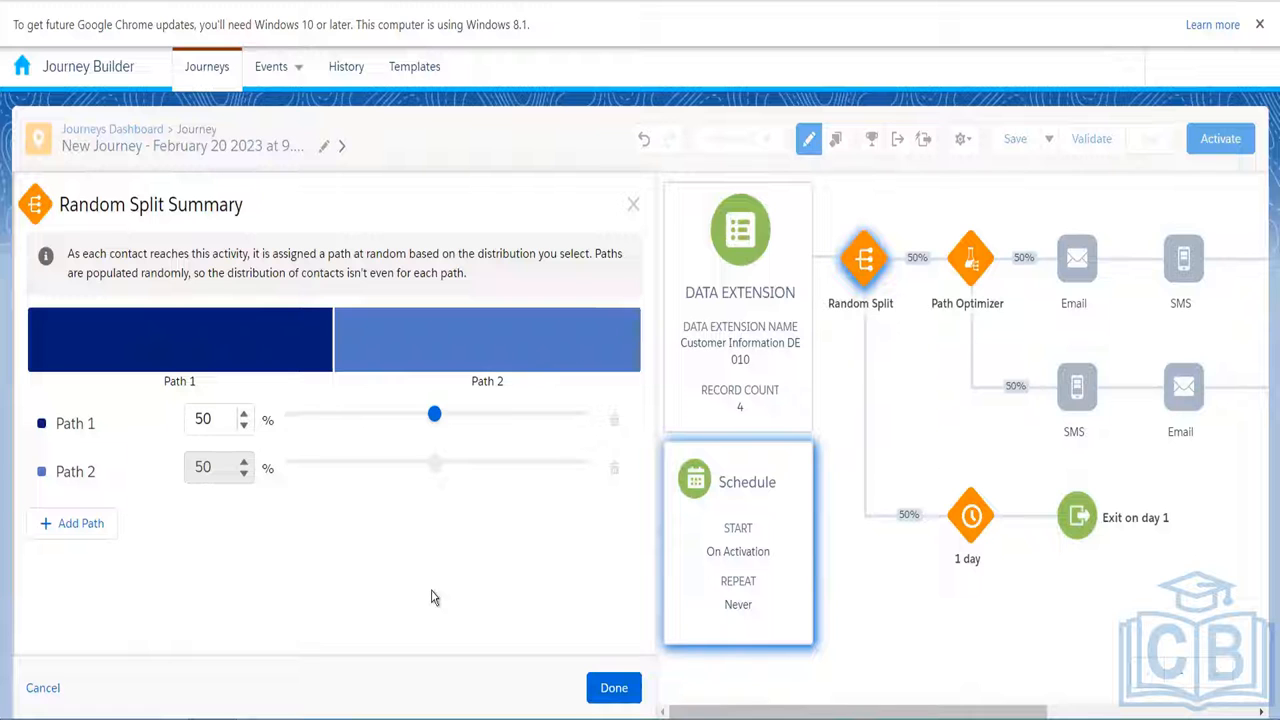
pyautogui.click(614, 687)
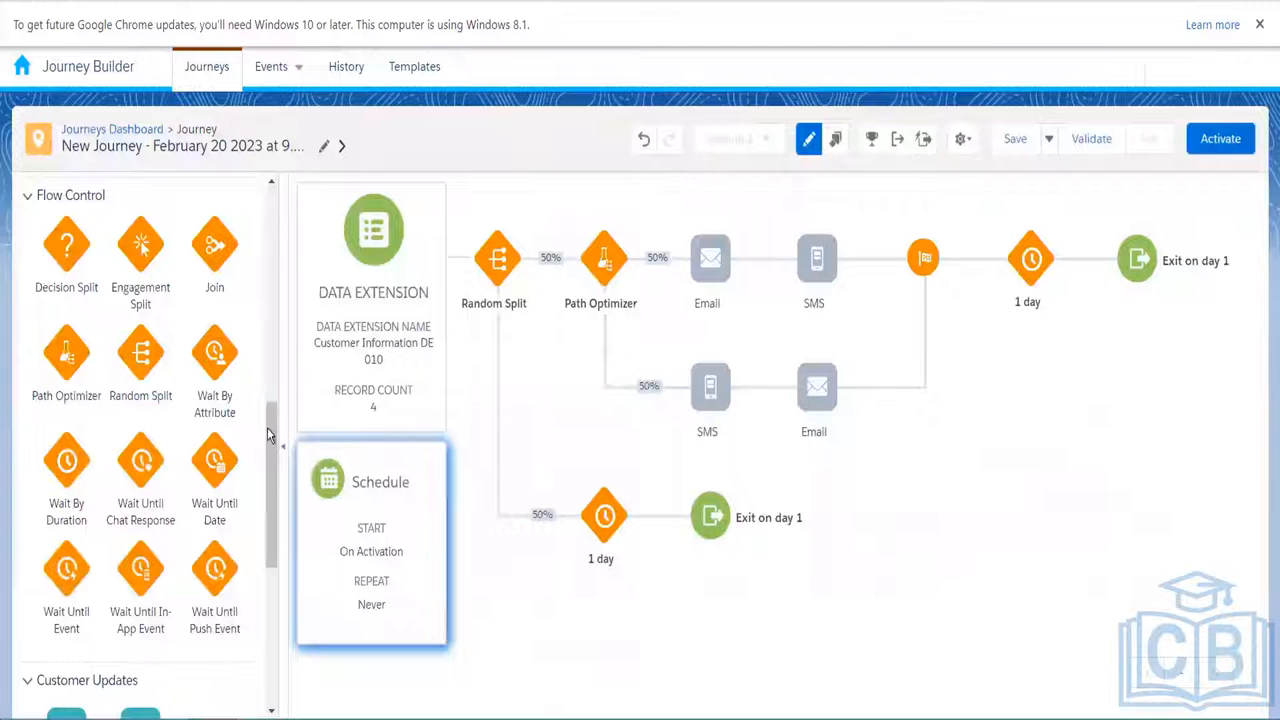
# - Add a Wait By Duration activity between the data extension entry and the Random Split
pyautogui.scroll(-1, 280, 453)
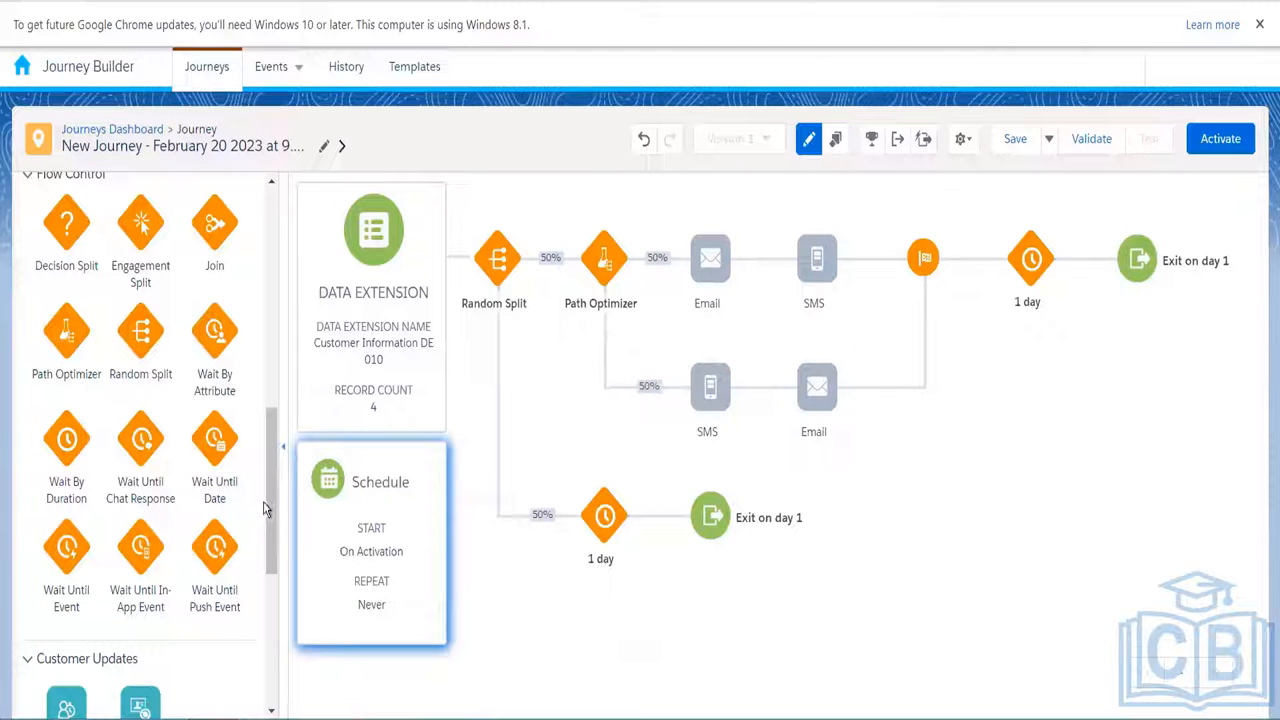
pyautogui.moveTo(270, 509)
pyautogui.mouseDown()
pyautogui.moveTo(271, 482)
pyautogui.moveTo(274, 510)
pyautogui.moveTo(275, 498)
pyautogui.mouseUp()
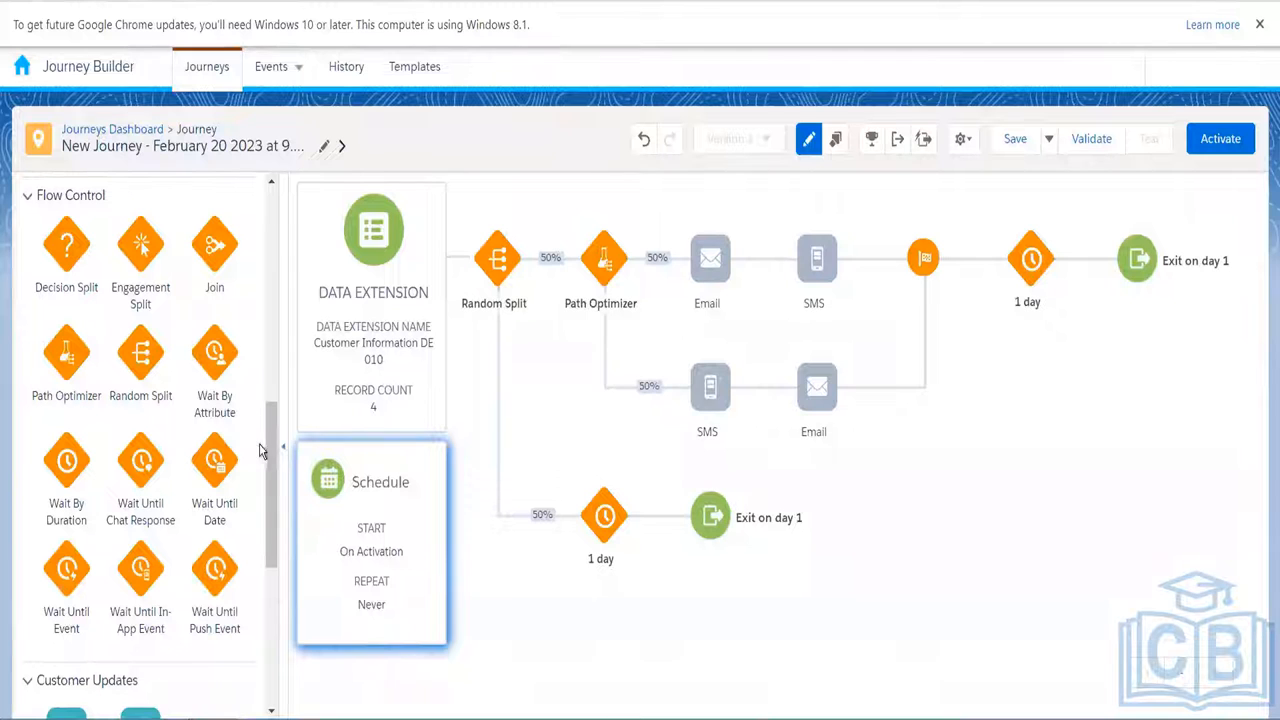
pyautogui.scroll(-1, 268, 461)
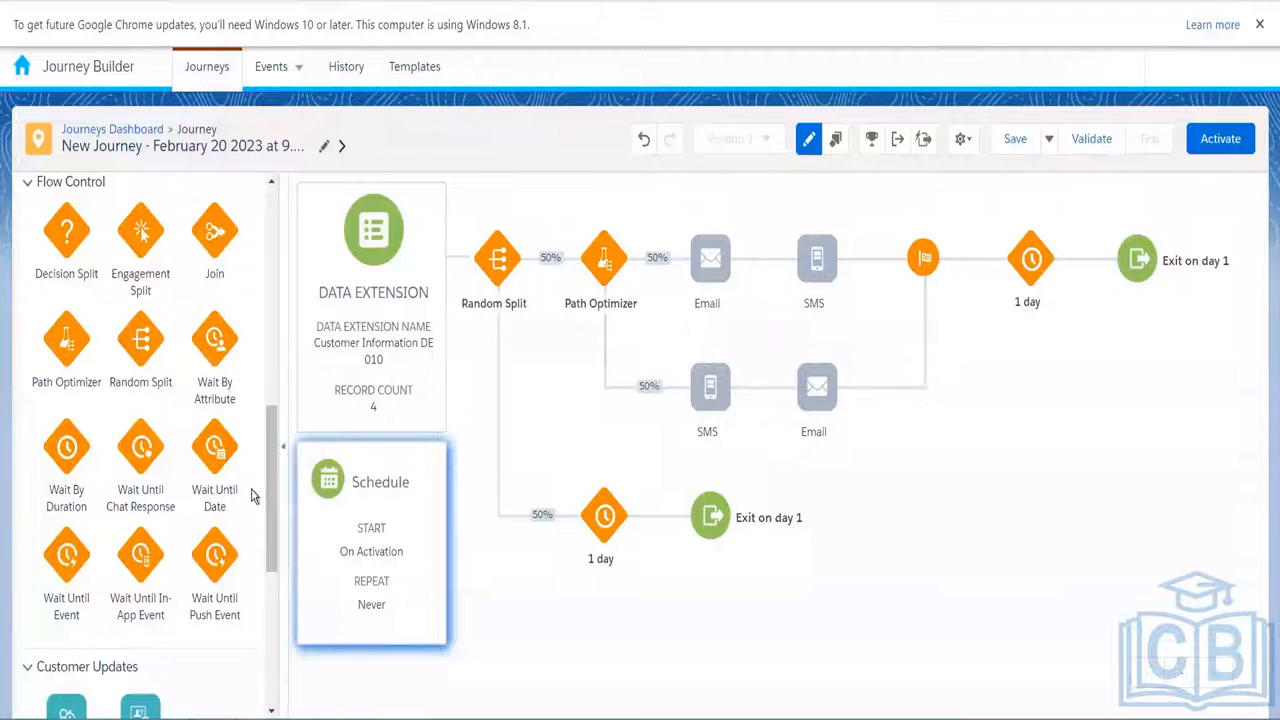
pyautogui.moveTo(272, 495); pyautogui.dragTo(272, 511)
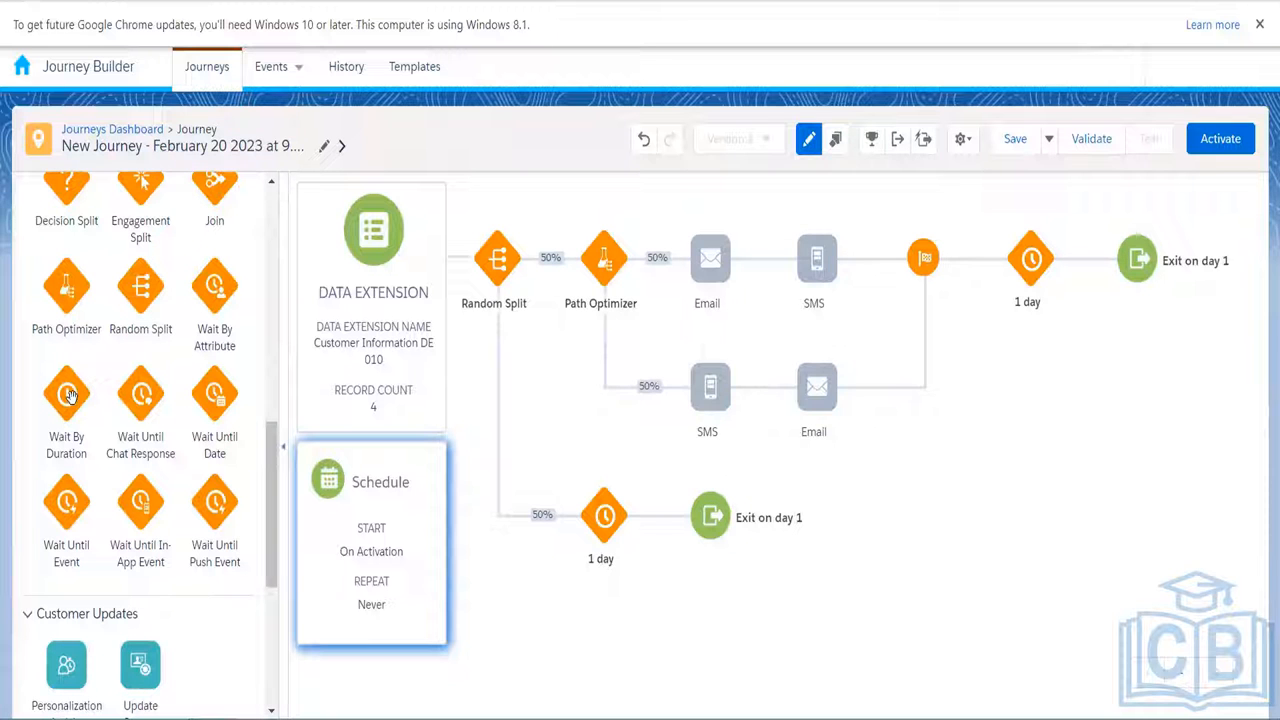
pyautogui.moveTo(70, 395); pyautogui.dragTo(462, 268)
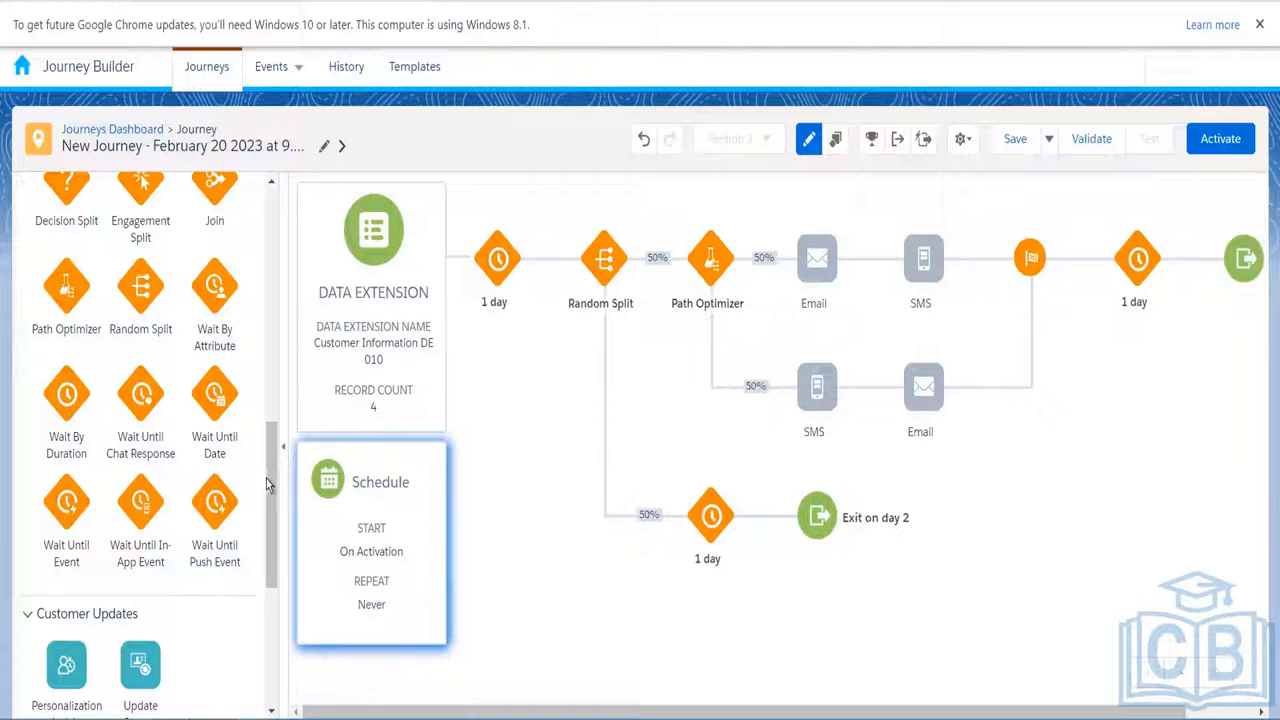
# - Add an Email activity directly after the data extension entry, ahead of the first wait
pyautogui.scroll(3, 268, 484)
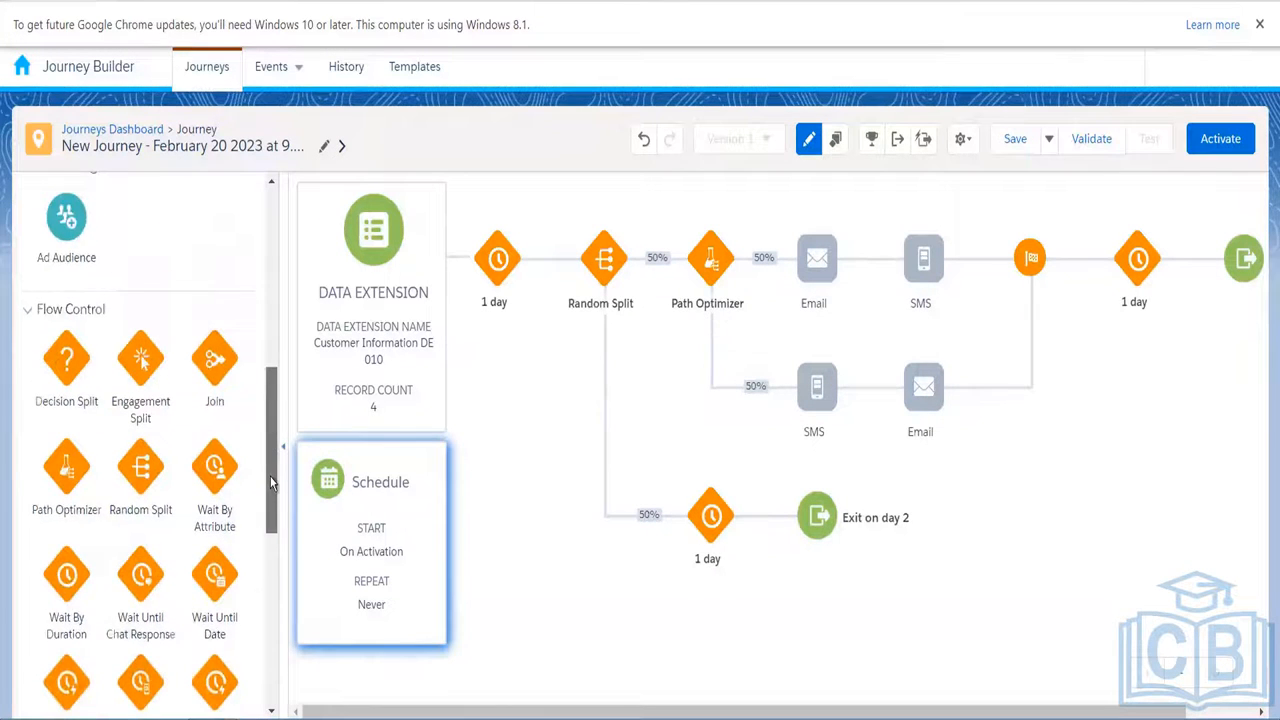
pyautogui.scroll(-3, 270, 484)
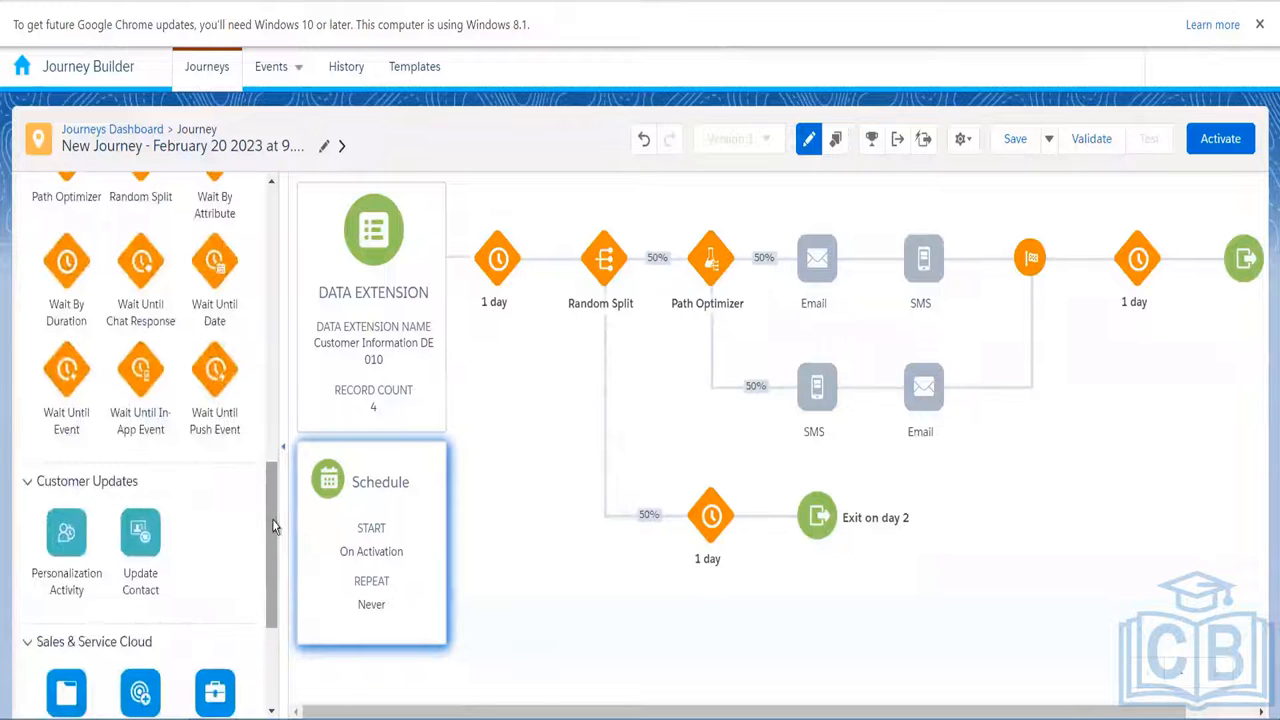
pyautogui.moveTo(268, 485); pyautogui.dragTo(281, 305)
pyautogui.moveTo(66, 380); pyautogui.dragTo(462, 264)
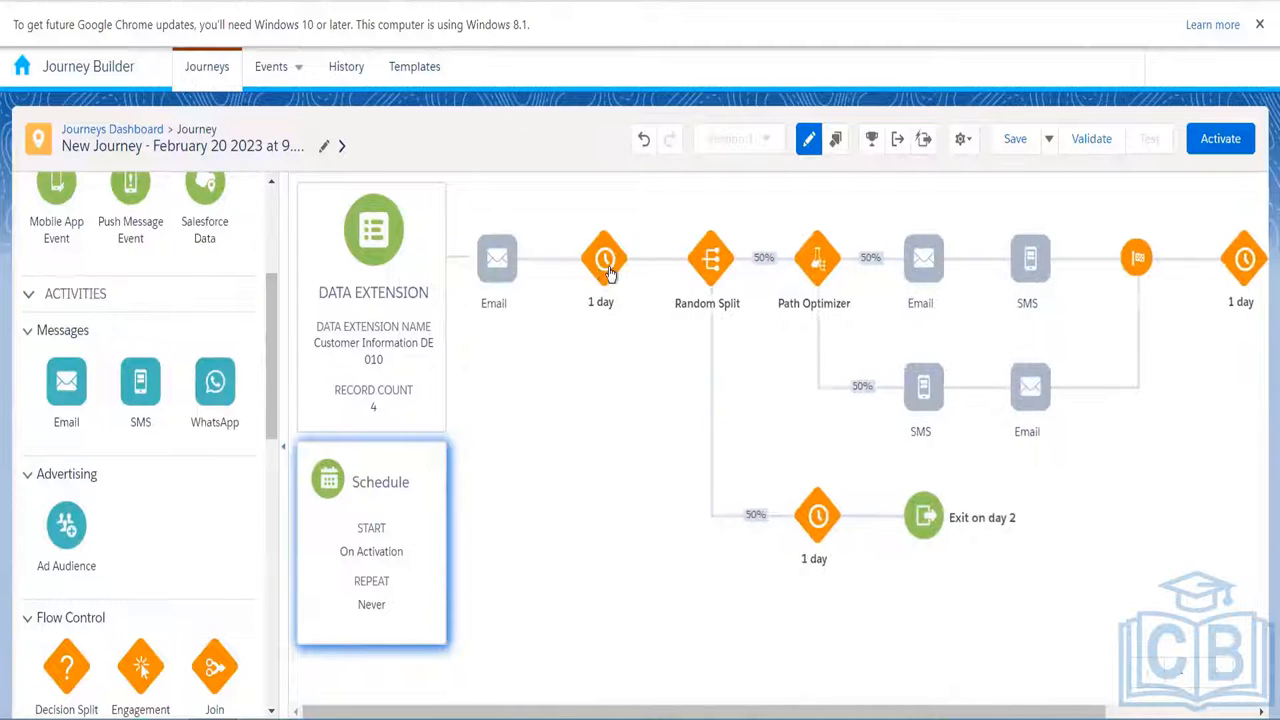
# - Set the wait after the first Email to 1 hour and add an SMS activity between it and the Random Split
pyautogui.click(406, 372)
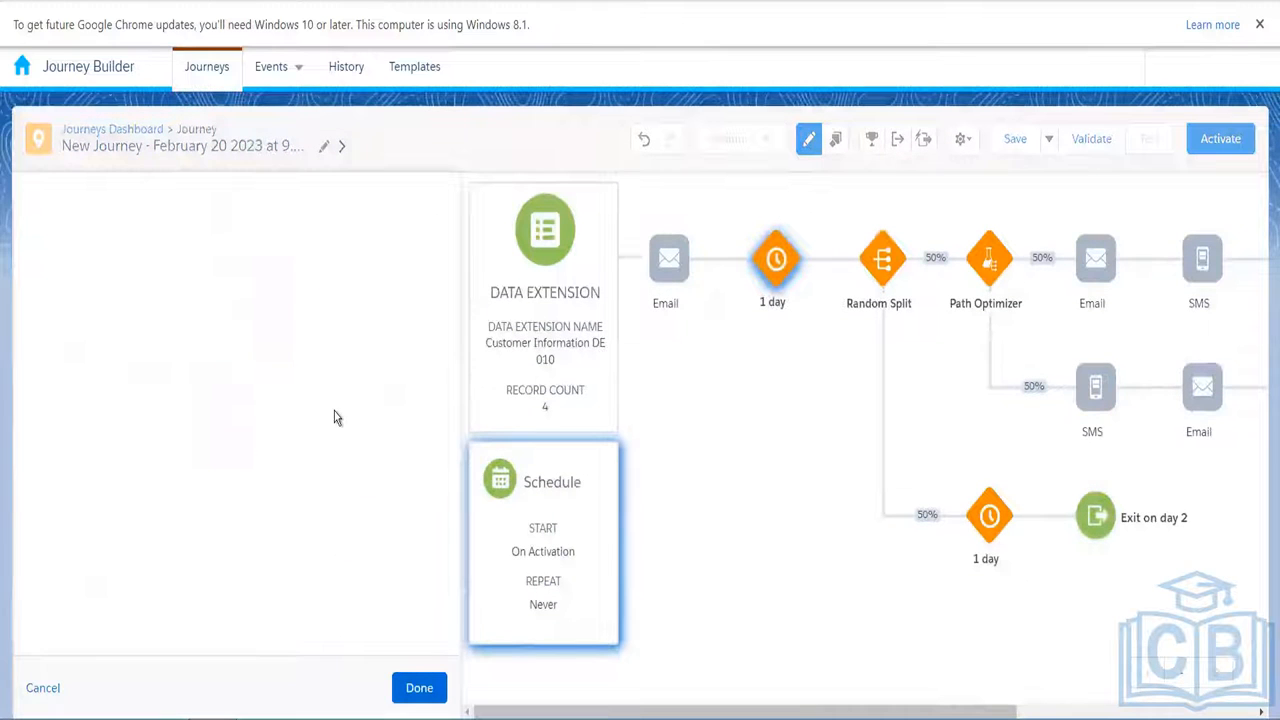
pyautogui.click(248, 302)
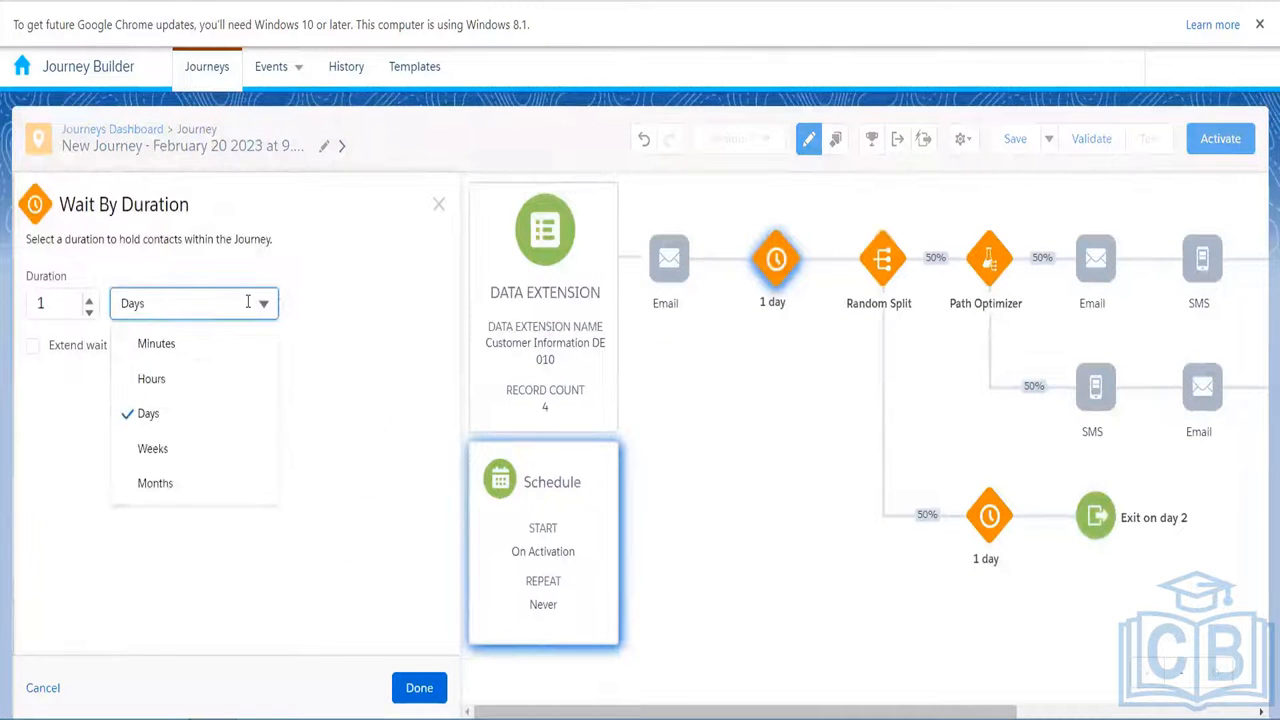
pyautogui.click(189, 377)
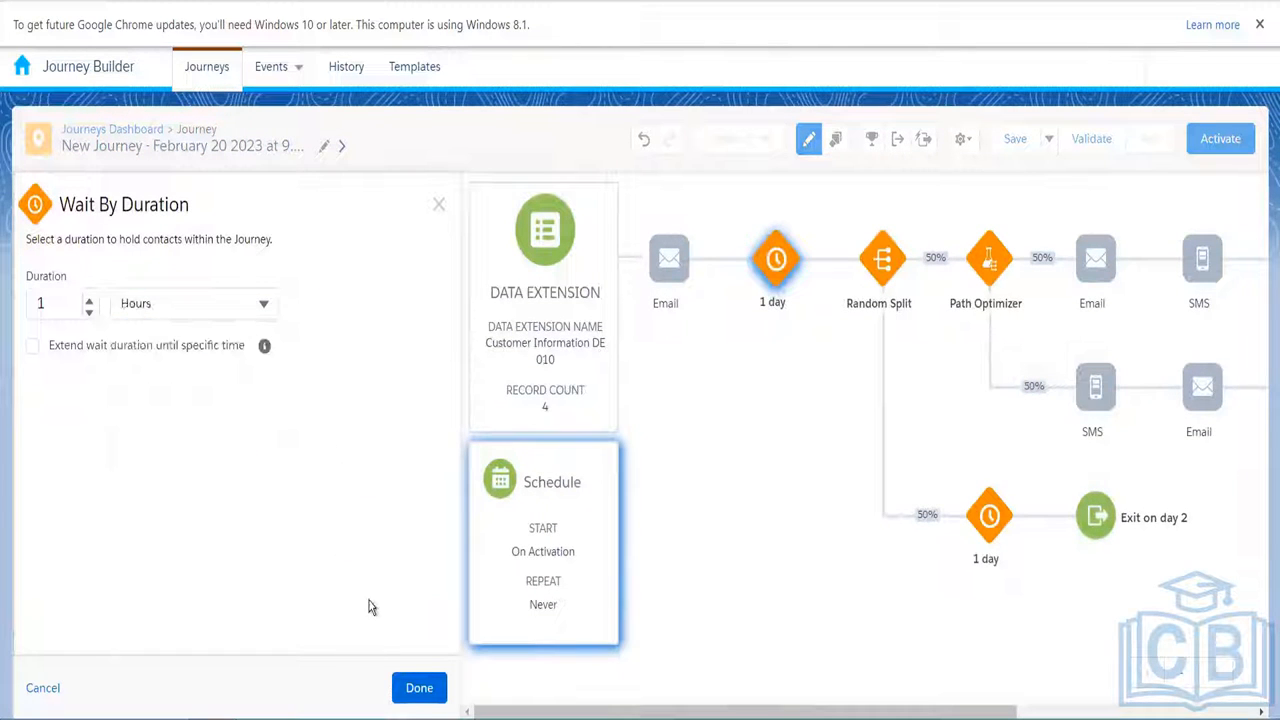
pyautogui.click(417, 690)
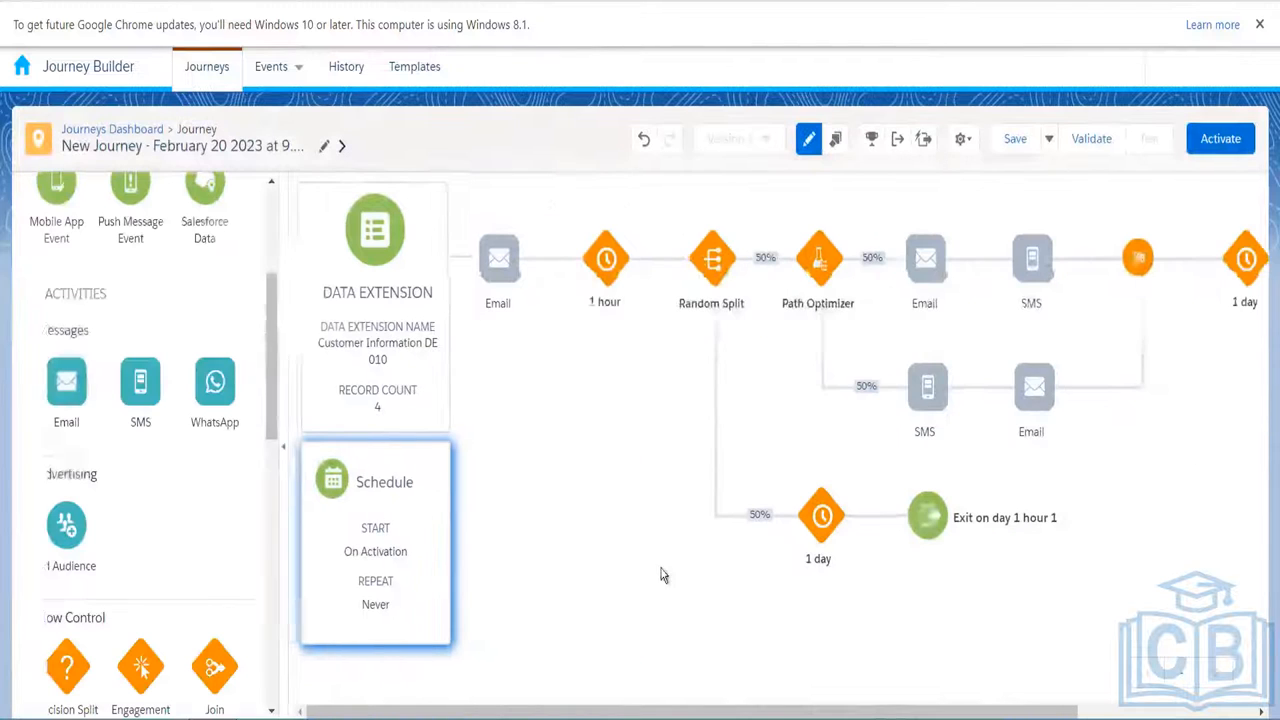
pyautogui.moveTo(140, 378); pyautogui.dragTo(640, 275)
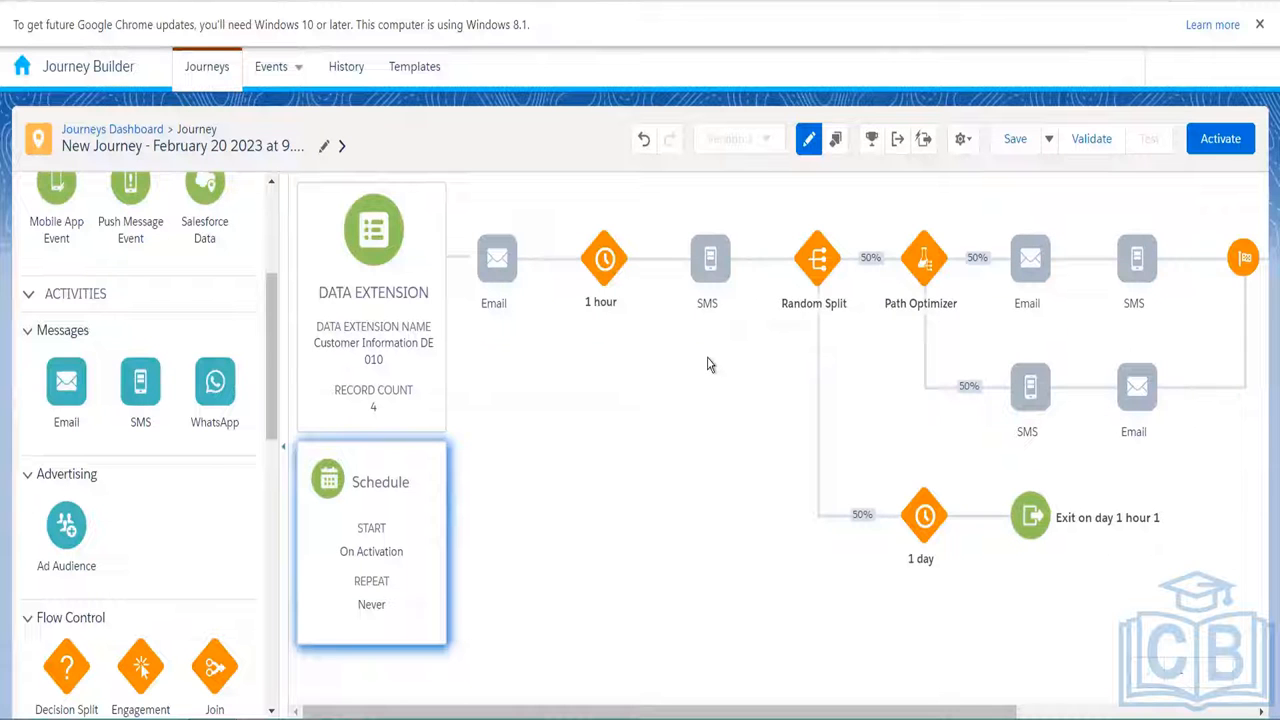
# - Add a Wait Until Date activity between the data extension entry and the first Email
pyautogui.moveTo(276, 318); pyautogui.dragTo(281, 467)
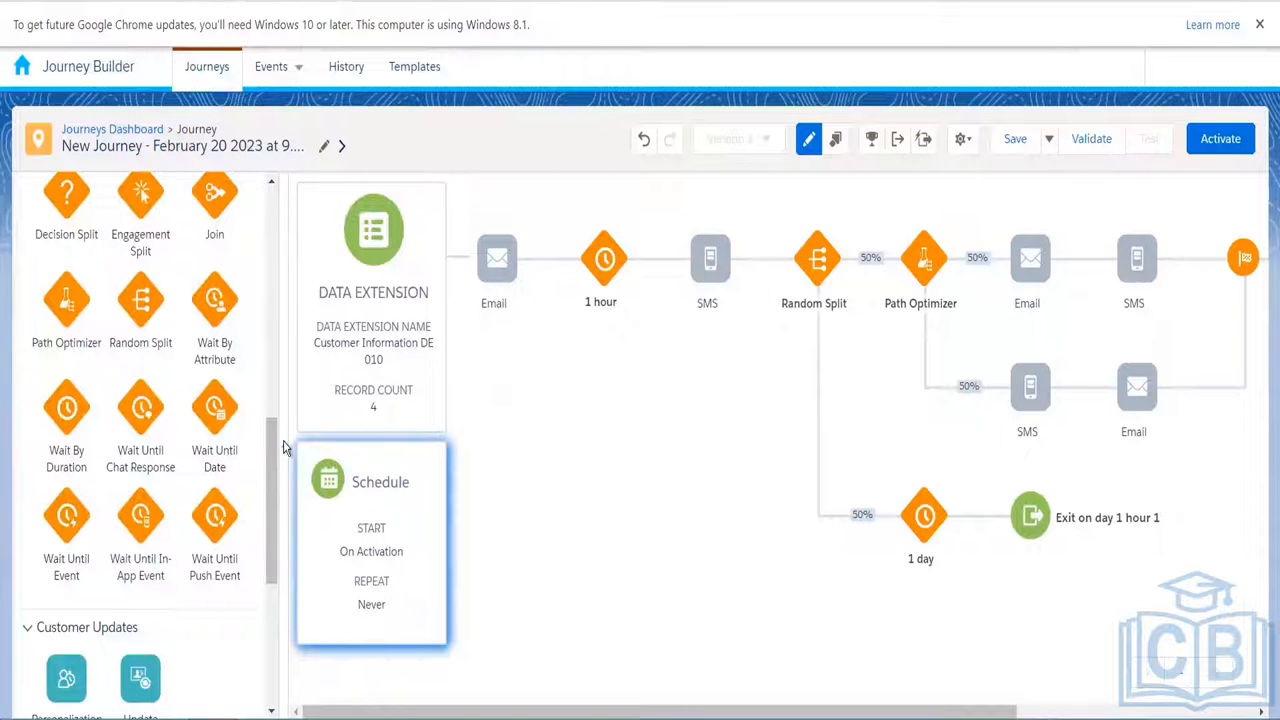
pyautogui.moveTo(271, 498); pyautogui.dragTo(270, 512)
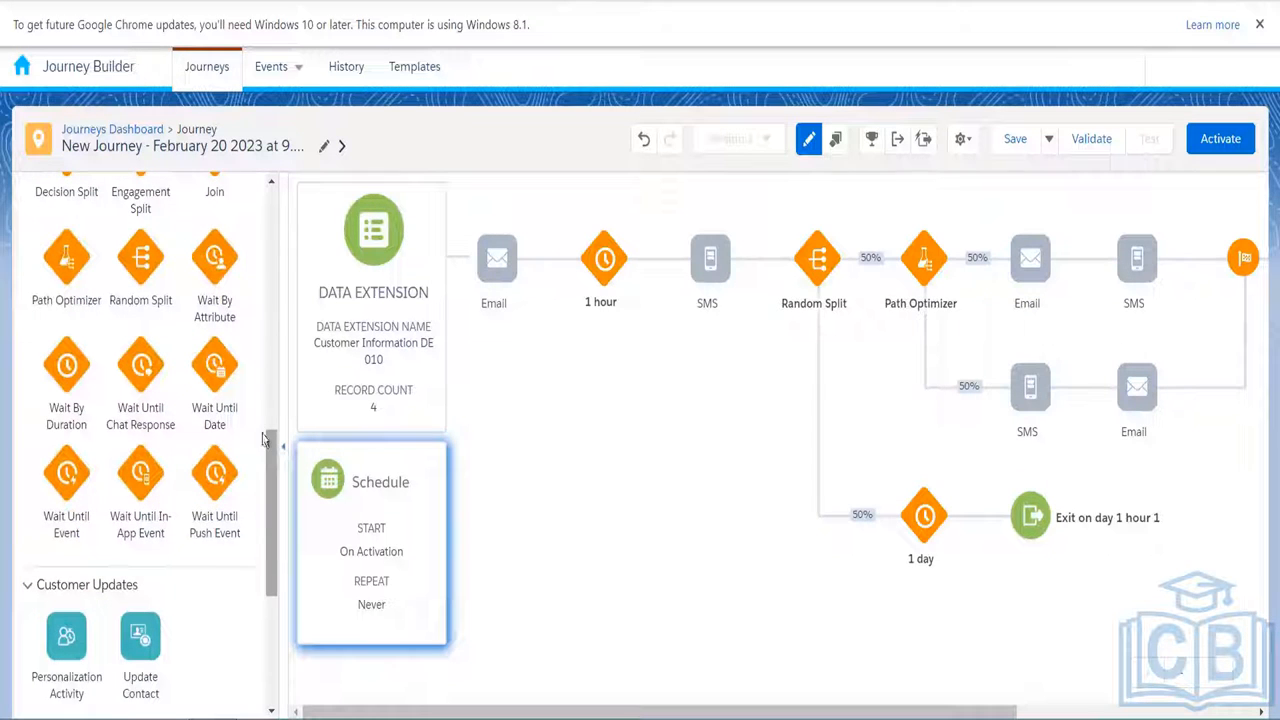
pyautogui.moveTo(216, 368); pyautogui.dragTo(458, 278)
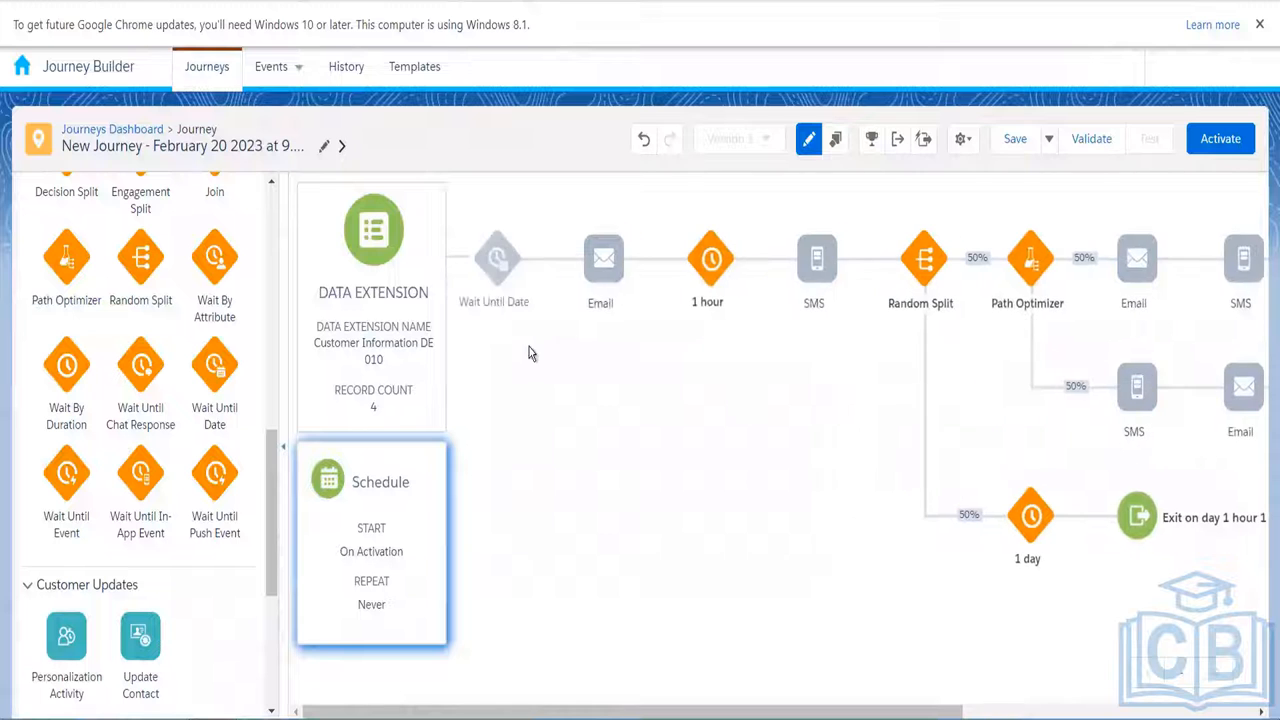
# - Configure the Wait Until Date activity to end on 02/28/2023 at 10:00 pm, keeping the Central Time zone
pyautogui.click(496, 257)
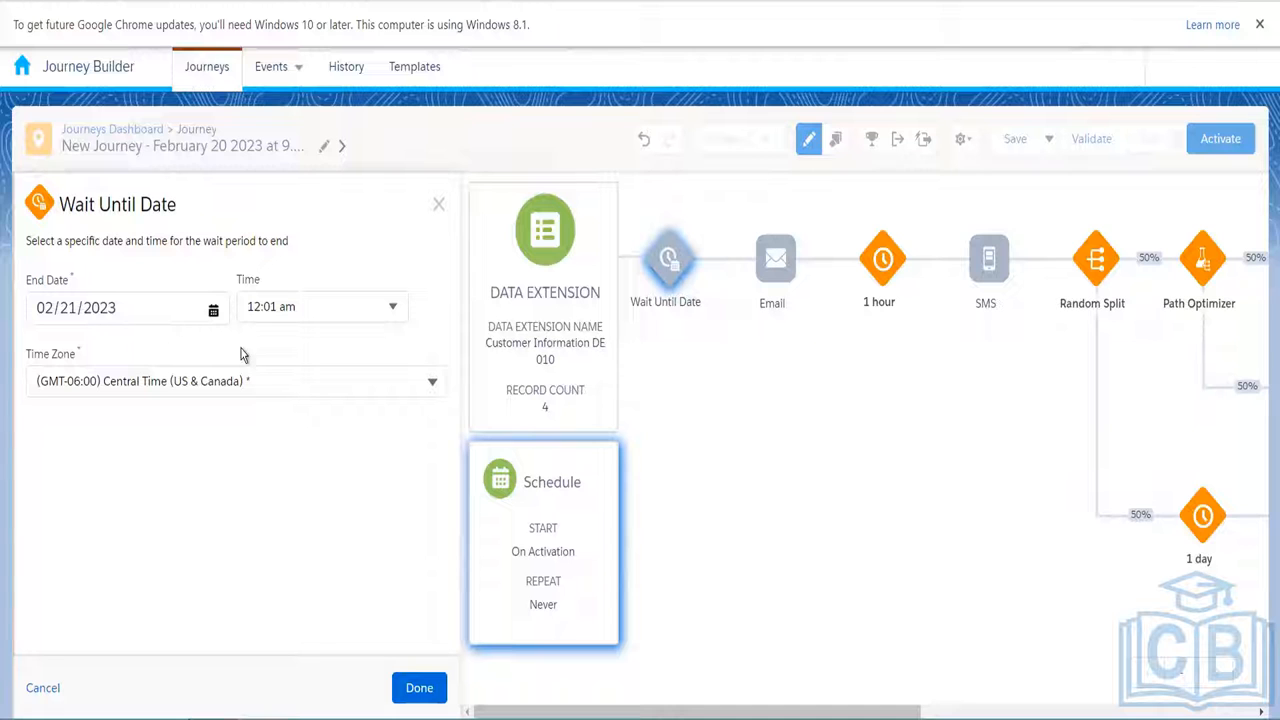
pyautogui.click(122, 309)
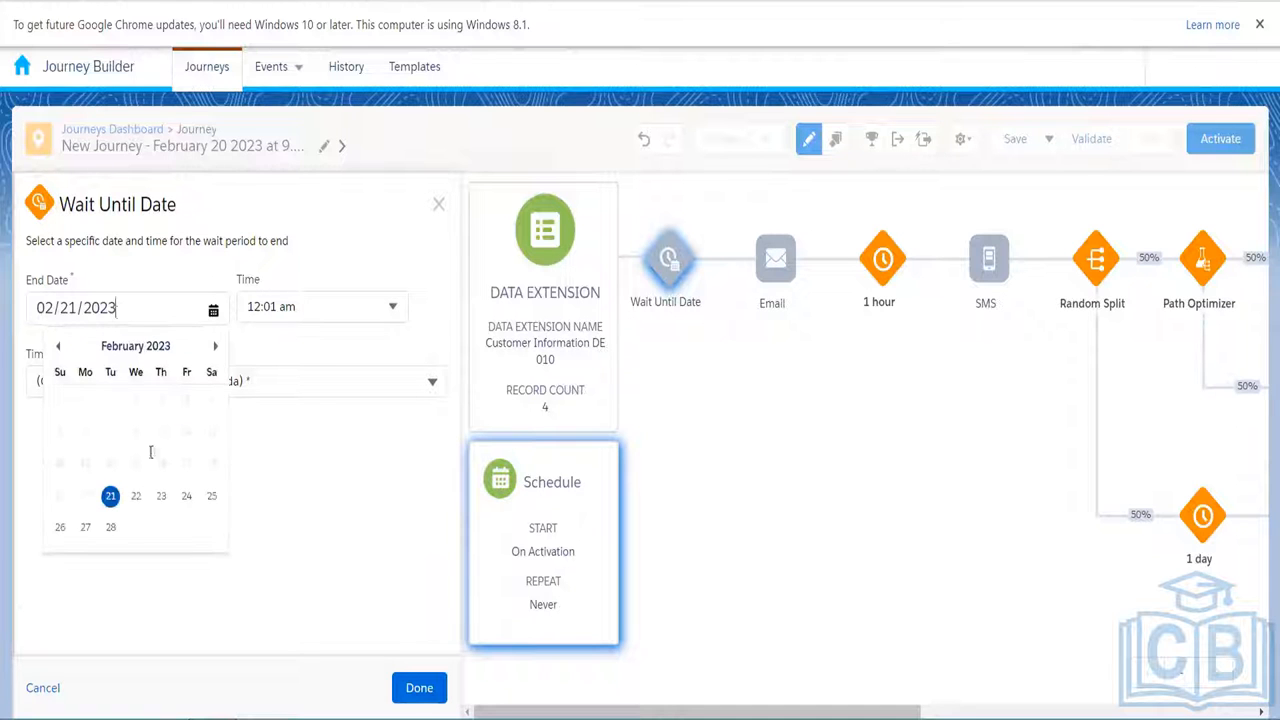
pyautogui.click(111, 527)
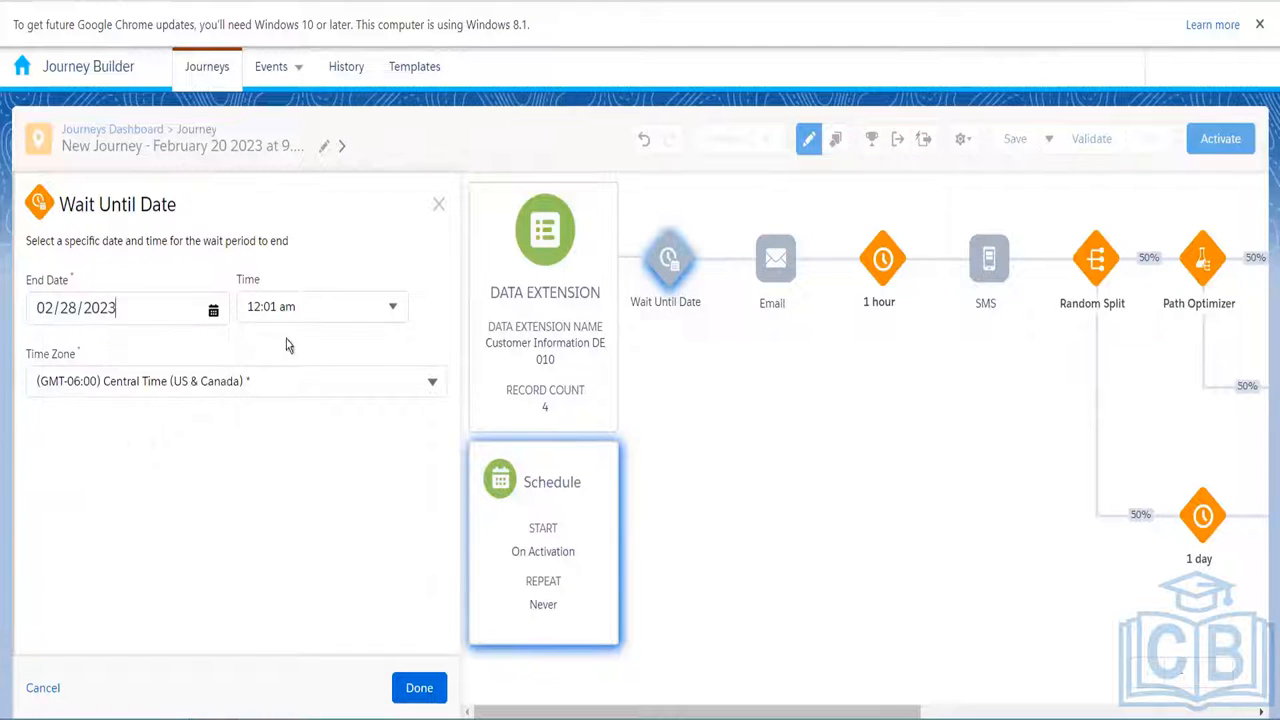
pyautogui.click(334, 308)
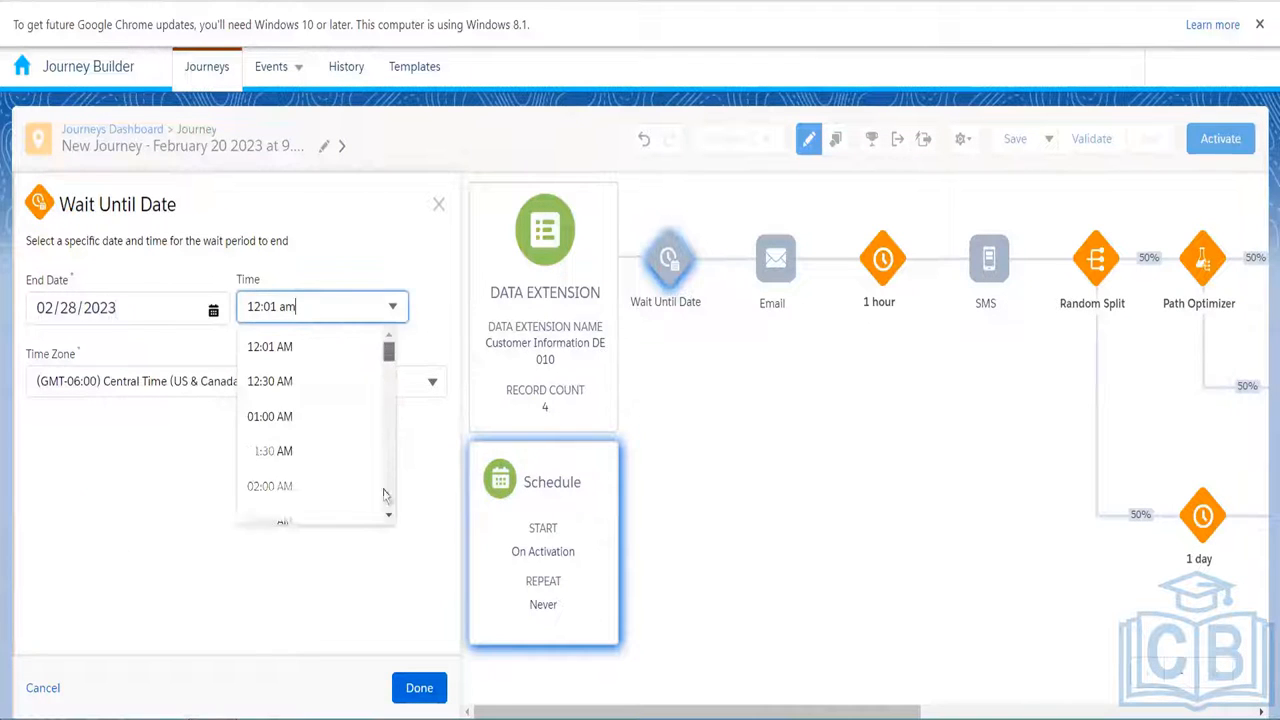
pyautogui.scroll(-10, 384, 495)
pyautogui.click(301, 405)
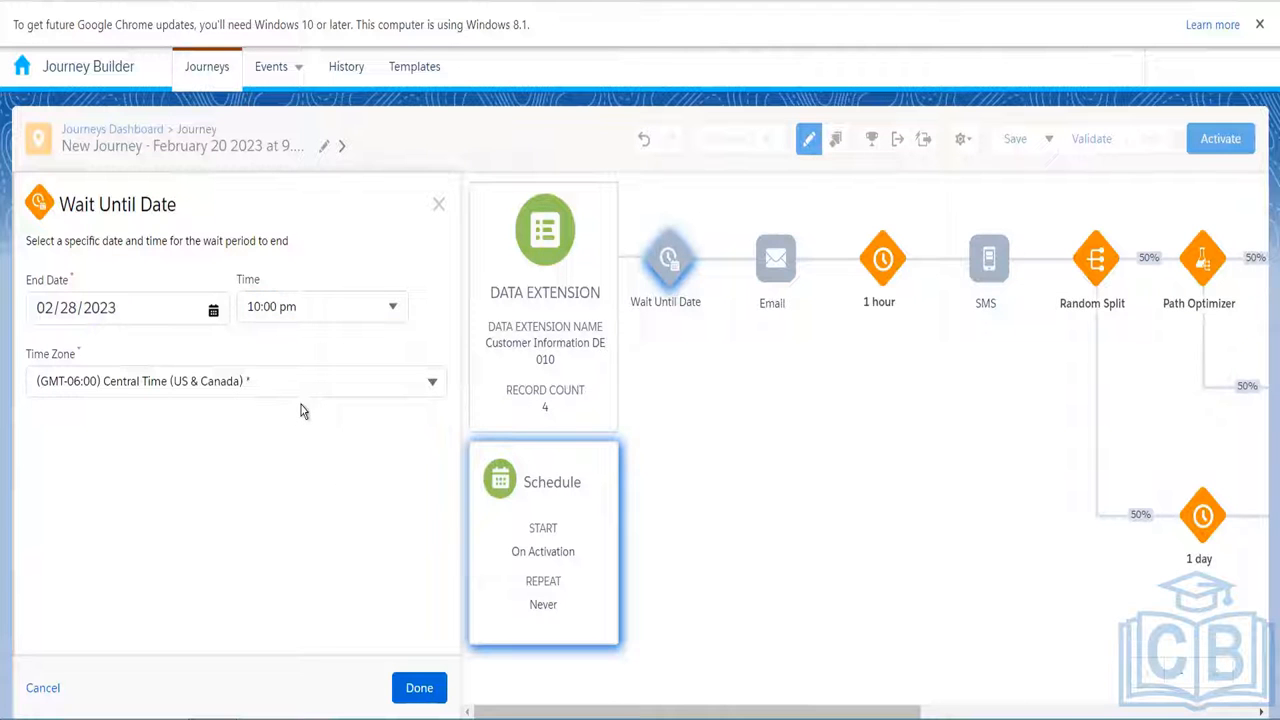
pyautogui.click(419, 688)
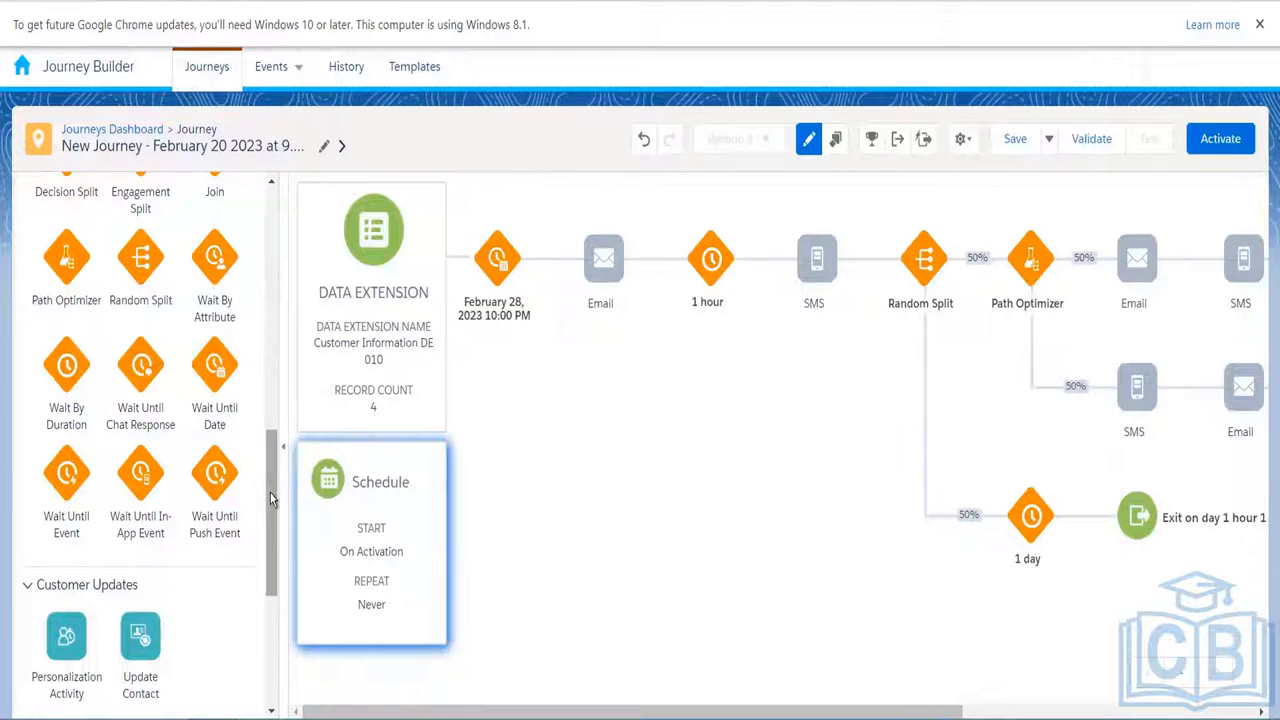
# - Add a Wait By Attribute activity between the first SMS and the Random Split, based on the journey entry's DOB attribute
pyautogui.scroll(-1, 270, 493)
pyautogui.moveTo(213, 250); pyautogui.dragTo(867, 279)
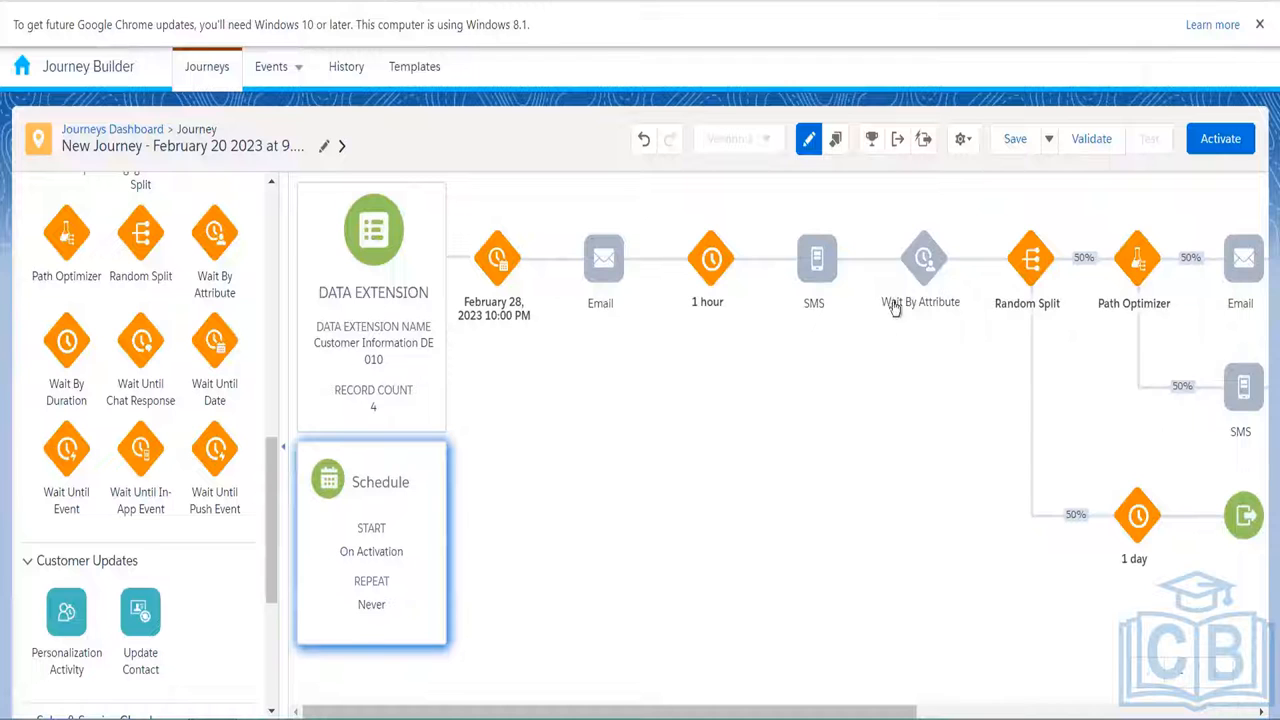
pyautogui.click(921, 262)
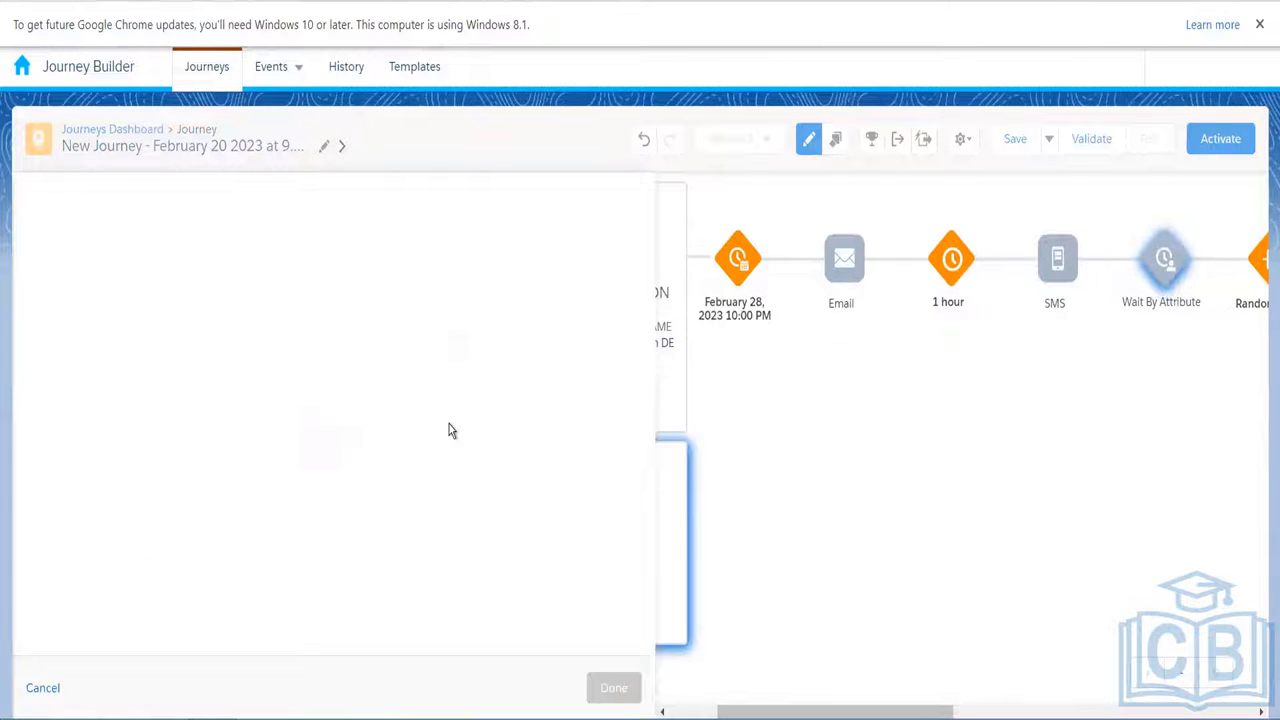
pyautogui.click(331, 484)
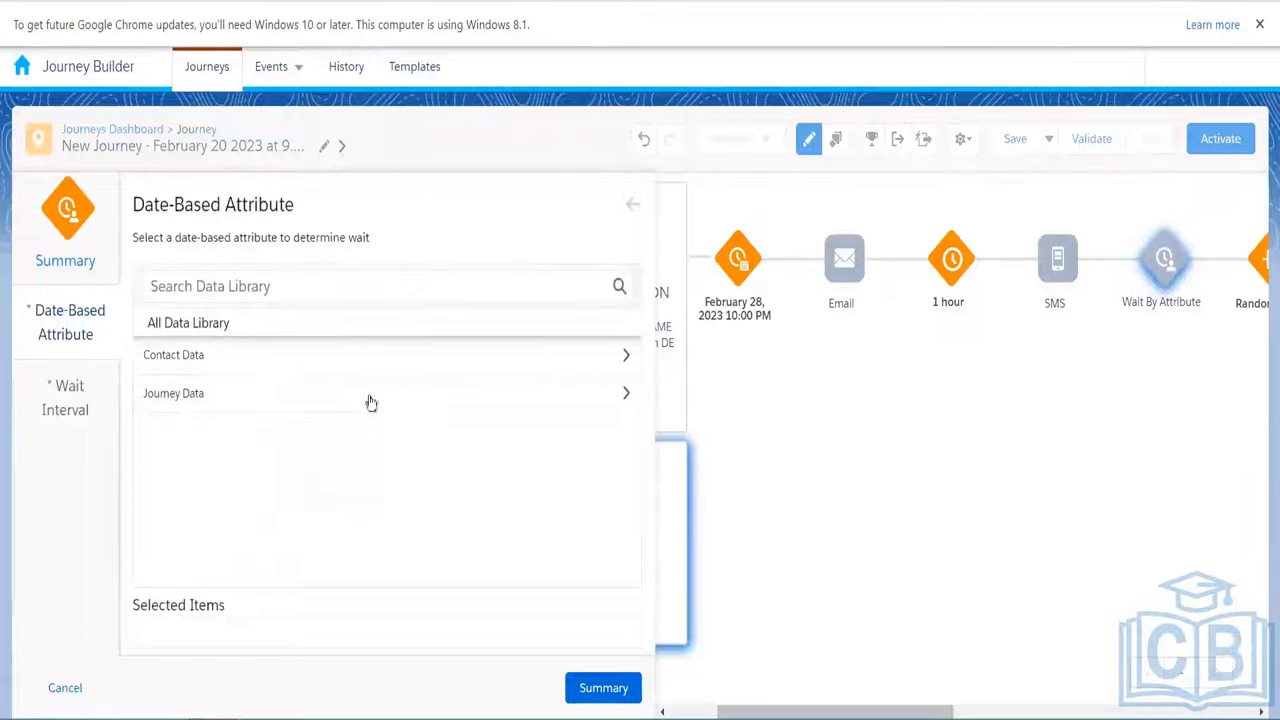
pyautogui.click(337, 405)
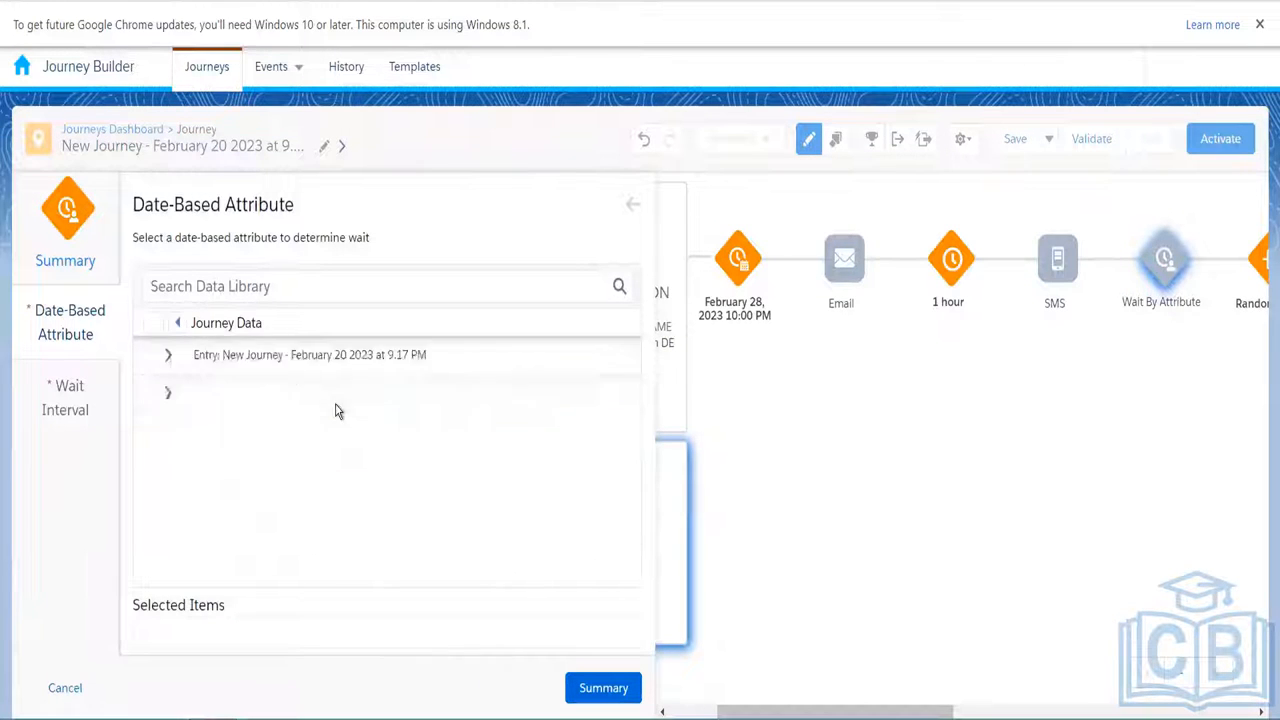
pyautogui.click(628, 360)
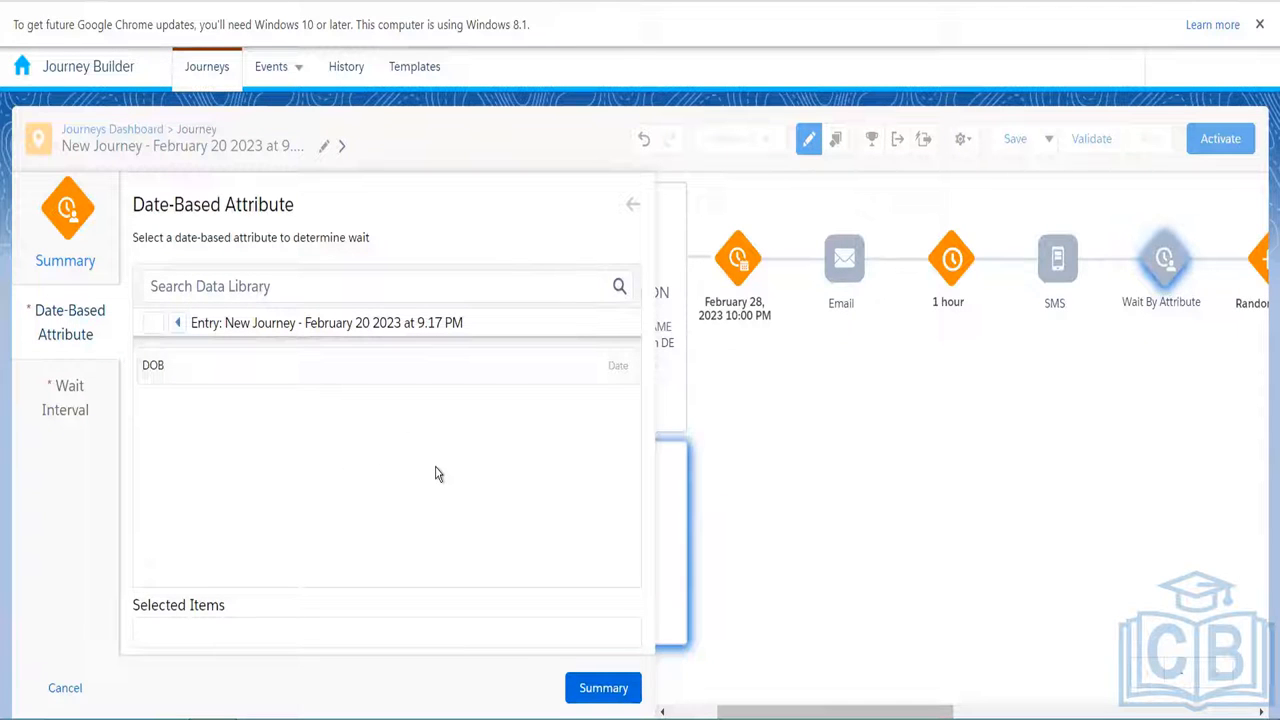
pyautogui.click(392, 368)
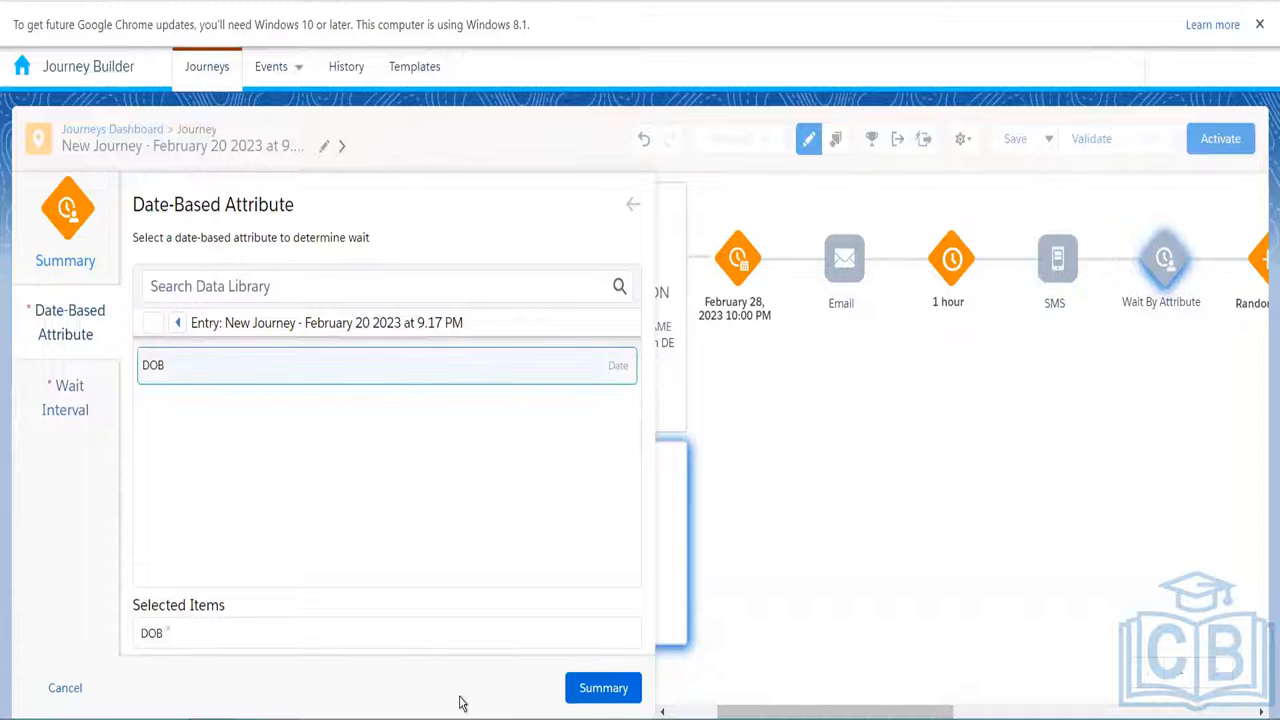
pyautogui.click(604, 690)
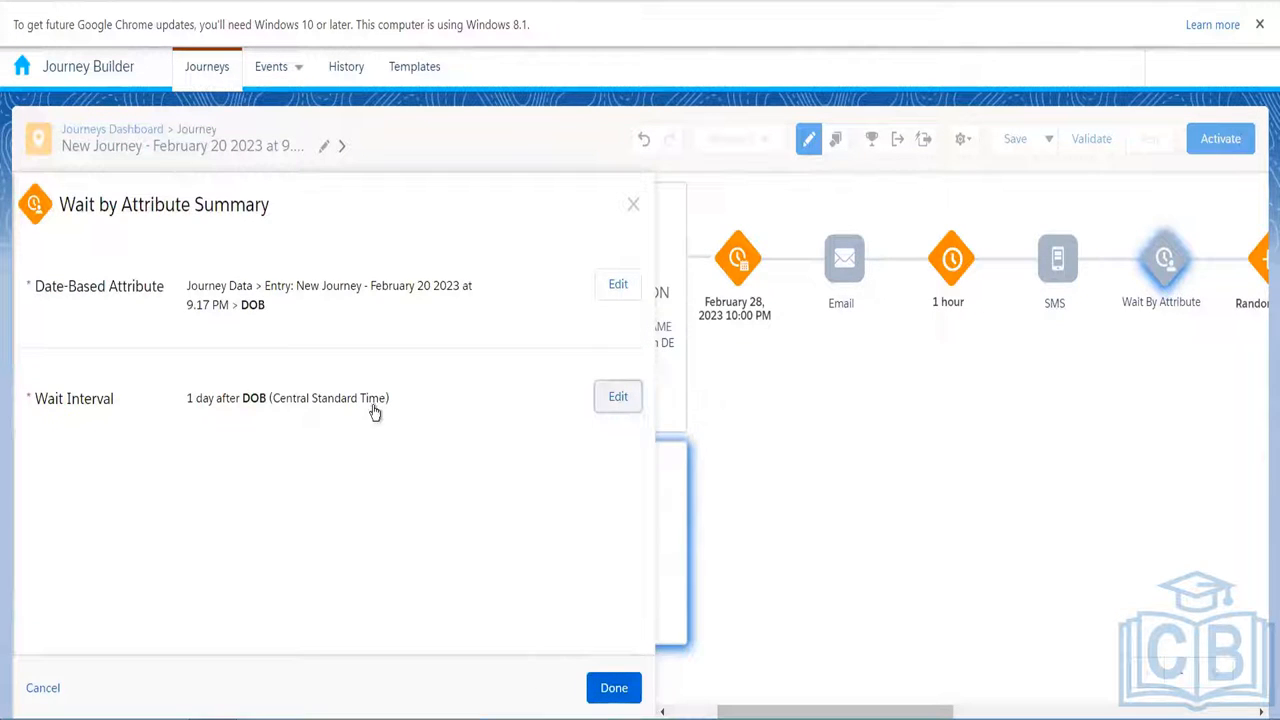
# - Set the Wait By Attribute interval to 1 day before DOB, keeping the Central Time zone, and finish its configuration
pyautogui.click(619, 399)
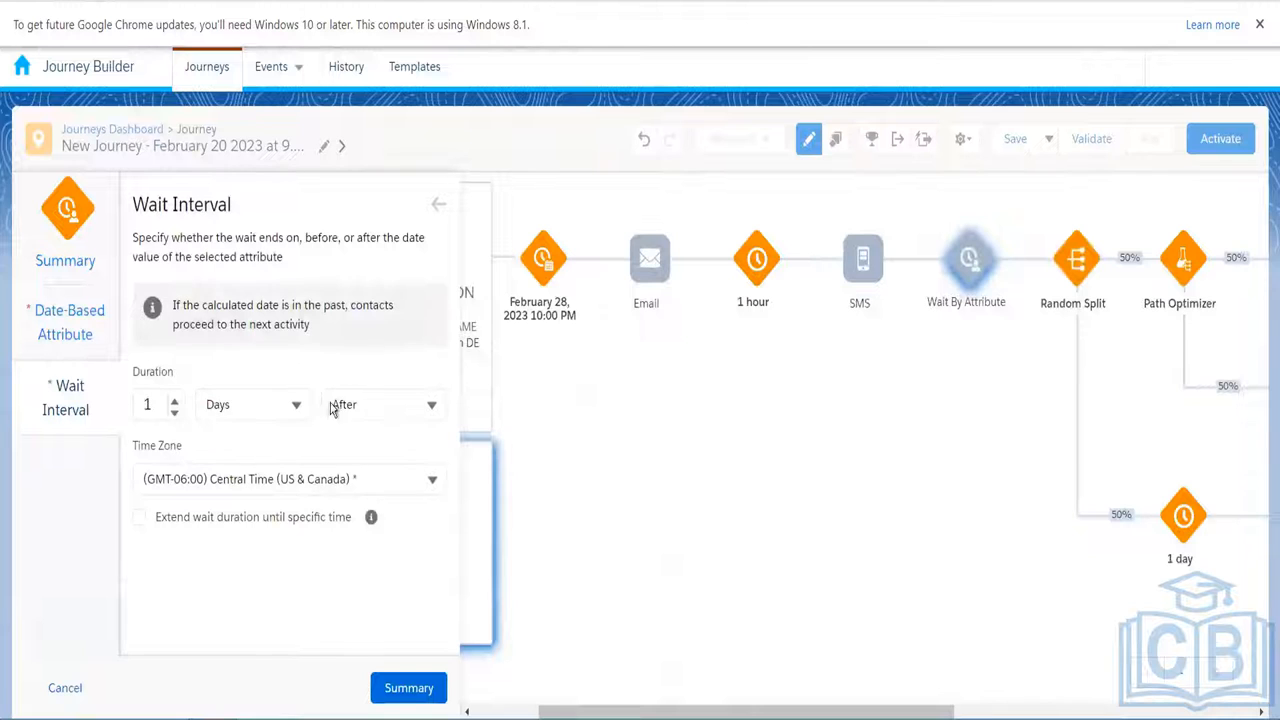
pyautogui.click(397, 404)
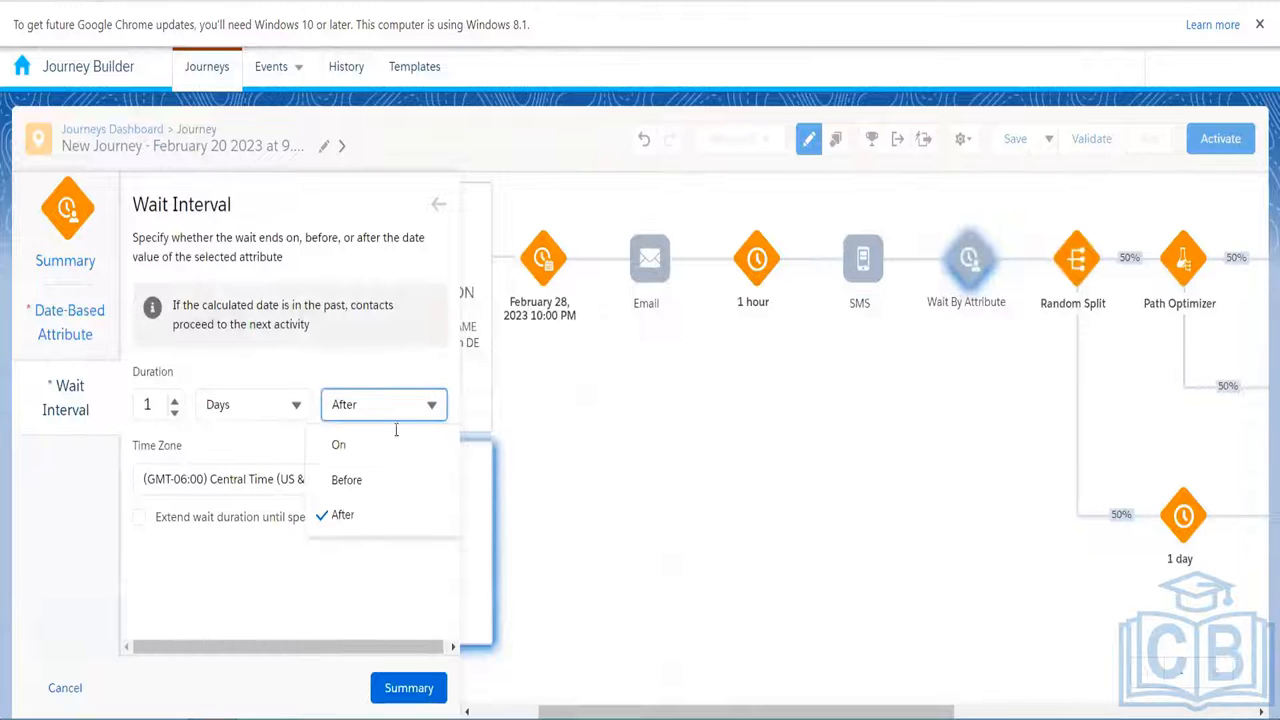
pyautogui.click(372, 480)
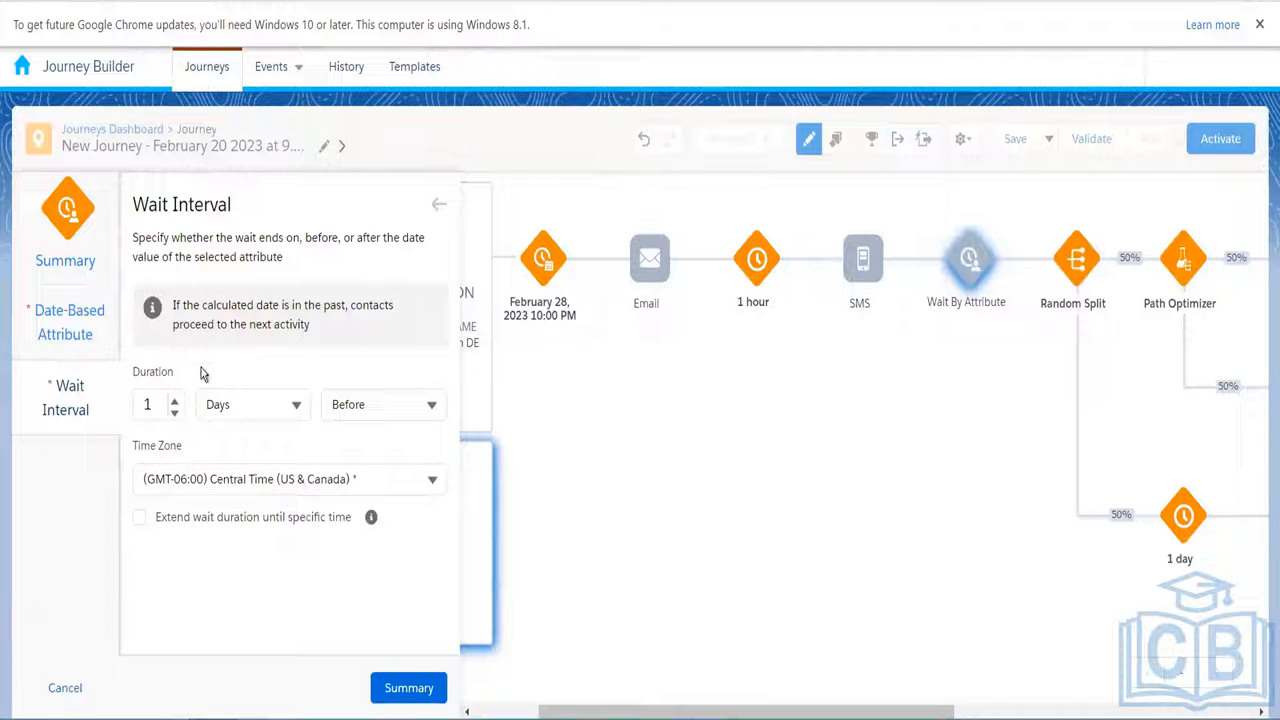
pyautogui.click(395, 700)
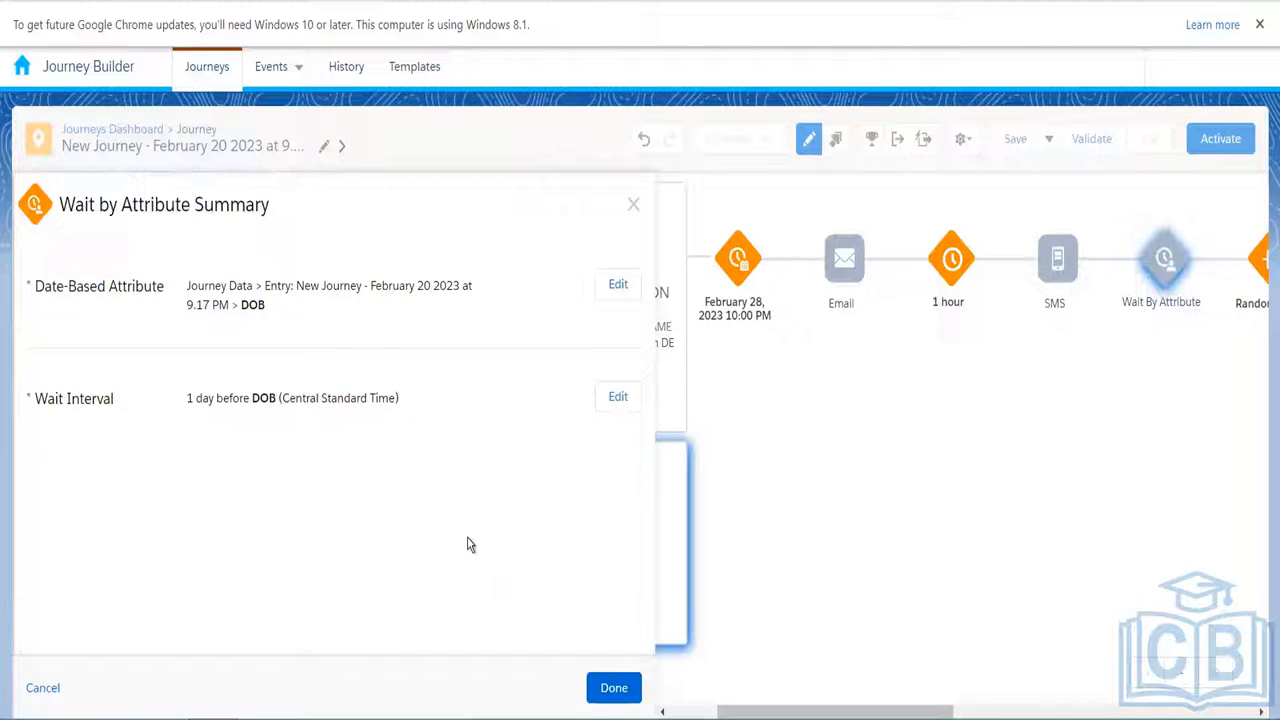
pyautogui.click(614, 688)
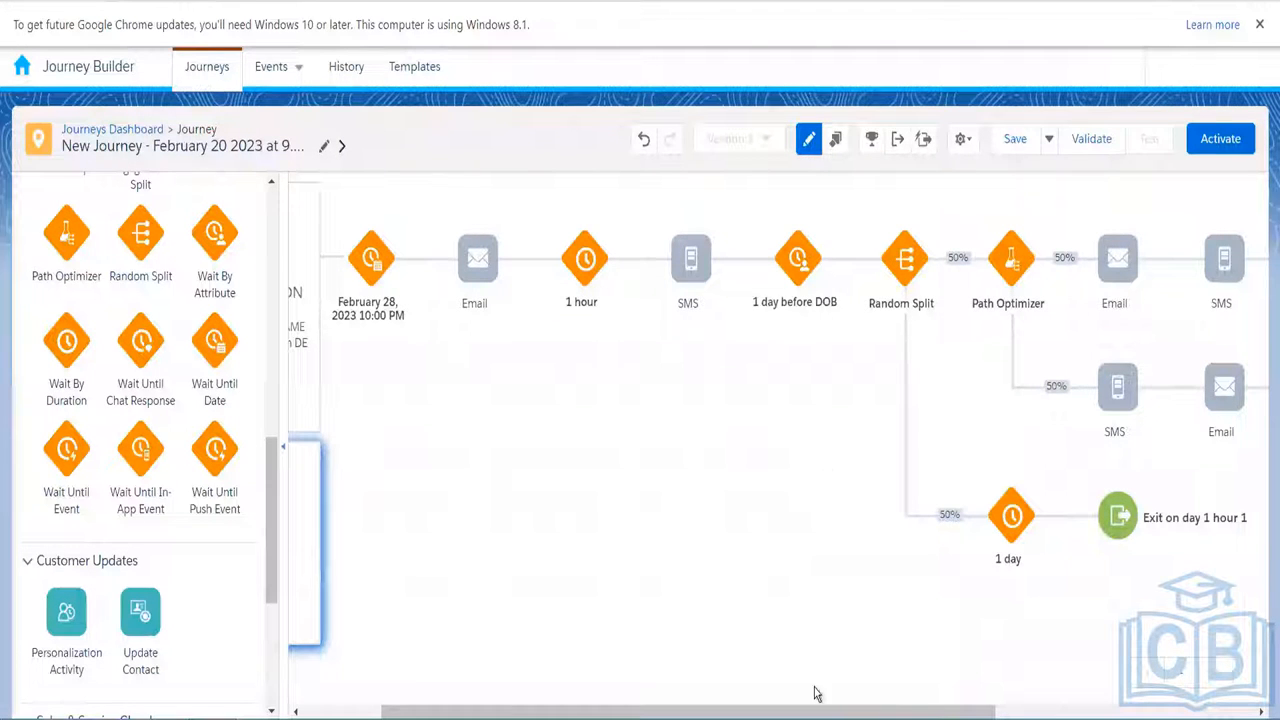
# - Add a Wait Until Chat Response activity between the Random Split and the Path Optimizer
pyautogui.moveTo(805, 715); pyautogui.dragTo(785, 715)
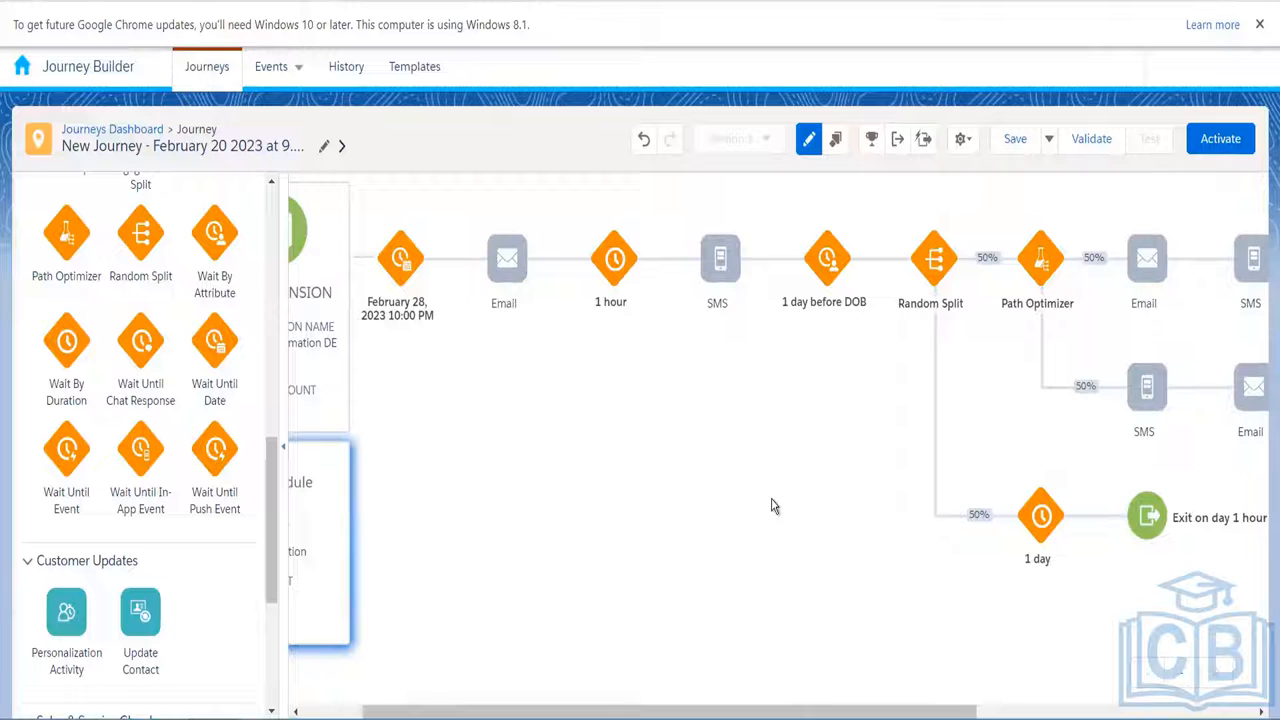
pyautogui.moveTo(600, 710); pyautogui.dragTo(437, 700)
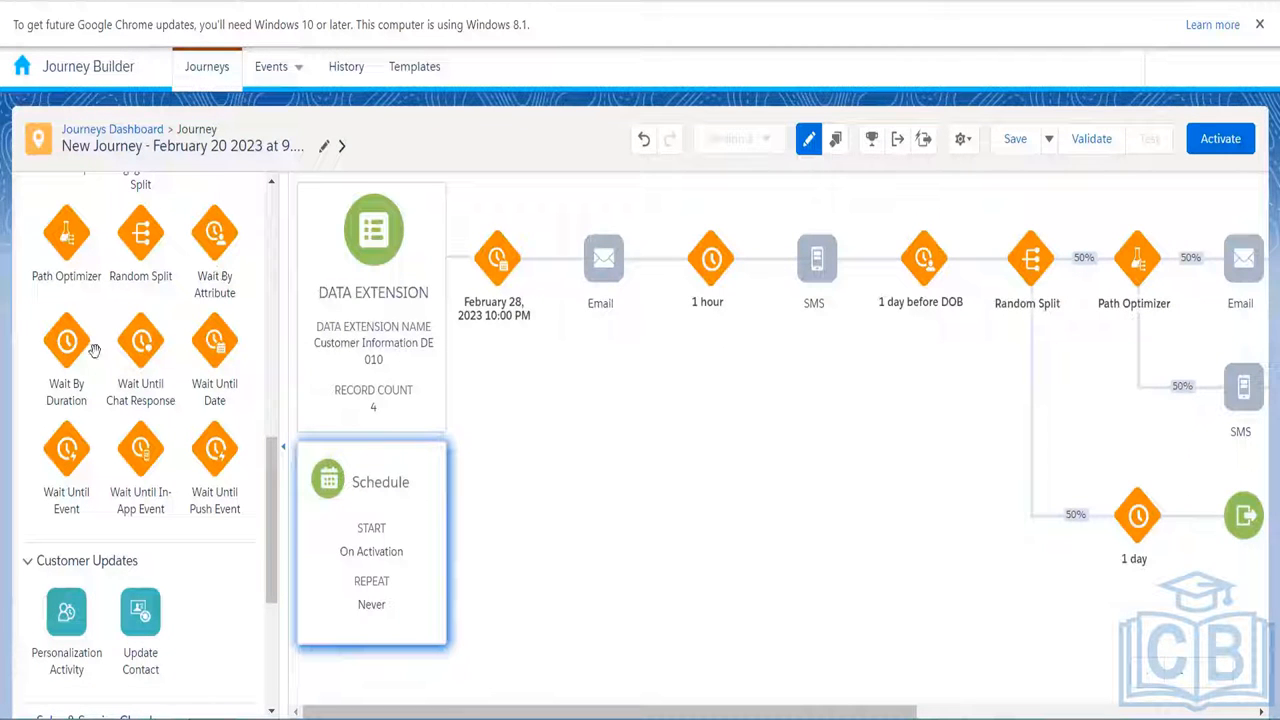
pyautogui.moveTo(146, 343); pyautogui.dragTo(1085, 262)
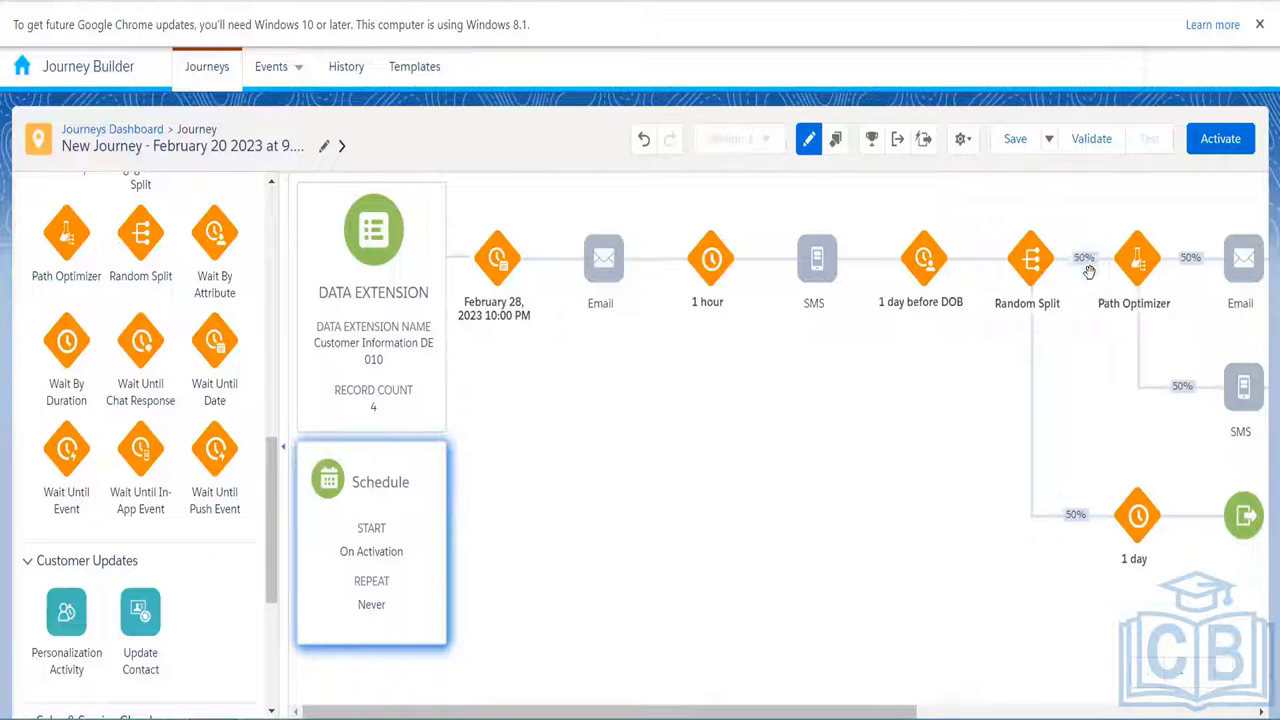
pyautogui.moveTo(872, 713); pyautogui.dragTo(935, 716)
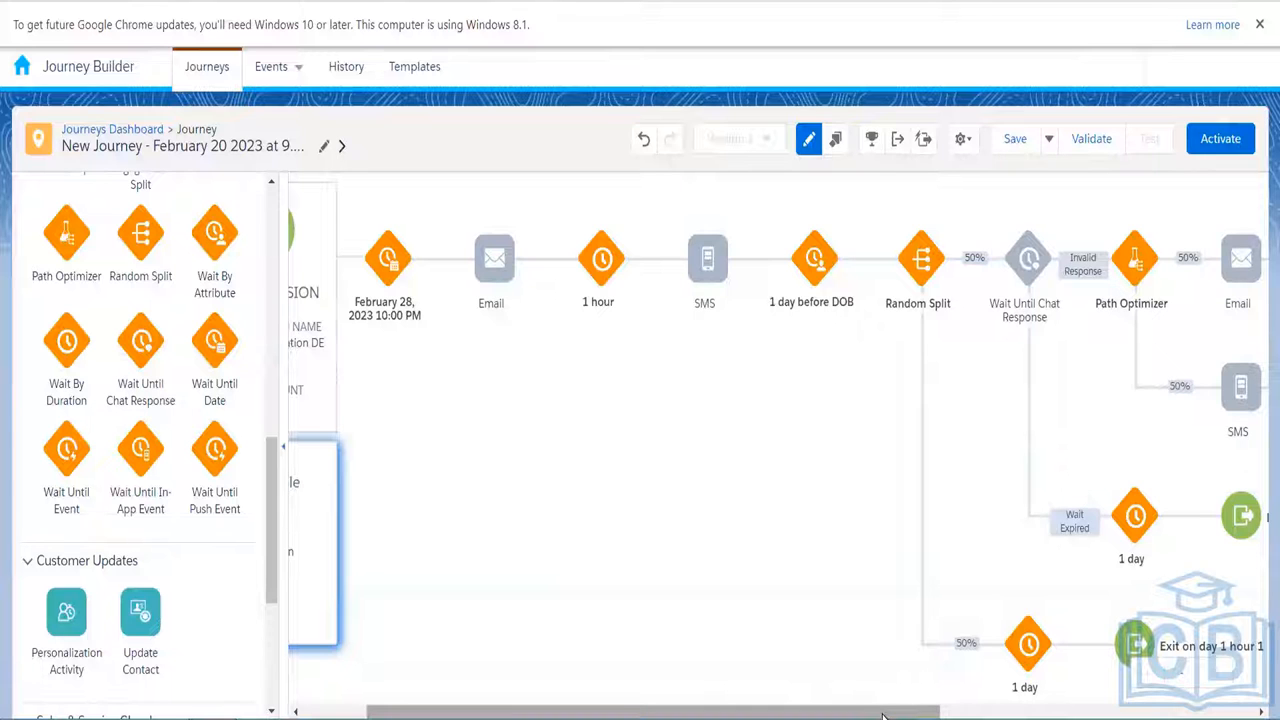
pyautogui.moveTo(882, 715); pyautogui.dragTo(926, 715)
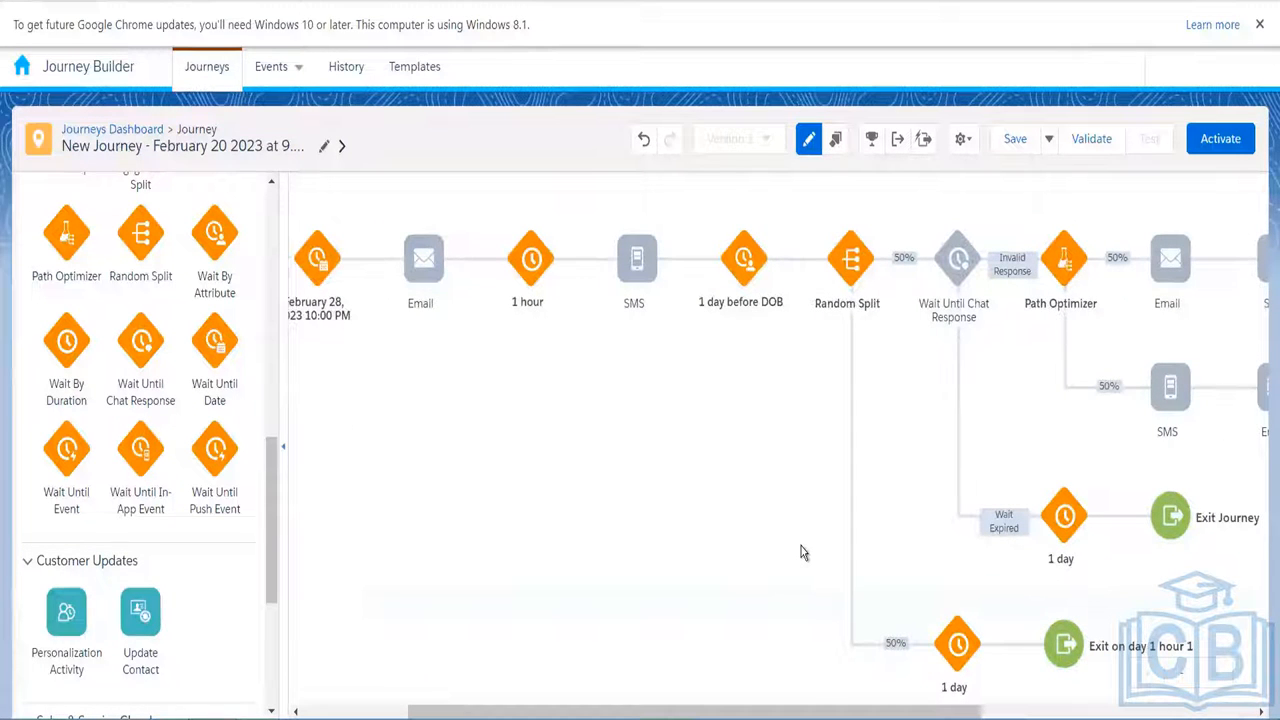
# - Delete the 1 day before DOB wait and the Random Split, retaining the Wait Until Chat Response path
pyautogui.moveTo(960, 258); pyautogui.dragTo(786, 236)
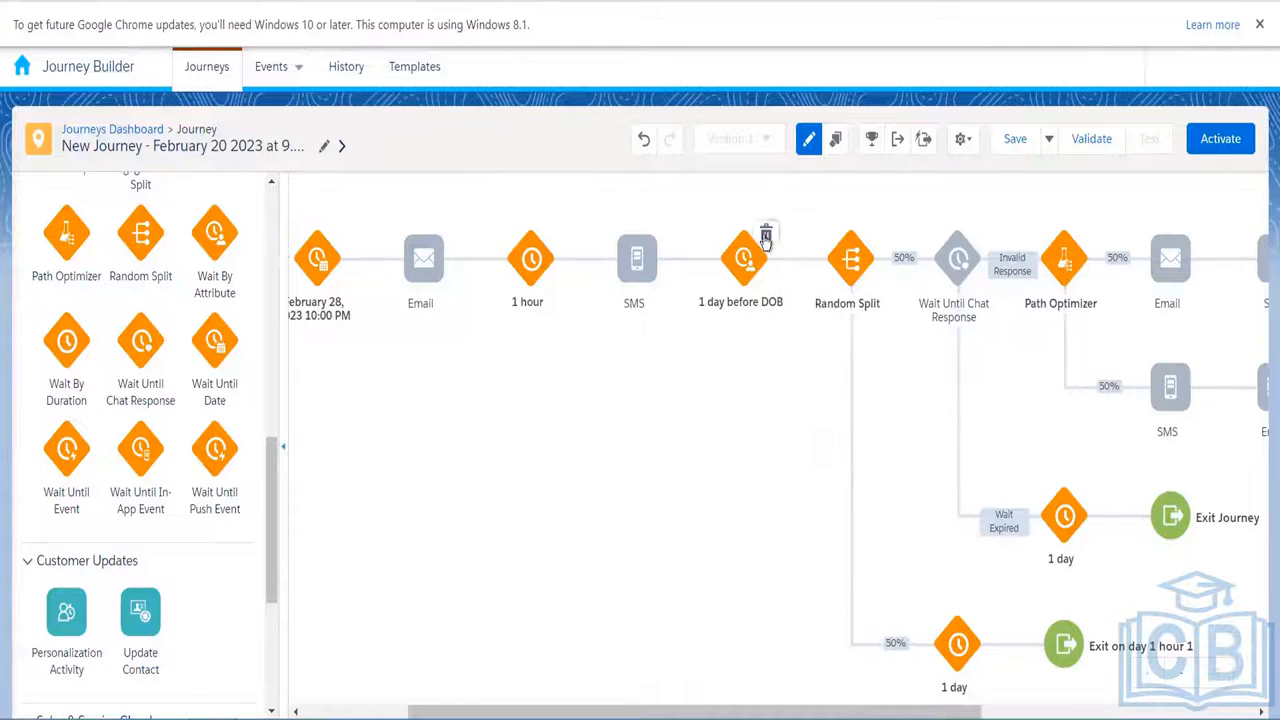
pyautogui.click(766, 232)
pyautogui.click(898, 284)
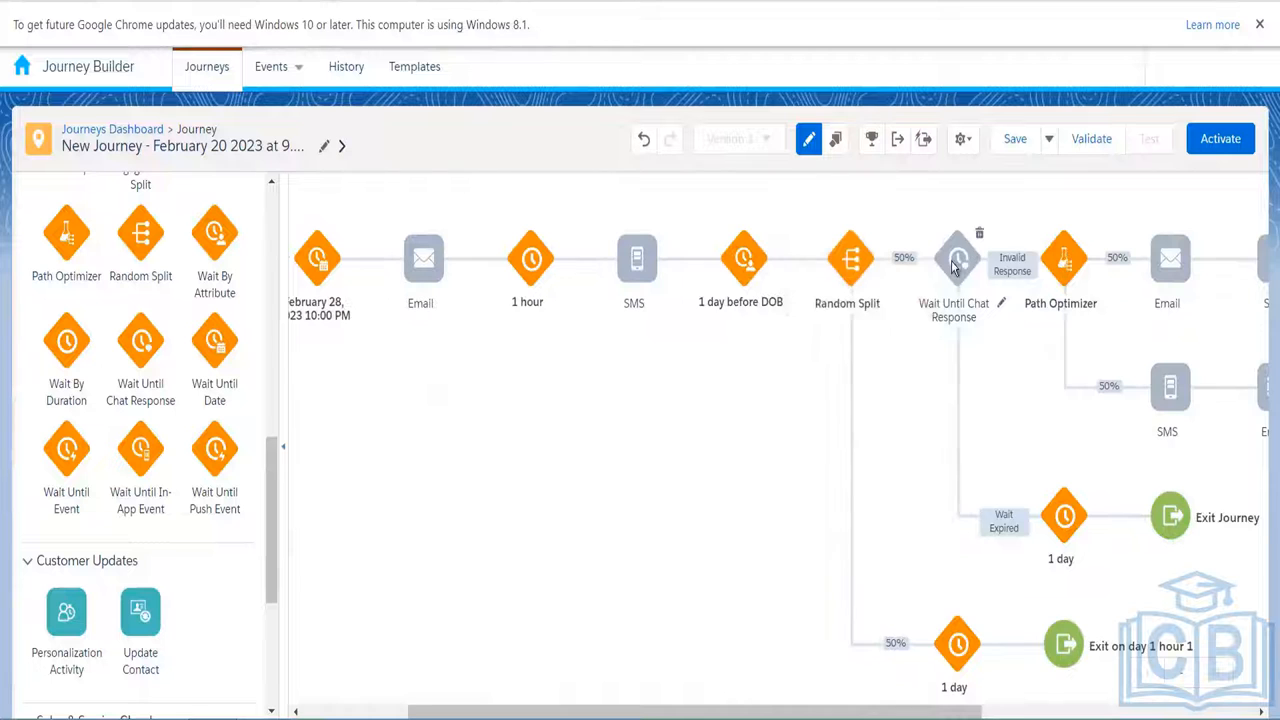
pyautogui.moveTo(846, 260); pyautogui.dragTo(697, 252)
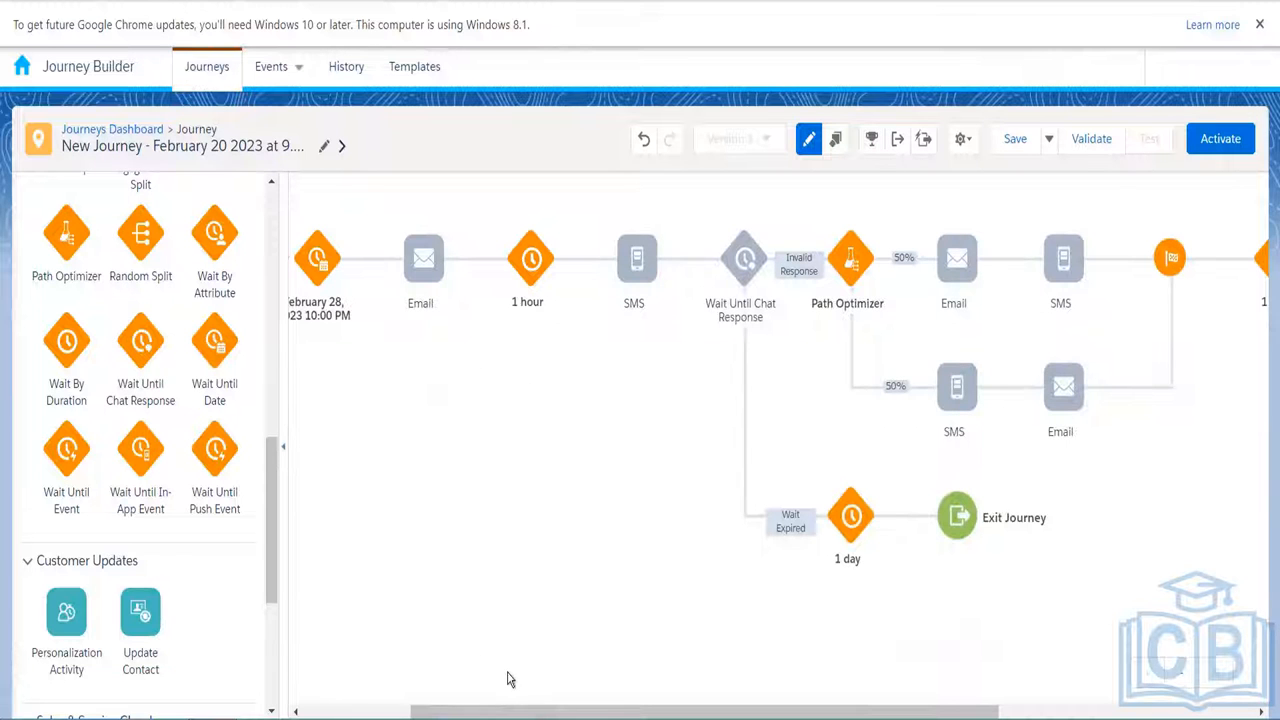
# - Delete the February 28, 2023 wait directly after the data extension entry
pyautogui.moveTo(528, 712); pyautogui.dragTo(421, 712)
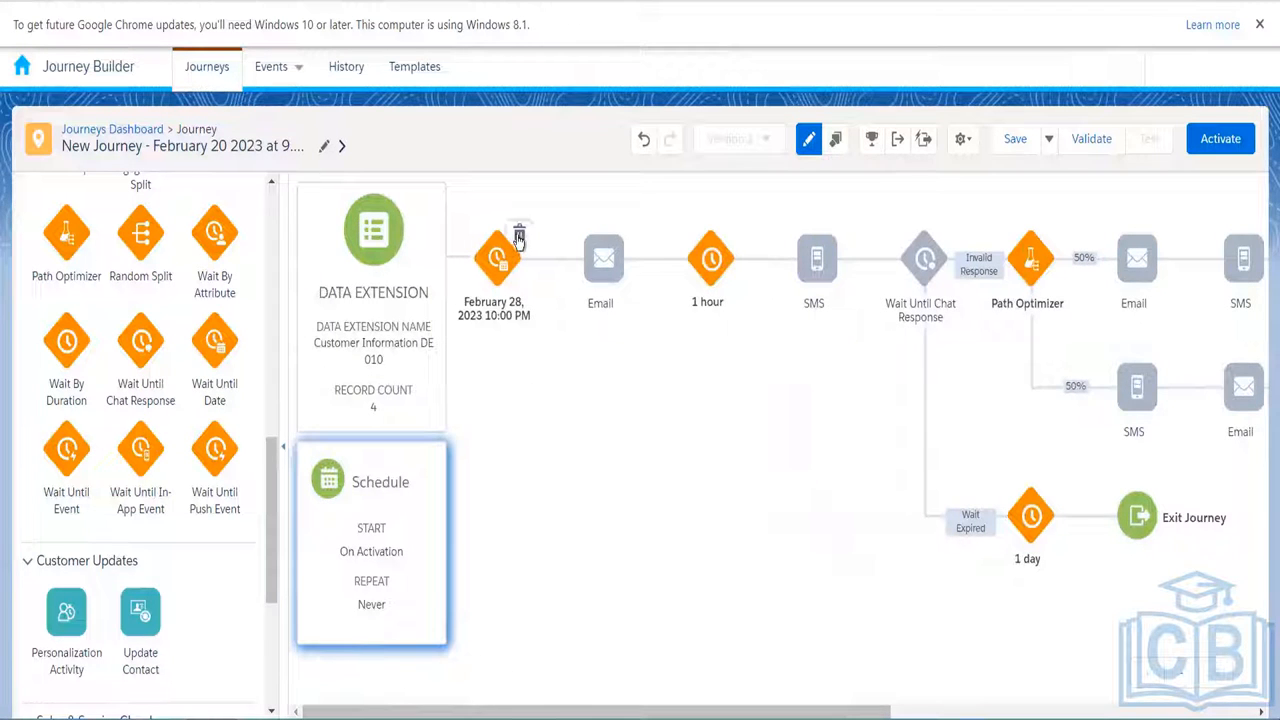
pyautogui.click(519, 233)
pyautogui.click(648, 285)
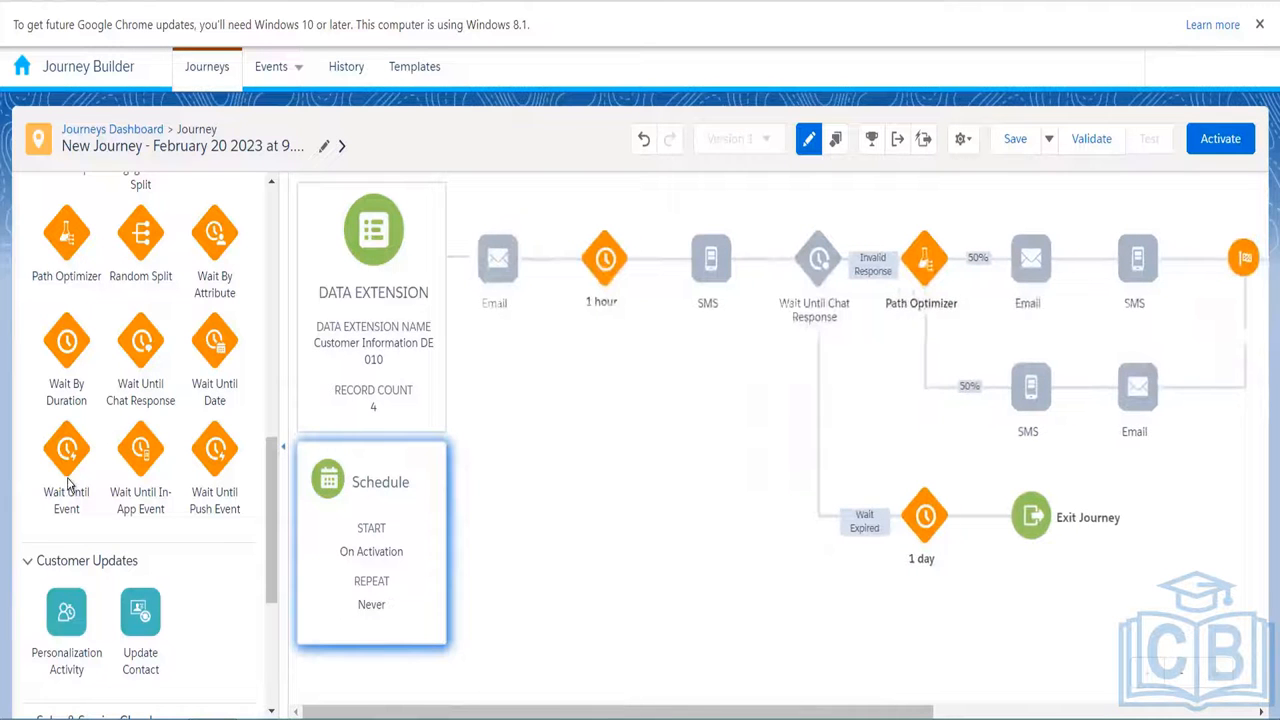
# - Add a Wait Until Event activity ahead of the first Email and a Wait Until In-App Event activity in front of it
pyautogui.moveTo(162, 388); pyautogui.dragTo(454, 271)
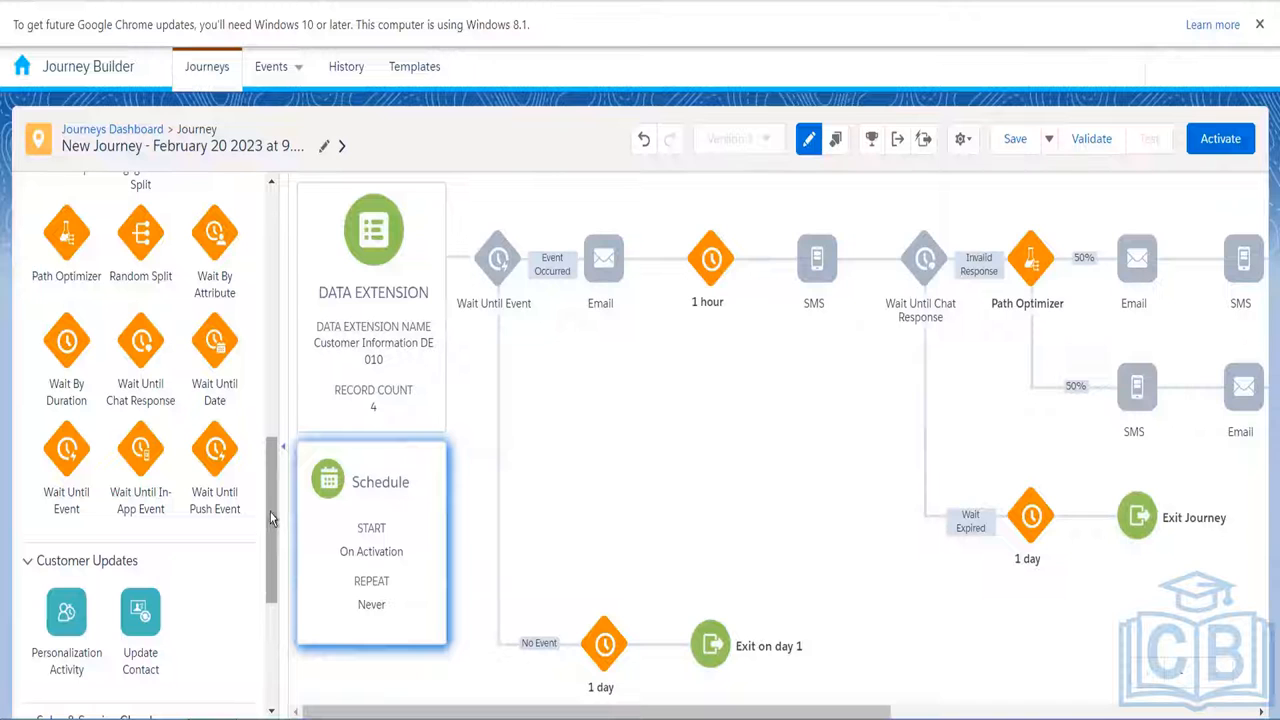
pyautogui.scroll(-1, 270, 517)
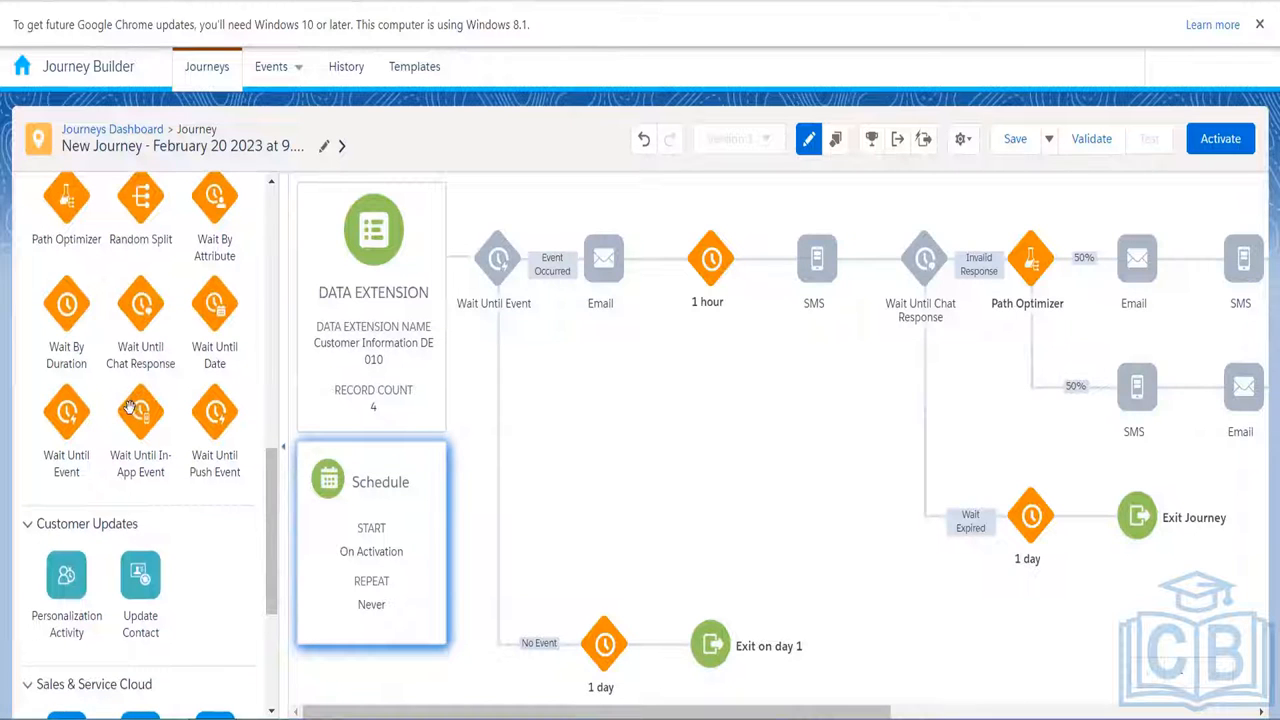
pyautogui.moveTo(130, 408); pyautogui.dragTo(461, 262)
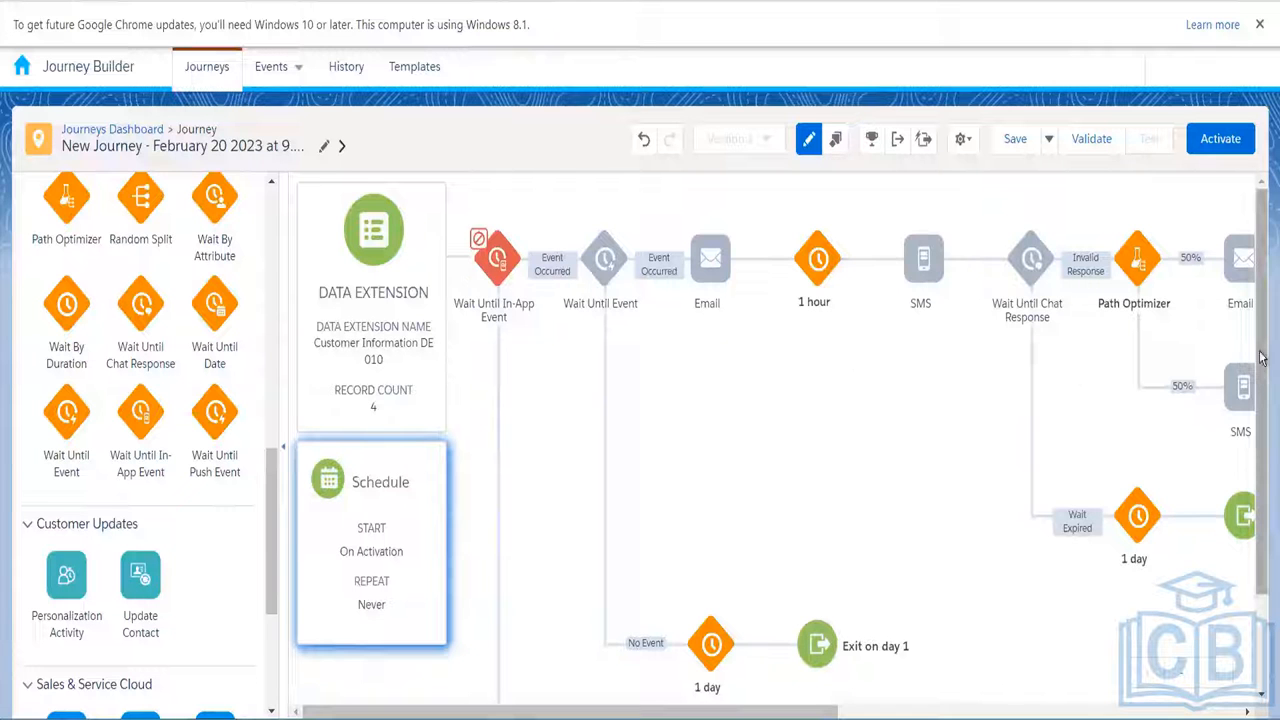
# - Add a Wait Until Push Event activity between the data extension entry and the Wait Until In-App Event
pyautogui.moveTo(1259, 355)
pyautogui.mouseDown()
pyautogui.moveTo(1262, 476)
pyautogui.moveTo(1259, 345)
pyautogui.mouseUp()
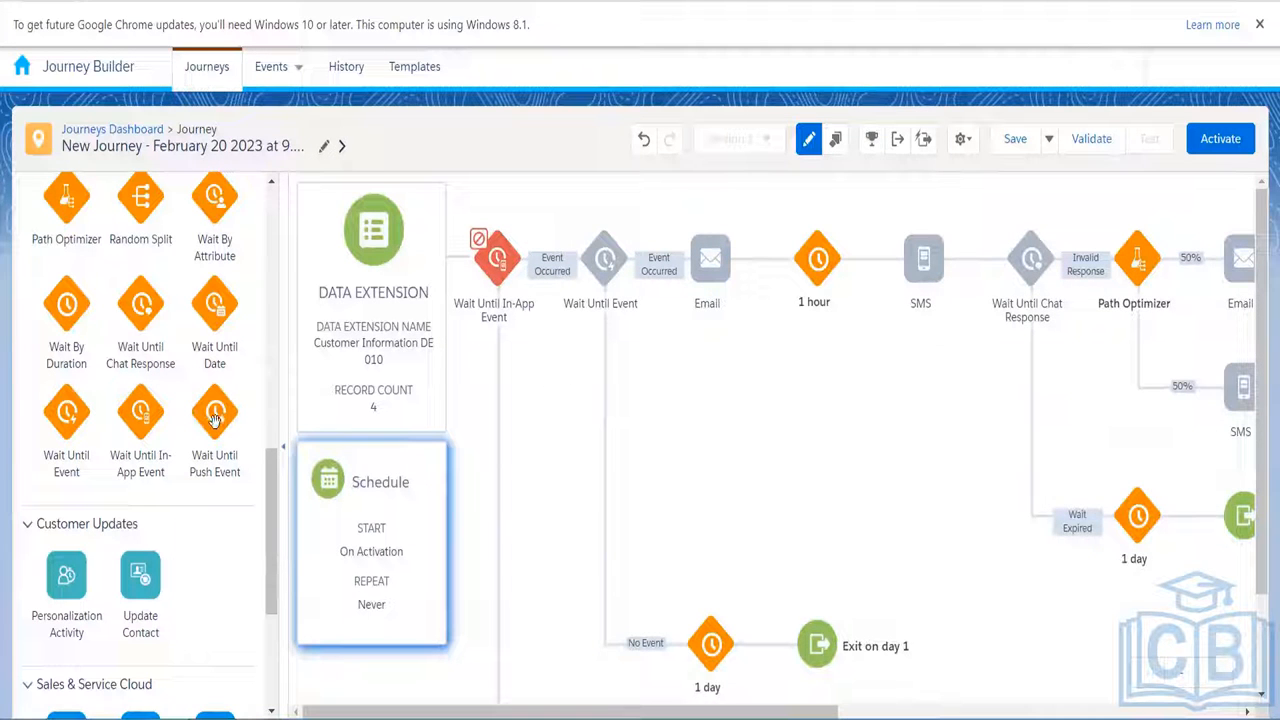
pyautogui.moveTo(216, 409); pyautogui.dragTo(464, 262)
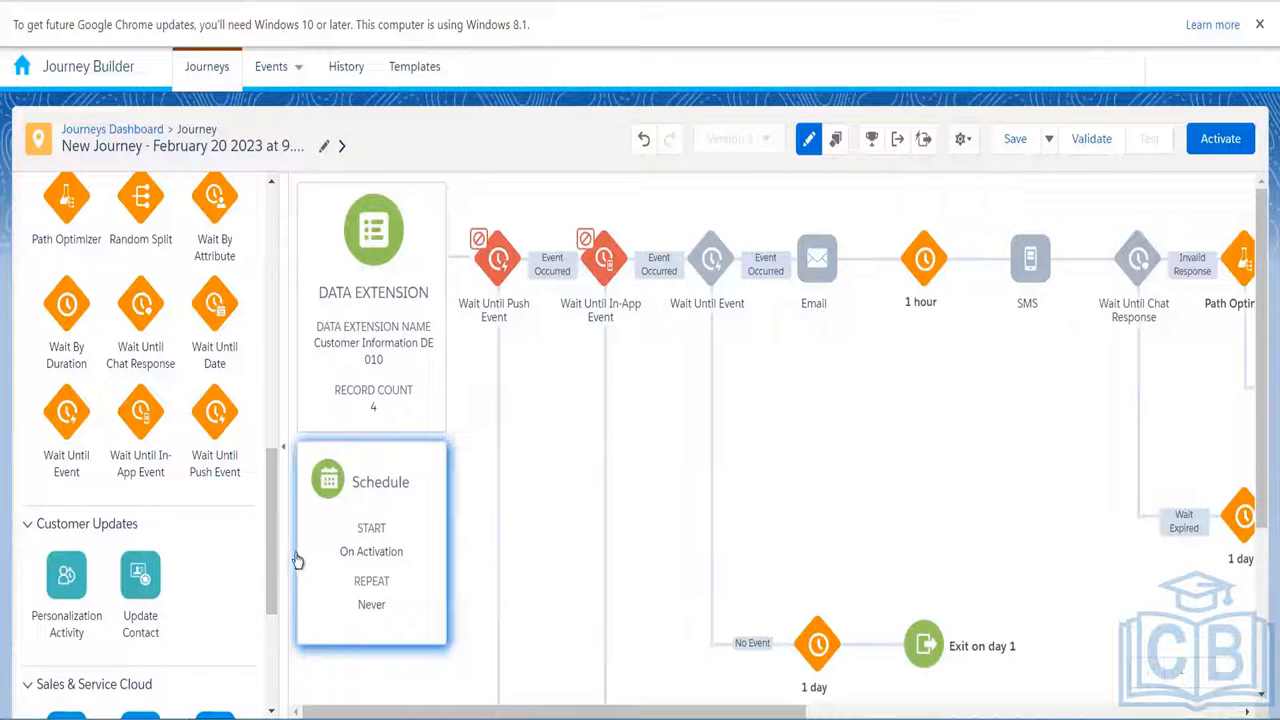
pyautogui.moveTo(270, 533); pyautogui.dragTo(277, 491)
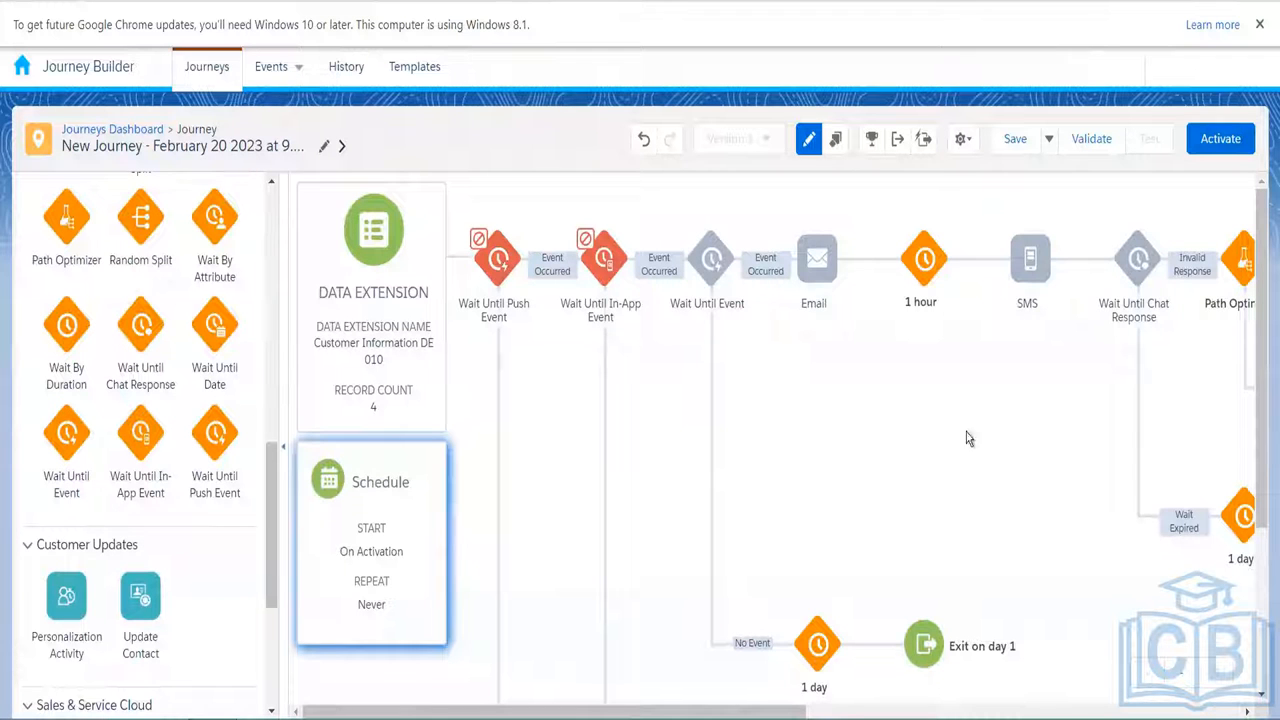
# - Add an Update Contact activity between the first Email and the 1 hour wait
pyautogui.moveTo(765, 713); pyautogui.dragTo(853, 713)
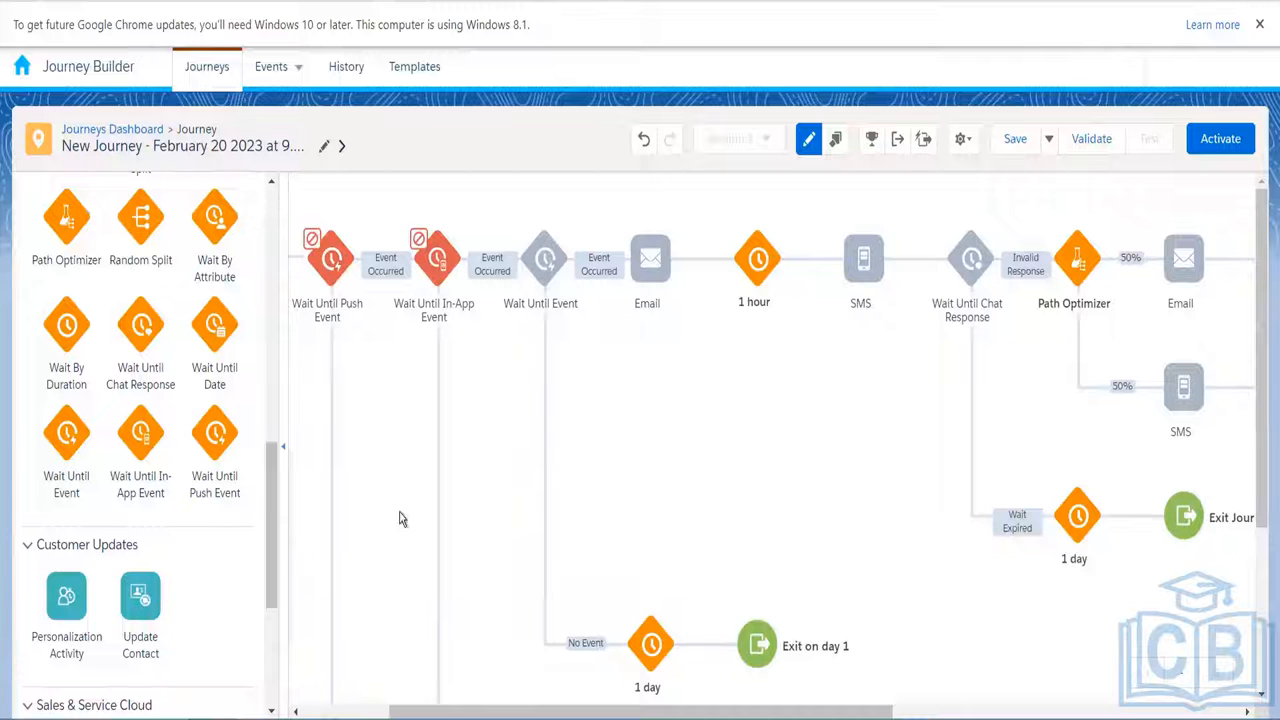
pyautogui.scroll(-3, 270, 569)
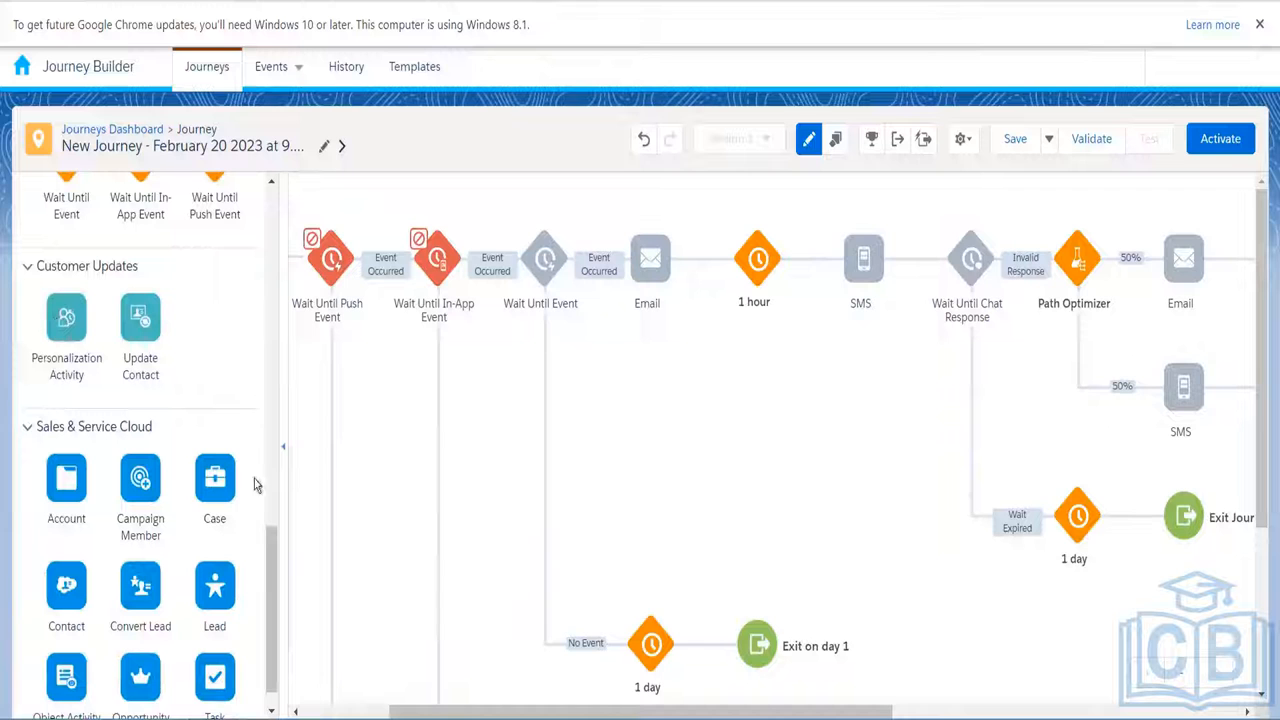
pyautogui.scroll(3, 266, 576)
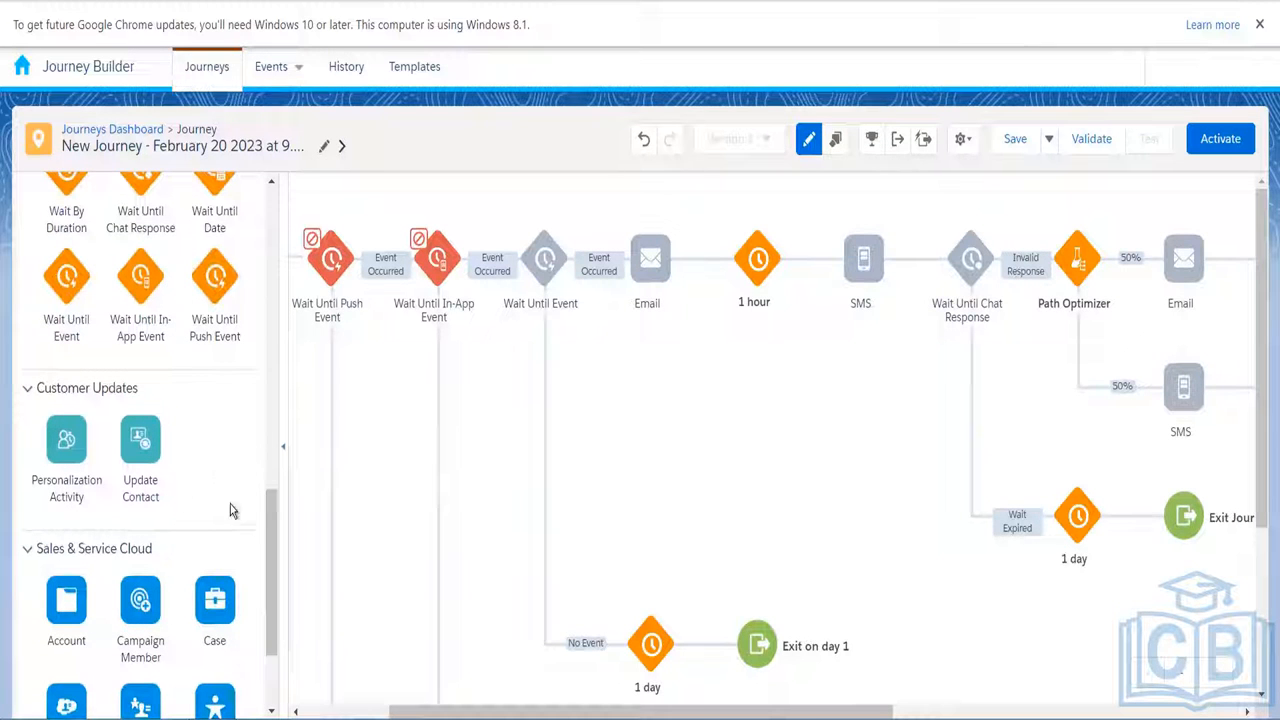
pyautogui.moveTo(140, 437); pyautogui.dragTo(703, 280)
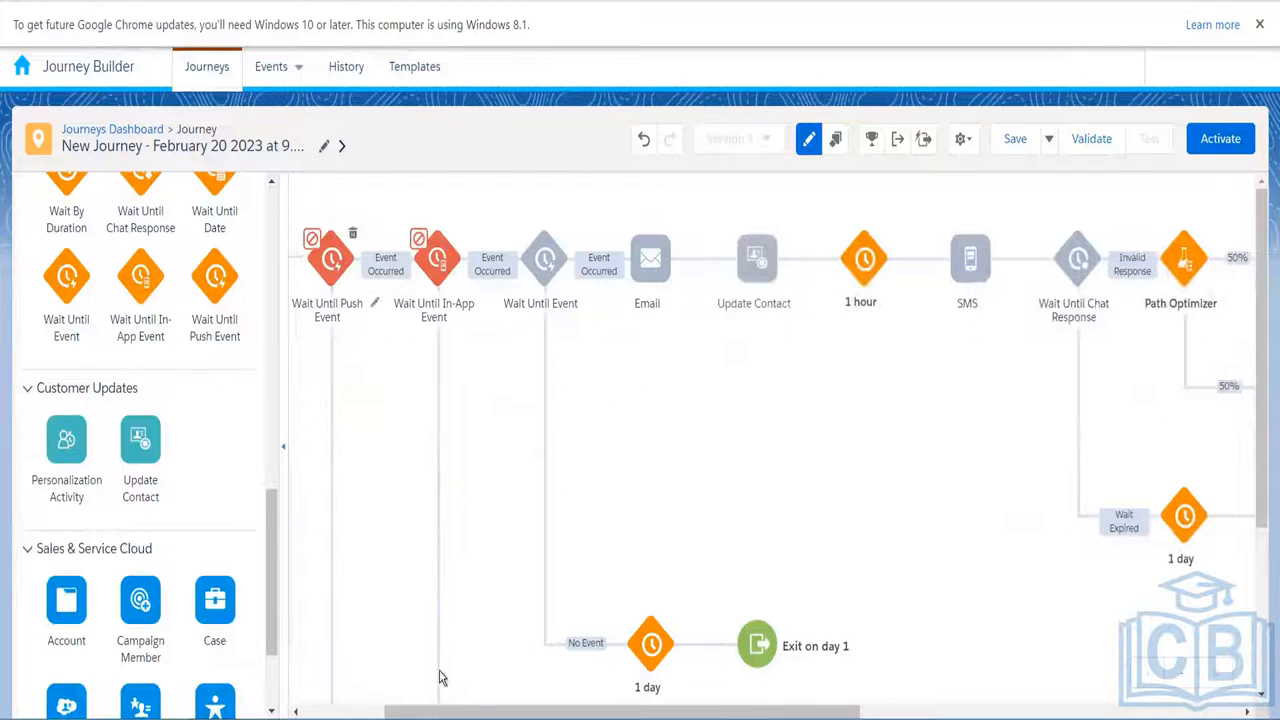
# - Delete the Wait Until Push Event together with all activities after it, emptying the journey canvas behind the data extension entry
pyautogui.click(337, 710)
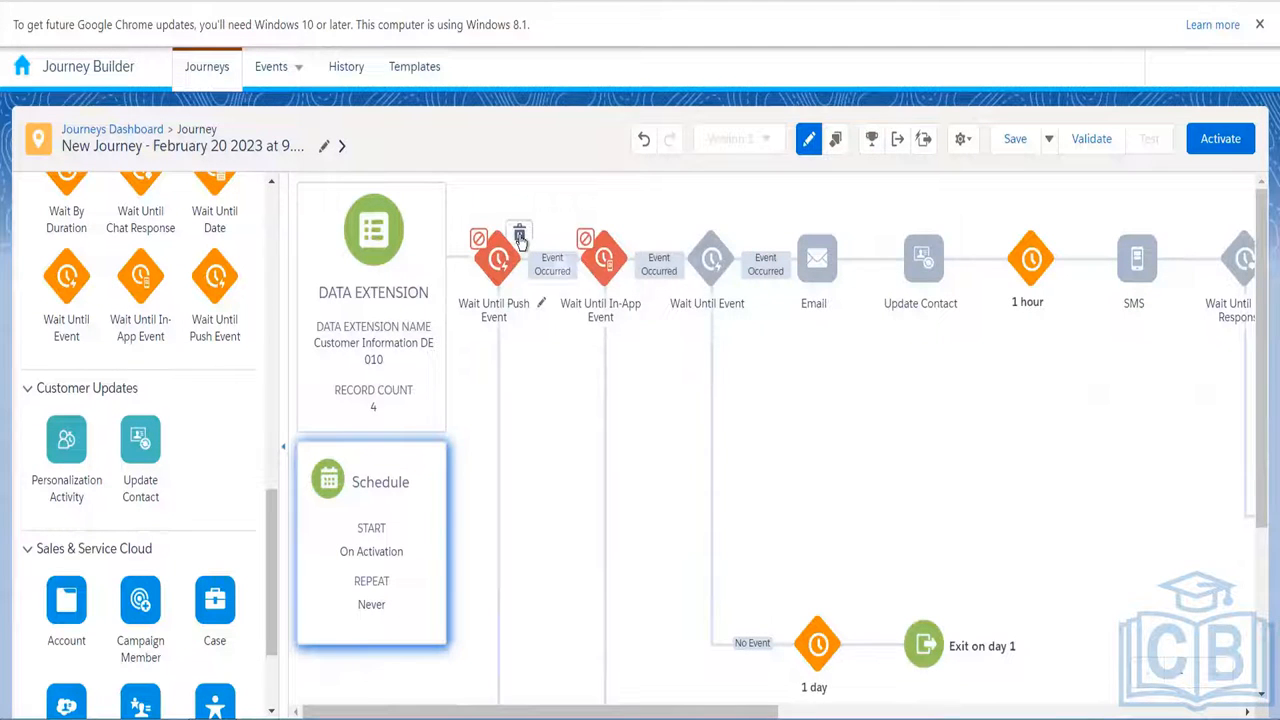
pyautogui.click(519, 240)
pyautogui.click(654, 283)
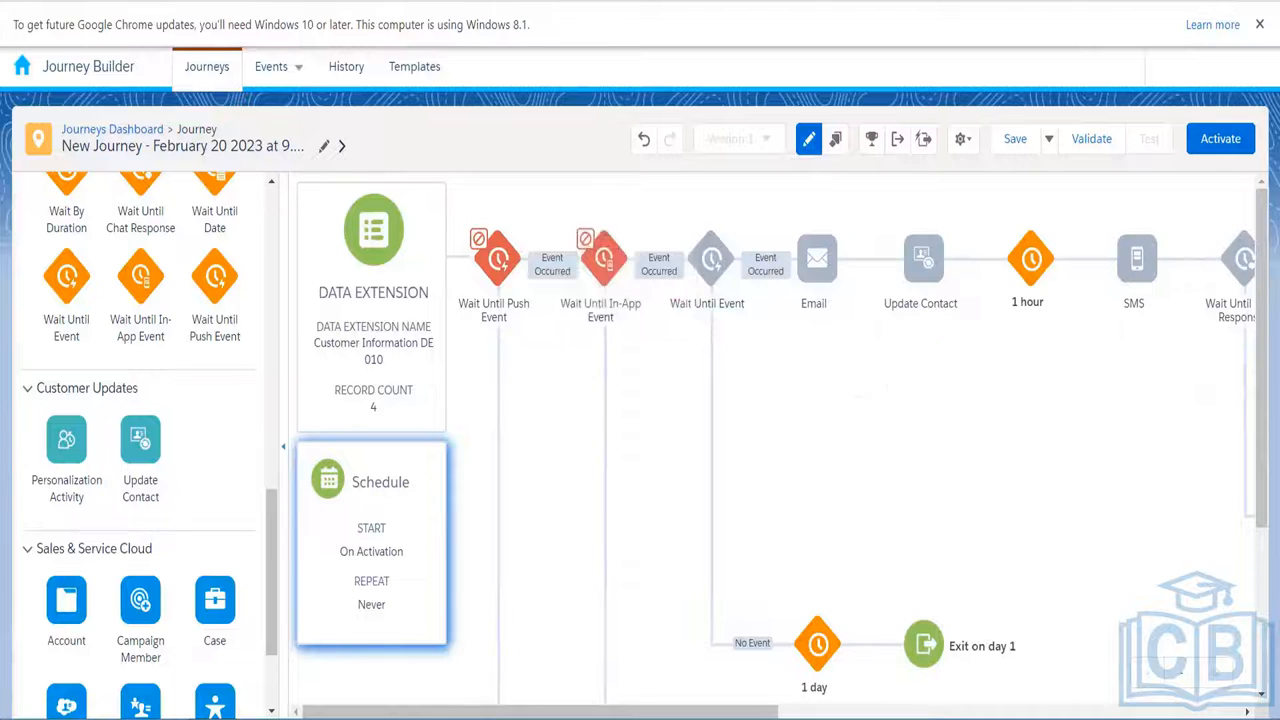
pyautogui.rightClick(40, 2)
pyautogui.click(118, 80)
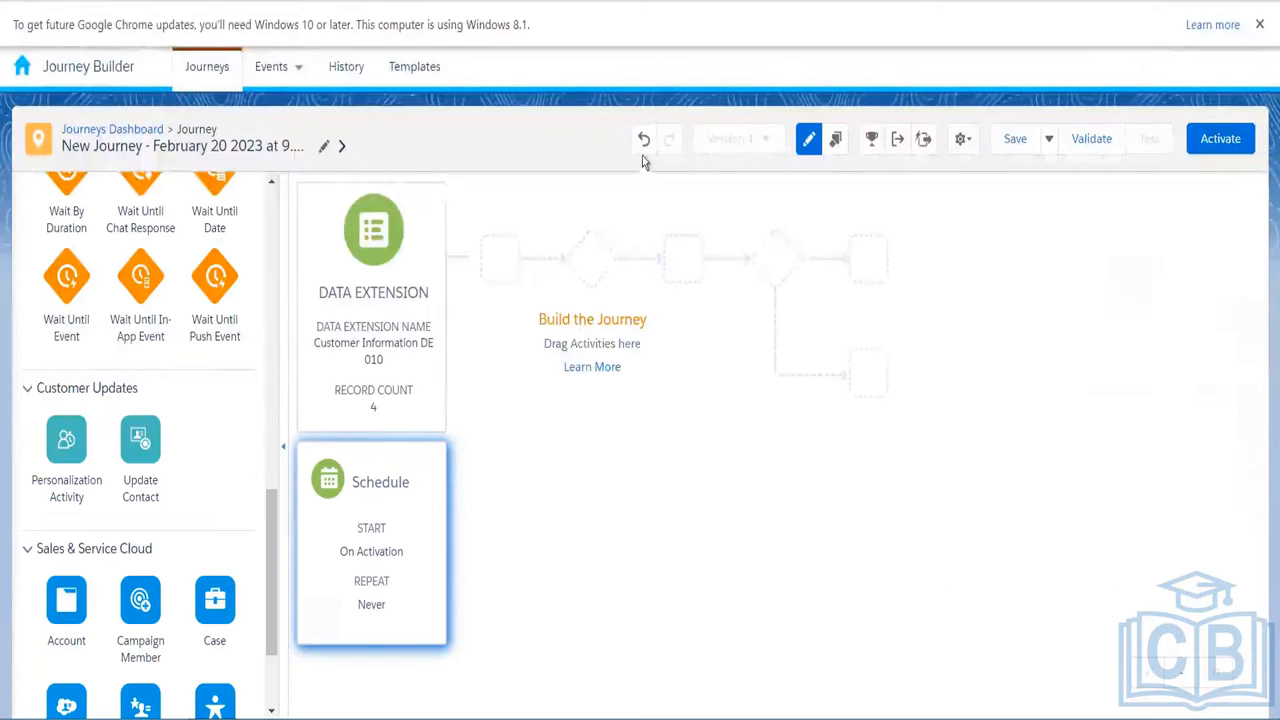
# - Undo the last activity deletion and clear all activities behind the data extension entry again
pyautogui.click(645, 140)
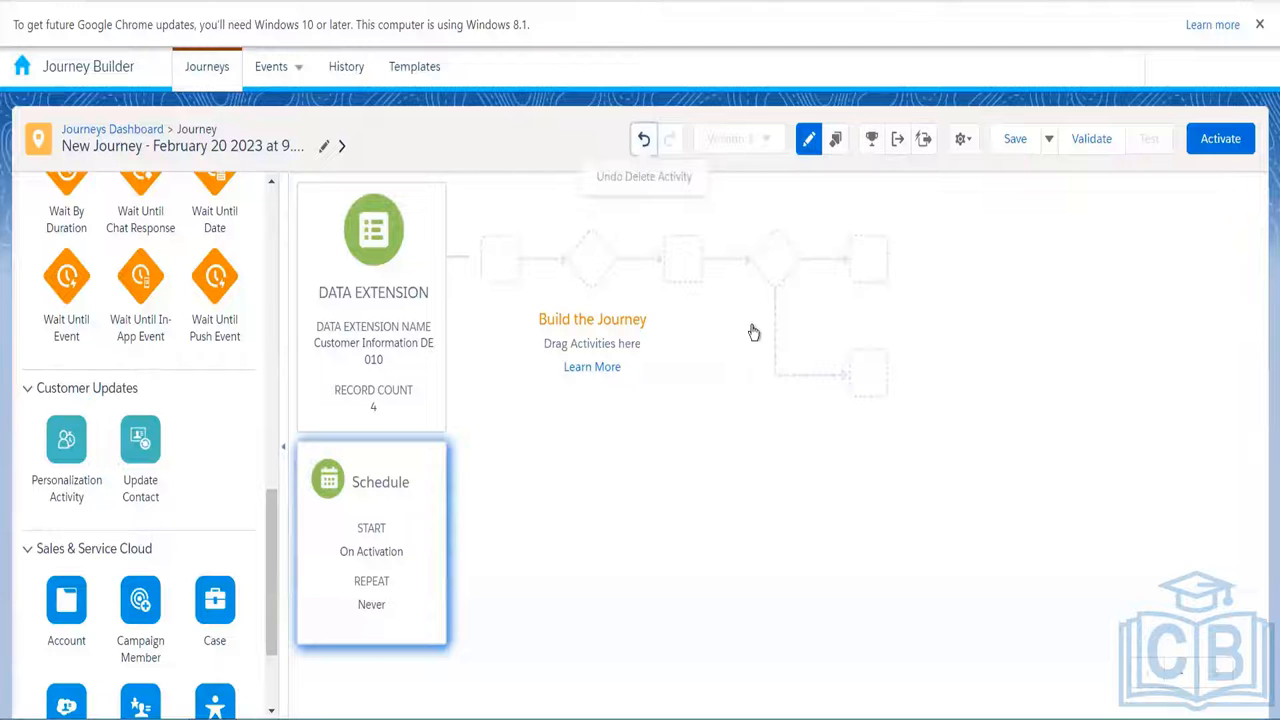
pyautogui.click(645, 147)
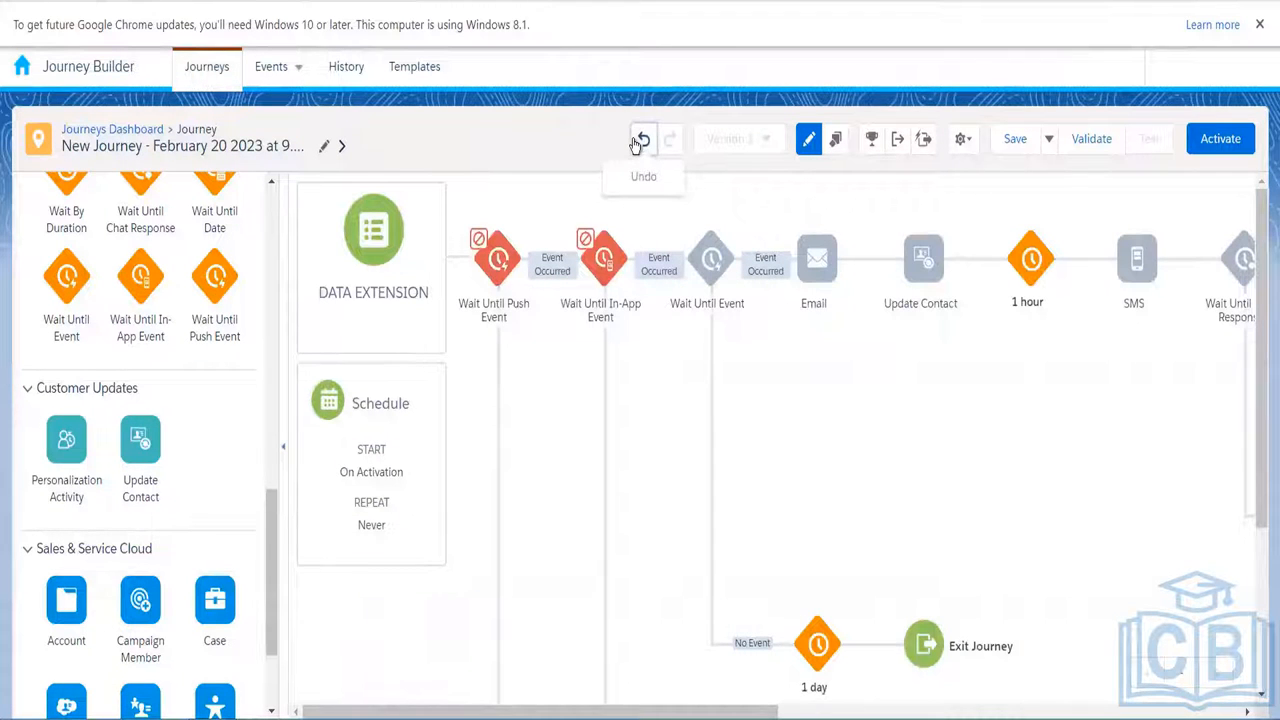
pyautogui.click(642, 144)
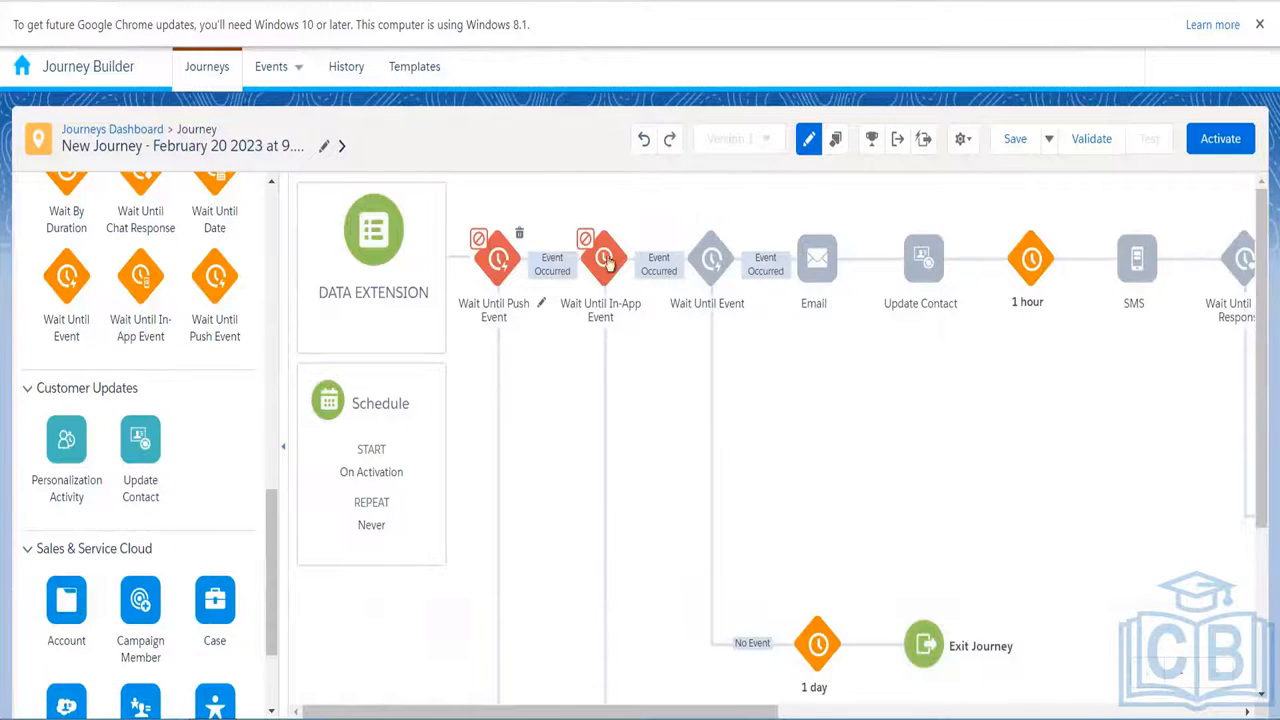
pyautogui.click(626, 233)
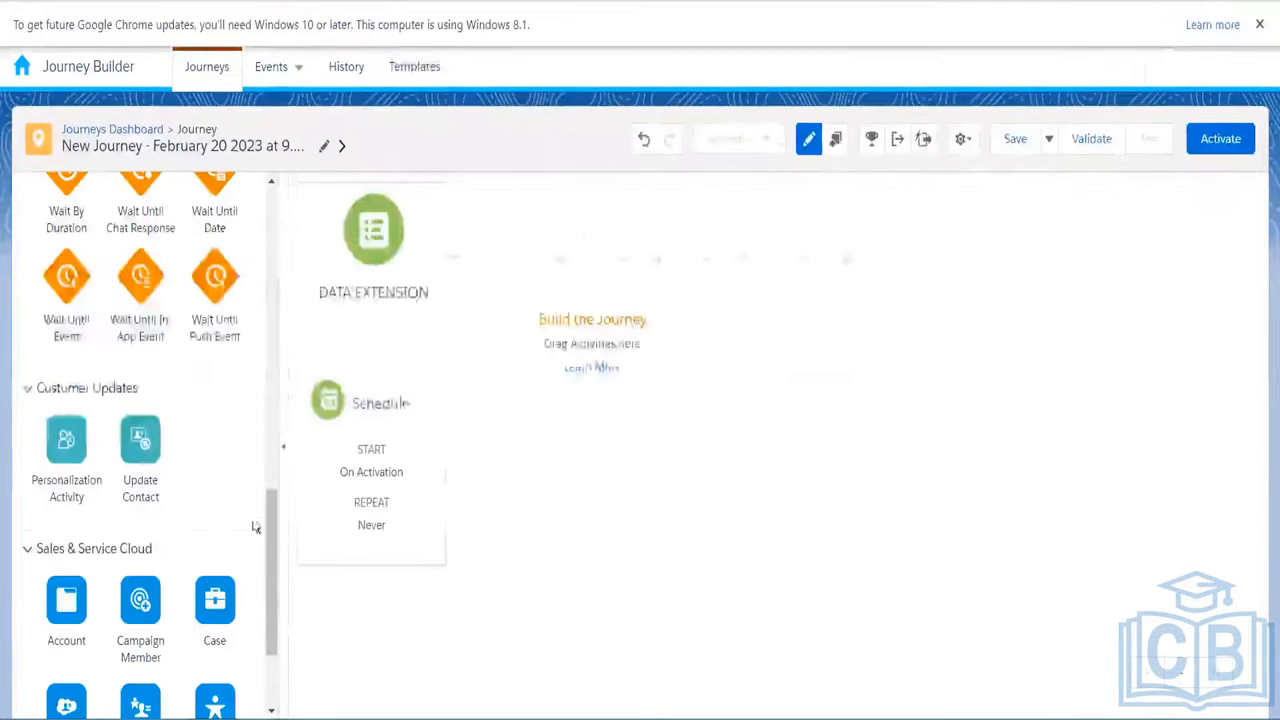
# - Add an Update Contact activity directly behind the data extension entry and open Email Studio in a separate browser tab
pyautogui.moveTo(140, 440); pyautogui.dragTo(460, 285)
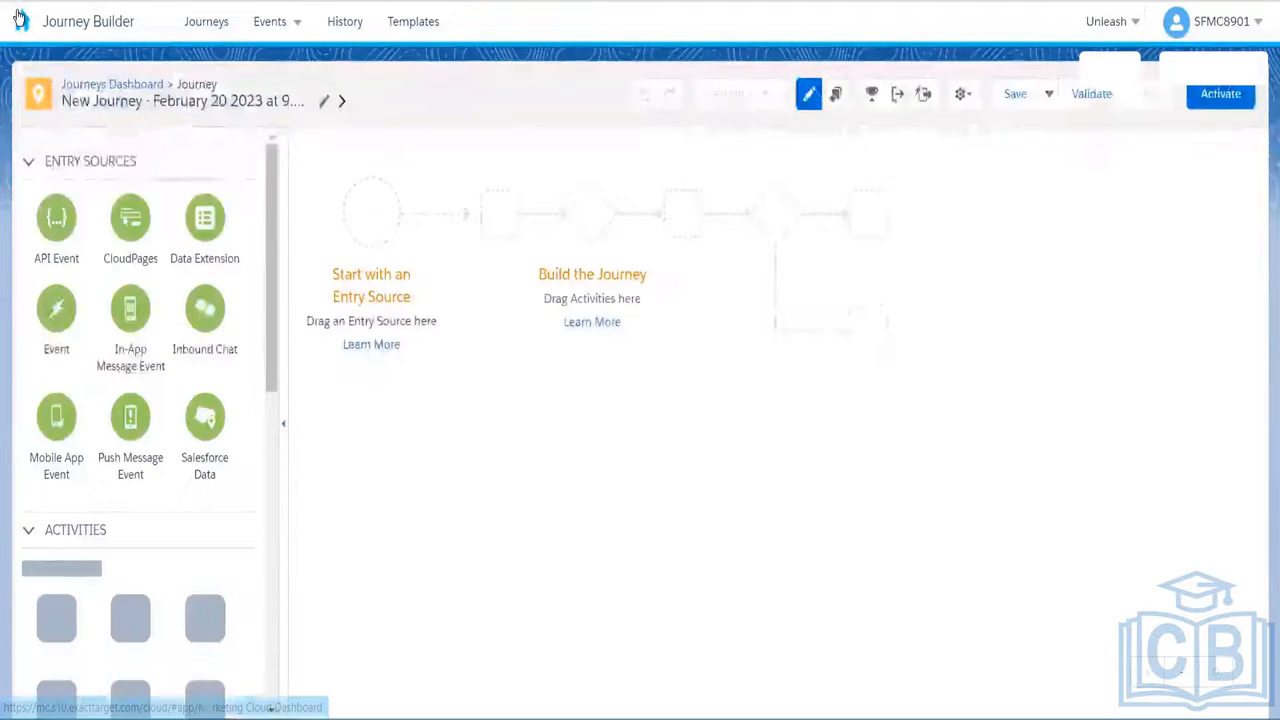
pyautogui.moveTo(22, 22)
pyautogui.click(40, 195)
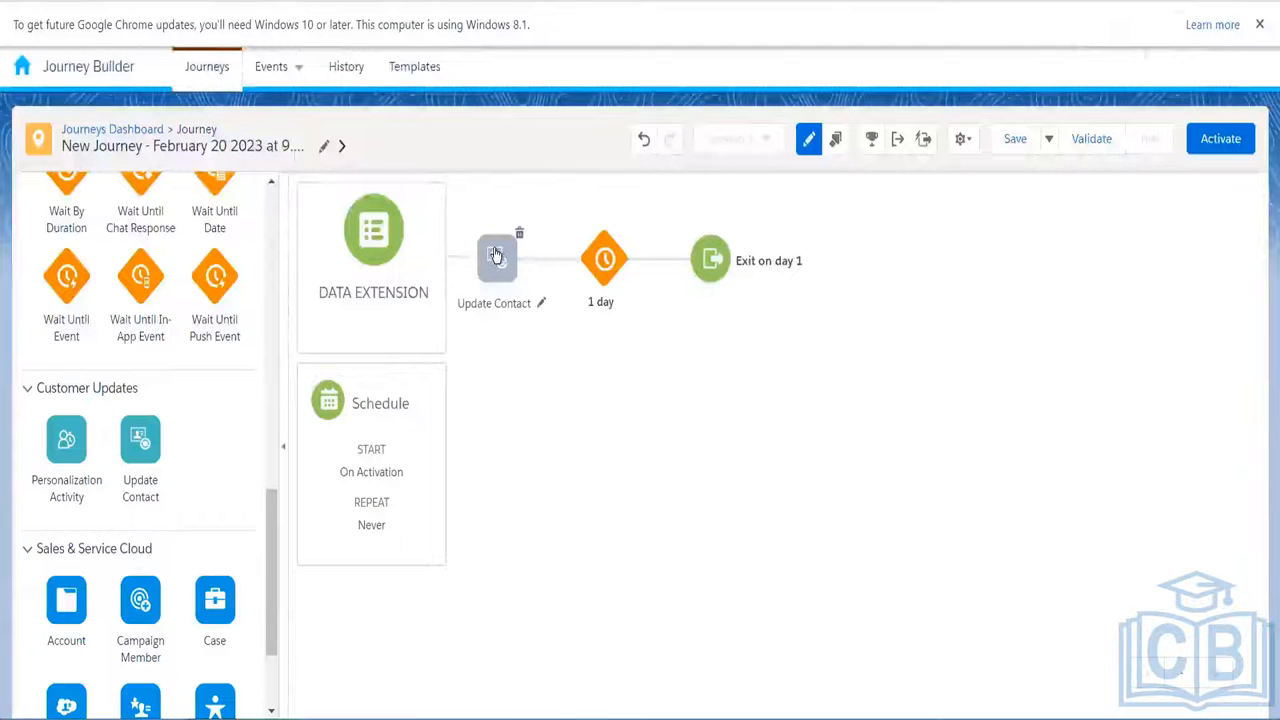
# - Choose Customer Information DE 010 from the 010 folder as the data extension to update and open the activity's attribute value settings
pyautogui.click(496, 255)
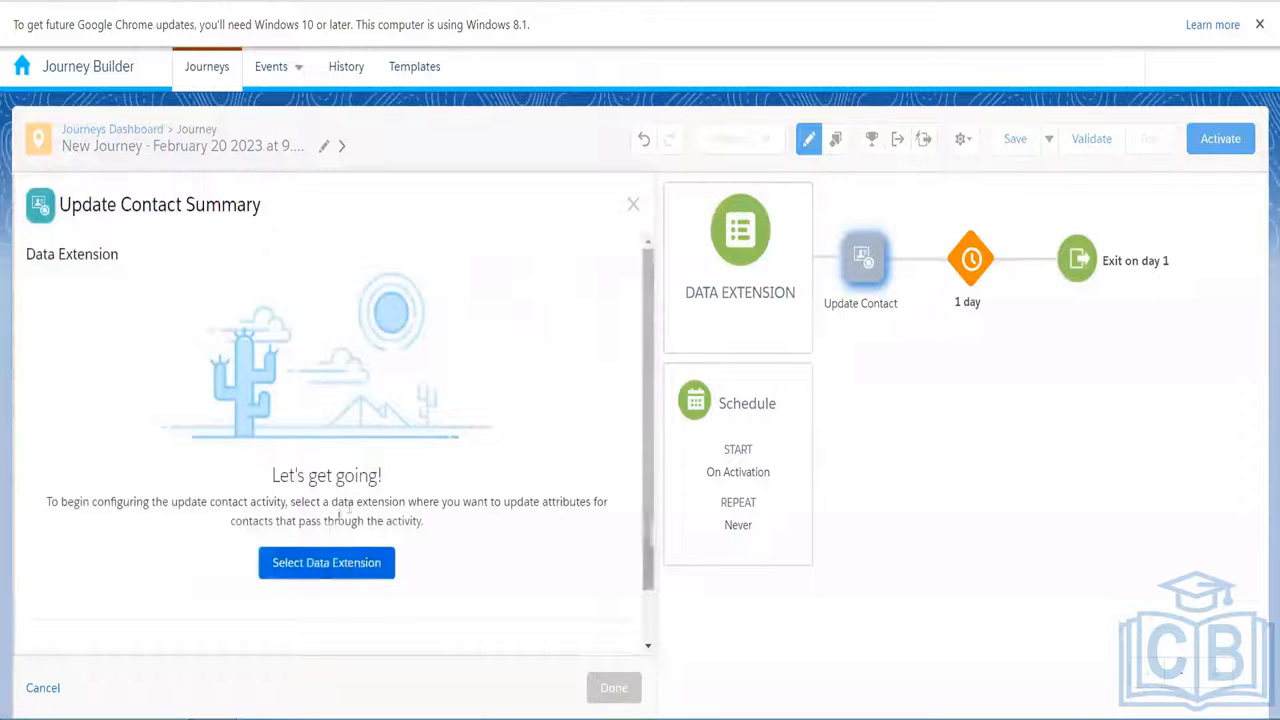
pyautogui.click(314, 563)
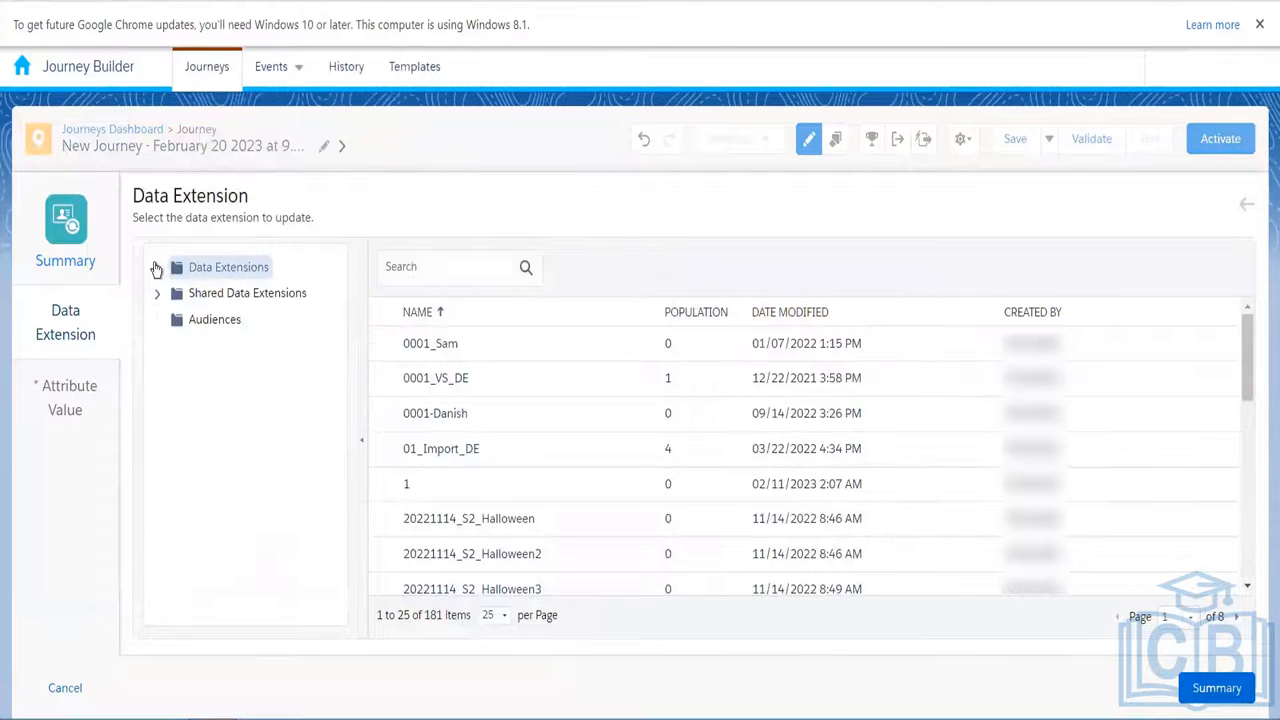
pyautogui.click(156, 268)
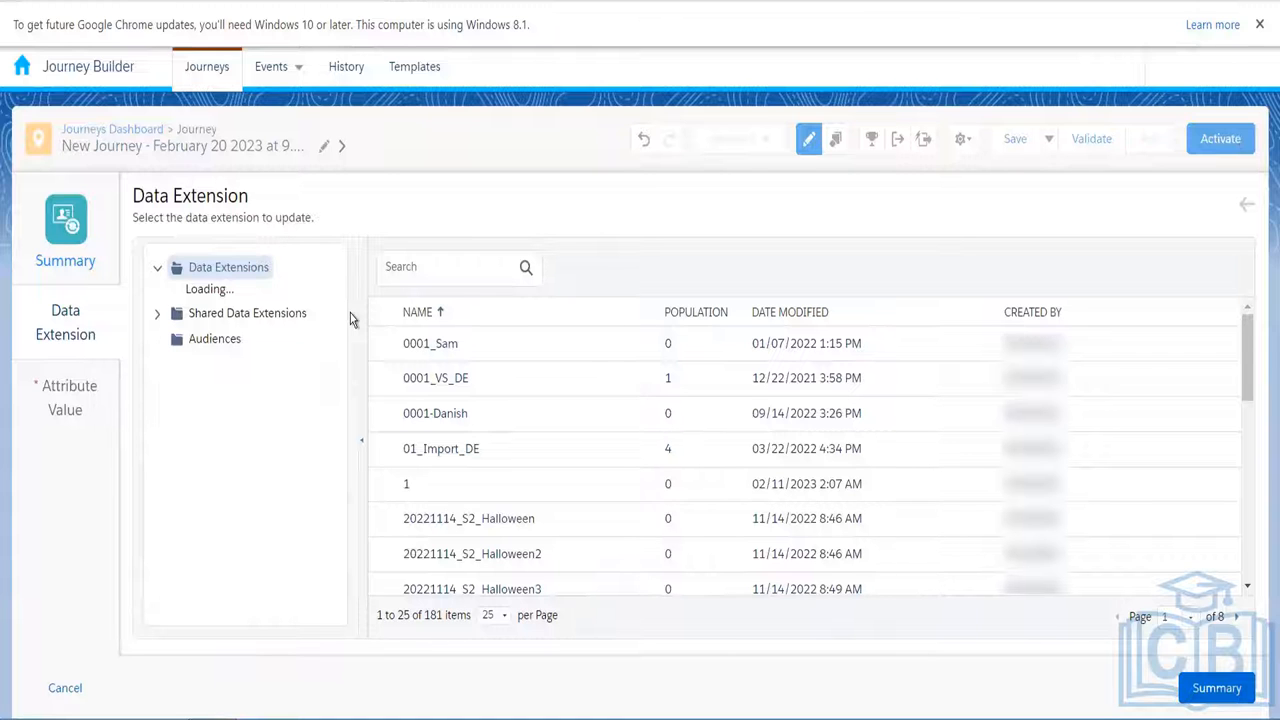
pyautogui.click(340, 601)
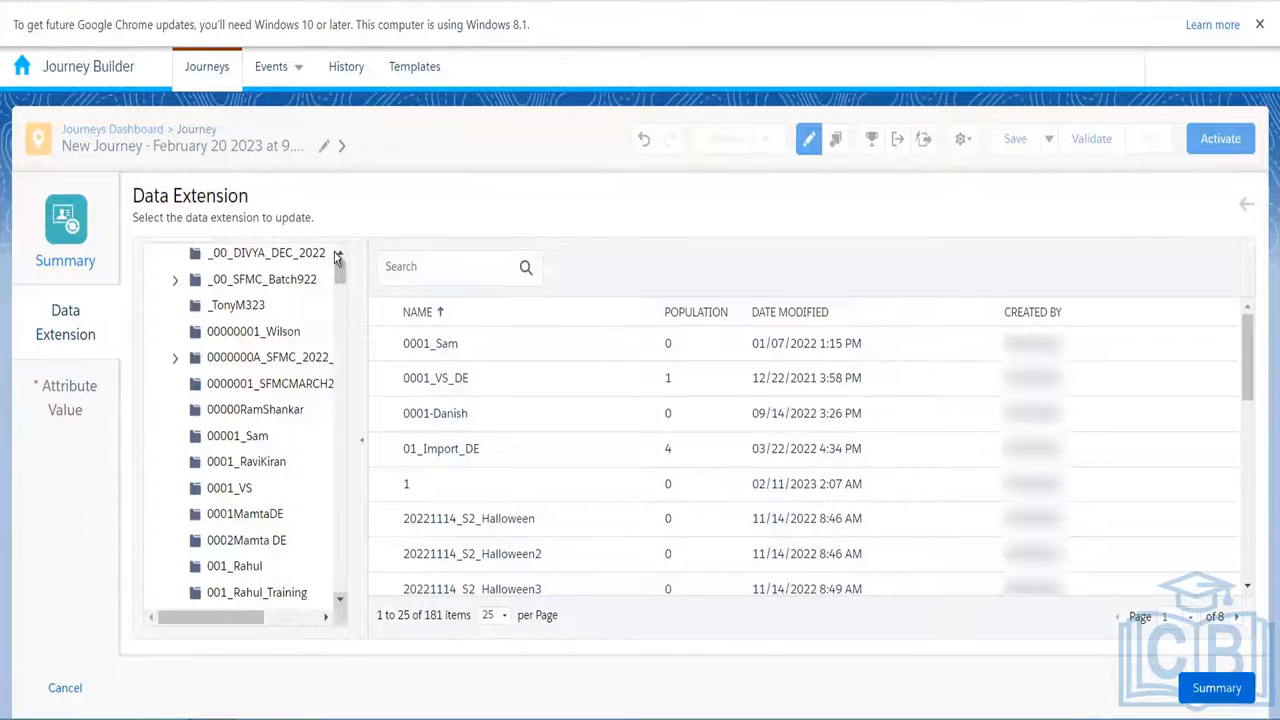
pyautogui.scroll(-3, 305, 444)
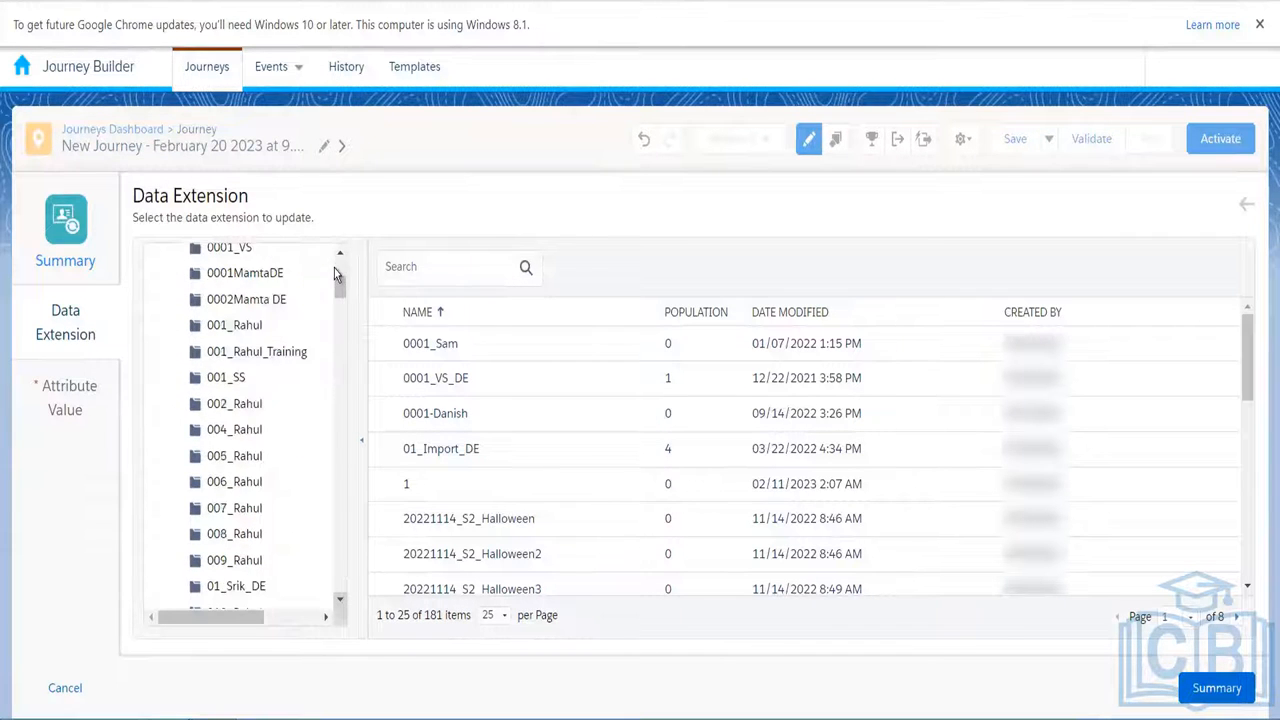
pyautogui.click(340, 601)
pyautogui.click(250, 532)
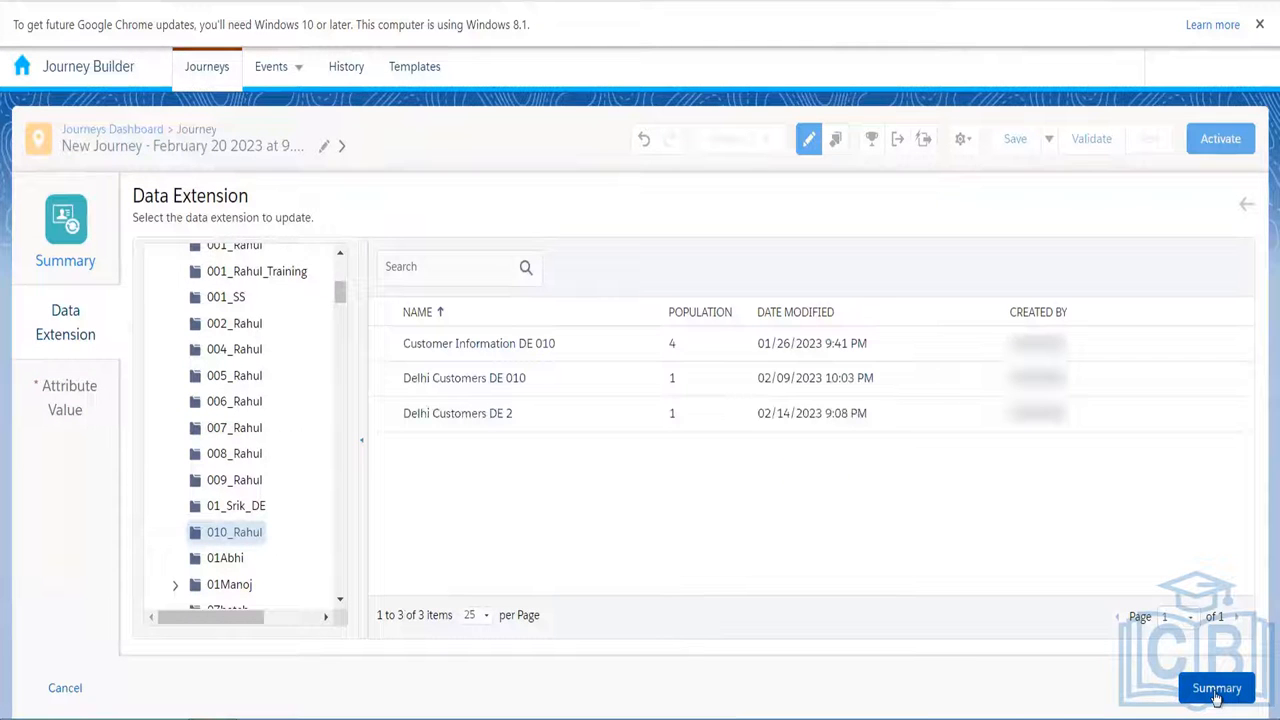
pyautogui.click(778, 345)
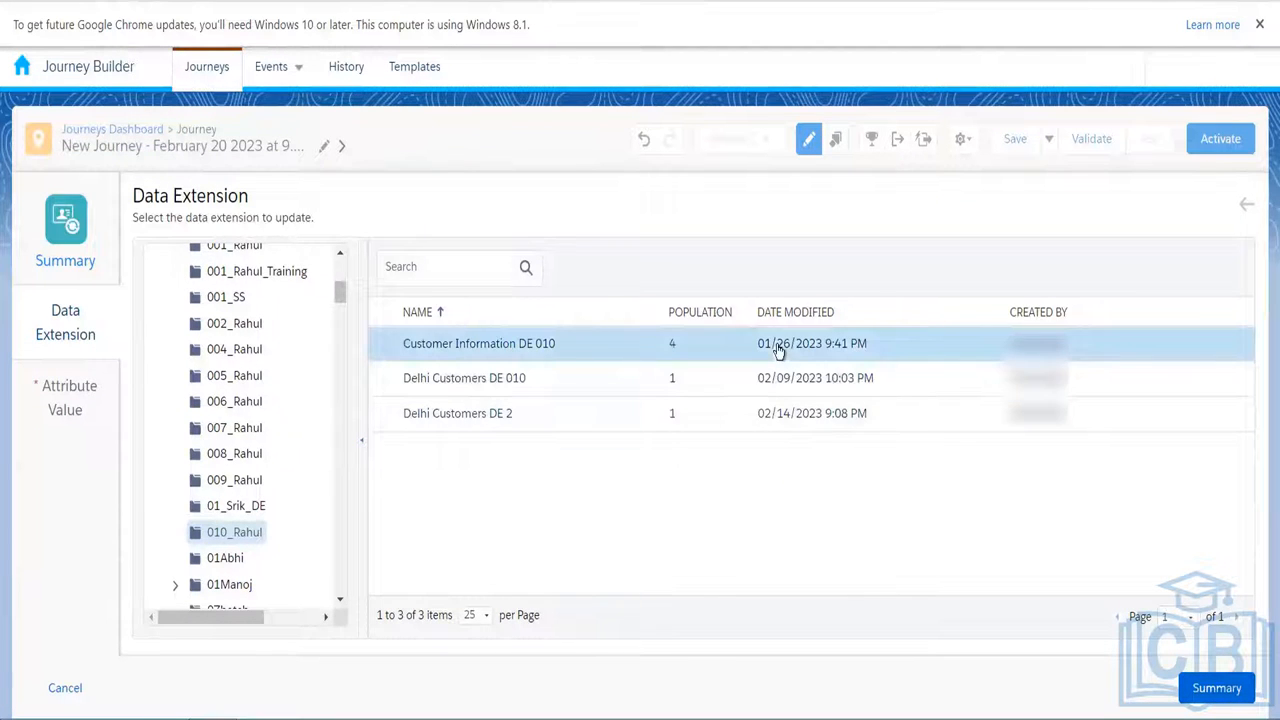
pyautogui.click(1212, 694)
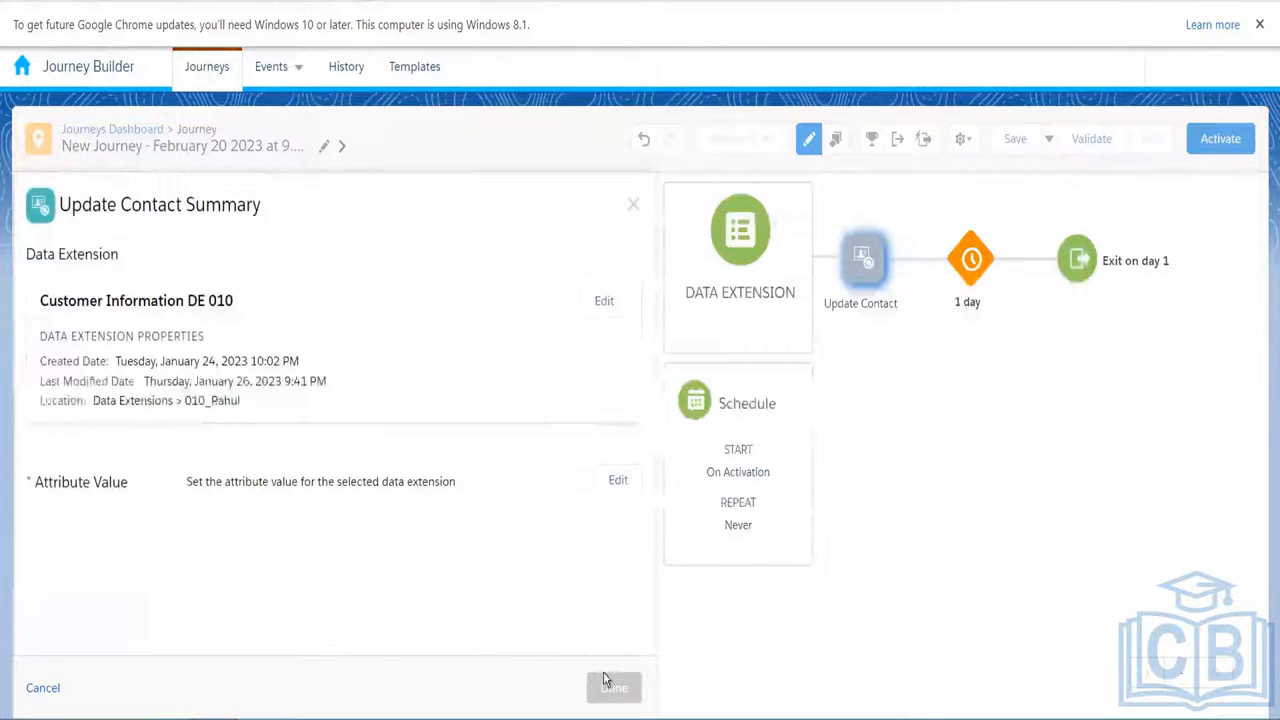
pyautogui.click(618, 481)
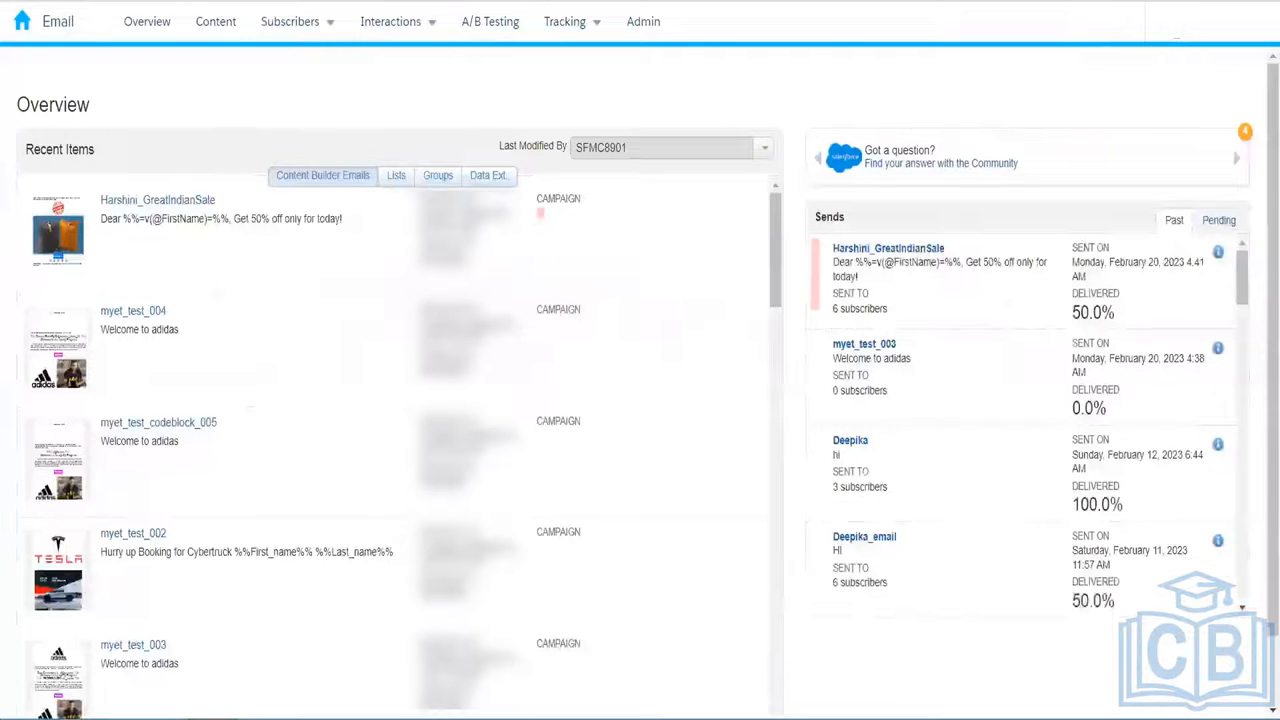
# - Switch to Email Studio and open the Customer Information DE 010 data extension from the 010 folder to examine its fields and records
pyautogui.moveTo(322, 24)
pyautogui.click(301, 200)
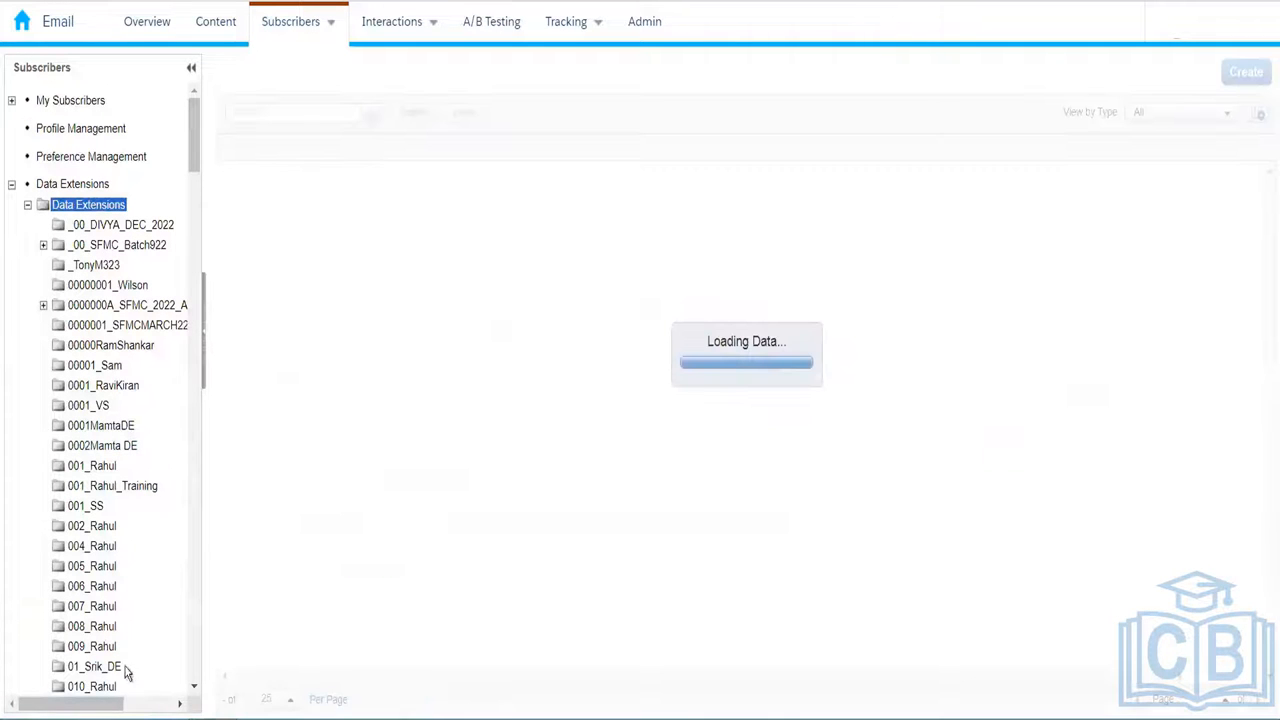
pyautogui.click(92, 686)
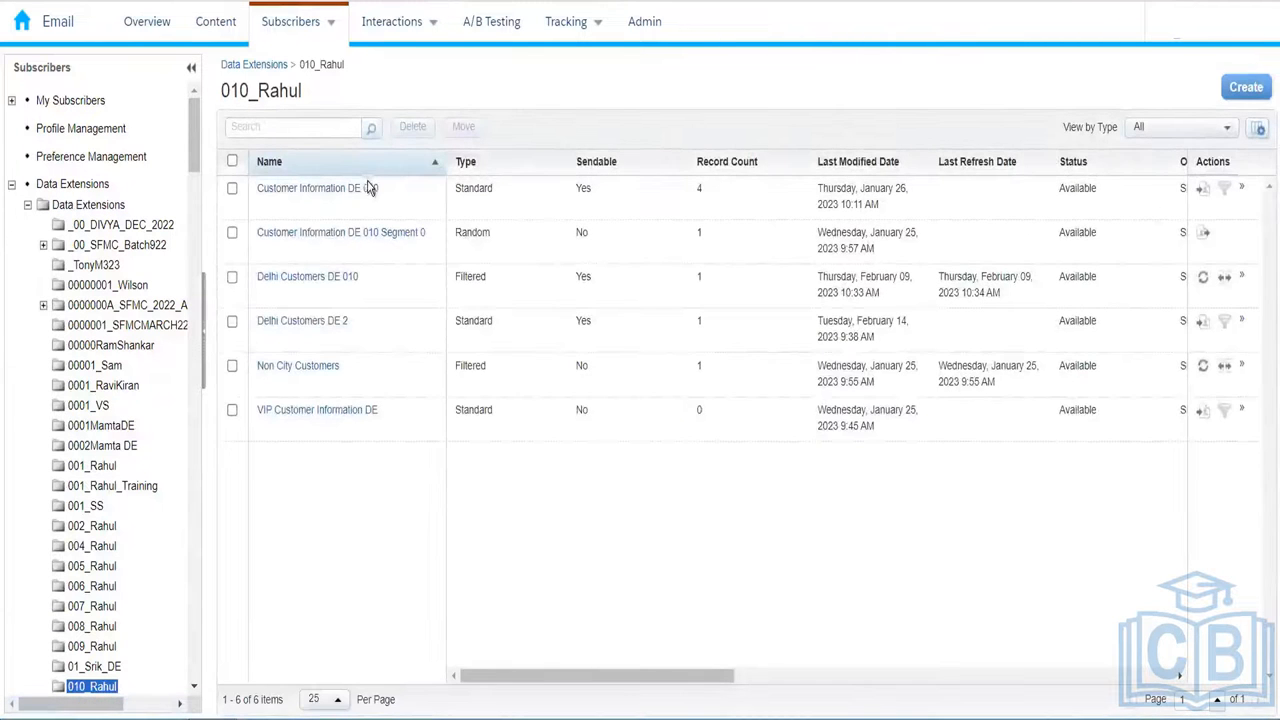
pyautogui.click(367, 188)
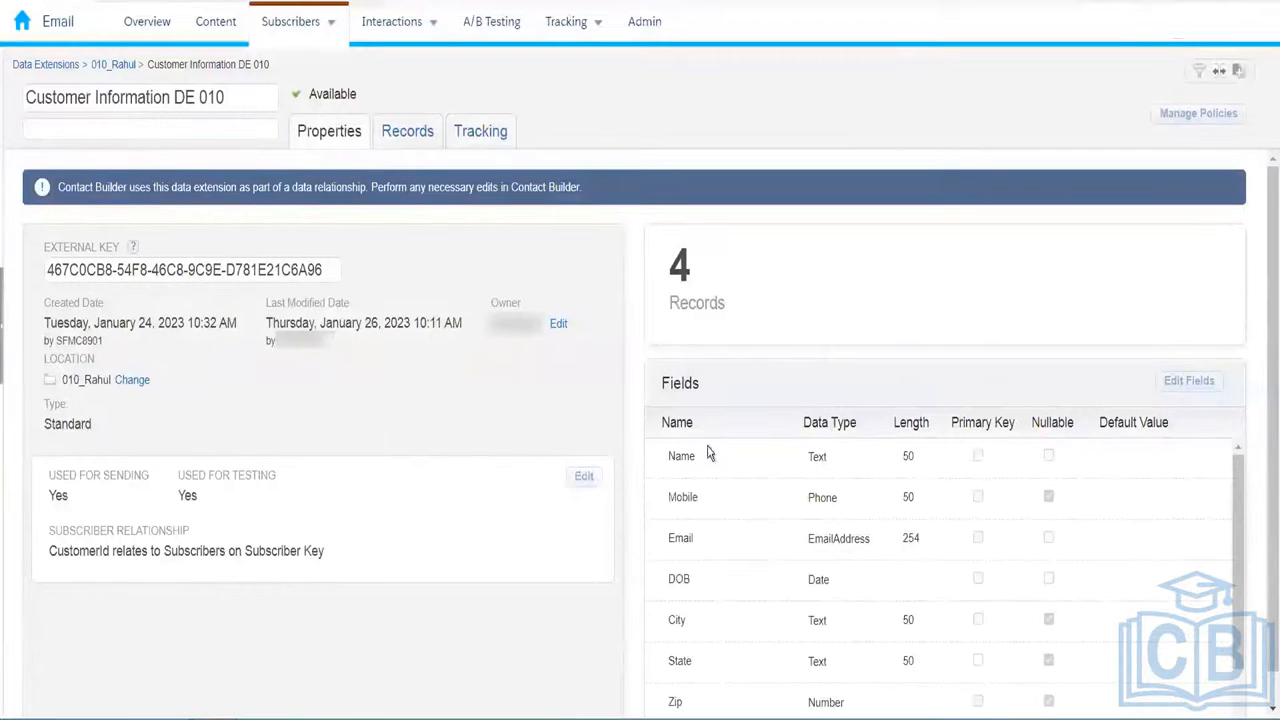
pyautogui.click(397, 149)
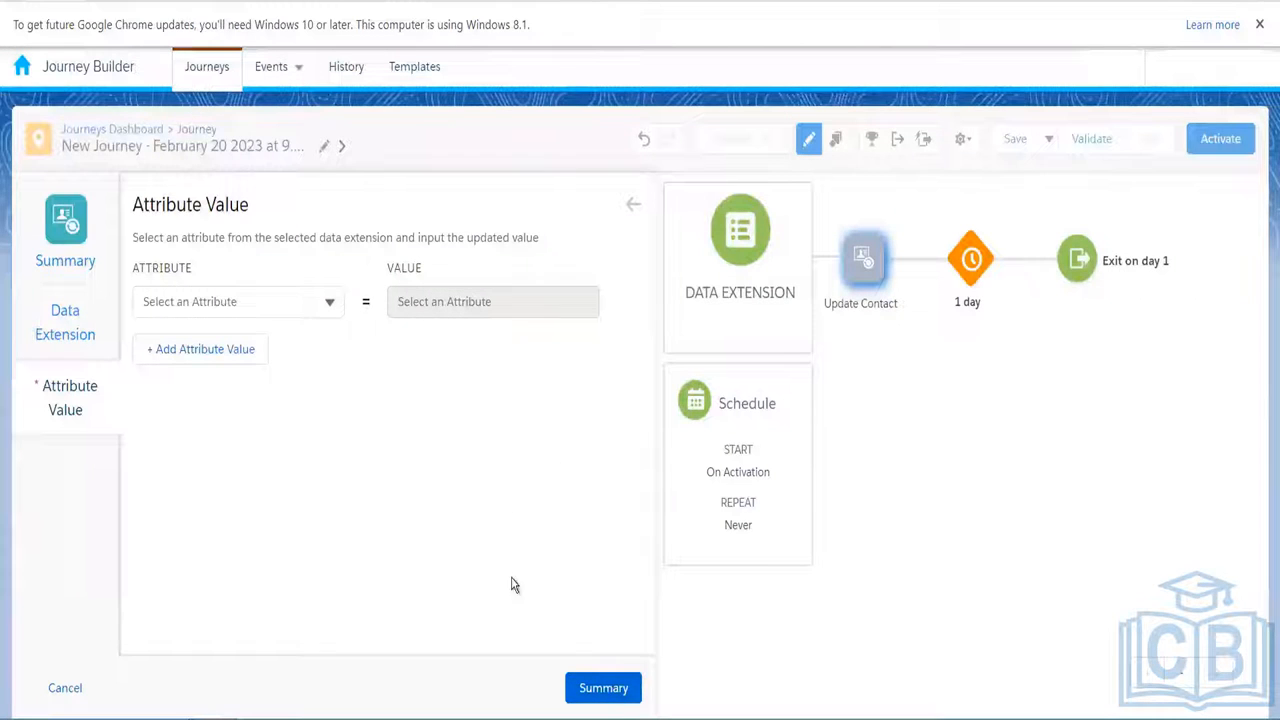
# - Set the Update Contact activity's attribute Mobile to abc and save the activity's configuration
pyautogui.click(286, 301)
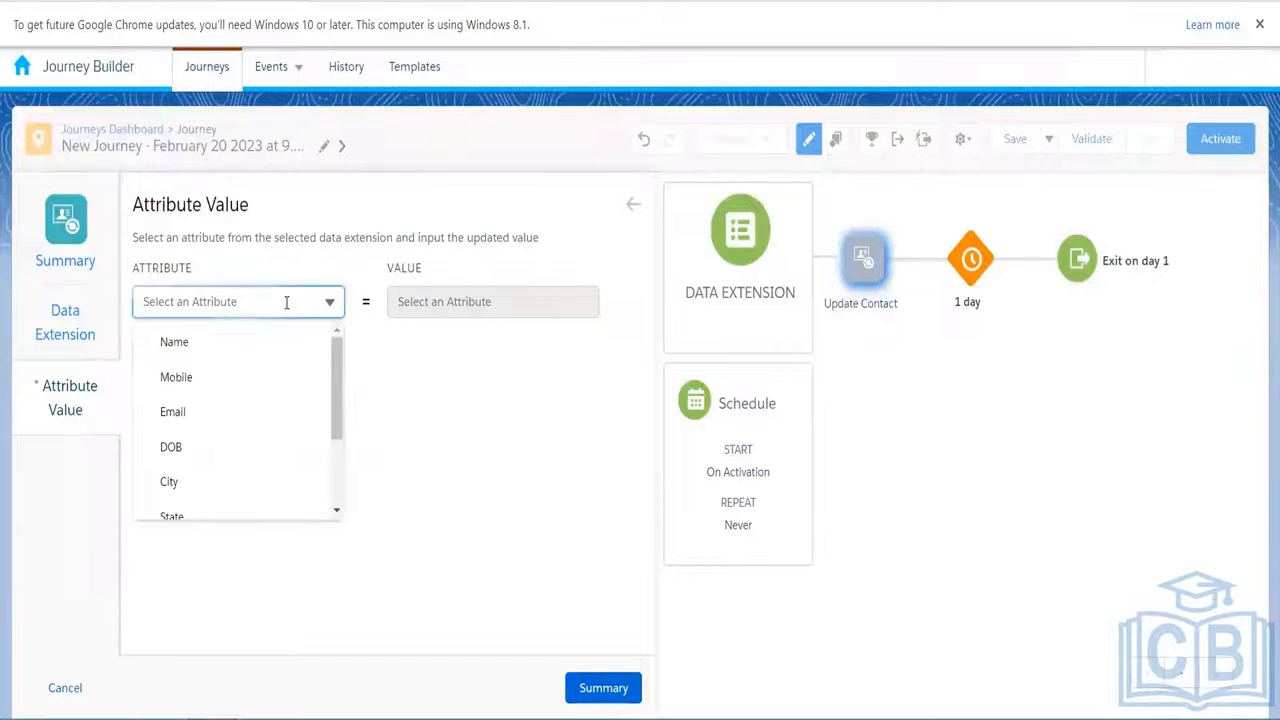
pyautogui.click(272, 377)
pyautogui.click(458, 307)
pyautogui.write('abc')
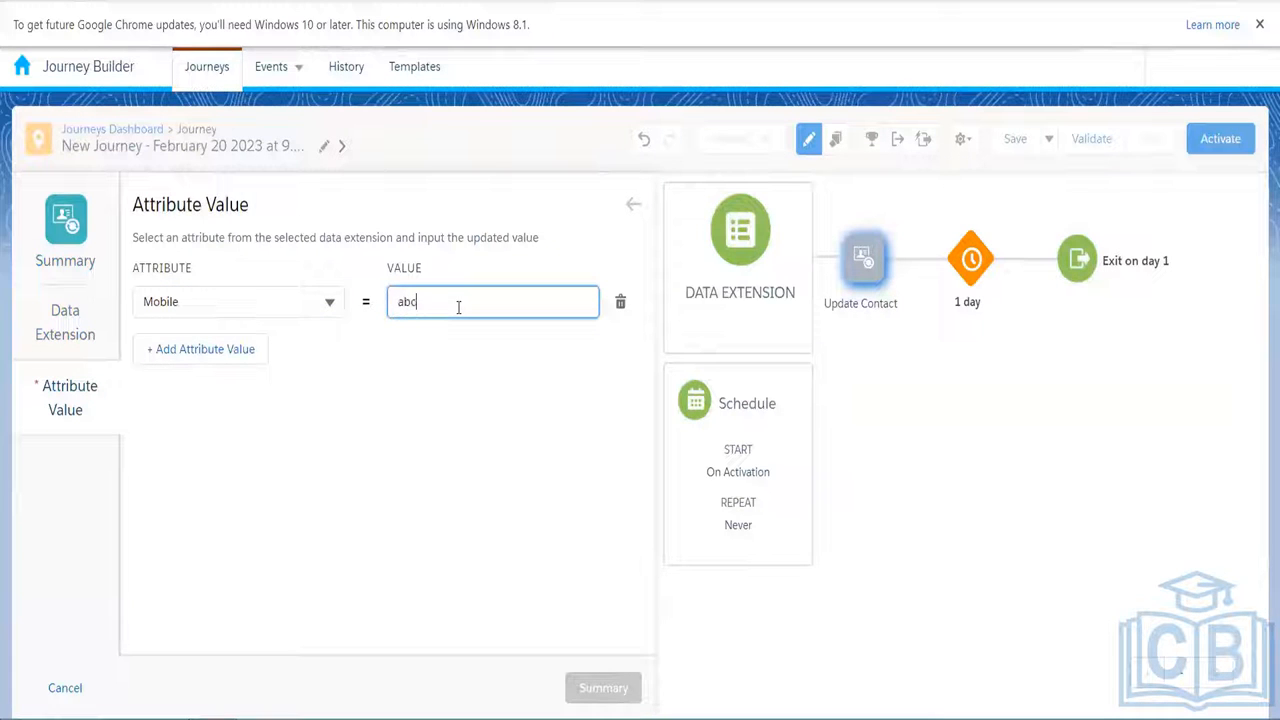
pyautogui.click(470, 373)
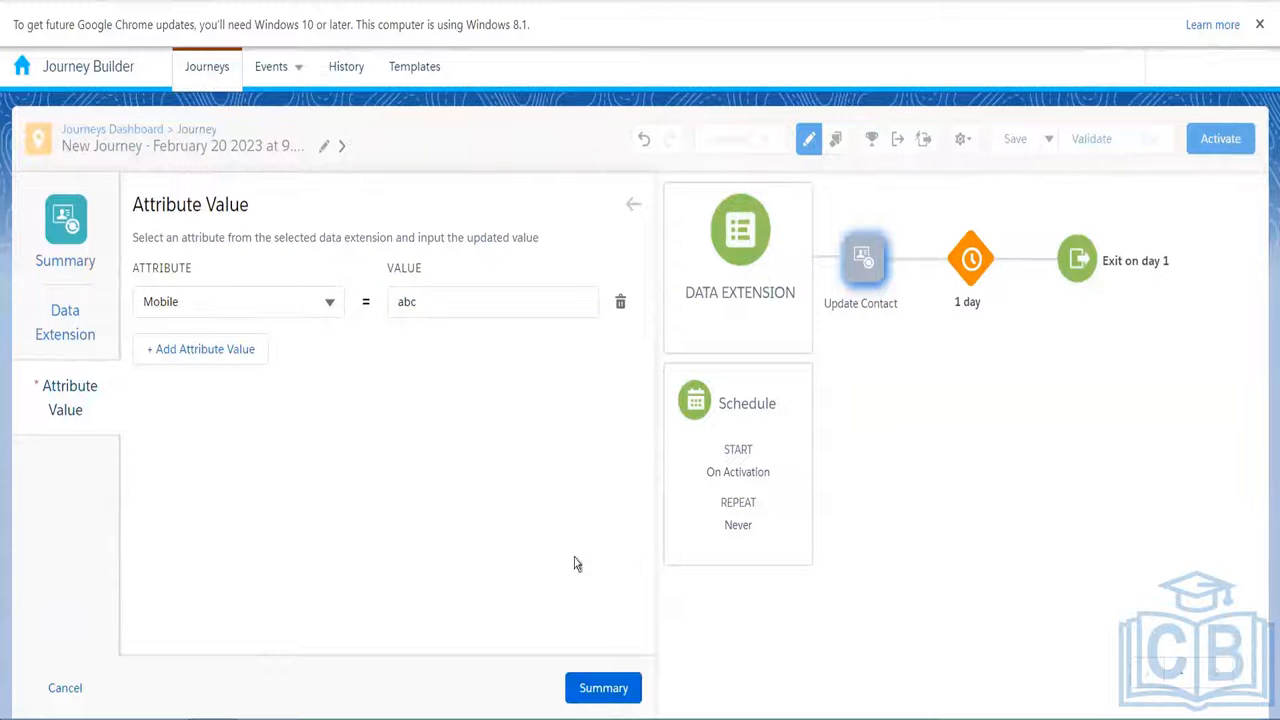
pyautogui.click(605, 690)
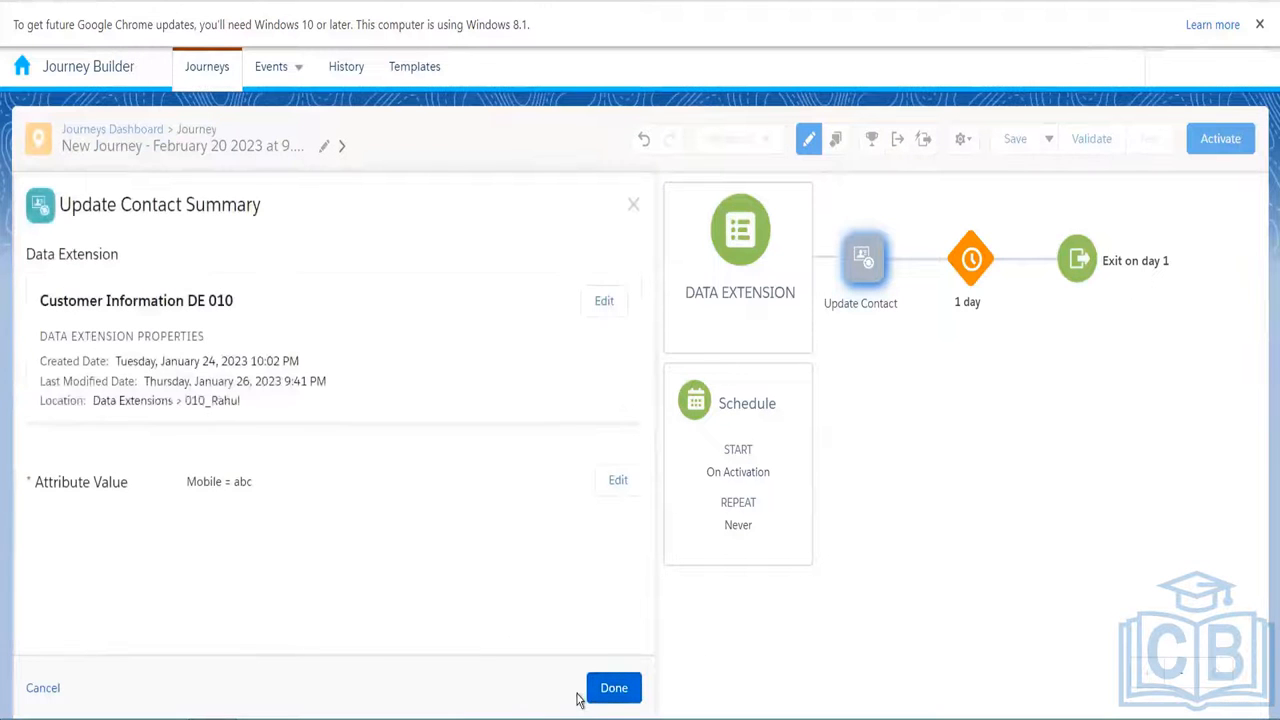
pyautogui.click(612, 690)
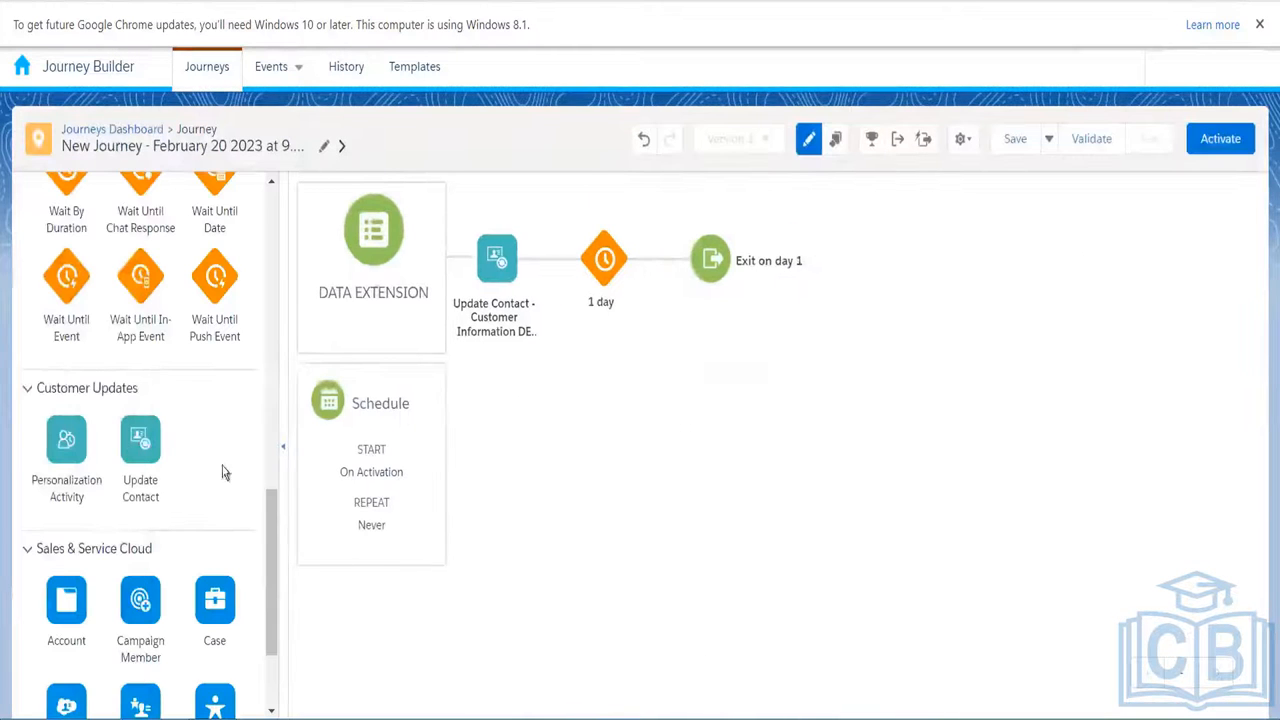
# - Add an Email activity between the data extension entry and the Update Contact activity
pyautogui.moveTo(272, 504); pyautogui.dragTo(280, 329)
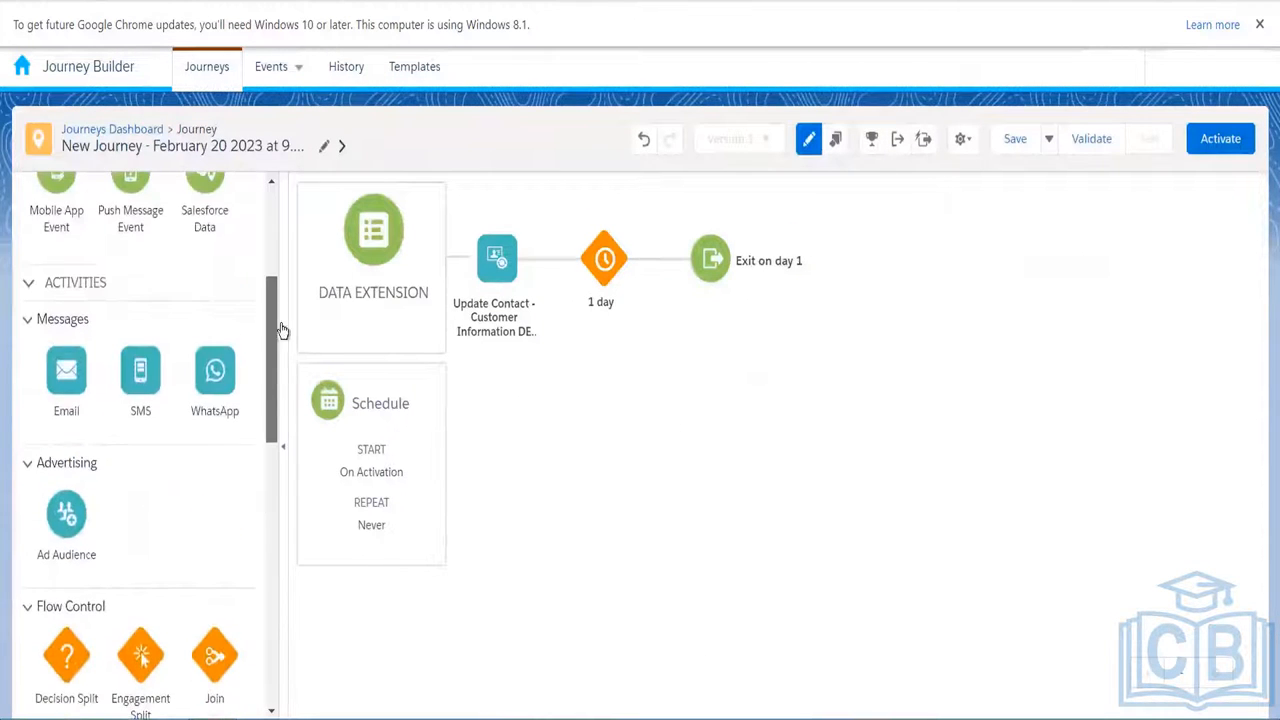
pyautogui.moveTo(74, 362); pyautogui.dragTo(466, 262)
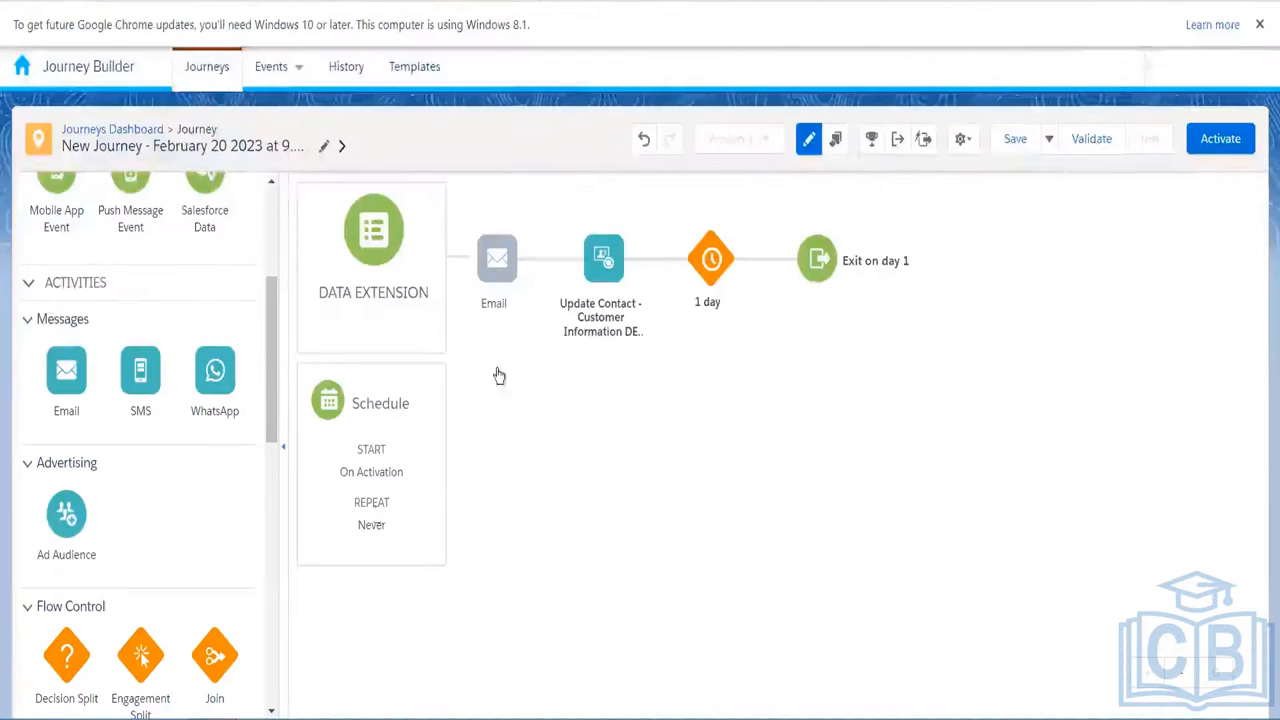
# - Change the Update Contact activity's attribute to State with the value EmailSent and save the configuration
pyautogui.click(604, 268)
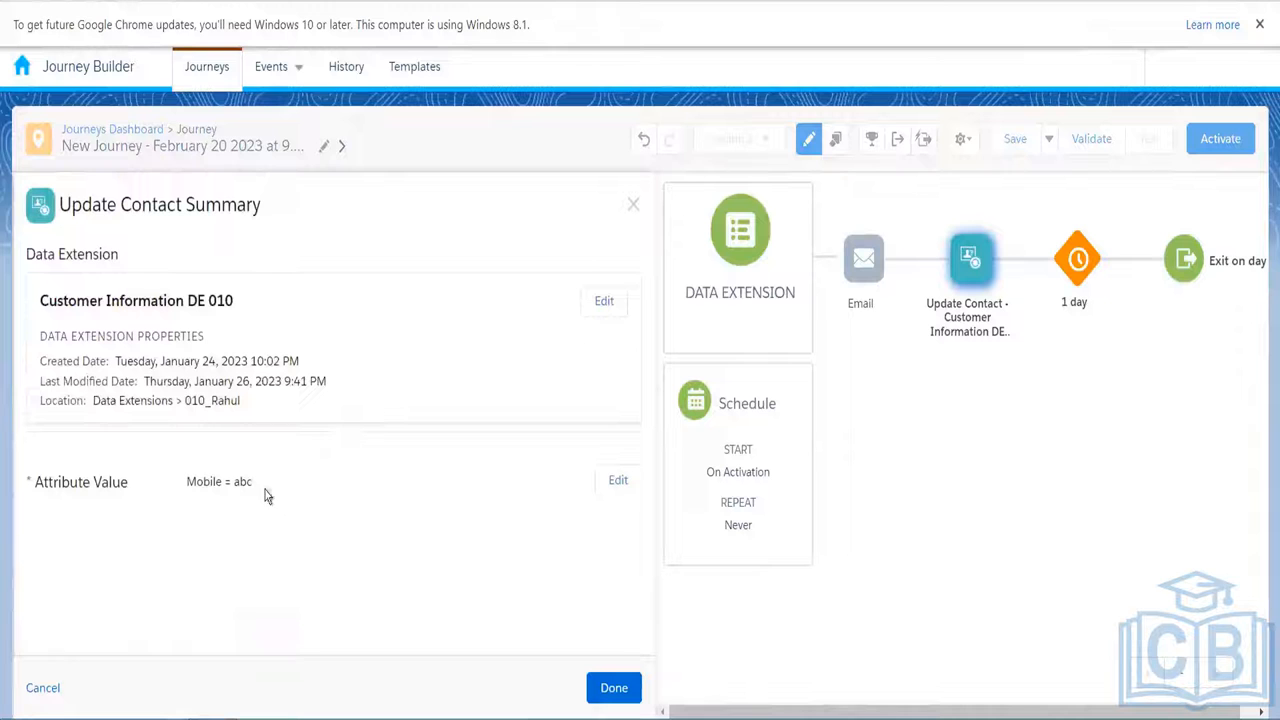
pyautogui.click(616, 482)
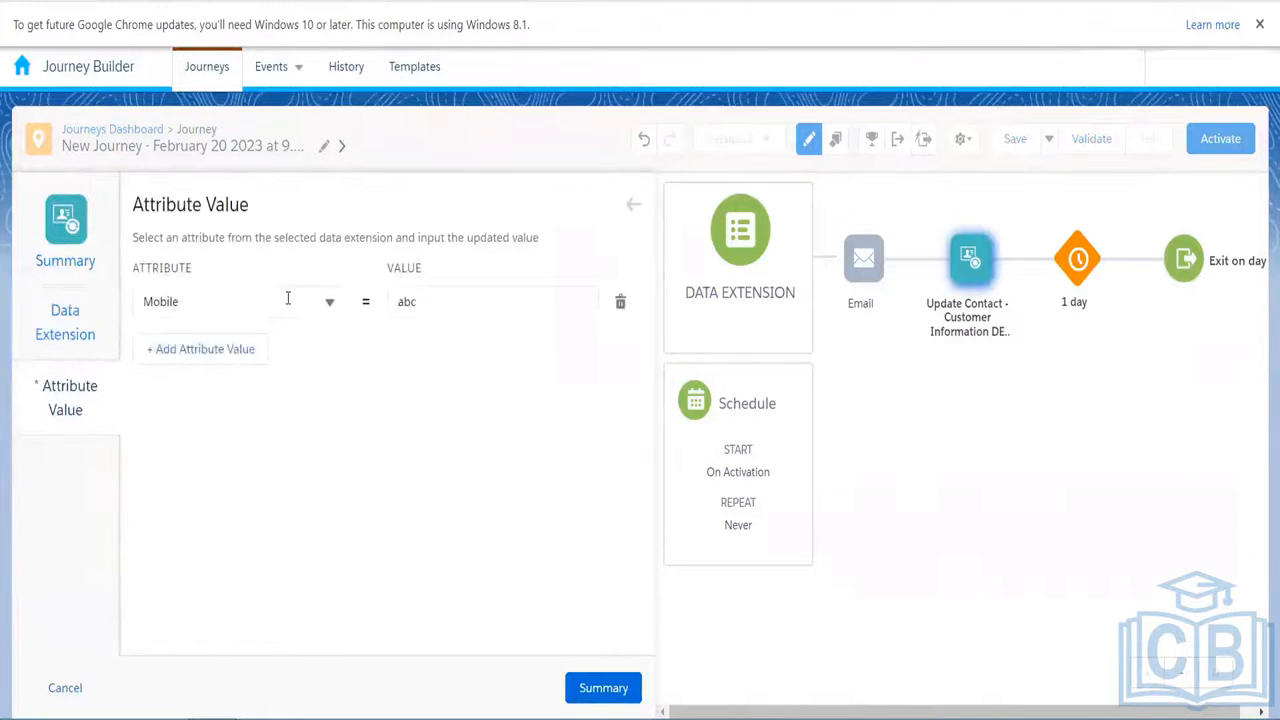
pyautogui.click(284, 300)
pyautogui.moveTo(334, 379); pyautogui.dragTo(334, 496)
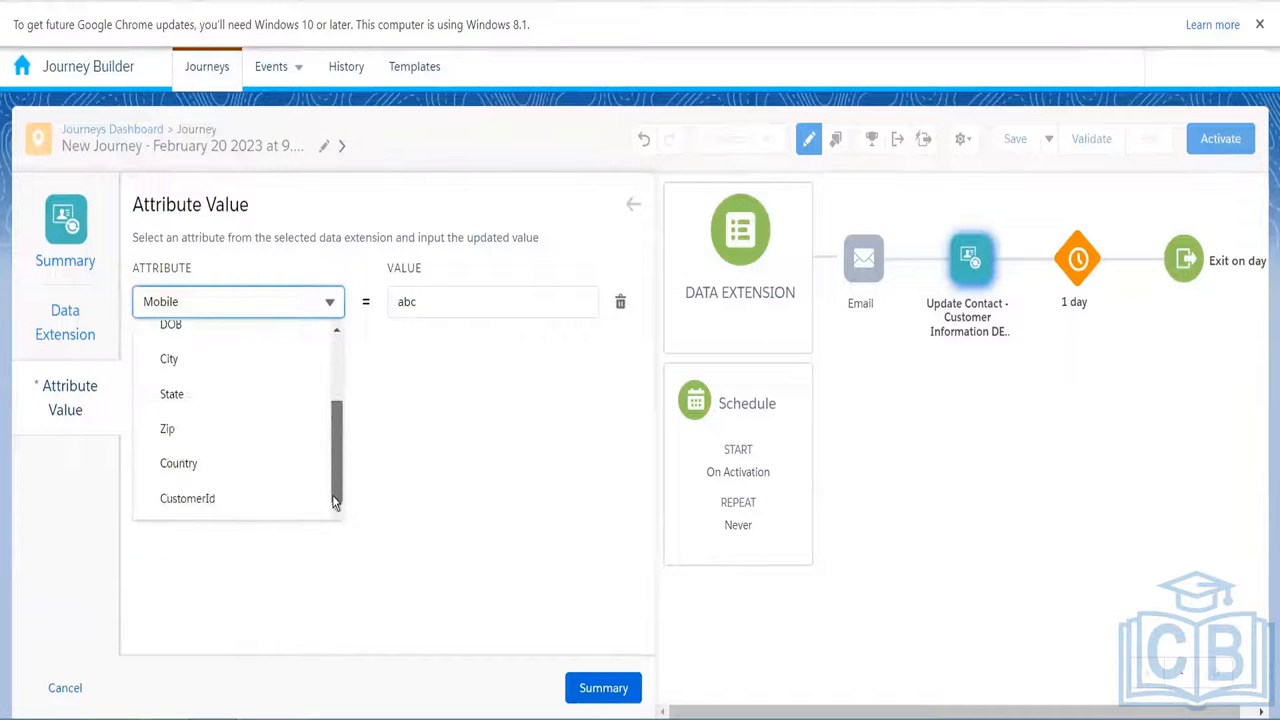
pyautogui.click(225, 398)
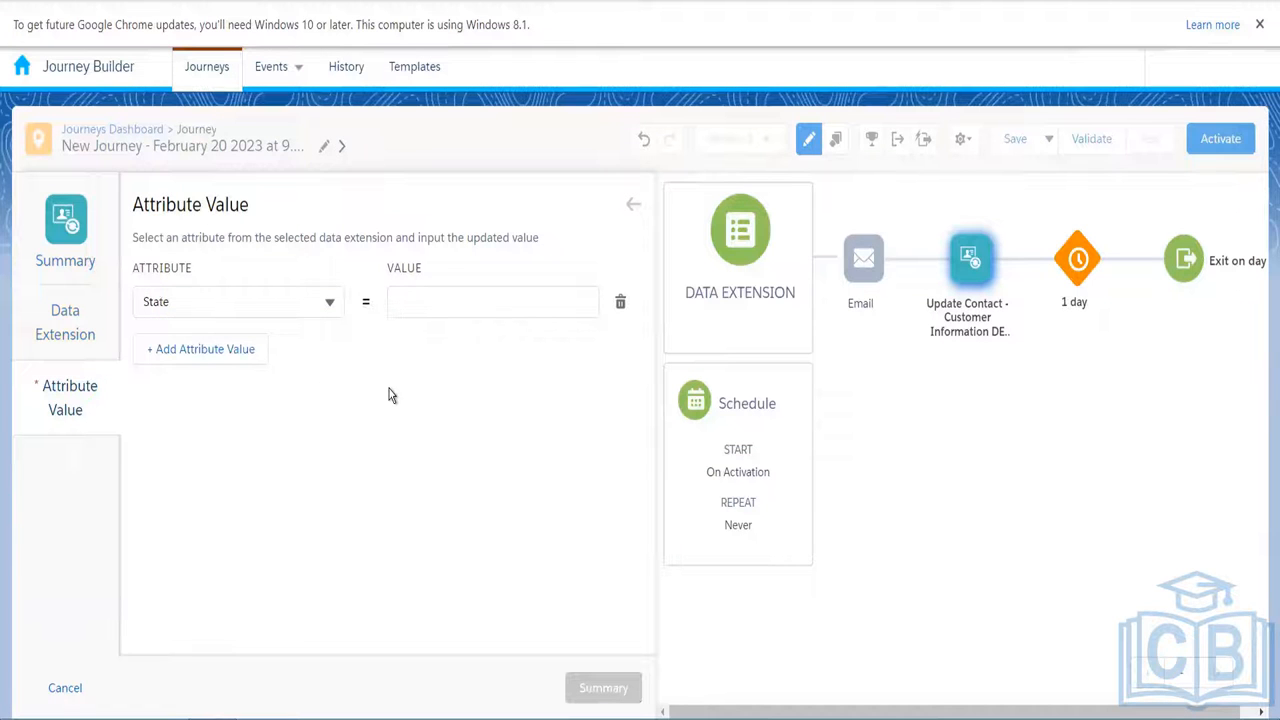
pyautogui.click(458, 302)
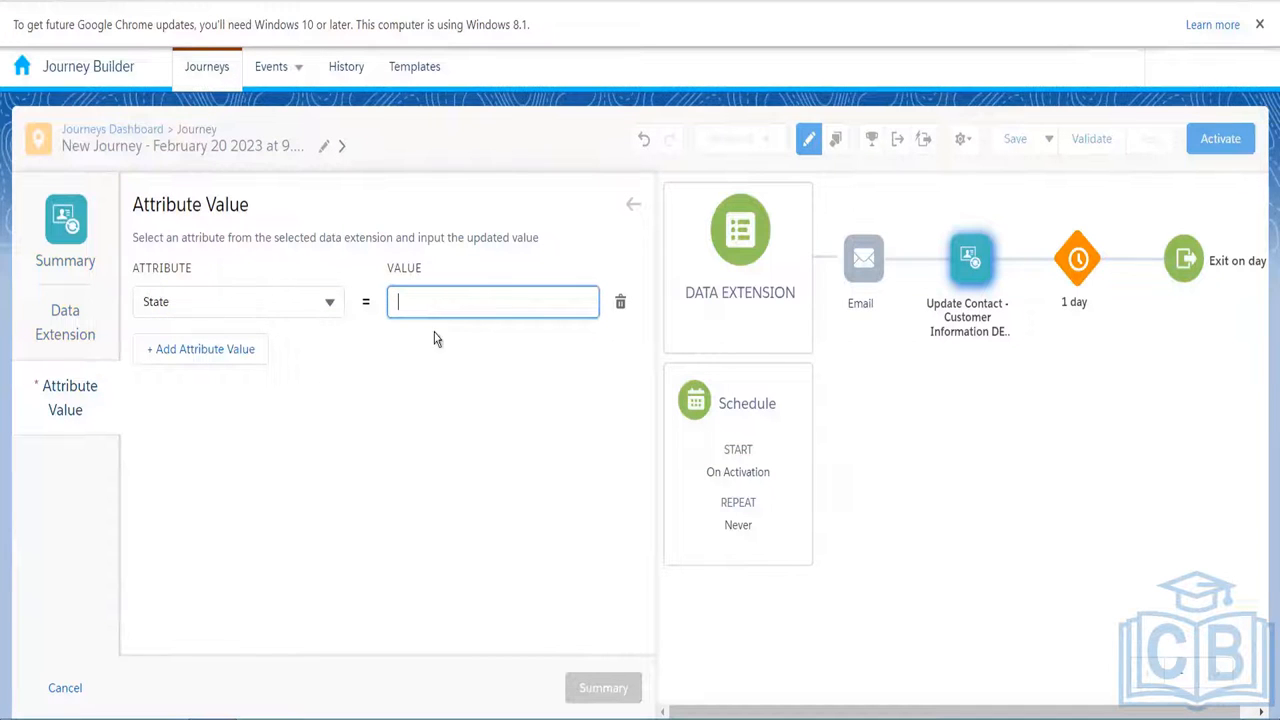
pyautogui.write('EmailSent')
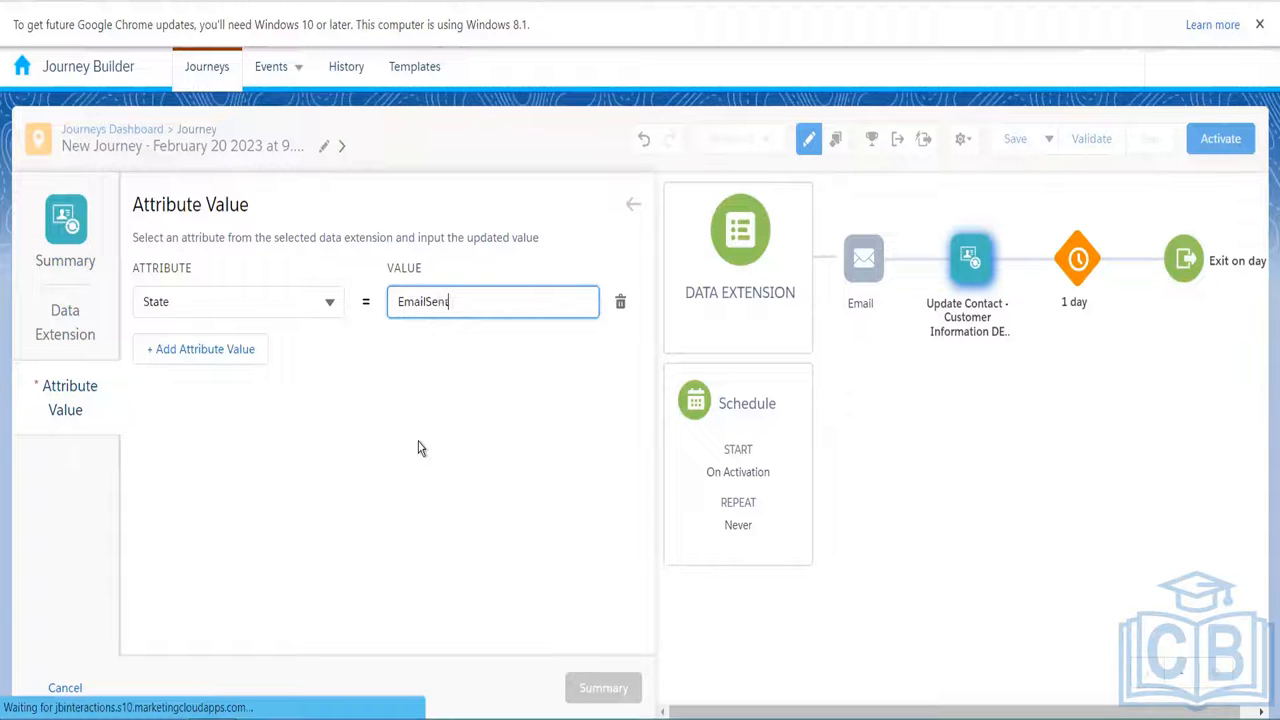
pyautogui.click(443, 451)
pyautogui.click(601, 688)
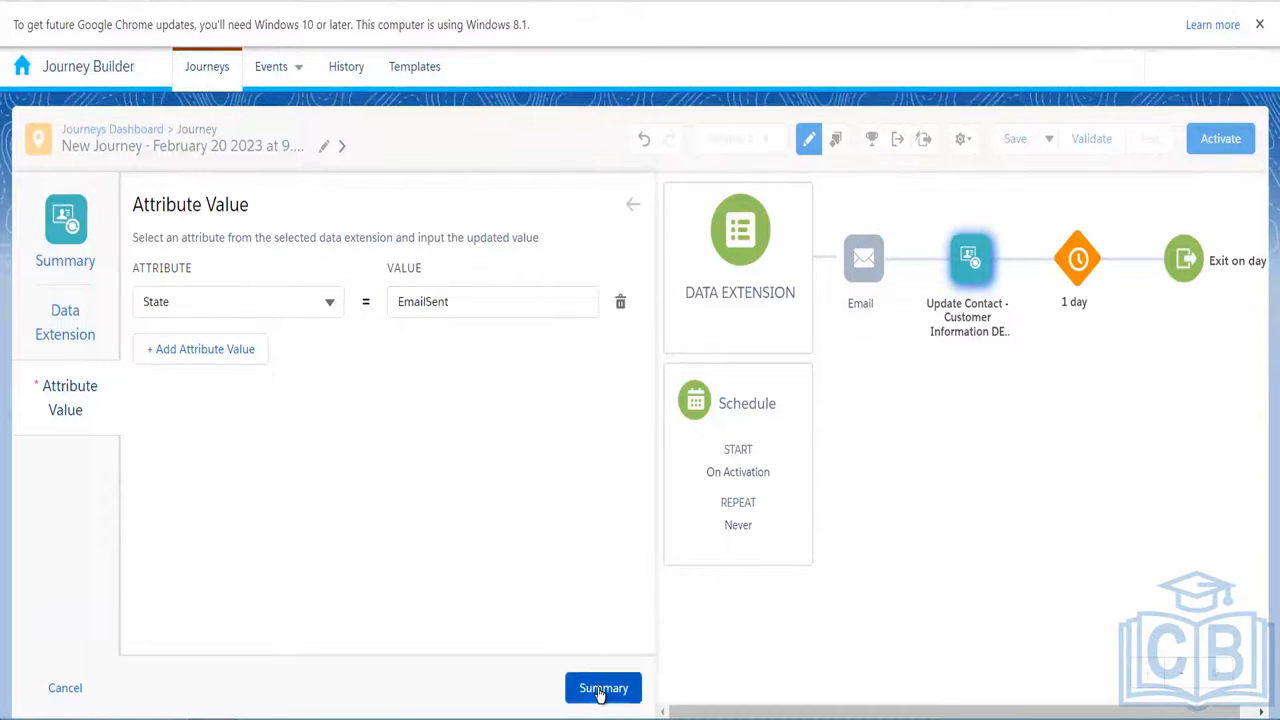
pyautogui.click(634, 689)
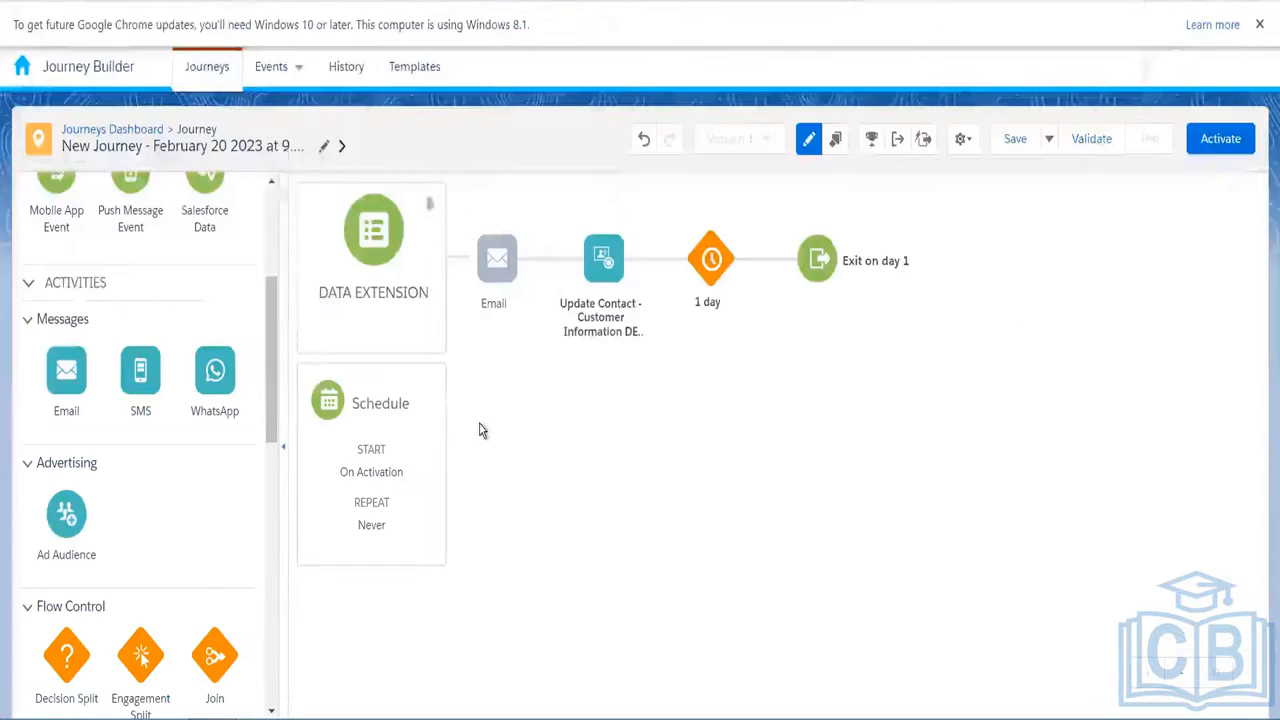
pyautogui.moveTo(270, 410); pyautogui.dragTo(268, 493)
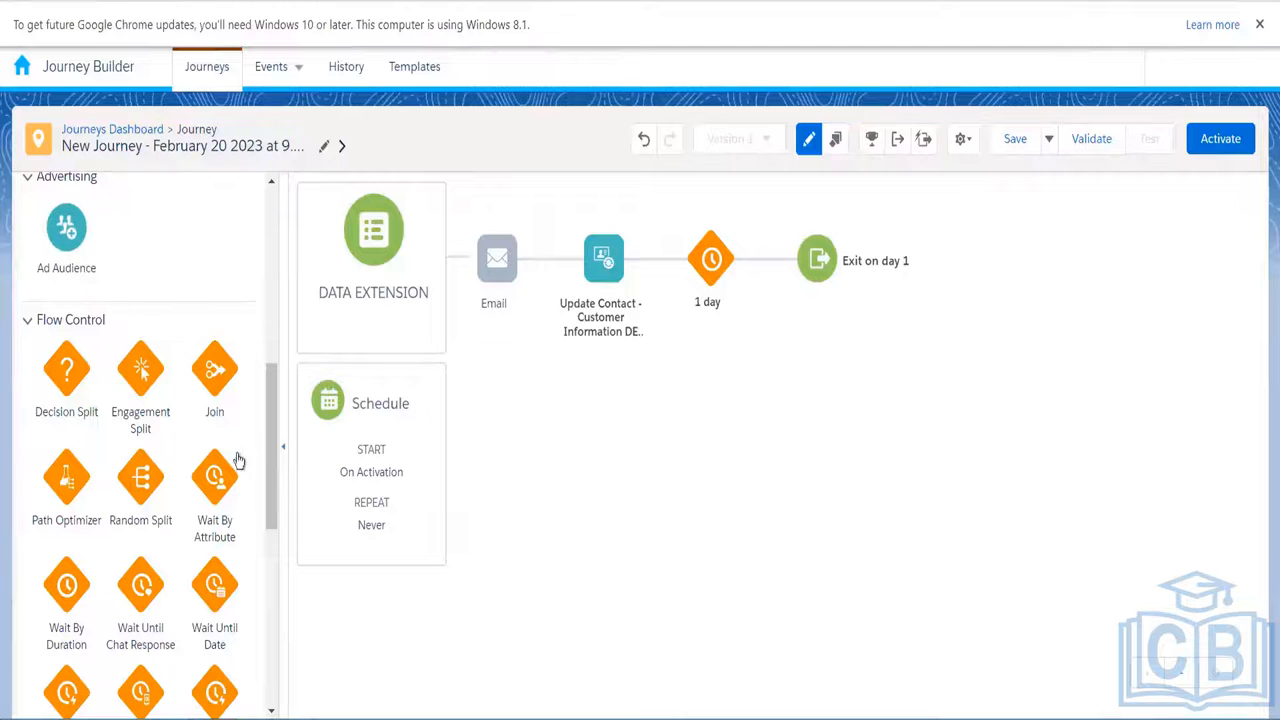
# - Add a Case activity between the data extension entry and the Email, and set its action to Create New
pyautogui.moveTo(268, 487); pyautogui.dragTo(271, 665)
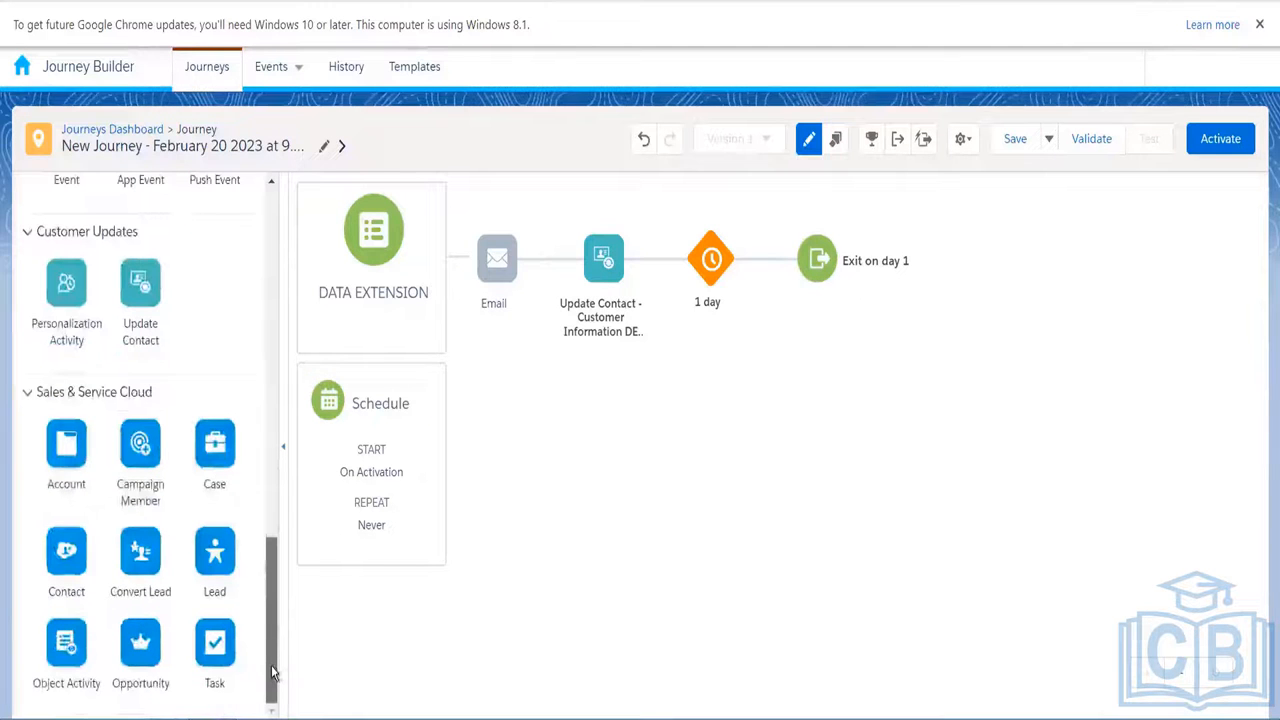
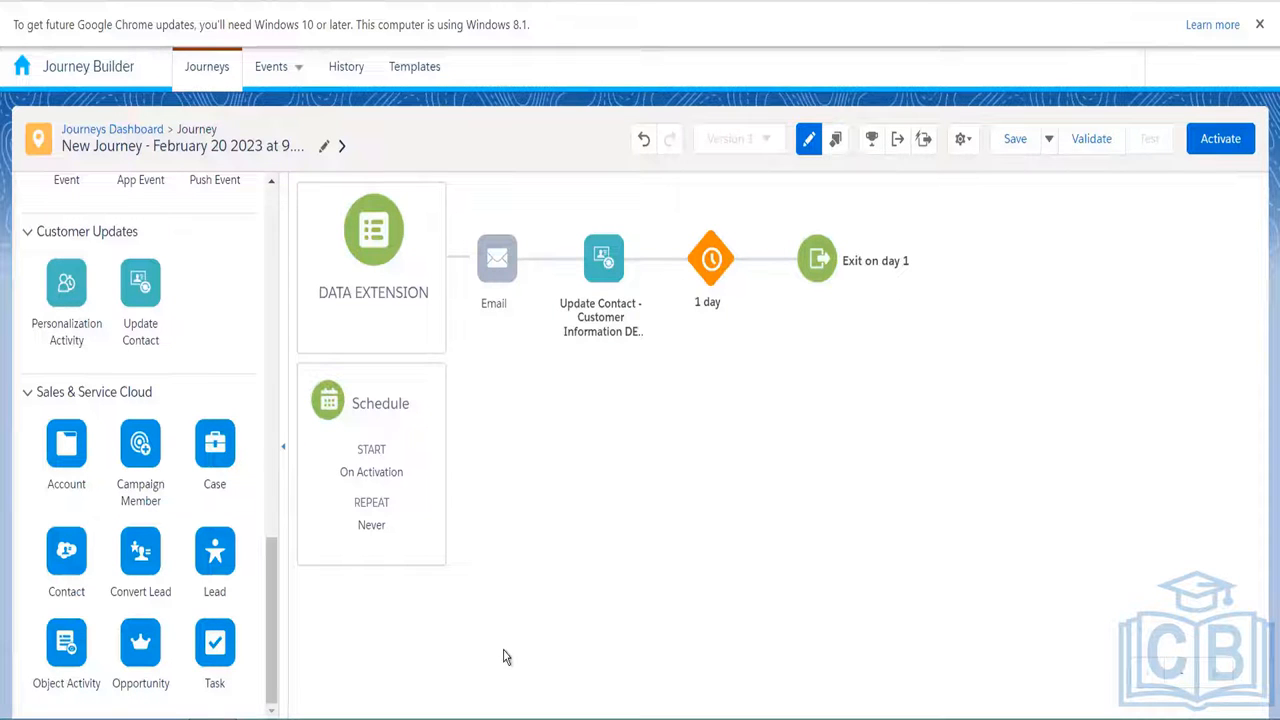
pyautogui.moveTo(215, 440); pyautogui.dragTo(497, 260)
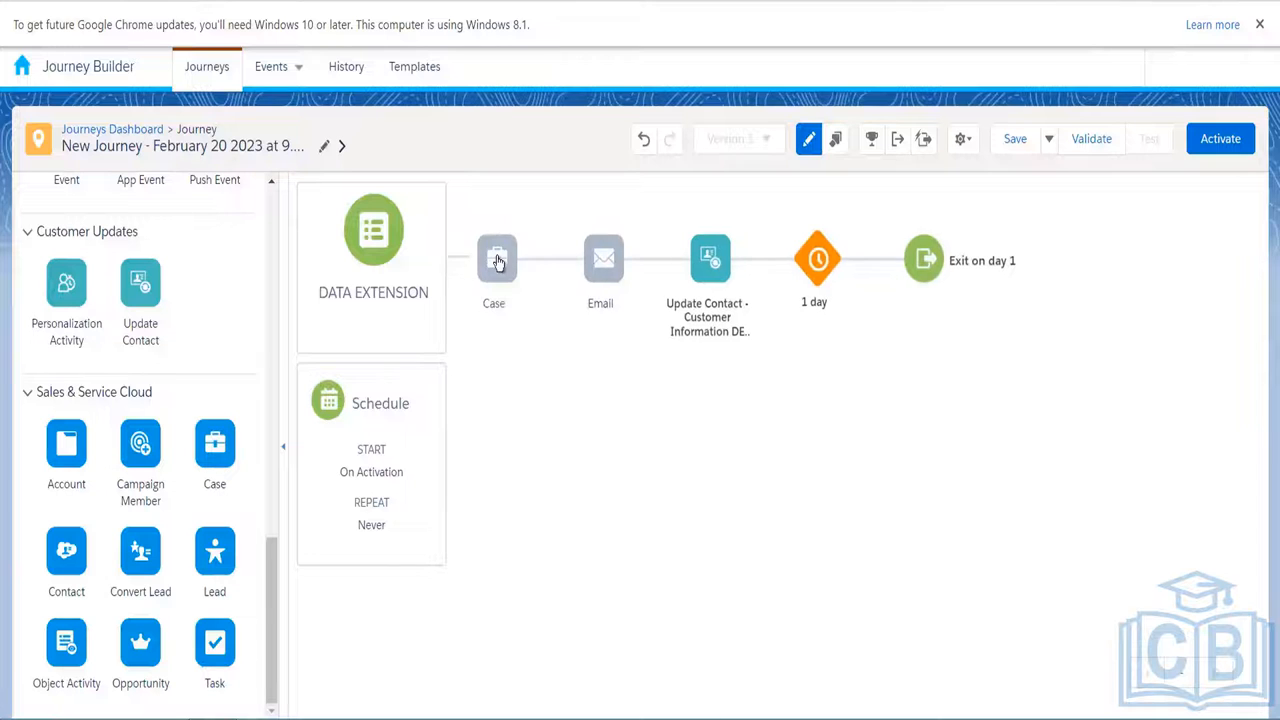
pyautogui.click(497, 260)
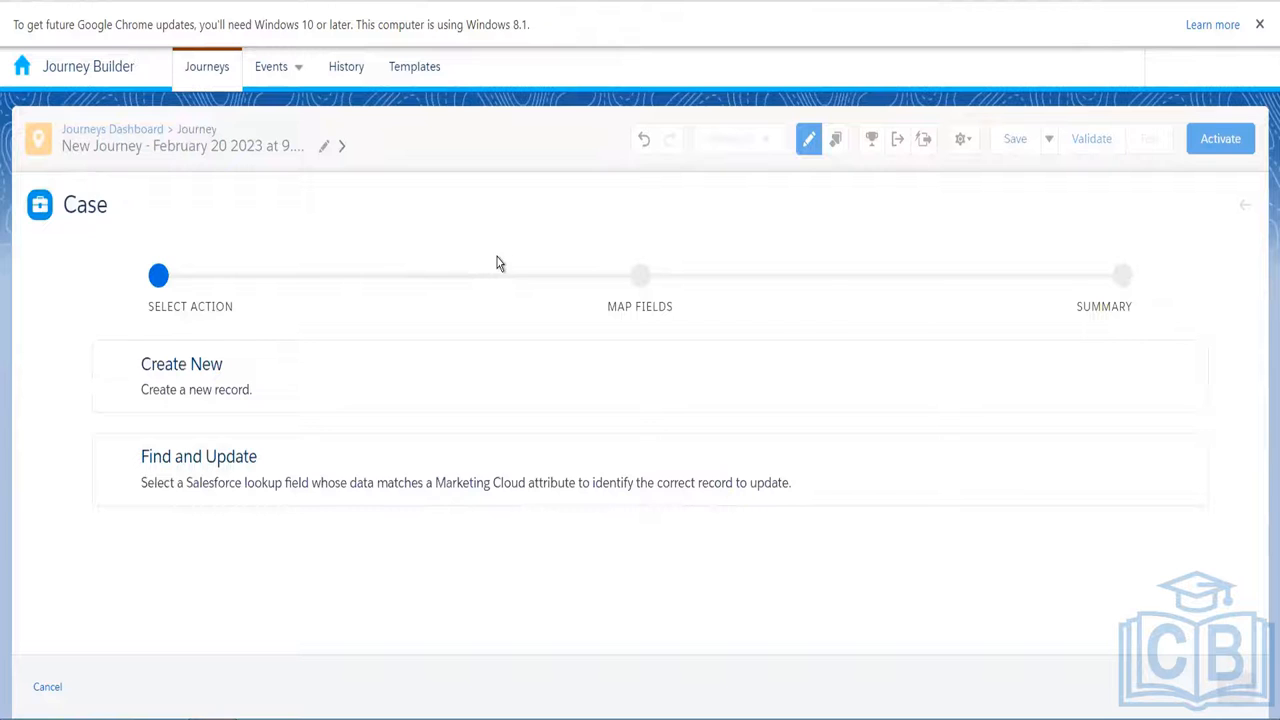
pyautogui.click(374, 443)
pyautogui.click(440, 409)
pyautogui.click(523, 403)
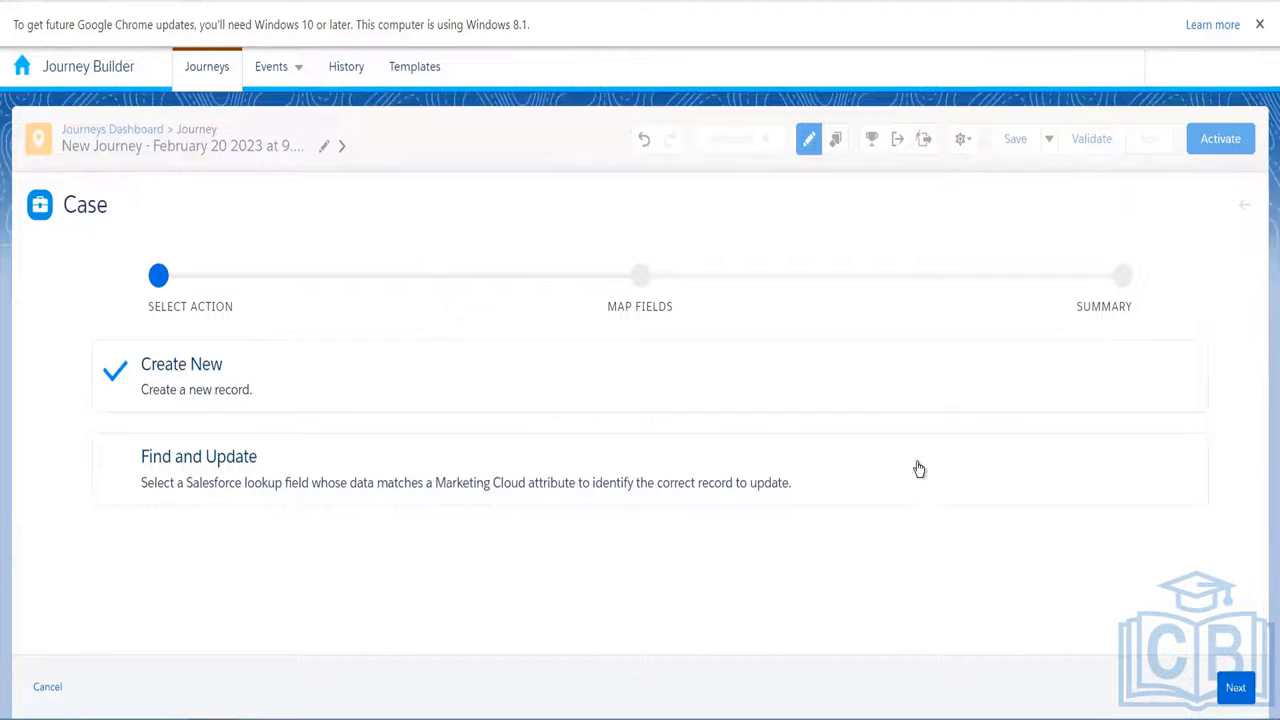
pyautogui.click(1236, 690)
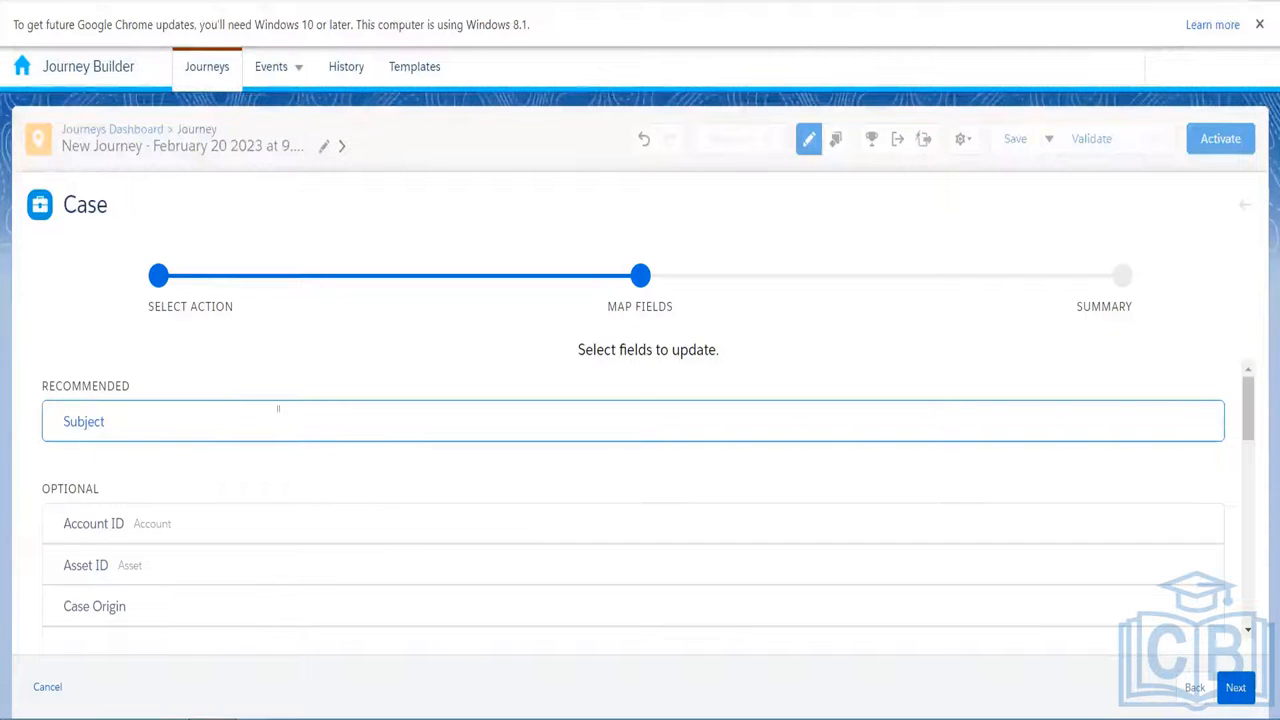
# - Look through the Case's available fields and open the recommended Subject field for mapping
pyautogui.scroll(-3, 1262, 620)
pyautogui.scroll(-3, 1262, 620)
pyautogui.scroll(10, 1260, 320)
pyautogui.click(356, 424)
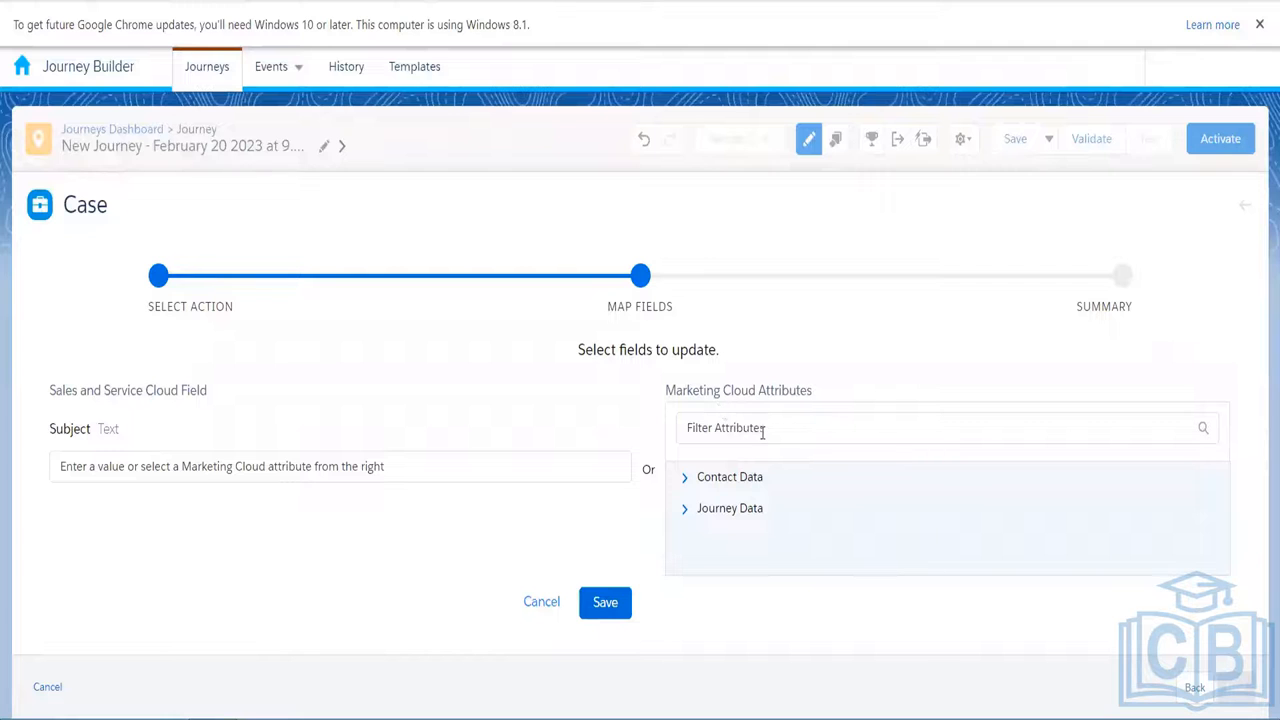
# - Try Customer Concern as a fixed value for the Case's Subject, and clear the field again
pyautogui.click(340, 468)
pyautogui.write('C')
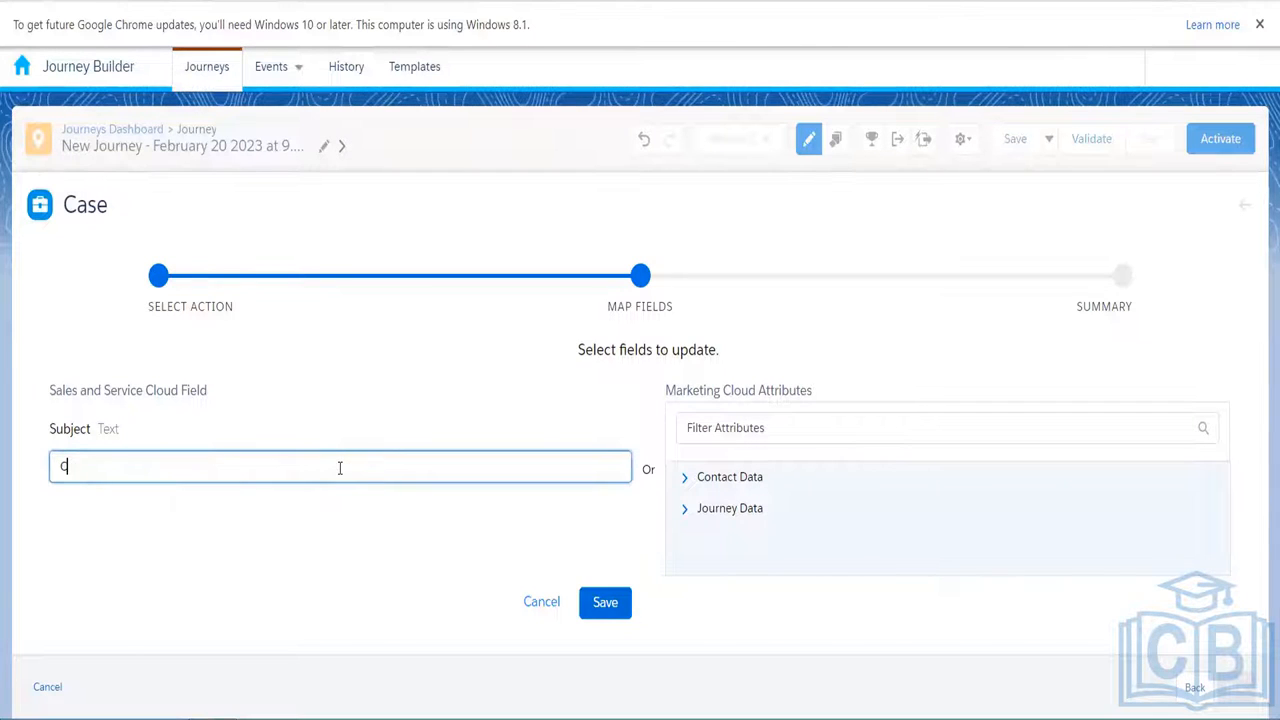
pyautogui.write('ustomer Concern')
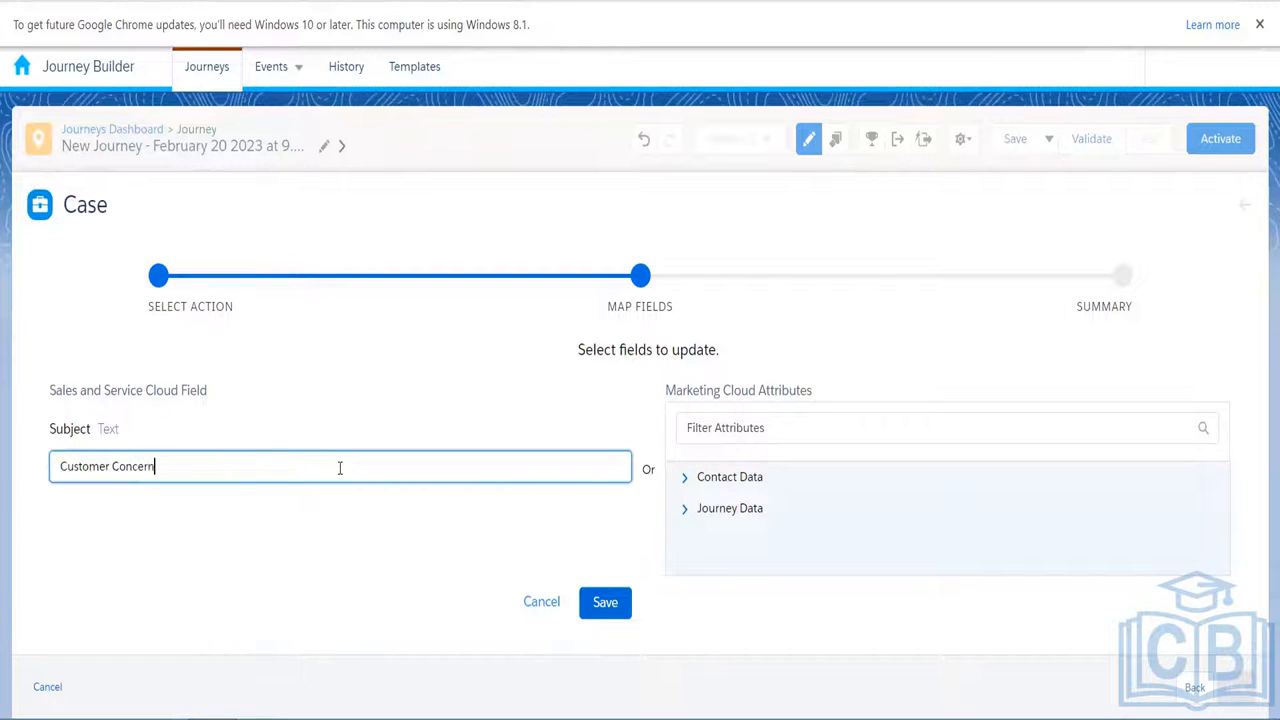
pyautogui.click(343, 597)
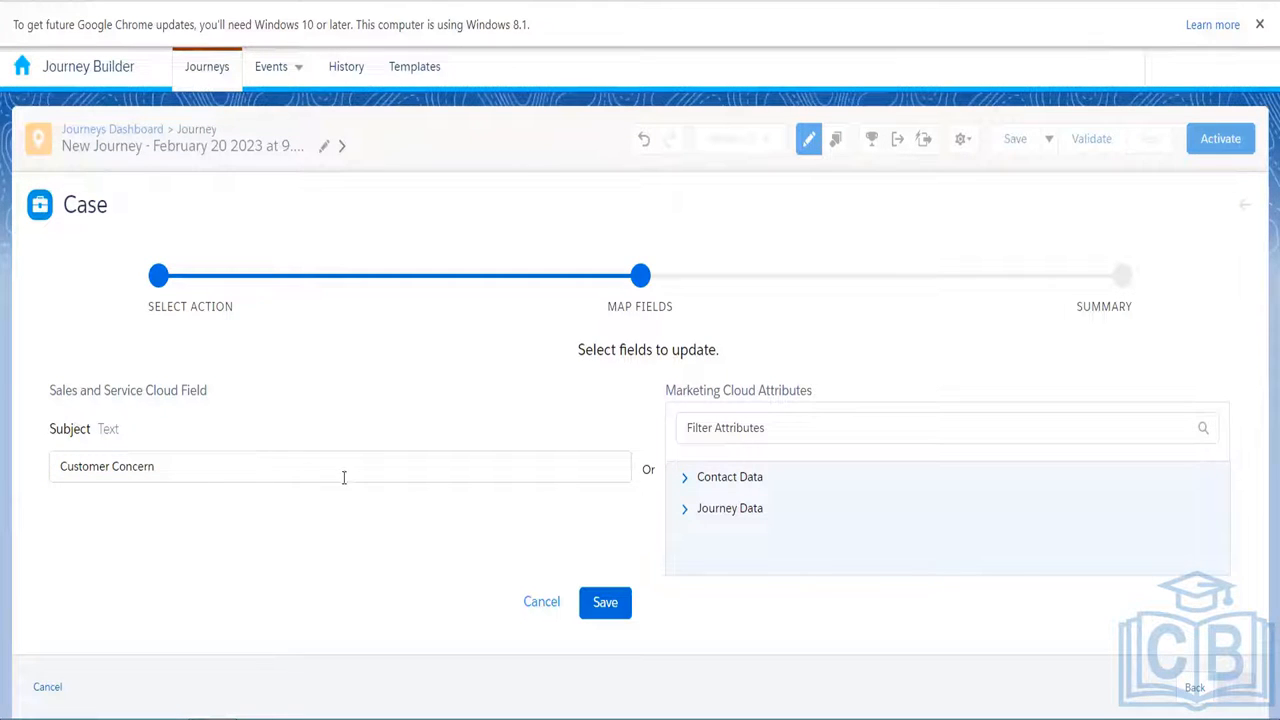
pyautogui.moveTo(345, 479); pyautogui.dragTo(34, 471)
pyautogui.press('BackSpace')
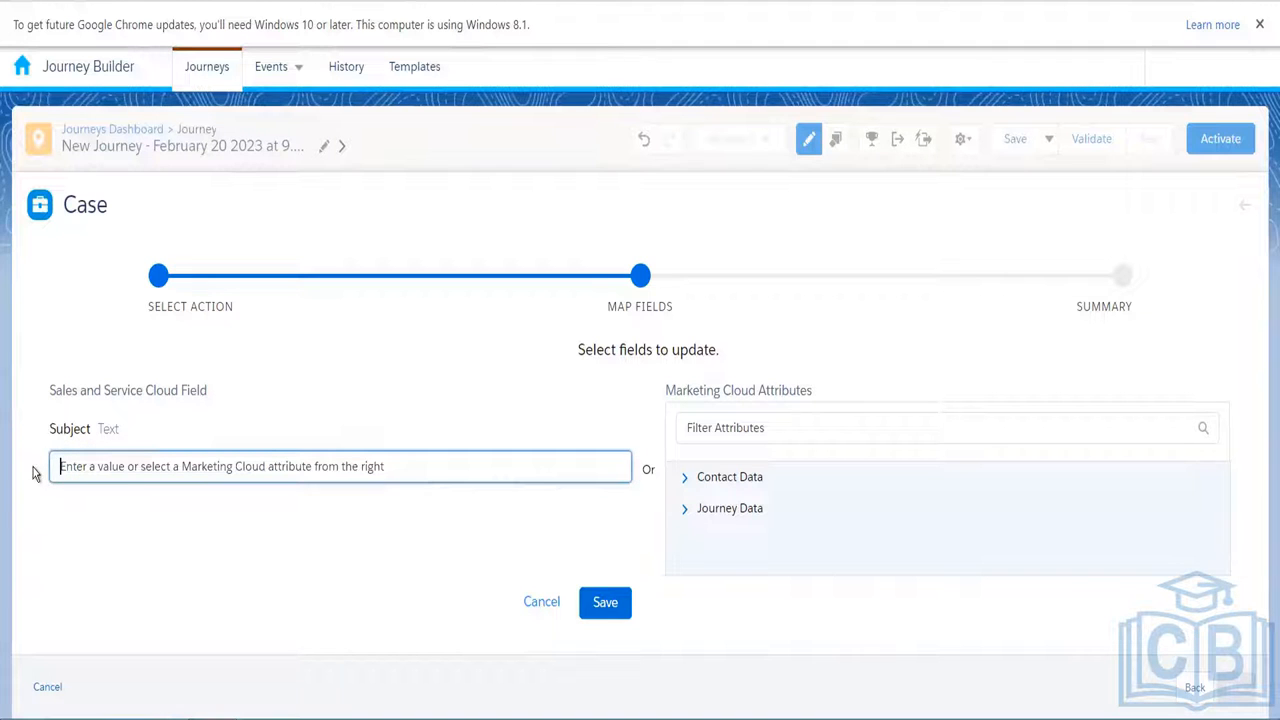
pyautogui.click(312, 558)
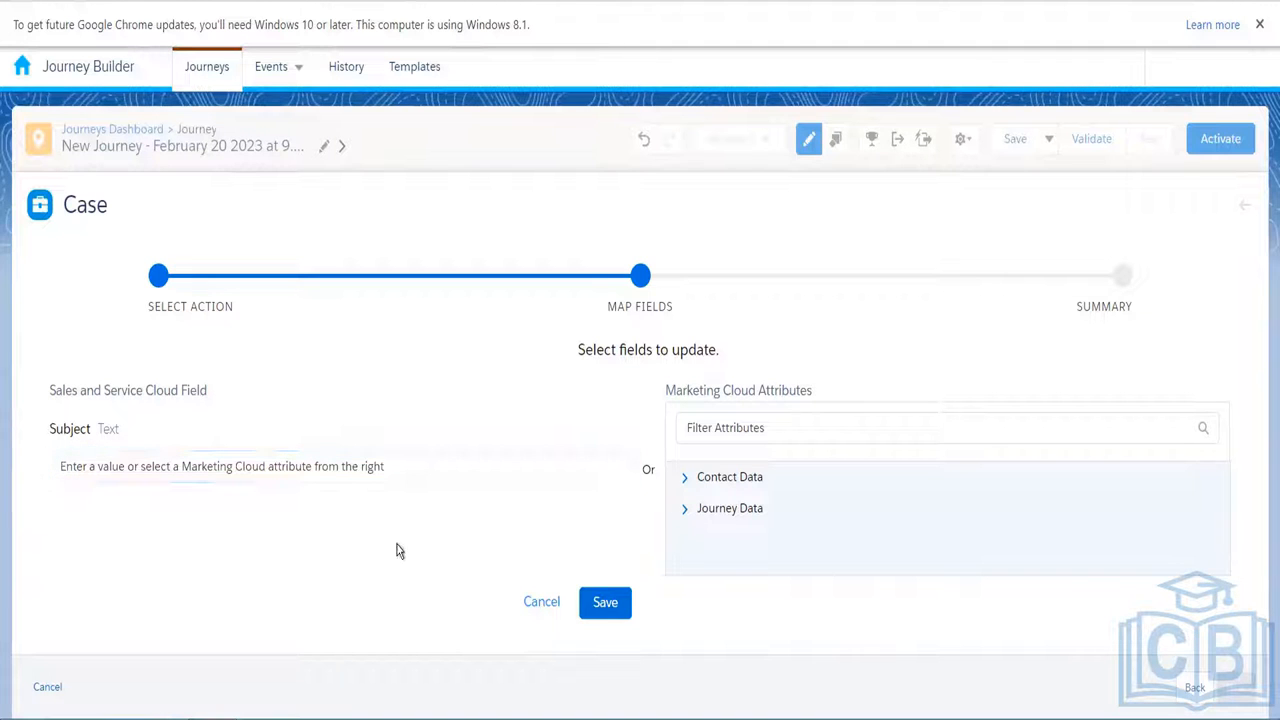
# - Map the Case's Subject to the City attribute from the journey's entry data and save the mapping
pyautogui.click(685, 510)
pyautogui.click(698, 540)
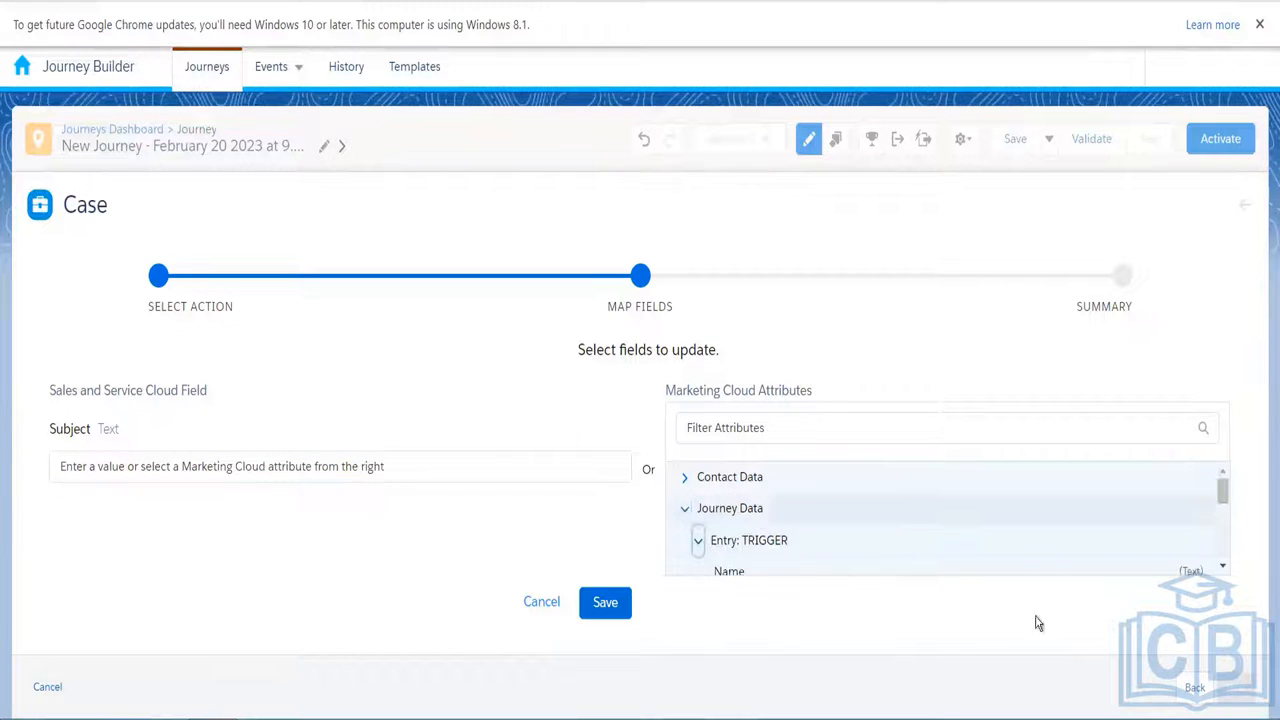
pyautogui.click(1222, 567)
pyautogui.click(1222, 567)
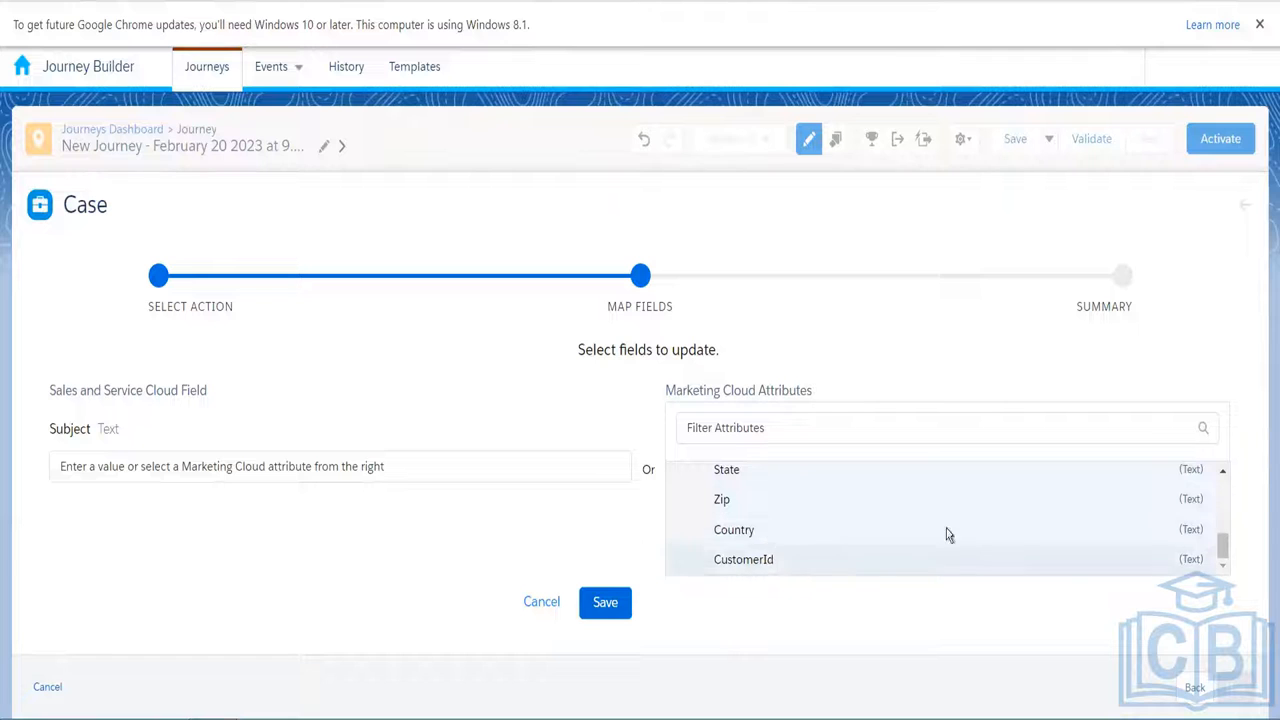
pyautogui.click(1223, 474)
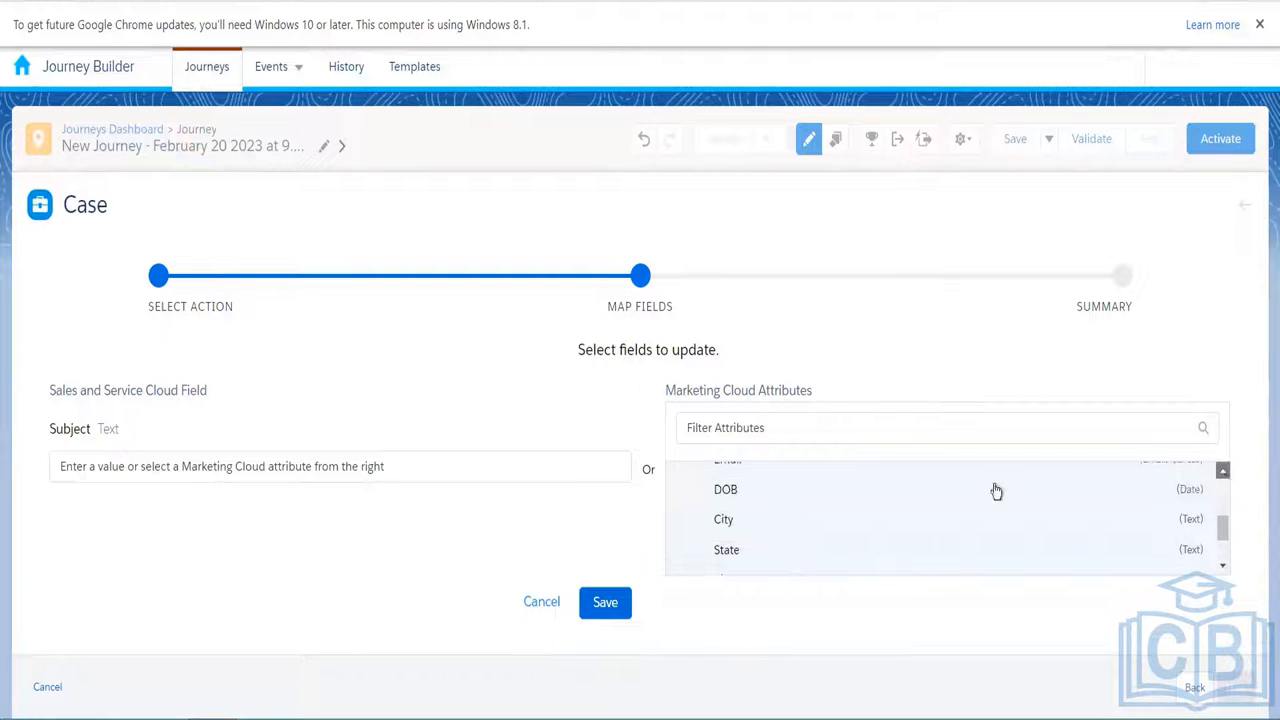
pyautogui.click(782, 540)
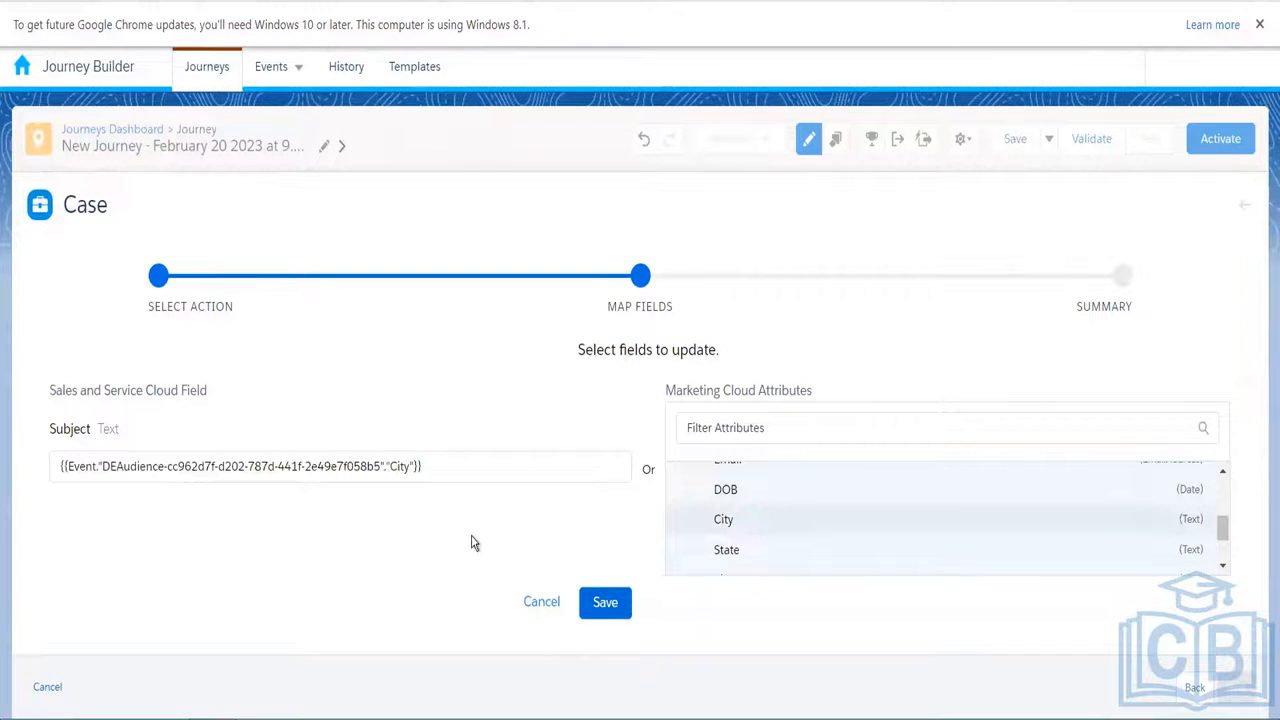
pyautogui.click(605, 603)
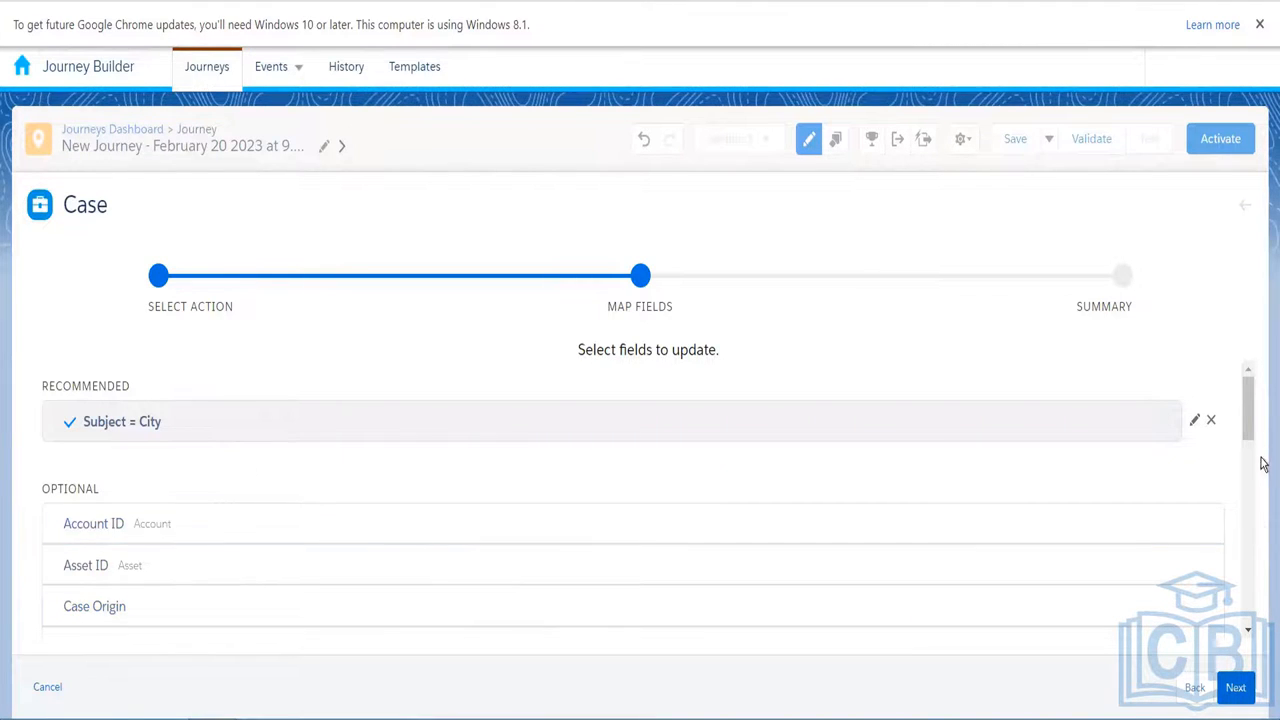
# - Set the Case's optional Case Reason field to Feedback and save the mapping
pyautogui.scroll(-5, 1252, 444)
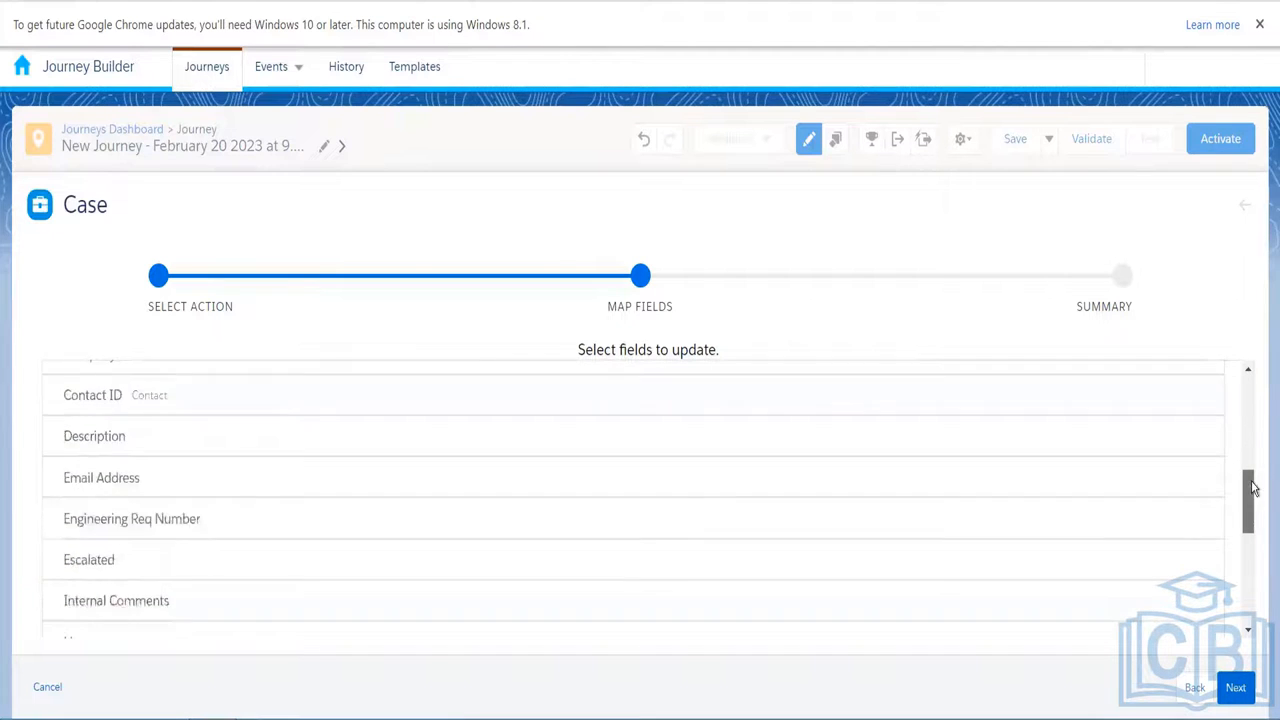
pyautogui.scroll(3, 1252, 448)
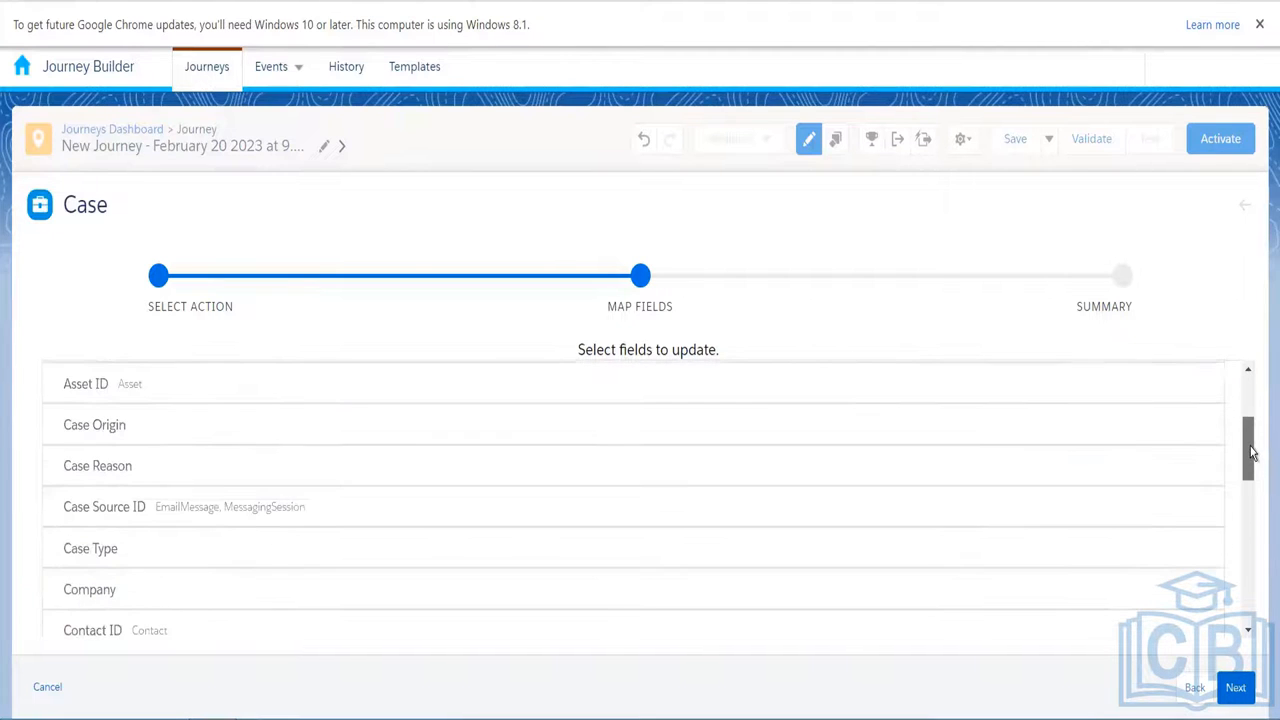
pyautogui.click(287, 476)
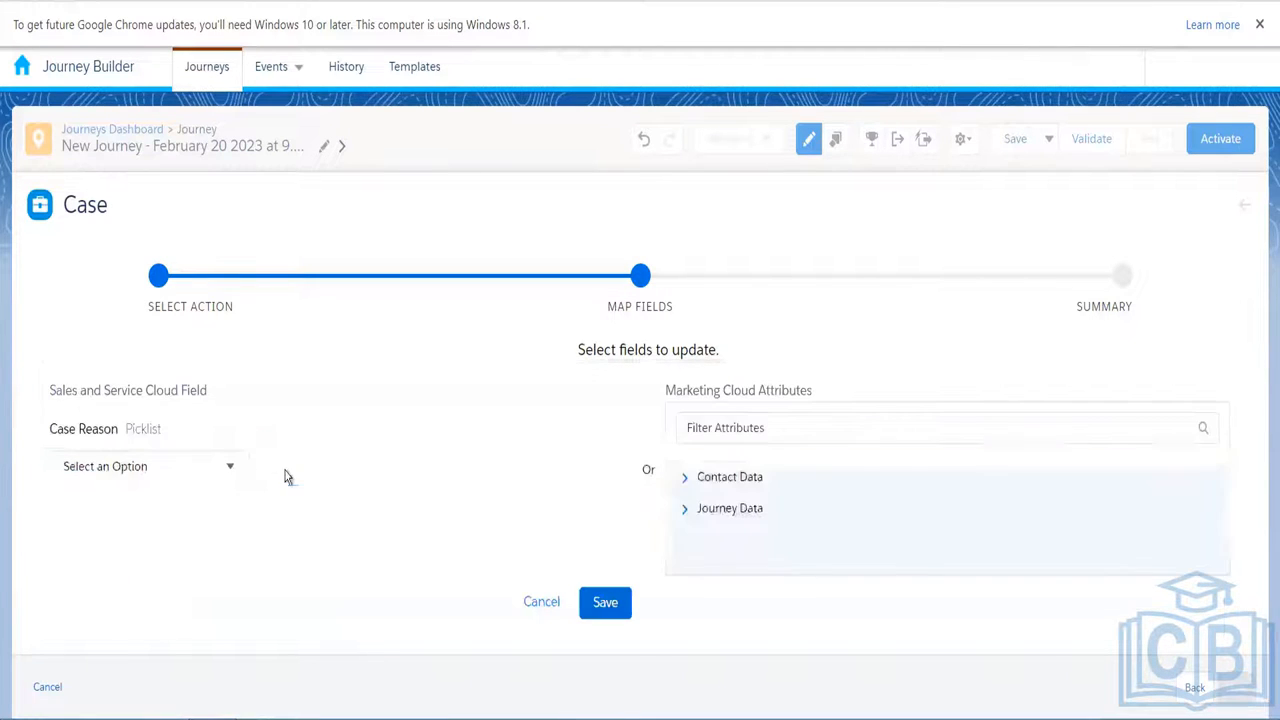
pyautogui.click(200, 471)
pyautogui.moveTo(241, 378); pyautogui.dragTo(241, 427)
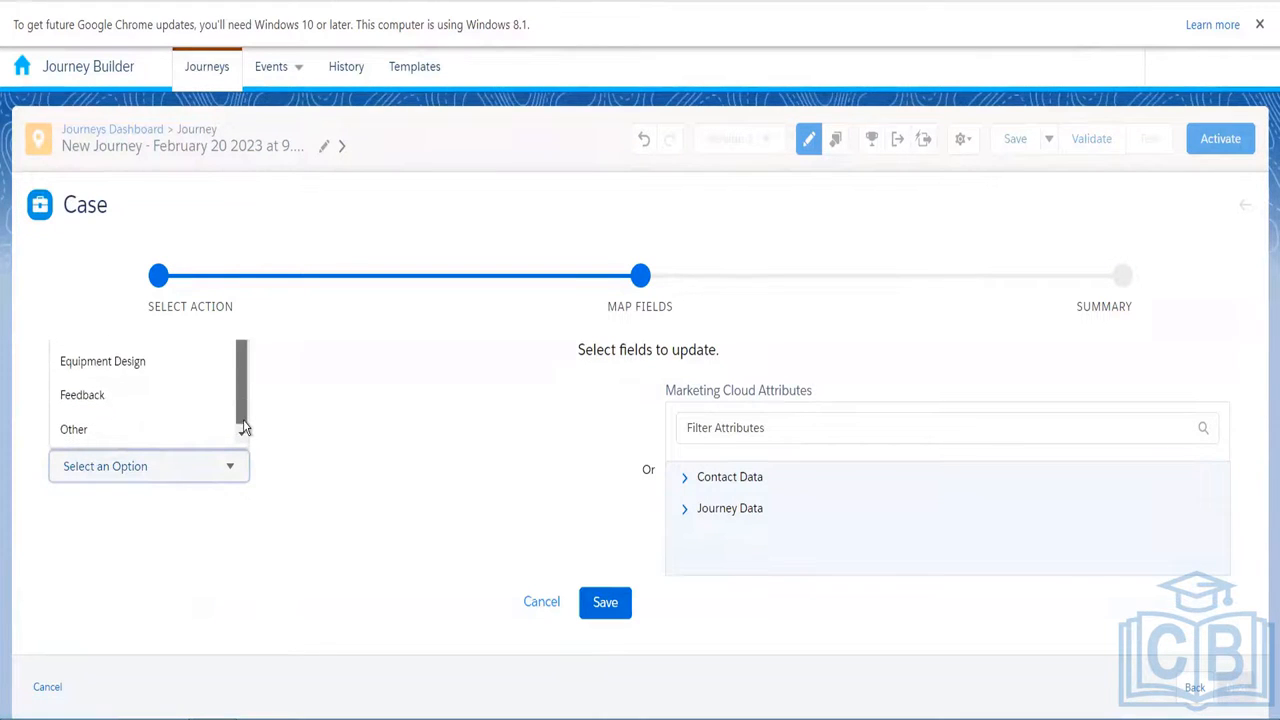
pyautogui.click(145, 398)
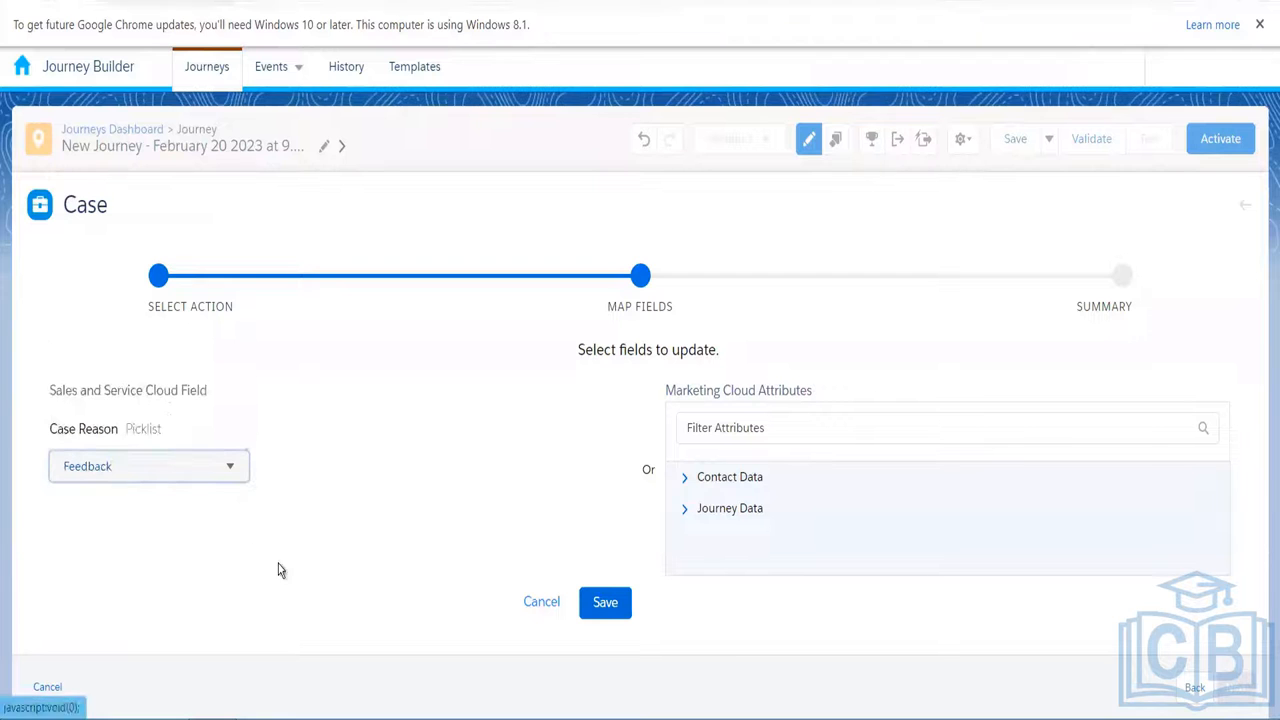
pyautogui.click(606, 603)
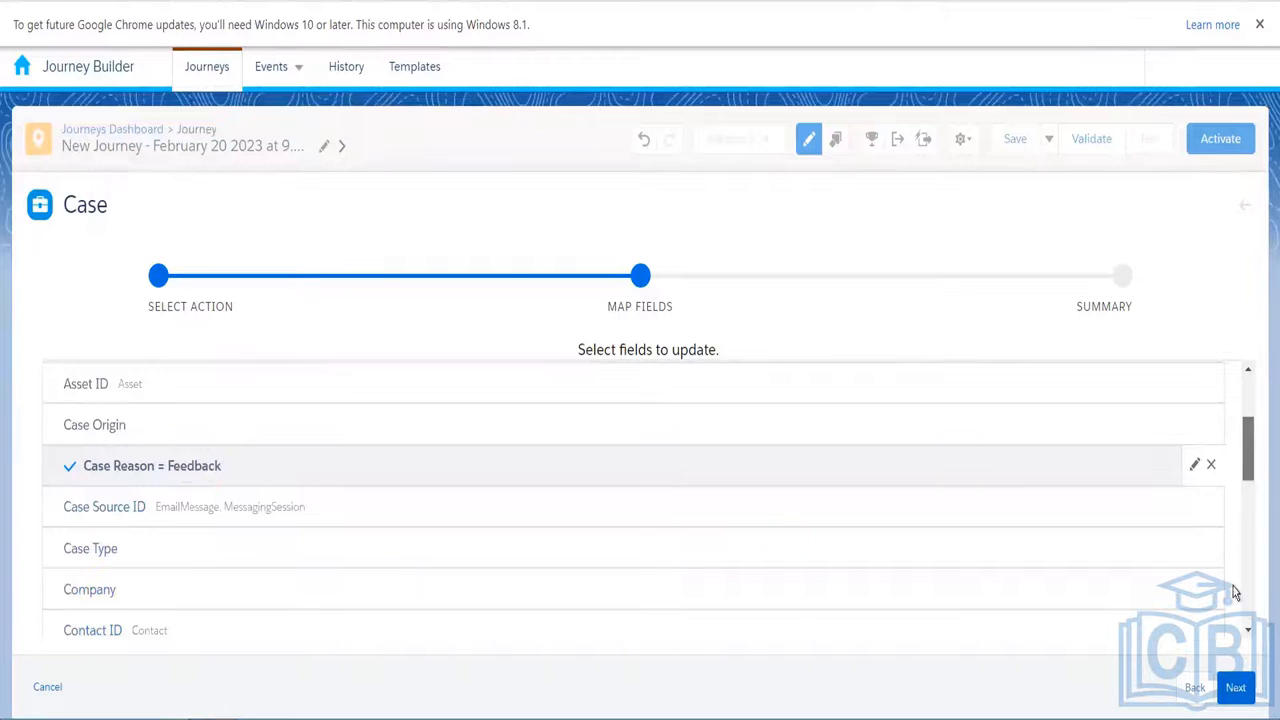
# - Review the Case's mapped fields in the summary and finish configuring the activity
pyautogui.scroll(-6, 1233, 592)
pyautogui.scroll(10, 1228, 450)
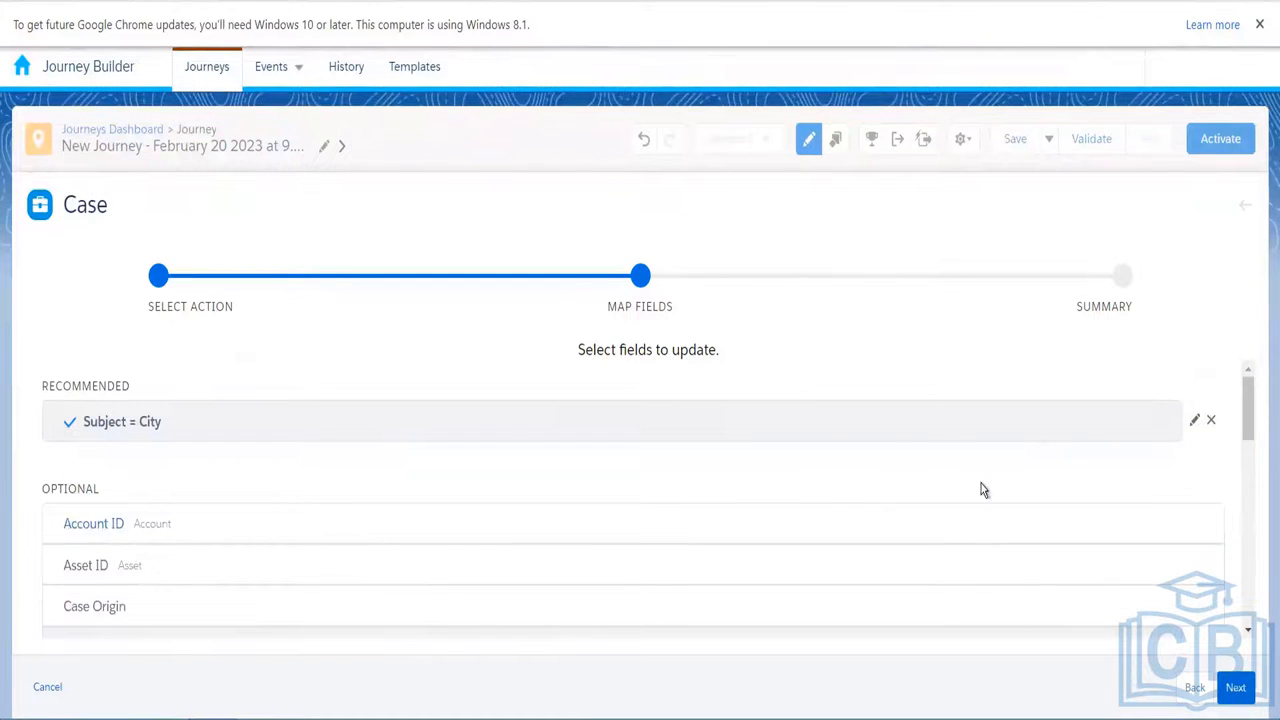
pyautogui.click(1236, 688)
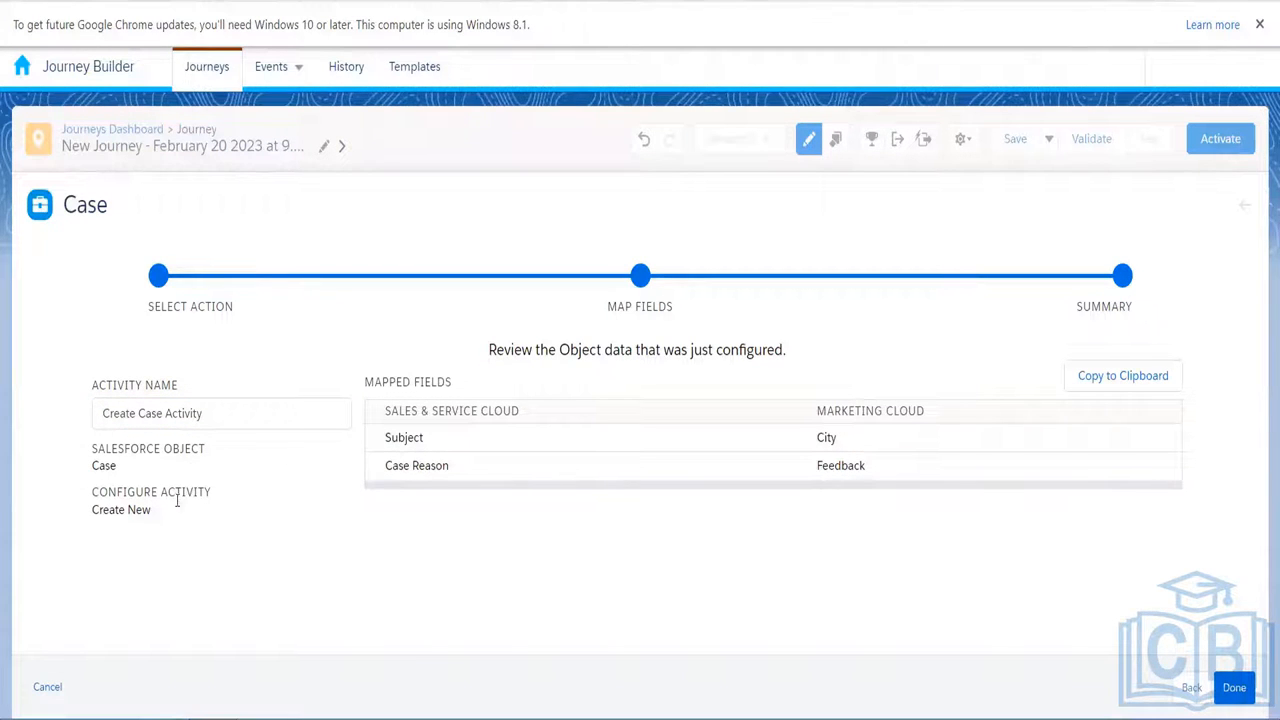
pyautogui.click(1234, 688)
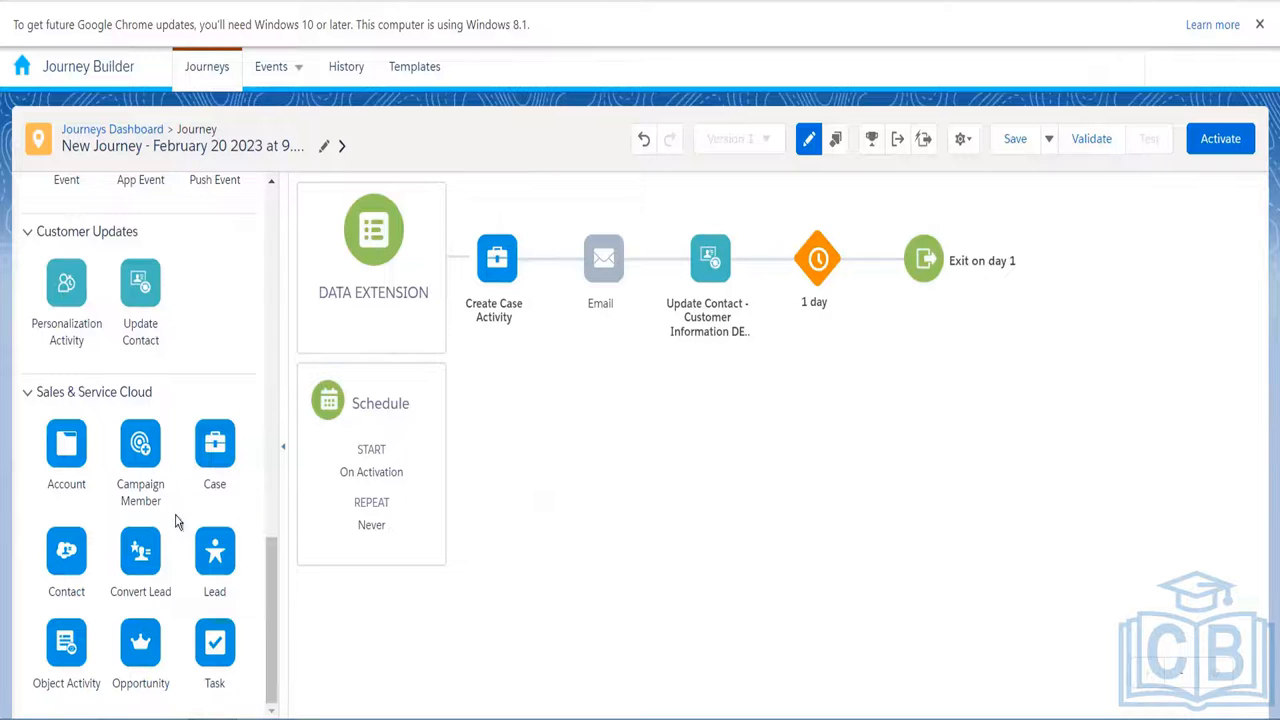
# - Add an Account activity after Create Case Activity, discarding its configuration, and a Contact activity between the Email and Update Contact activities
pyautogui.moveTo(67, 432); pyautogui.dragTo(594, 272)
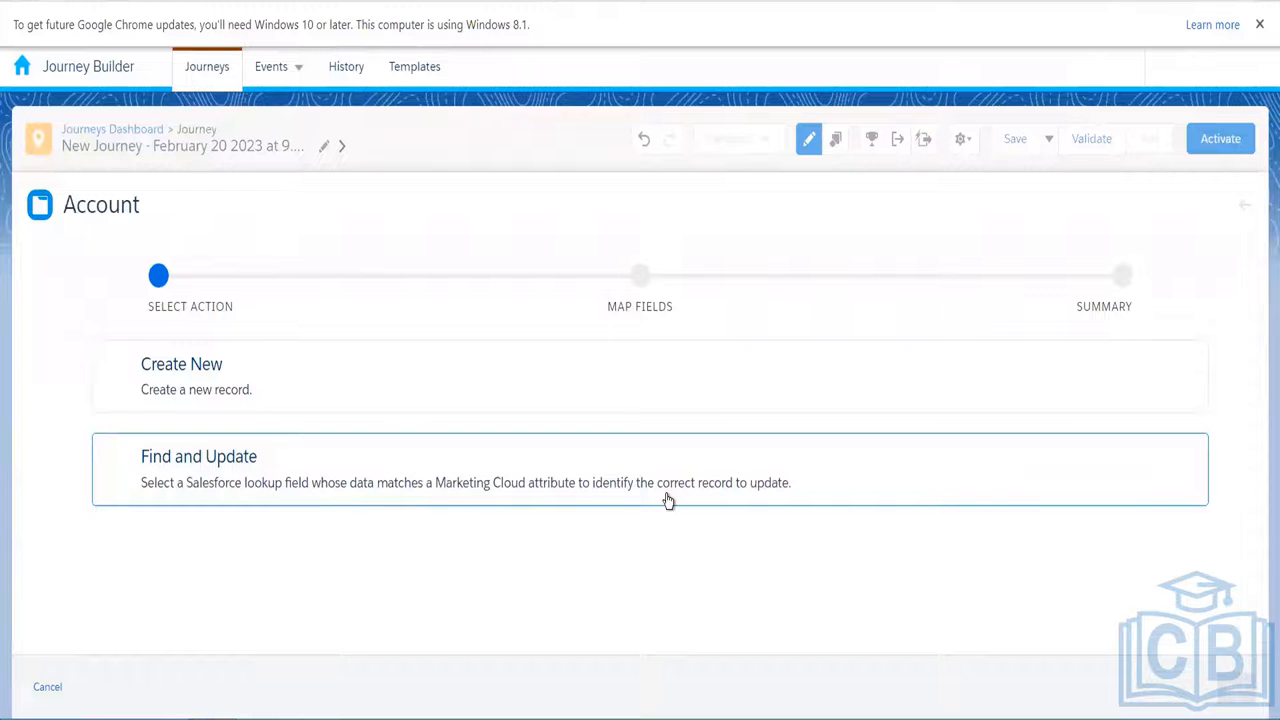
pyautogui.click(47, 689)
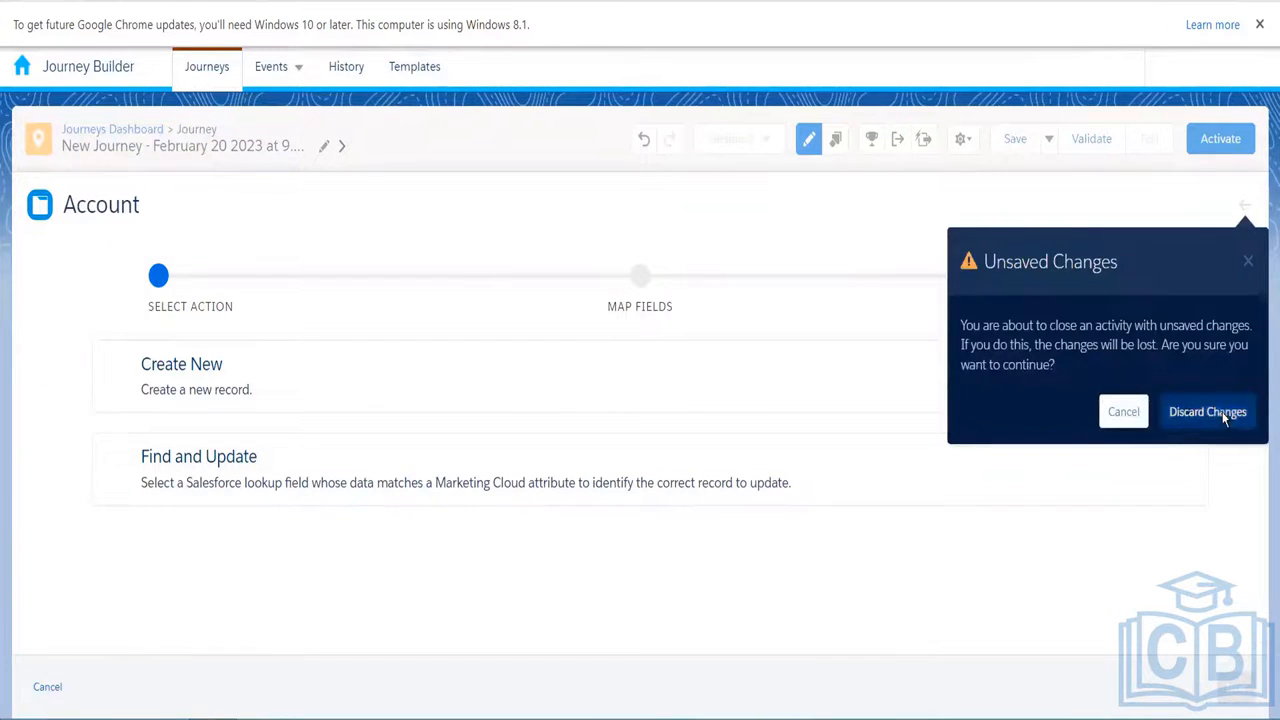
pyautogui.click(1207, 412)
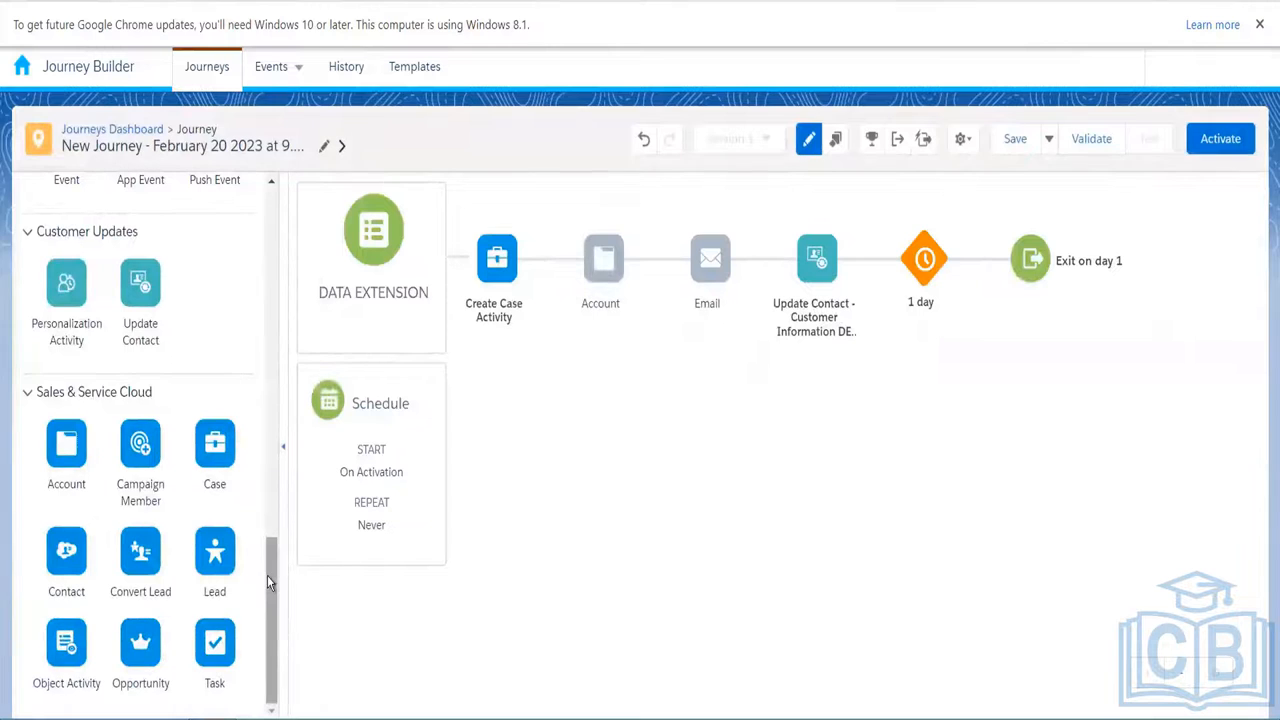
pyautogui.moveTo(214, 443); pyautogui.dragTo(756, 268)
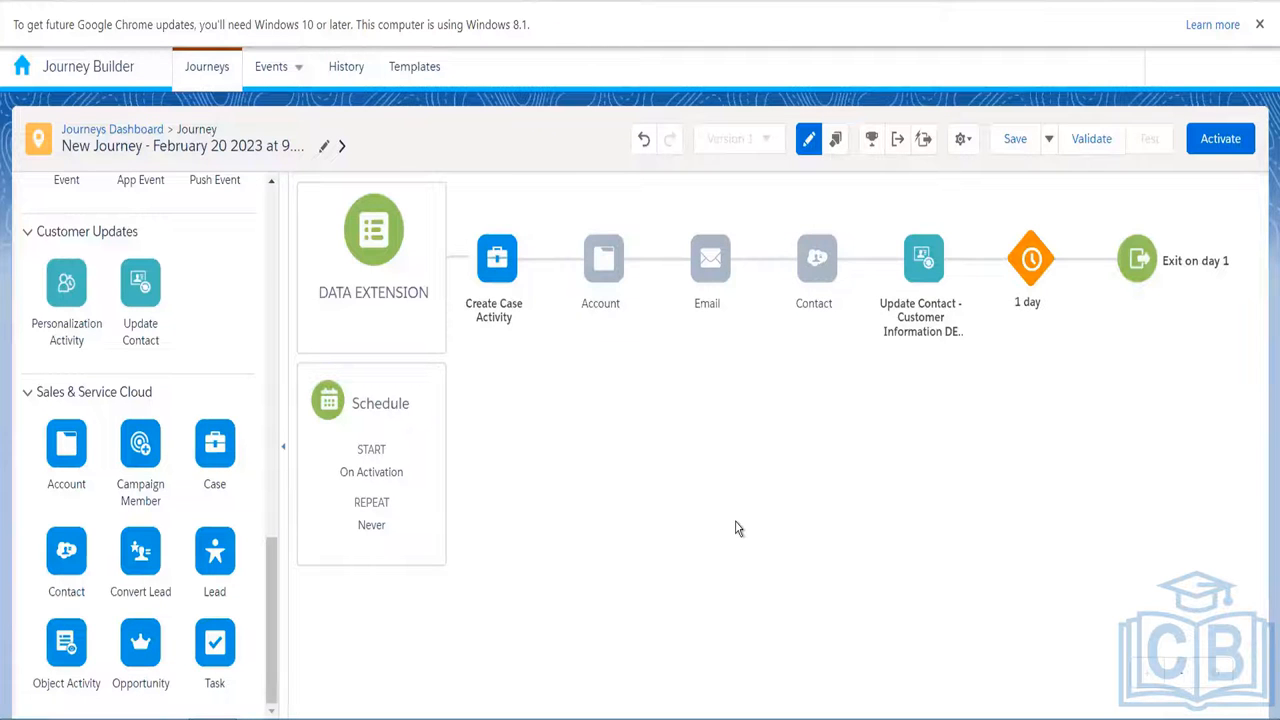
pyautogui.moveTo(266, 600); pyautogui.dragTo(270, 220)
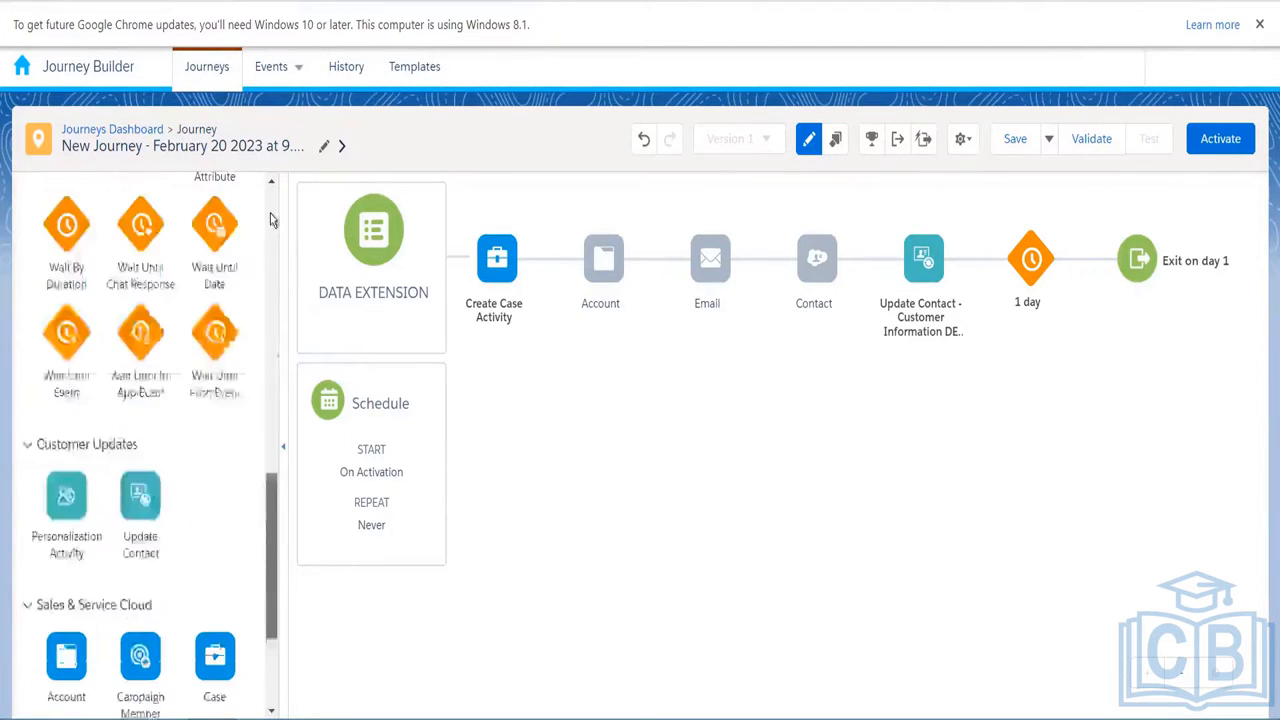
pyautogui.moveTo(376, 243)
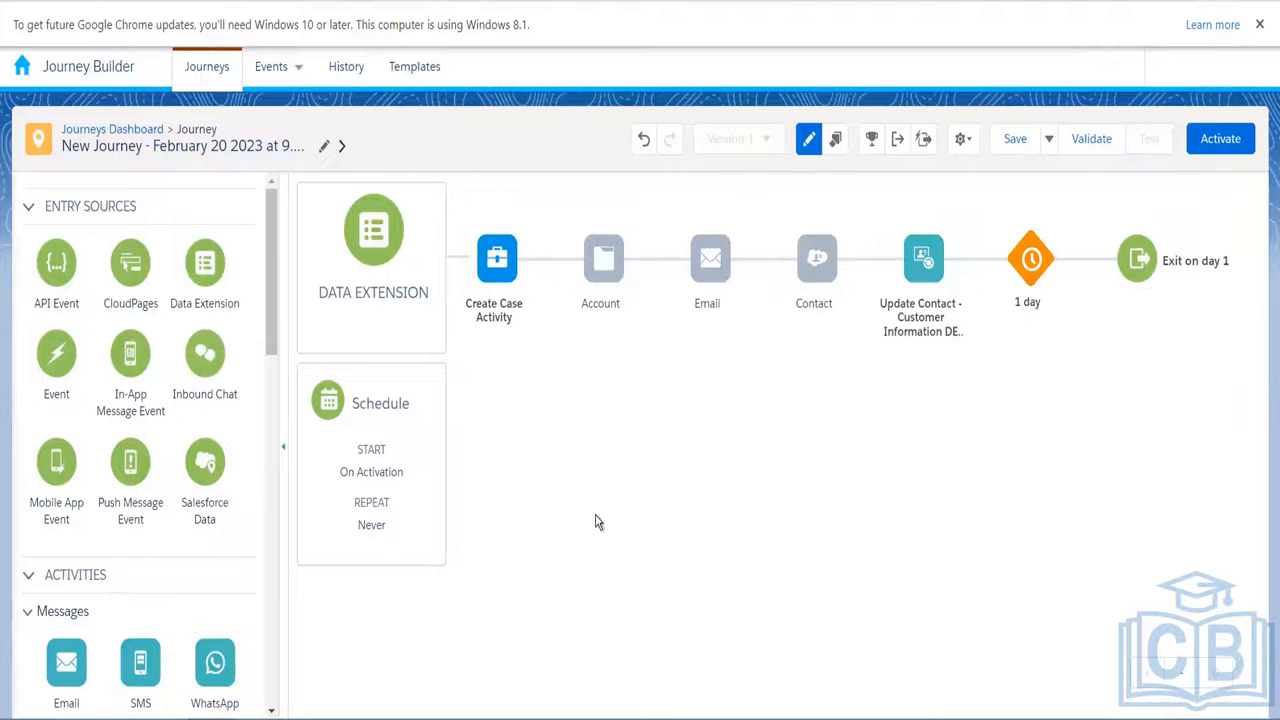
# - Open the Contact activity's configuration, examine Simple Update, and choose Find and Update as the action
pyautogui.click(810, 264)
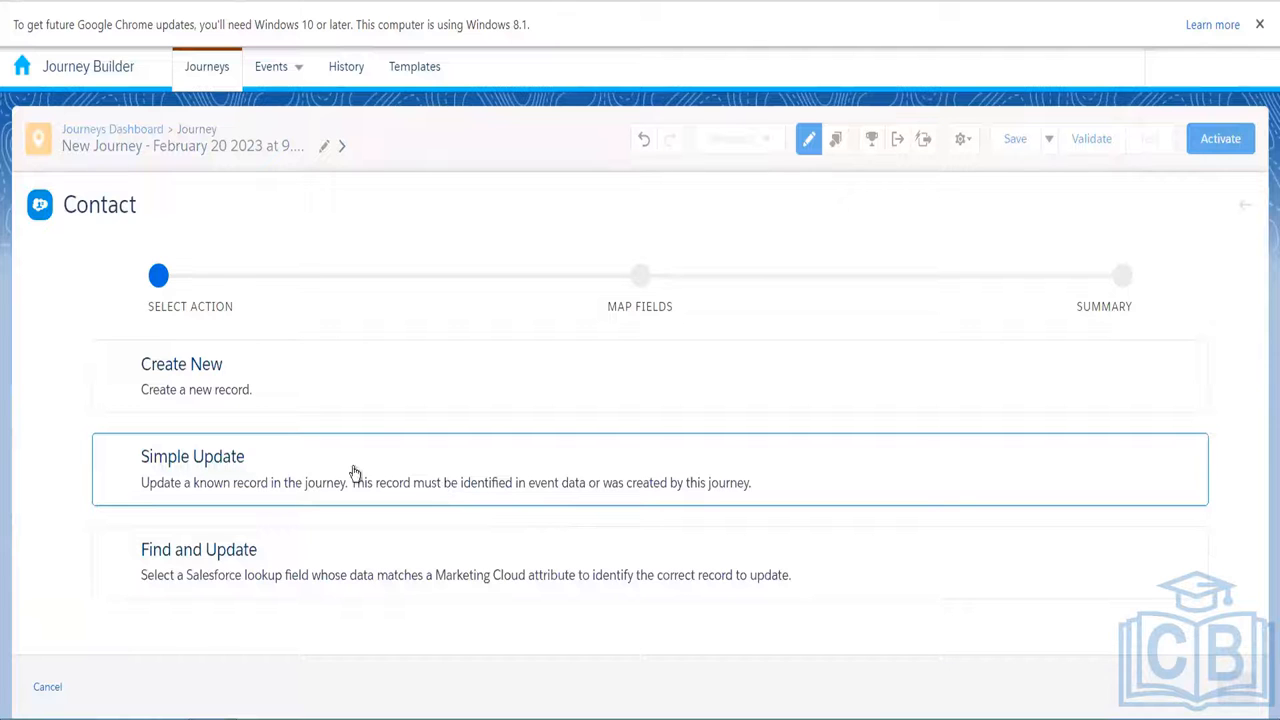
pyautogui.click(427, 482)
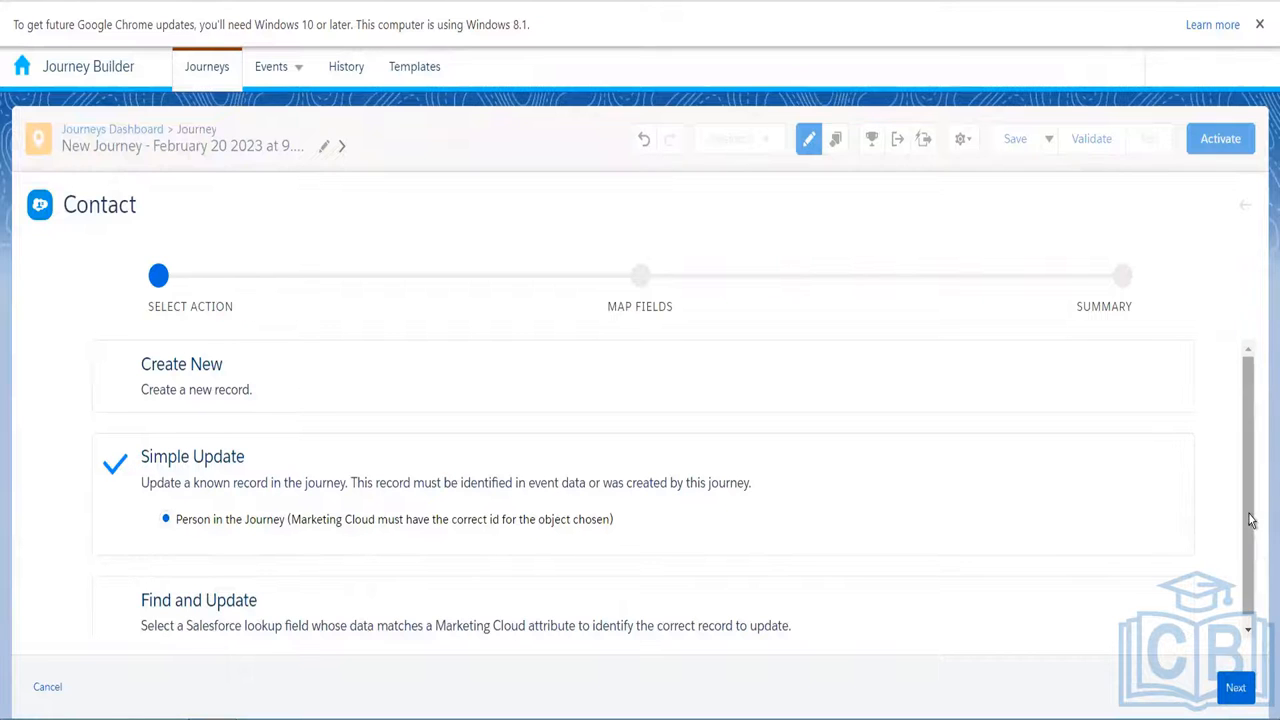
pyautogui.scroll(-1, 1057, 577)
pyautogui.click(634, 612)
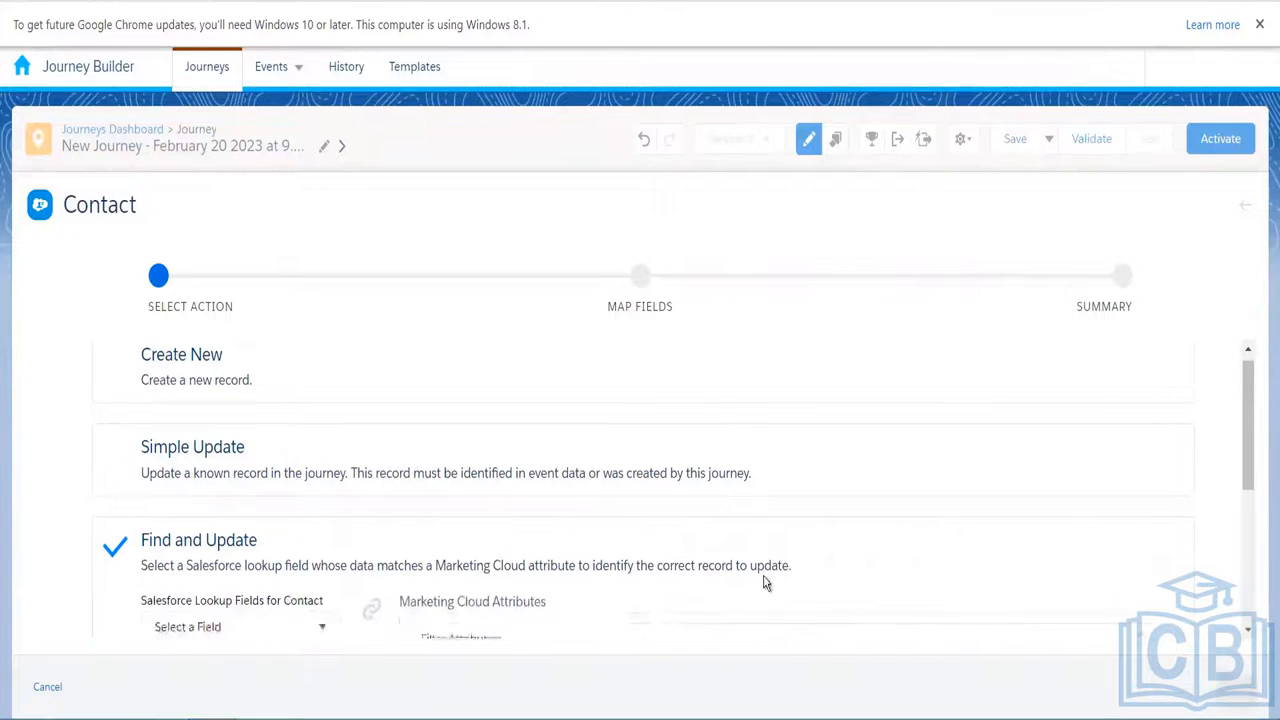
# - Match the Contact ID lookup field to the CustomerId attribute from the journey's Entry: TRIGGER data
pyautogui.moveTo(1252, 434); pyautogui.dragTo(1262, 508)
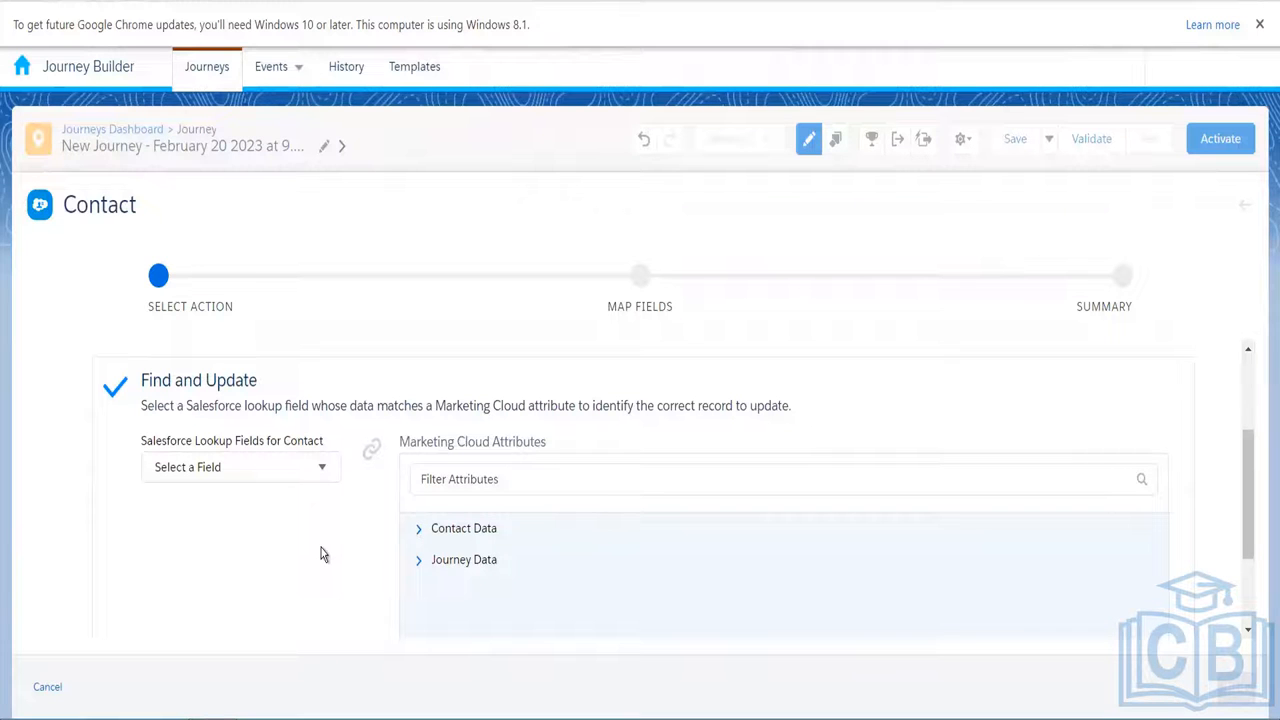
pyautogui.click(311, 478)
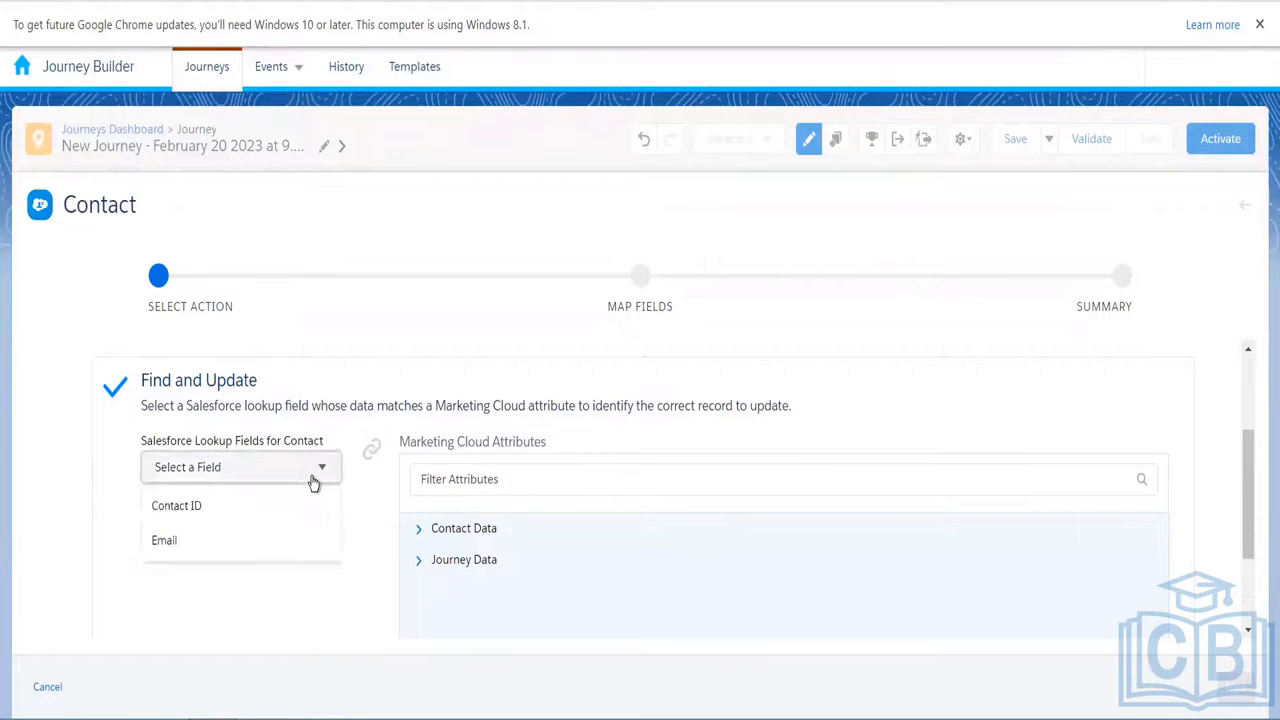
pyautogui.click(235, 517)
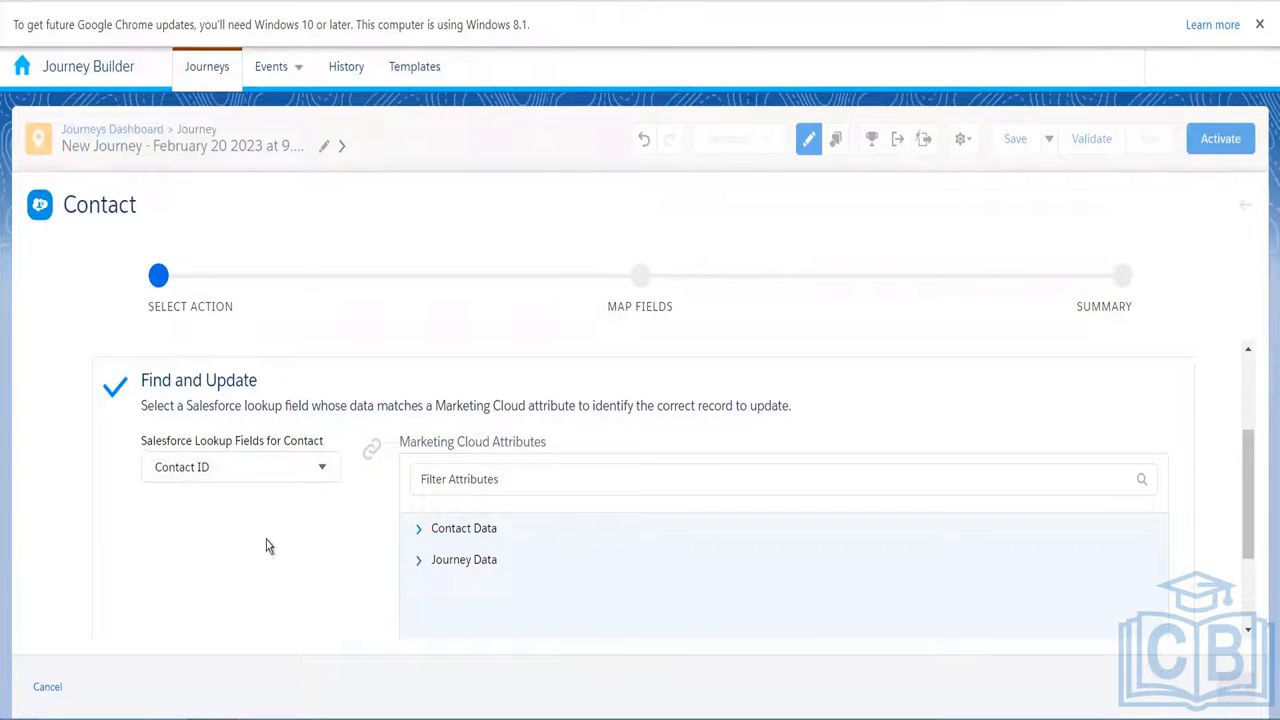
pyautogui.click(418, 561)
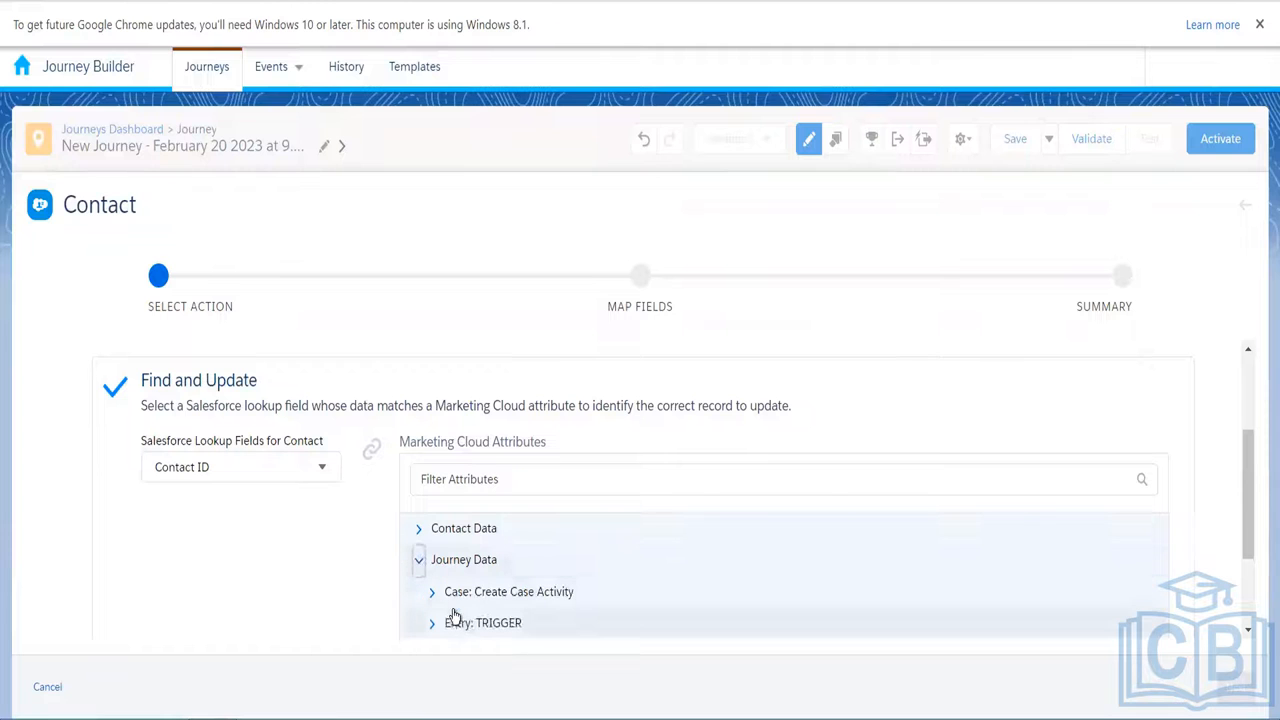
pyautogui.click(433, 625)
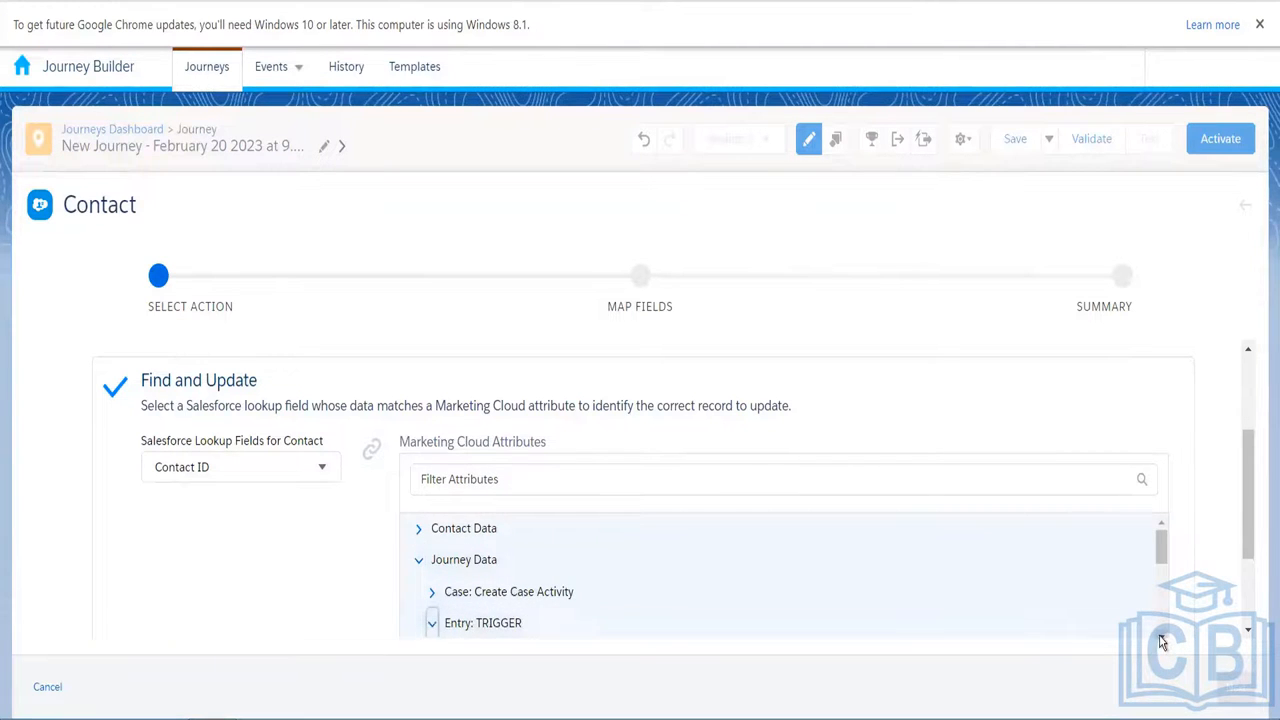
pyautogui.scroll(-5, 1162, 630)
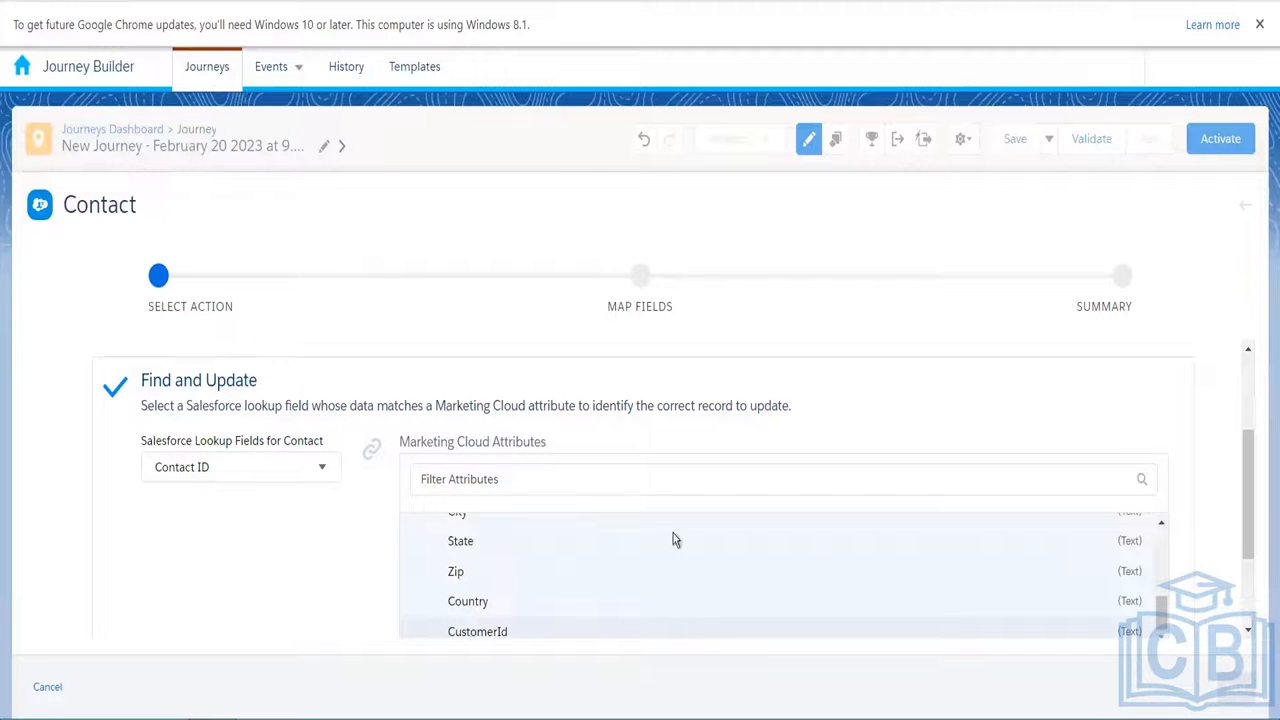
# - Set both multiple matching records and no records found to Do not update, and proceed to field mapping
pyautogui.moveTo(1249, 537); pyautogui.dragTo(1250, 573)
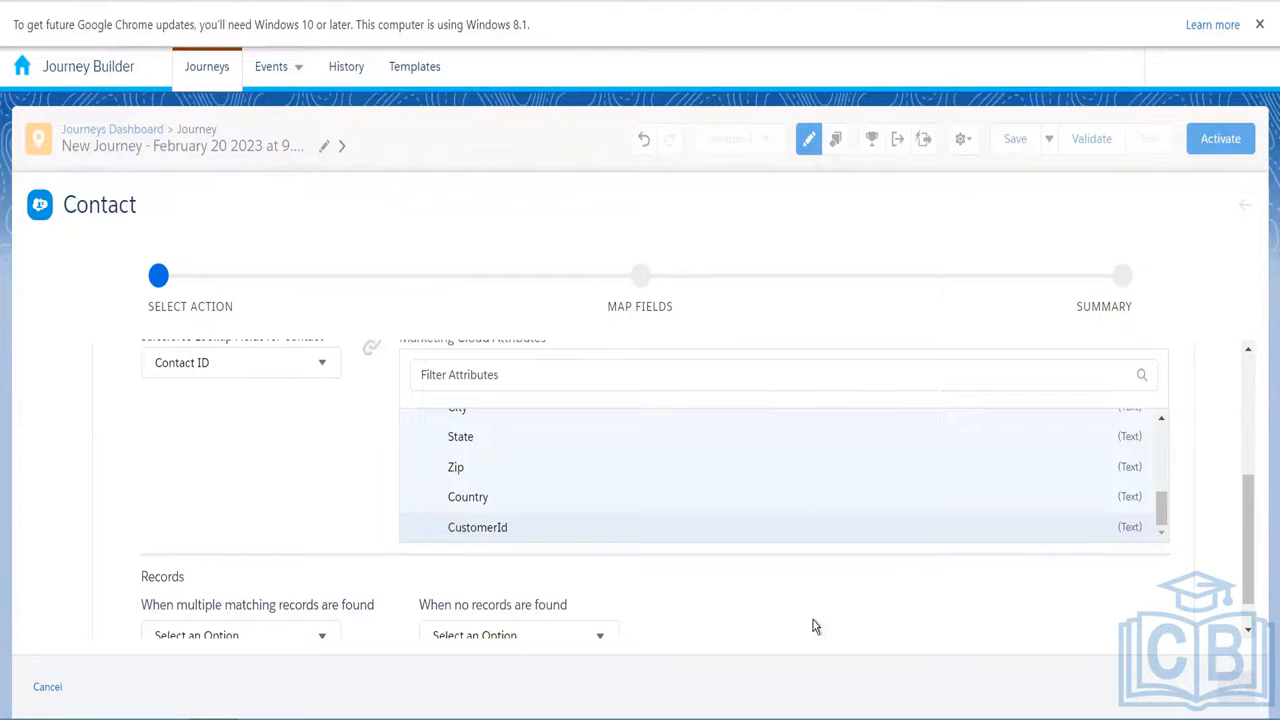
pyautogui.scroll(-1, 1255, 630)
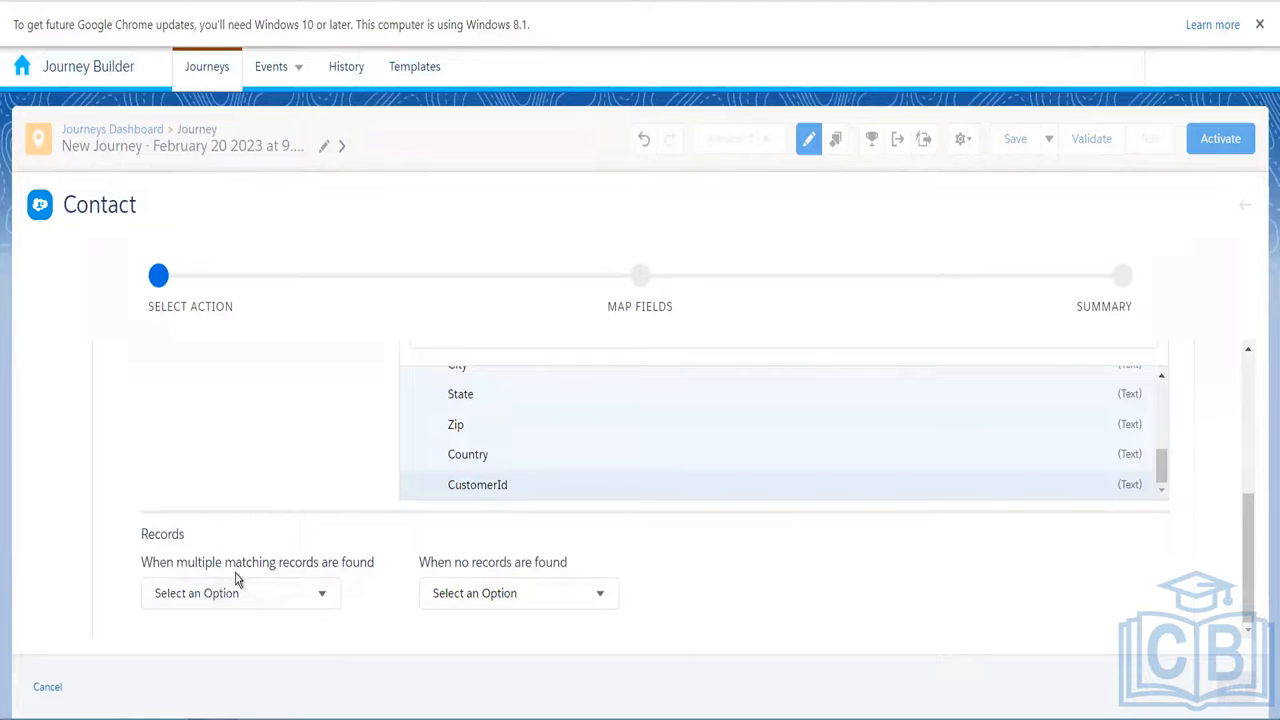
pyautogui.click(323, 595)
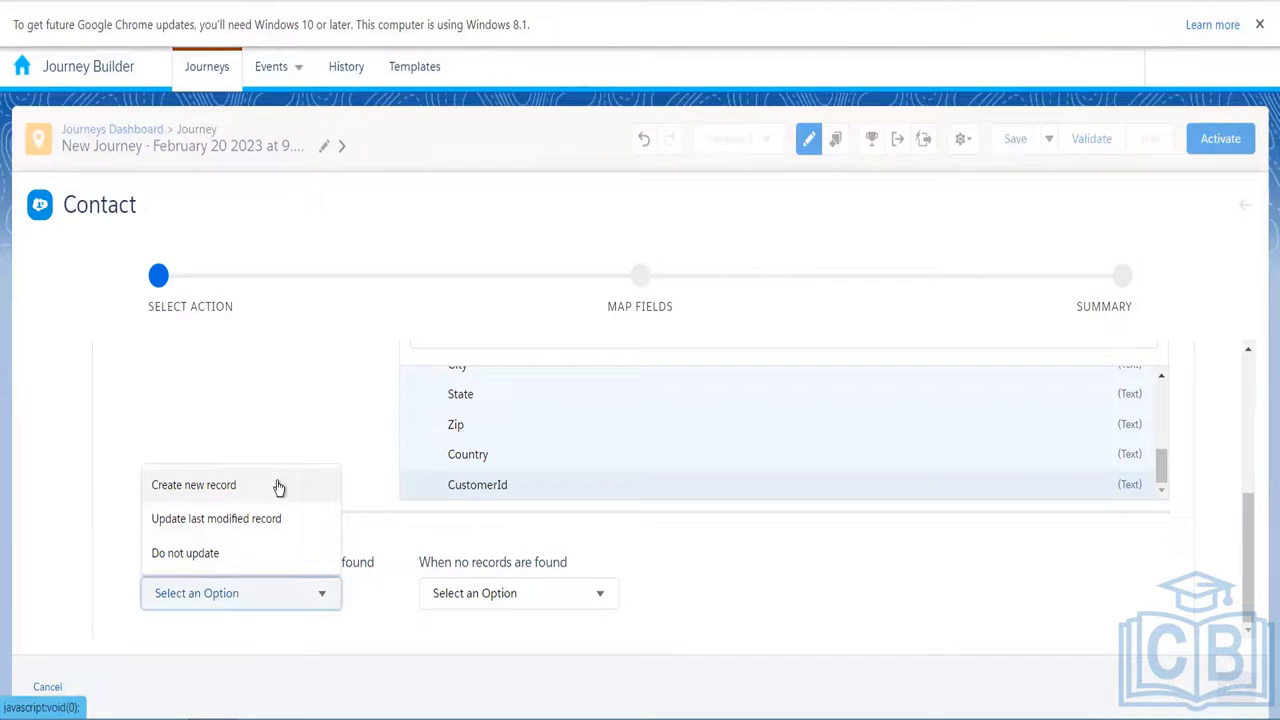
pyautogui.click(276, 556)
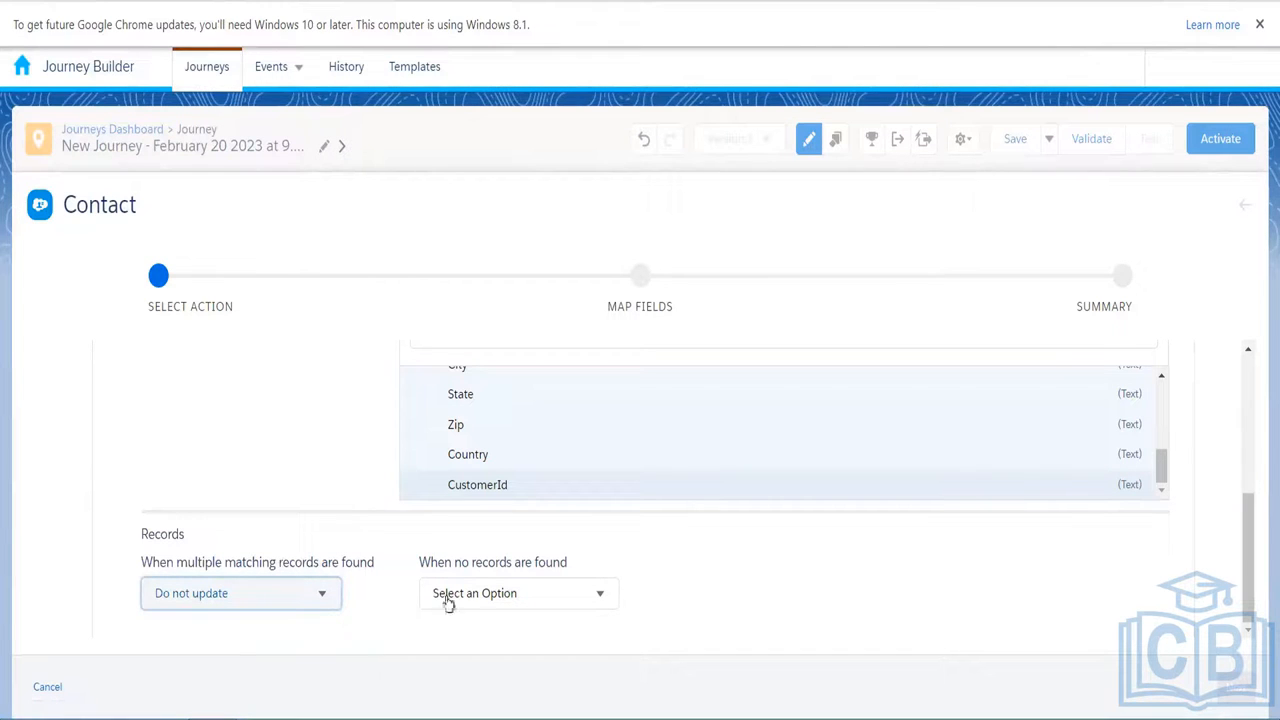
pyautogui.click(600, 597)
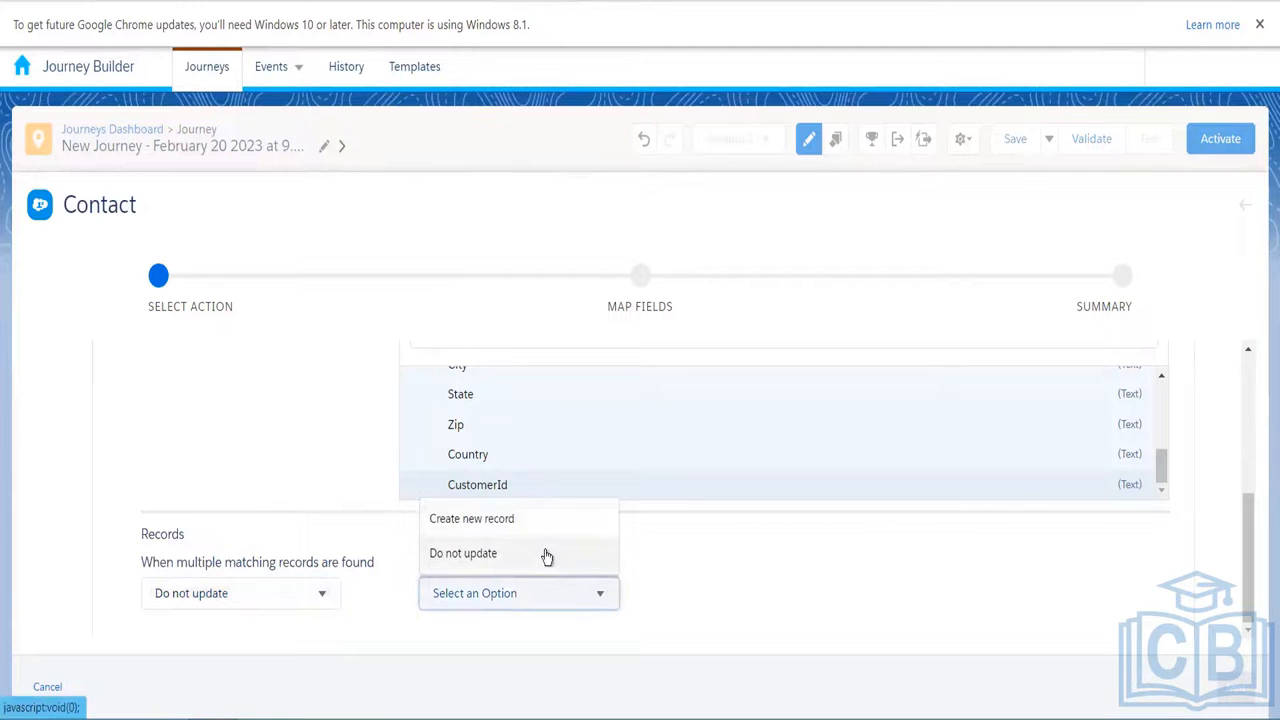
pyautogui.click(547, 553)
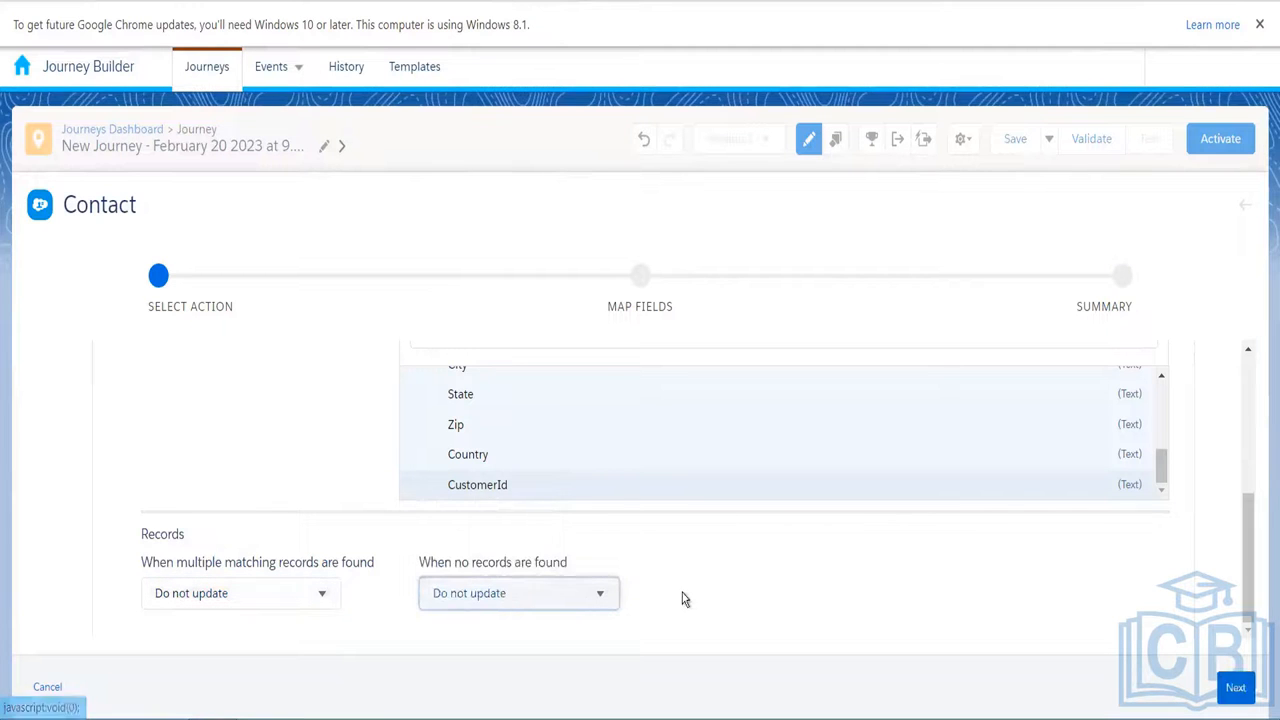
pyautogui.click(1236, 689)
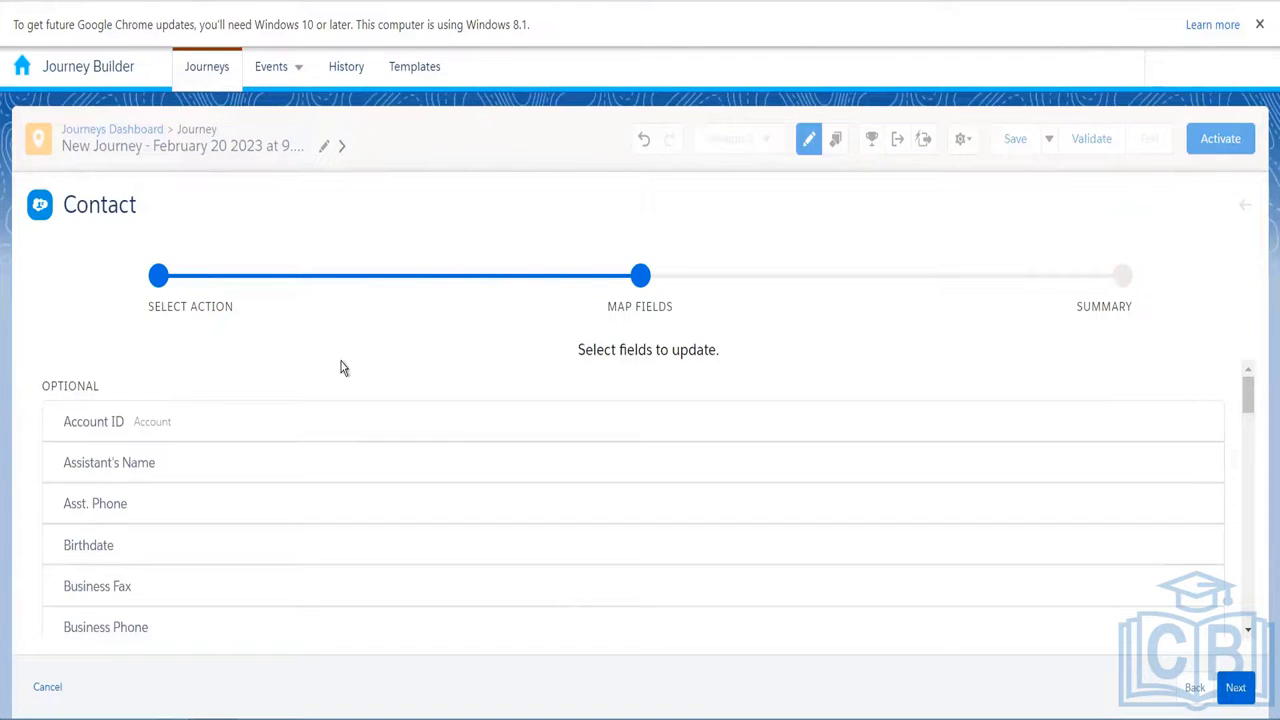
# - Search the Contact's optional fields for "email" and look through the matching and neighbouring fields
pyautogui.hotkey('ctrl', 'f')
pyautogui.write('email')
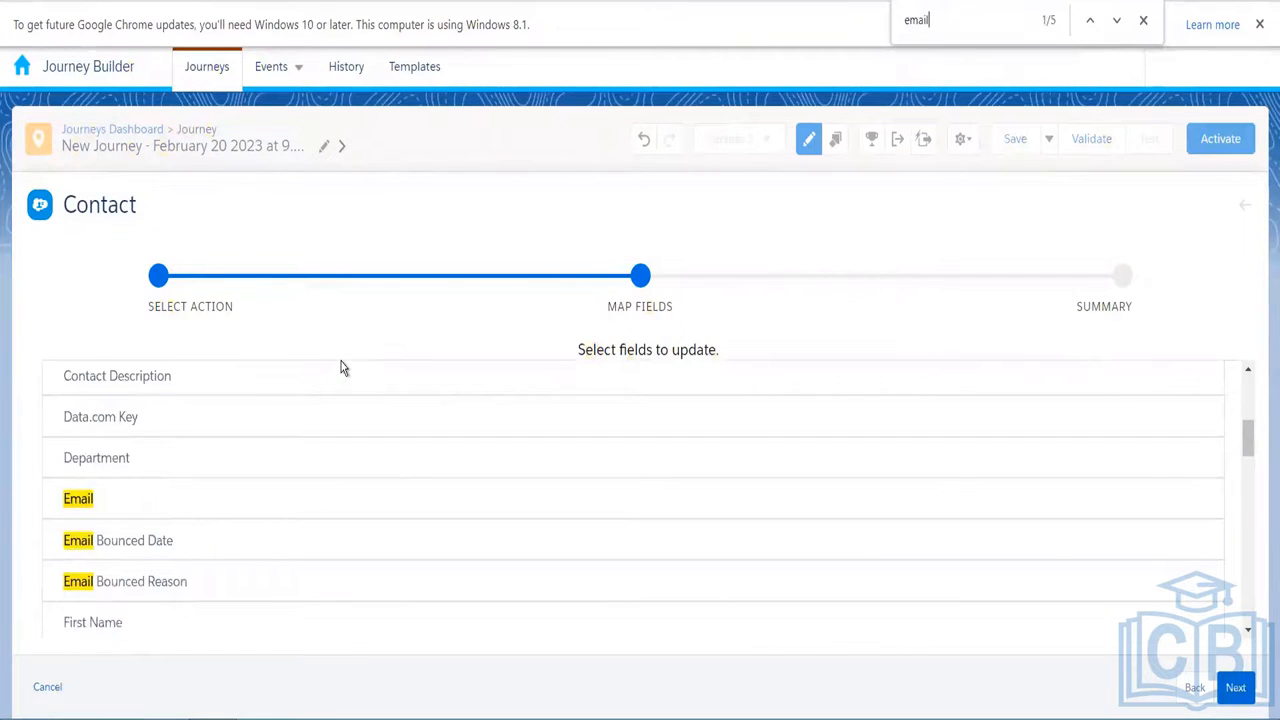
pyautogui.press('Return')
pyautogui.press('Return')
pyautogui.press('Return')
pyautogui.press('Return')
pyautogui.press('Return')
pyautogui.press('Return')
pyautogui.press('Return')
pyautogui.moveTo(1248, 435)
pyautogui.mouseDown()
pyautogui.moveTo(1249, 391)
pyautogui.moveTo(1262, 645)
pyautogui.moveTo(1262, 418)
pyautogui.mouseUp()
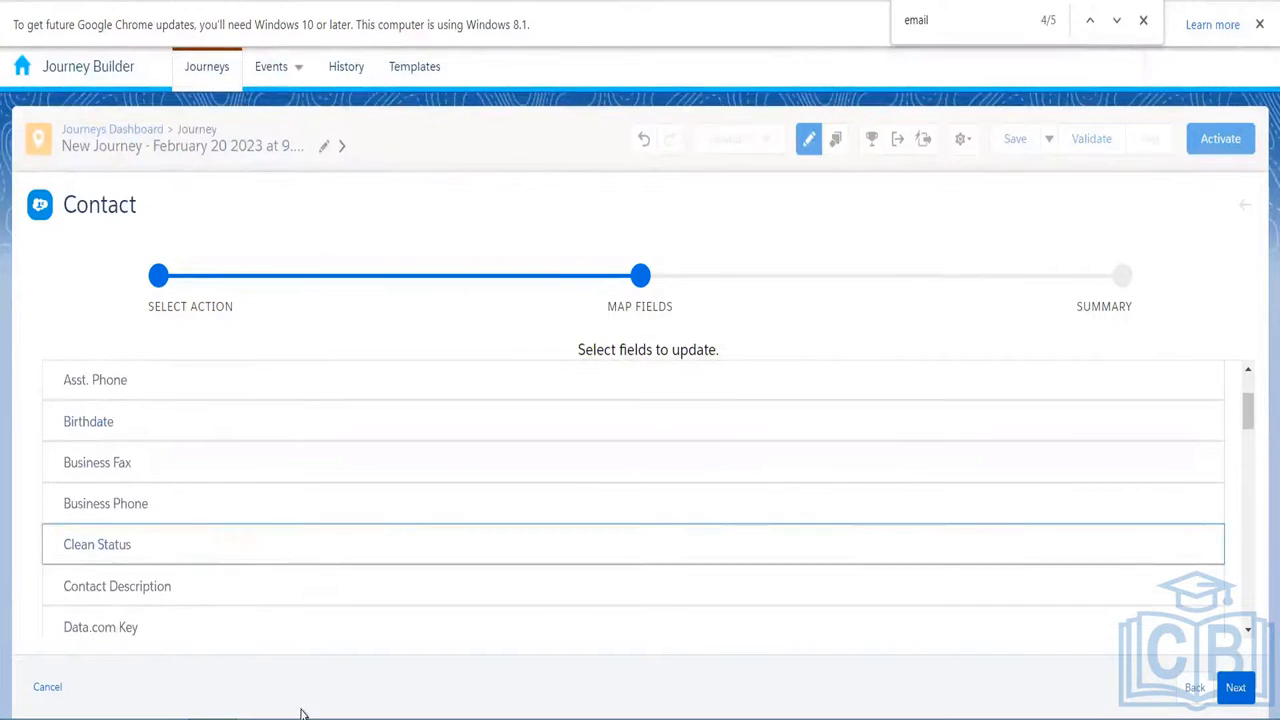
pyautogui.click(140, 557)
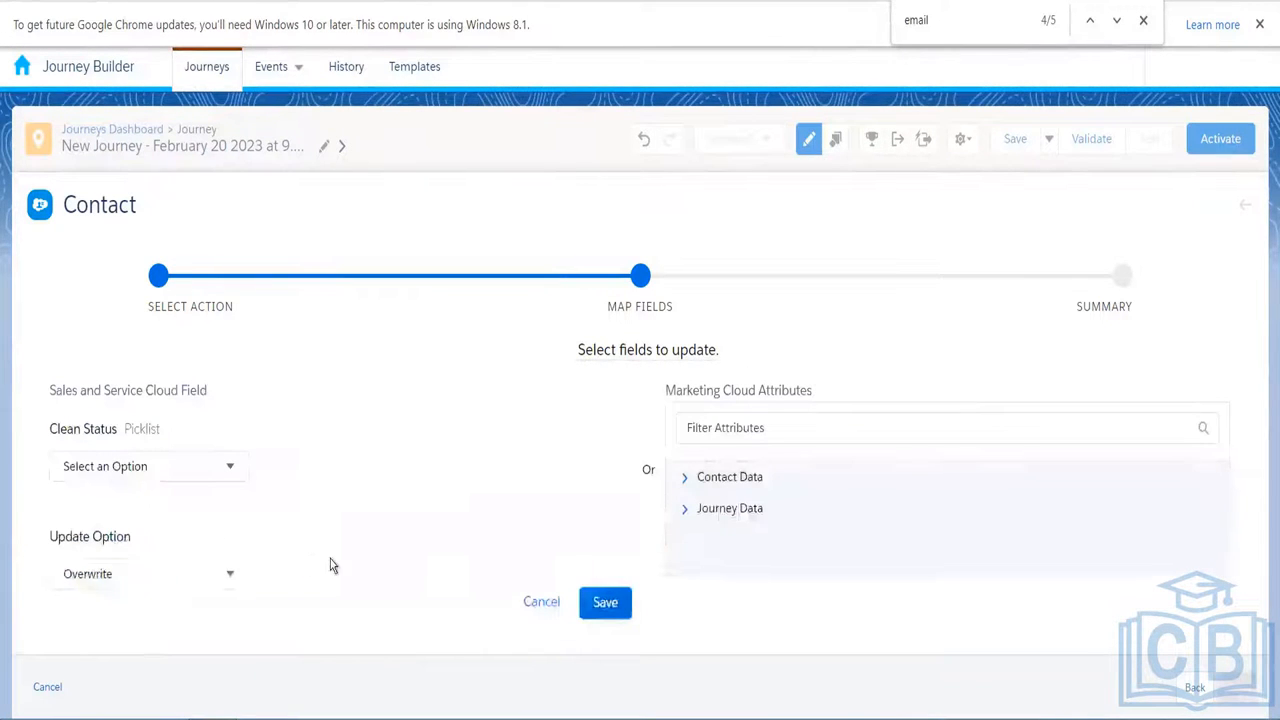
pyautogui.click(200, 476)
pyautogui.moveTo(243, 363)
pyautogui.mouseDown()
pyautogui.moveTo(243, 437)
pyautogui.moveTo(240, 350)
pyautogui.mouseUp()
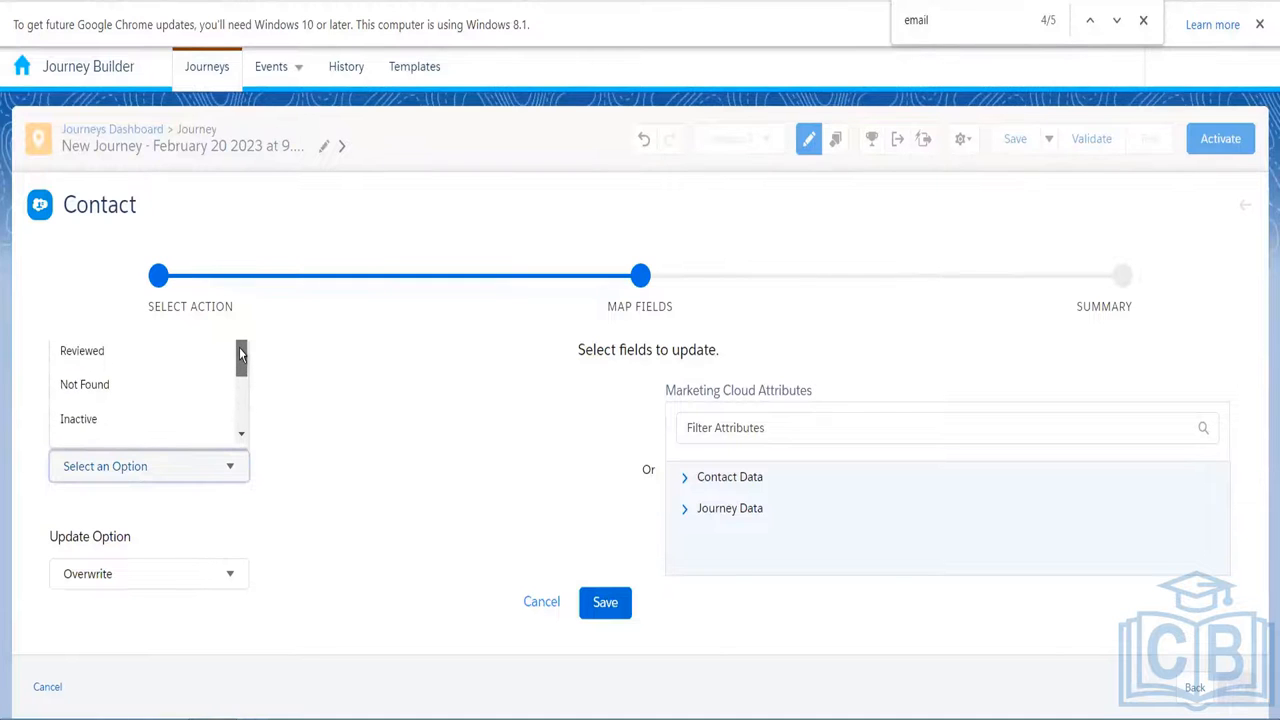
pyautogui.click(360, 492)
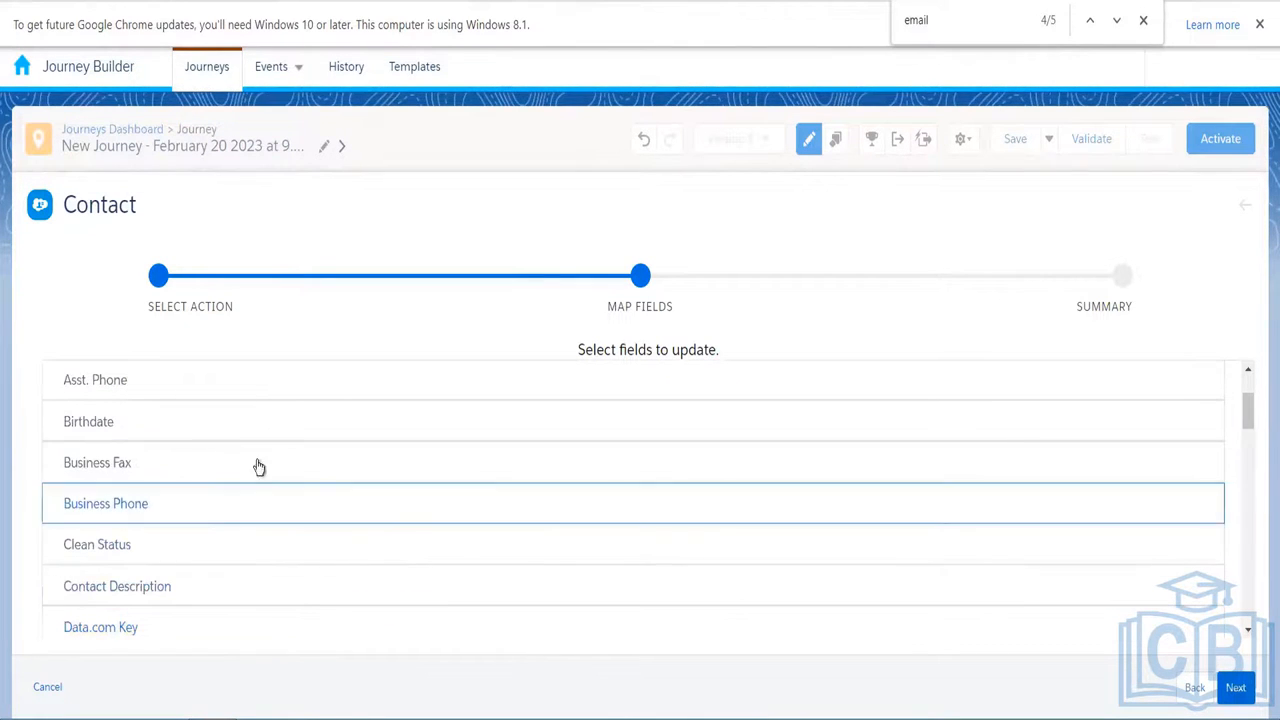
# - Set the Contact Description field to "Email Sent" with the Overwrite update option and save the mapping
pyautogui.click(341, 597)
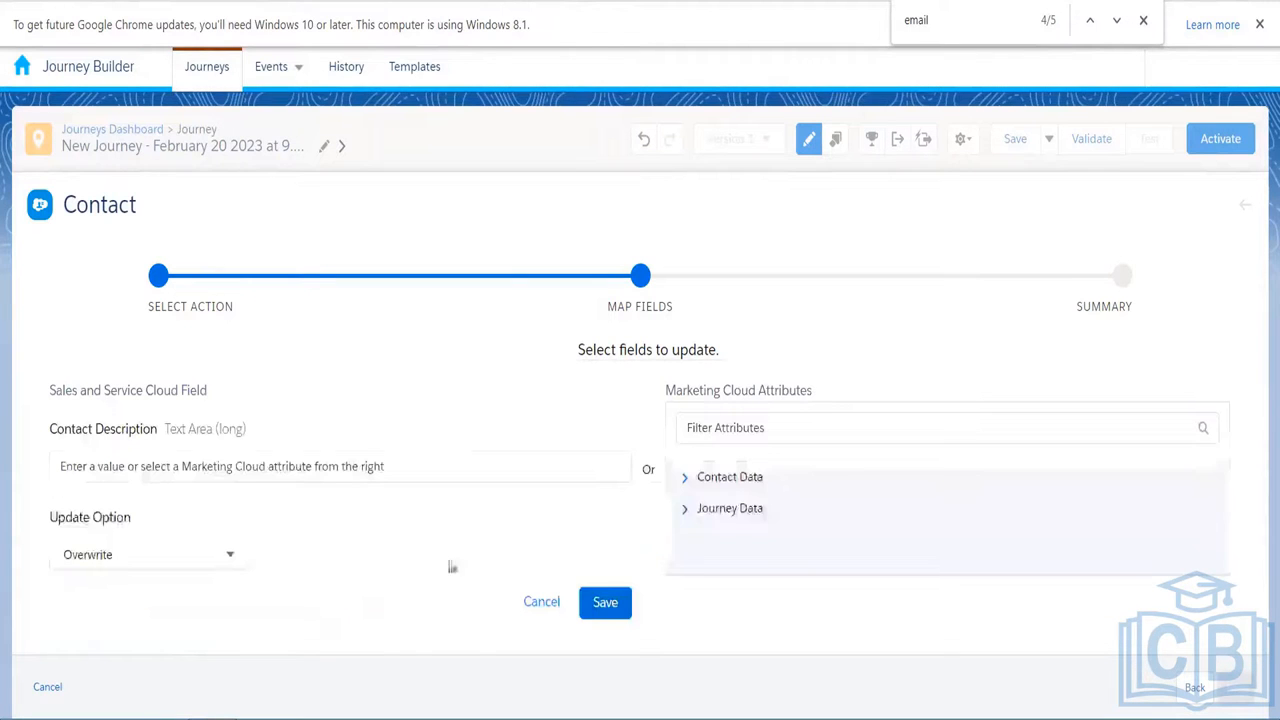
pyautogui.click(493, 476)
pyautogui.write('E')
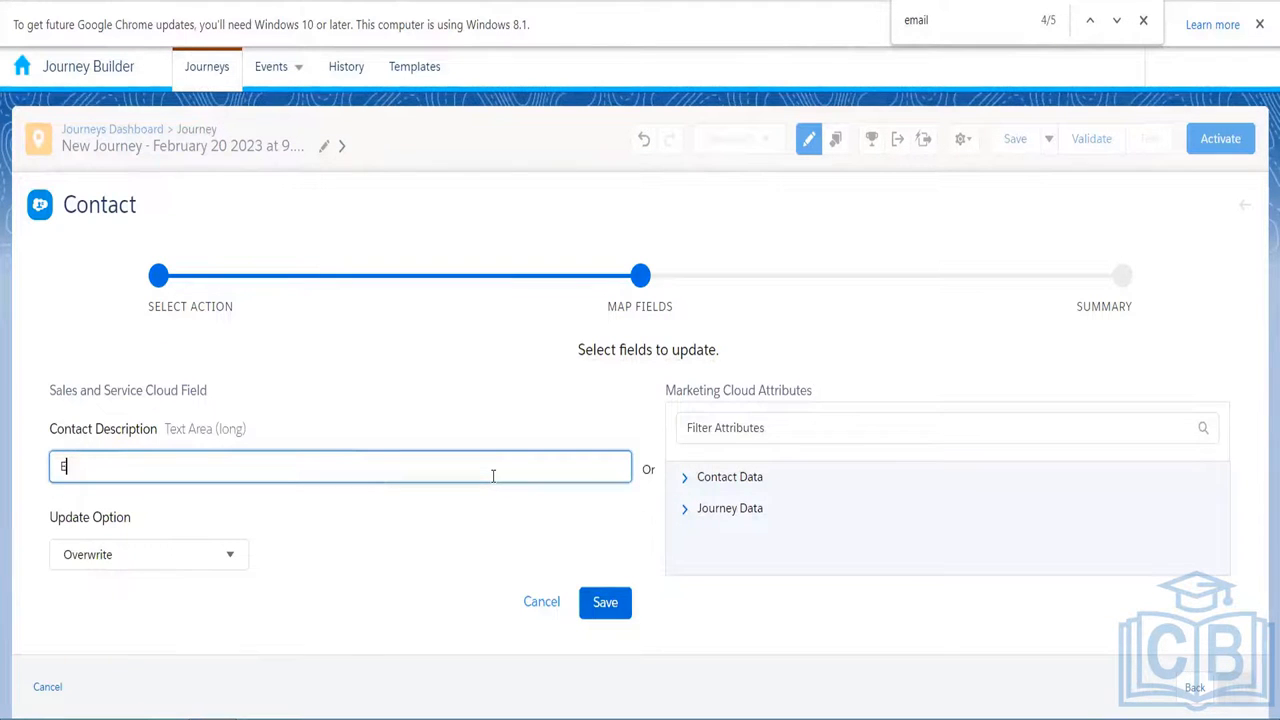
pyautogui.write('mail Sent')
pyautogui.click(387, 585)
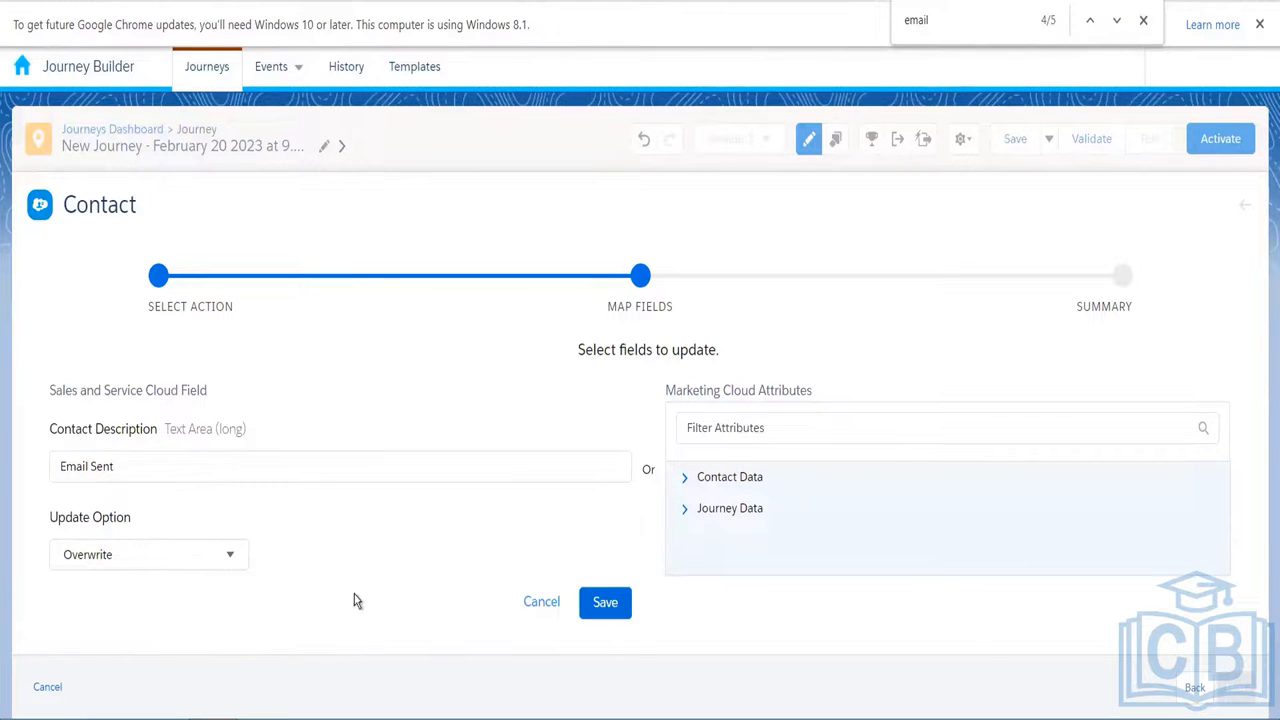
pyautogui.click(621, 606)
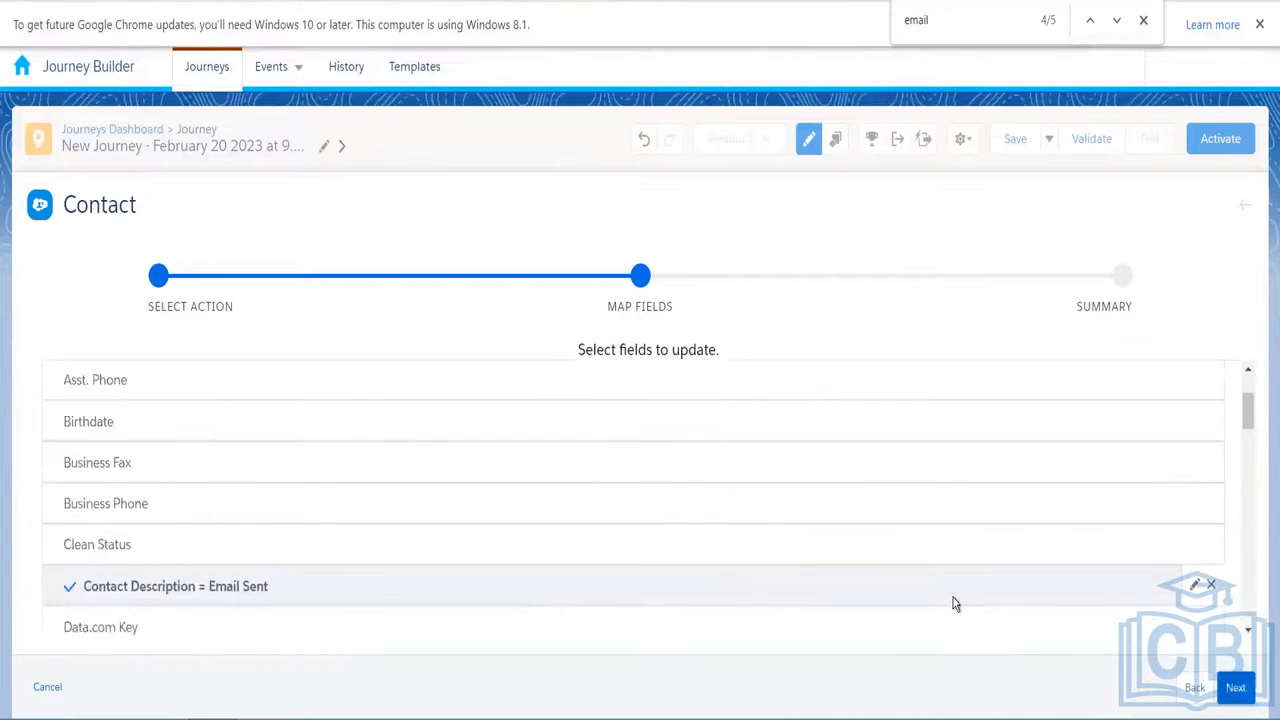
# - Check the Contact's mapped fields, continue to the summary, and finish configuring the activity
pyautogui.moveTo(1248, 420); pyautogui.dragTo(1243, 371)
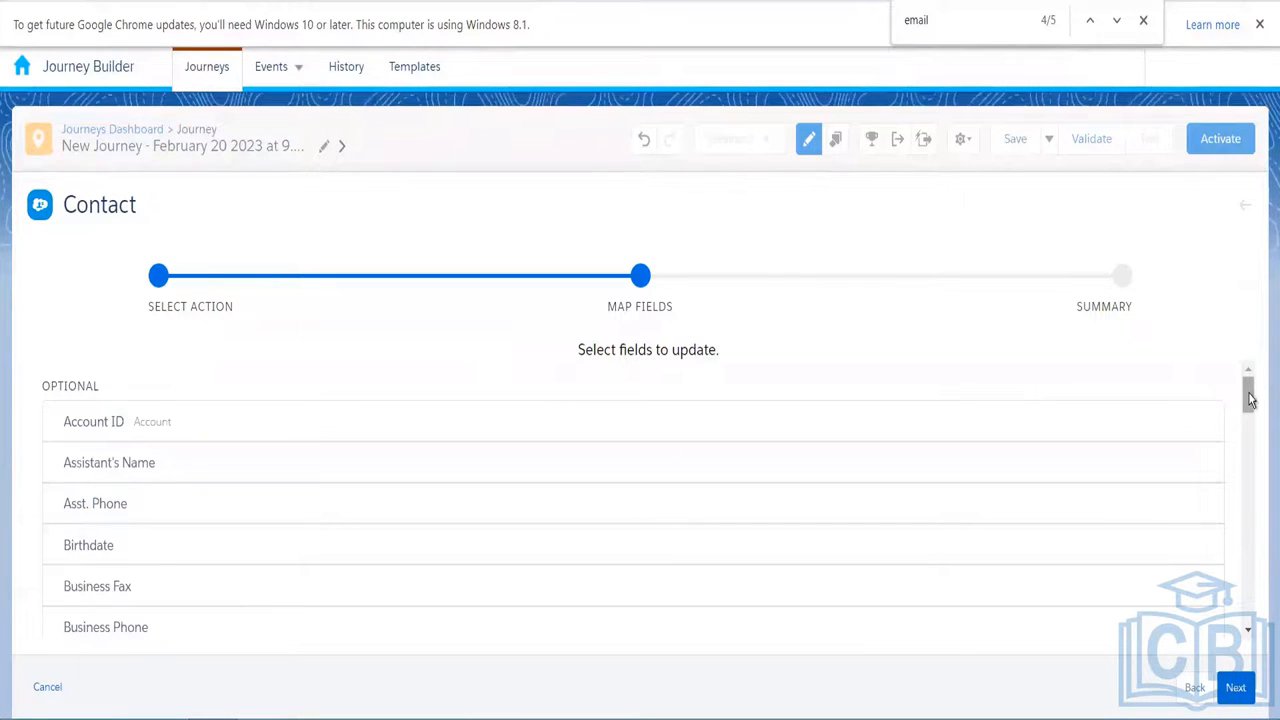
pyautogui.click(1253, 424)
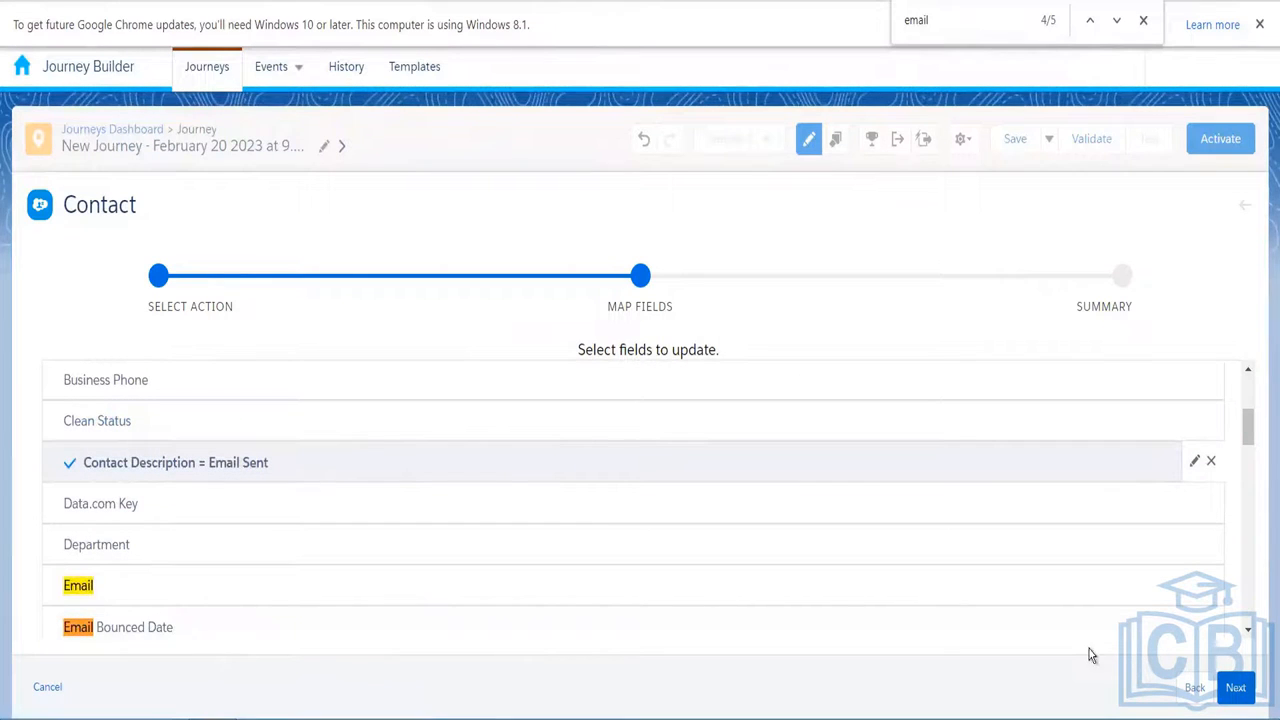
pyautogui.click(1238, 686)
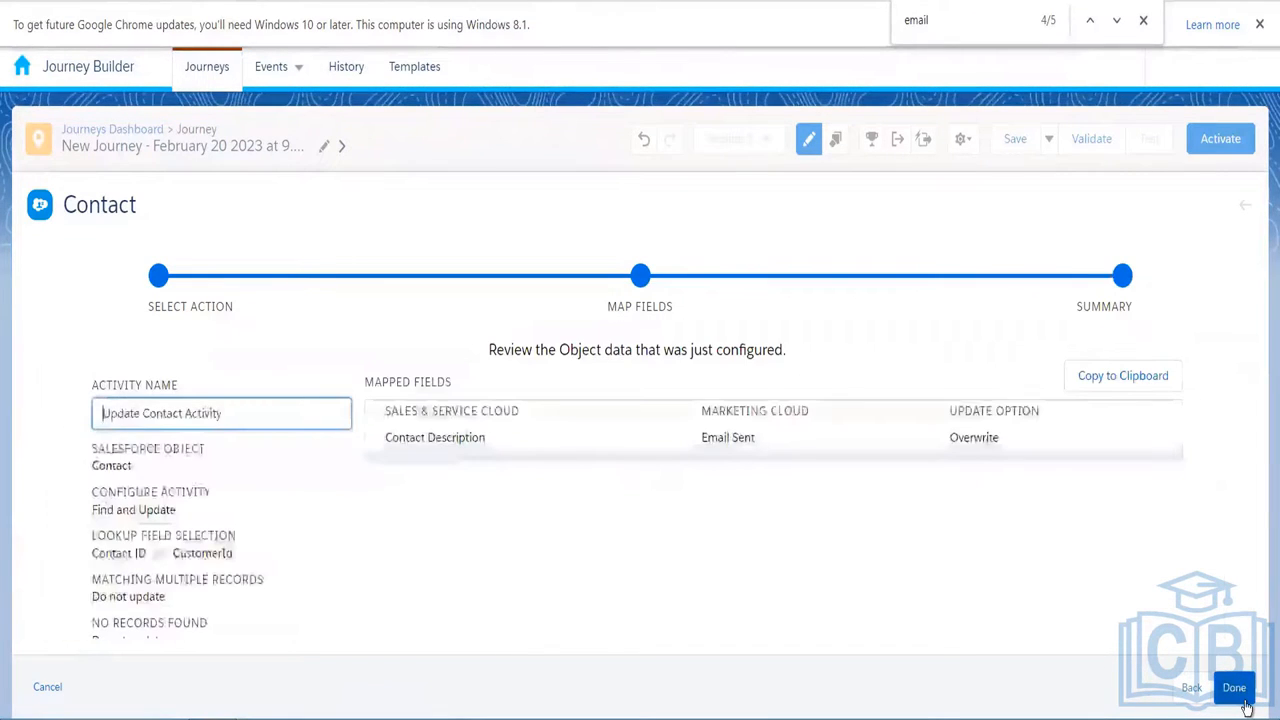
pyautogui.click(1244, 703)
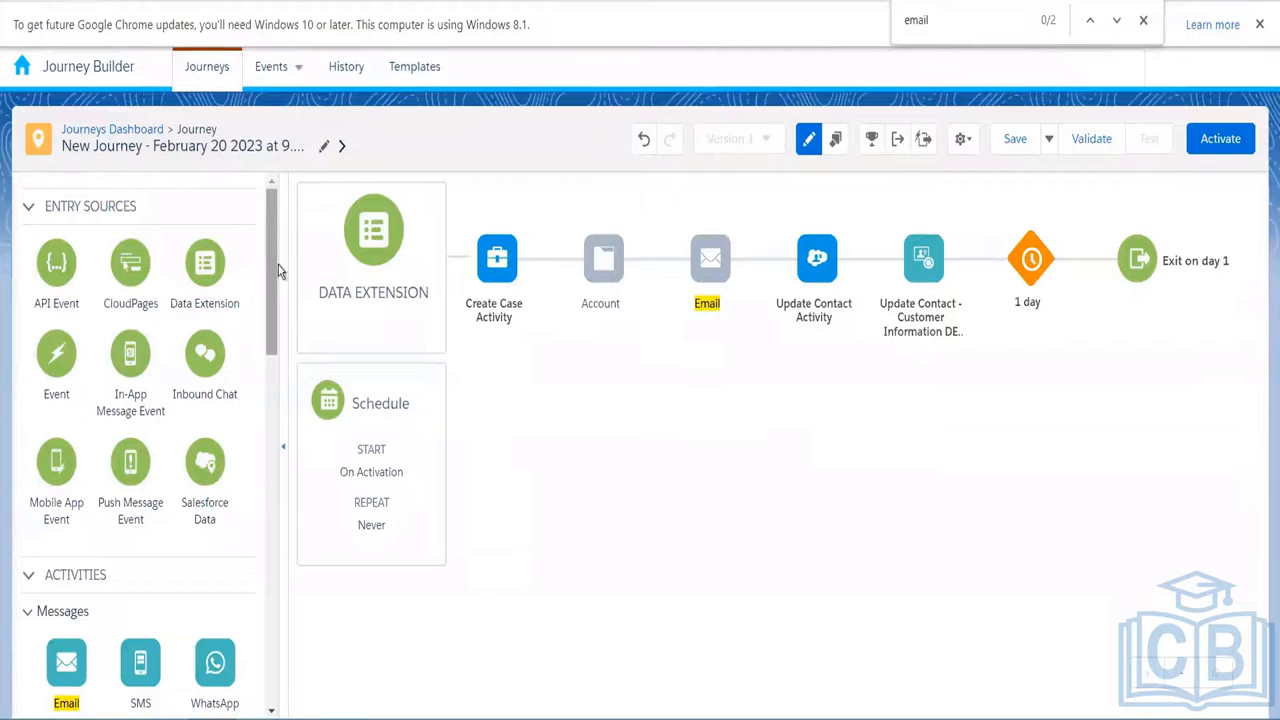
# - Add an Object Activity between the data extension entry source and Create Case Activity, and open its configuration
pyautogui.moveTo(271, 264); pyautogui.dragTo(268, 672)
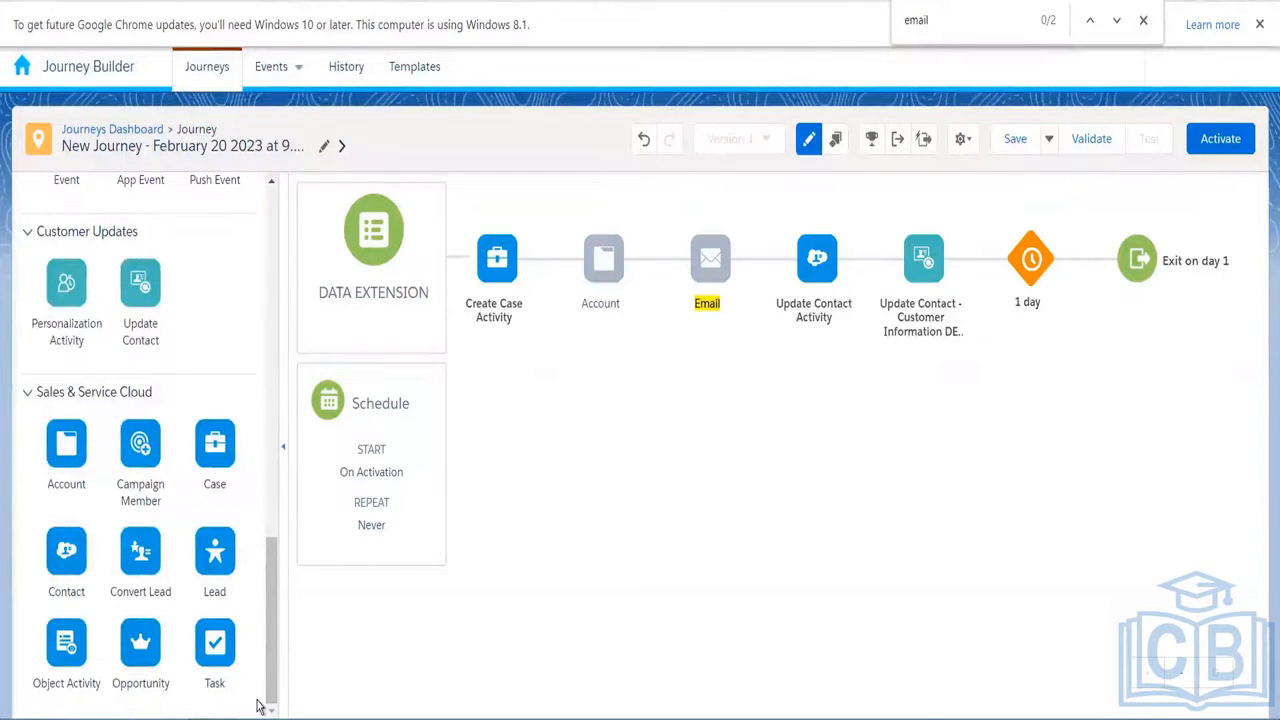
pyautogui.moveTo(68, 650); pyautogui.dragTo(463, 257)
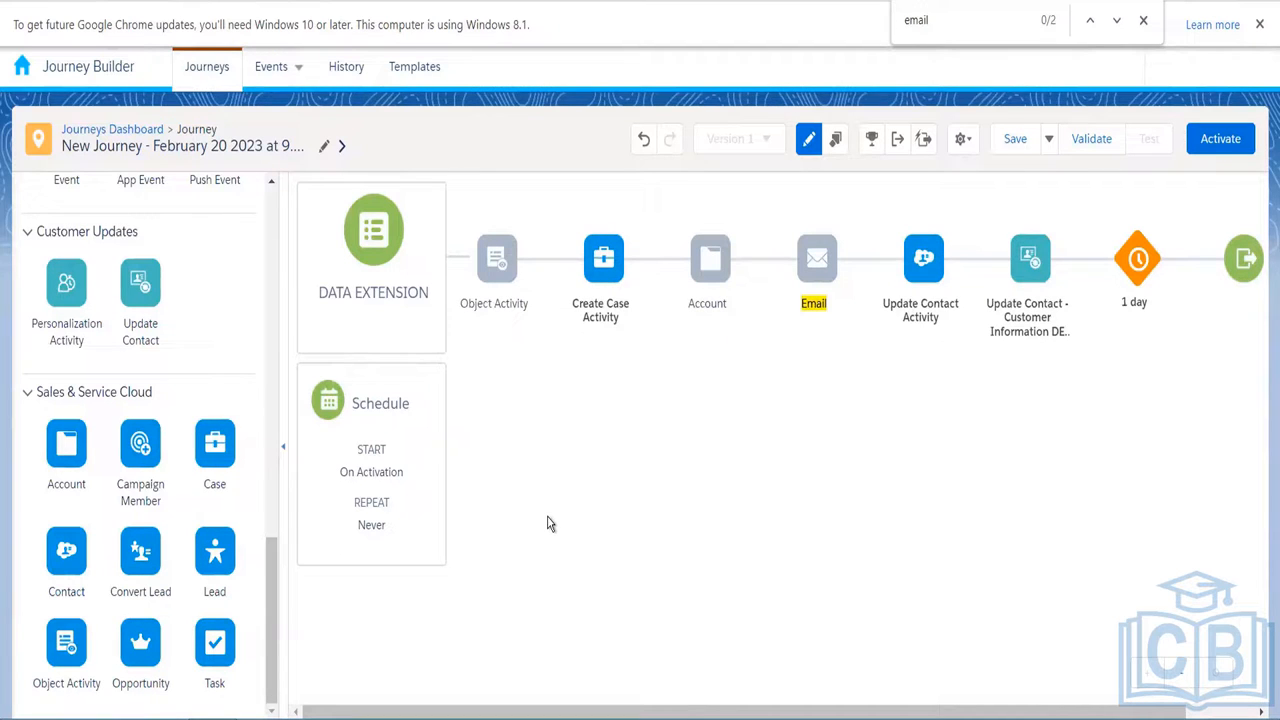
pyautogui.click(497, 272)
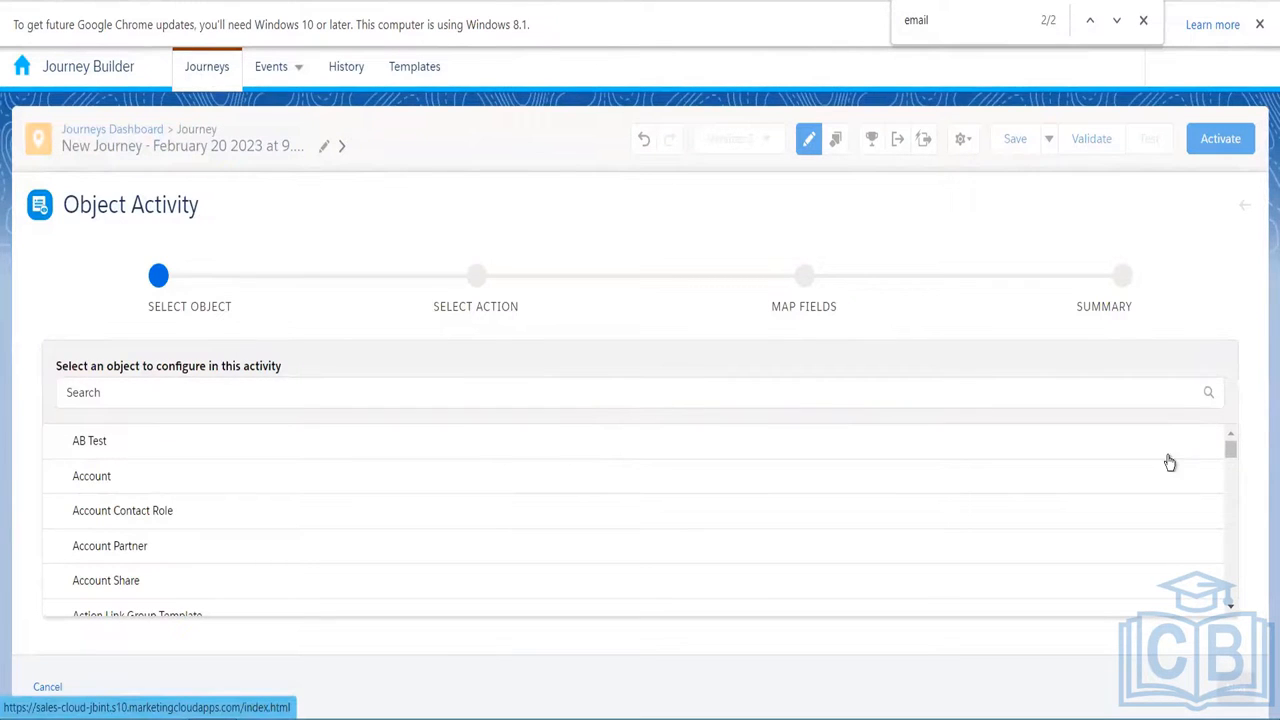
# - Choose Idea as the object for the Object Activity and continue to the action selection
pyautogui.moveTo(1231, 451); pyautogui.dragTo(1240, 514)
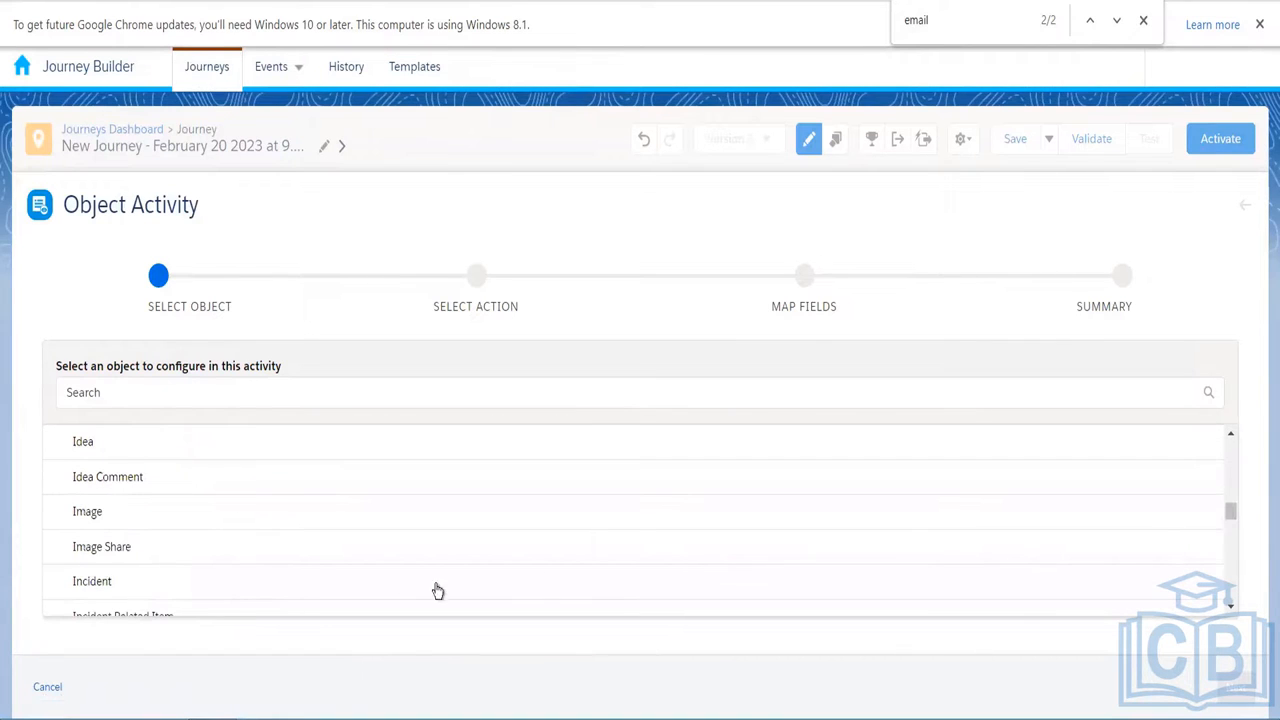
pyautogui.click(193, 452)
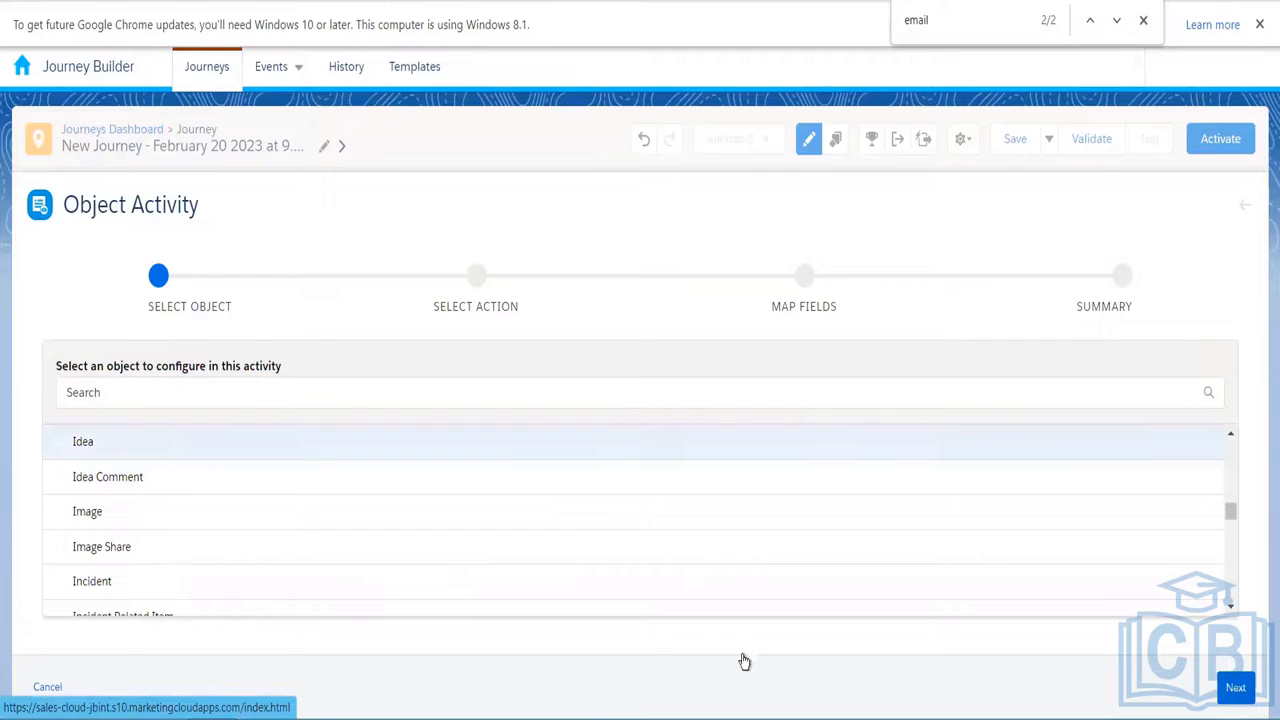
pyautogui.click(1236, 689)
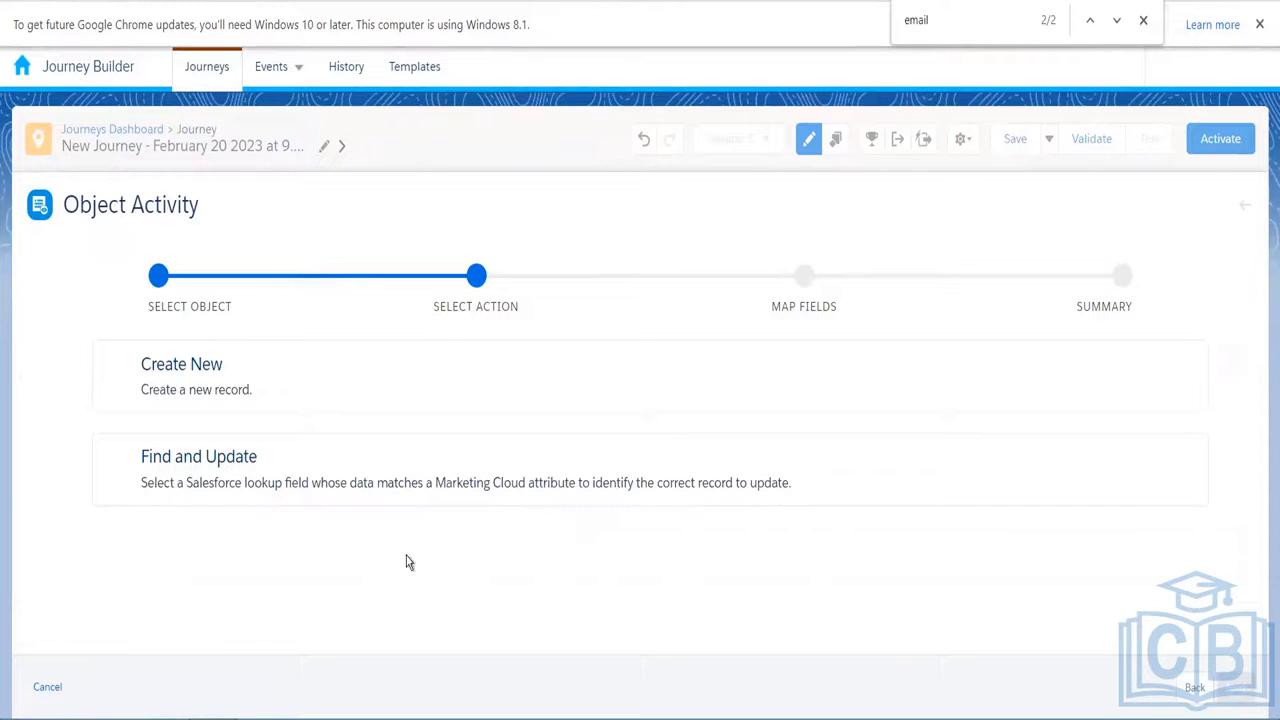
pyautogui.click(159, 276)
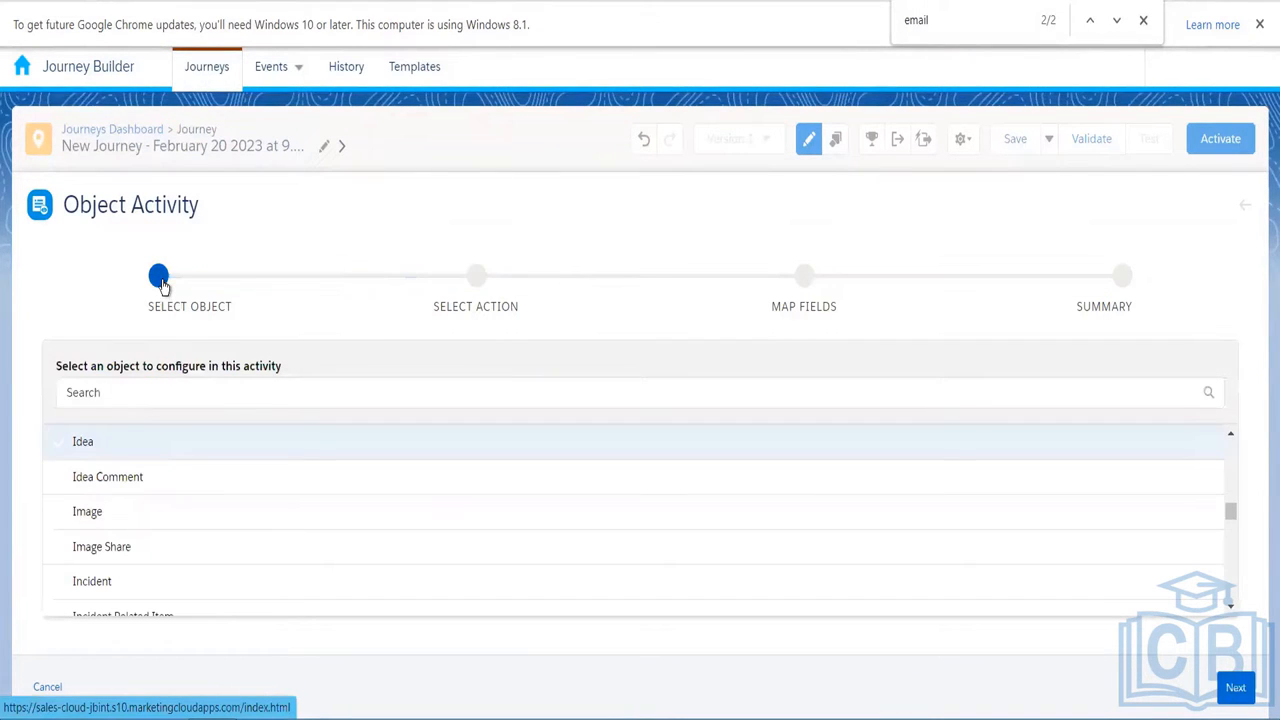
pyautogui.click(229, 393)
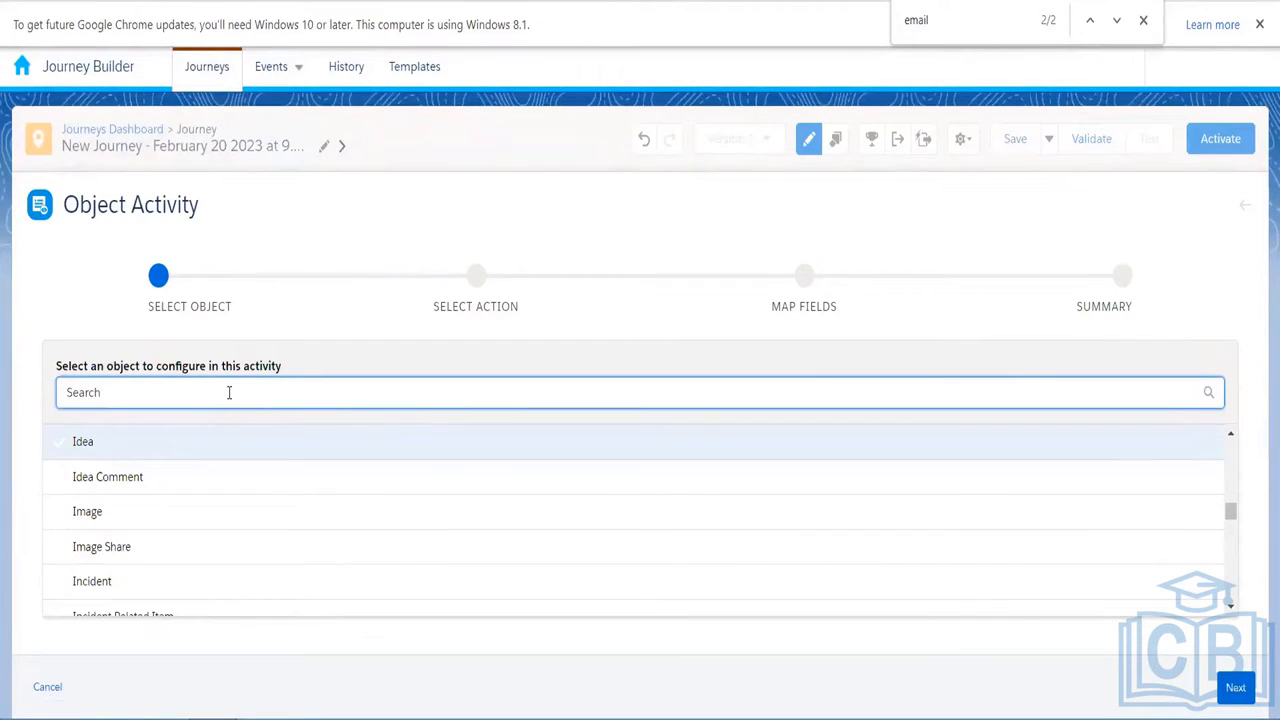
pyautogui.click(1238, 692)
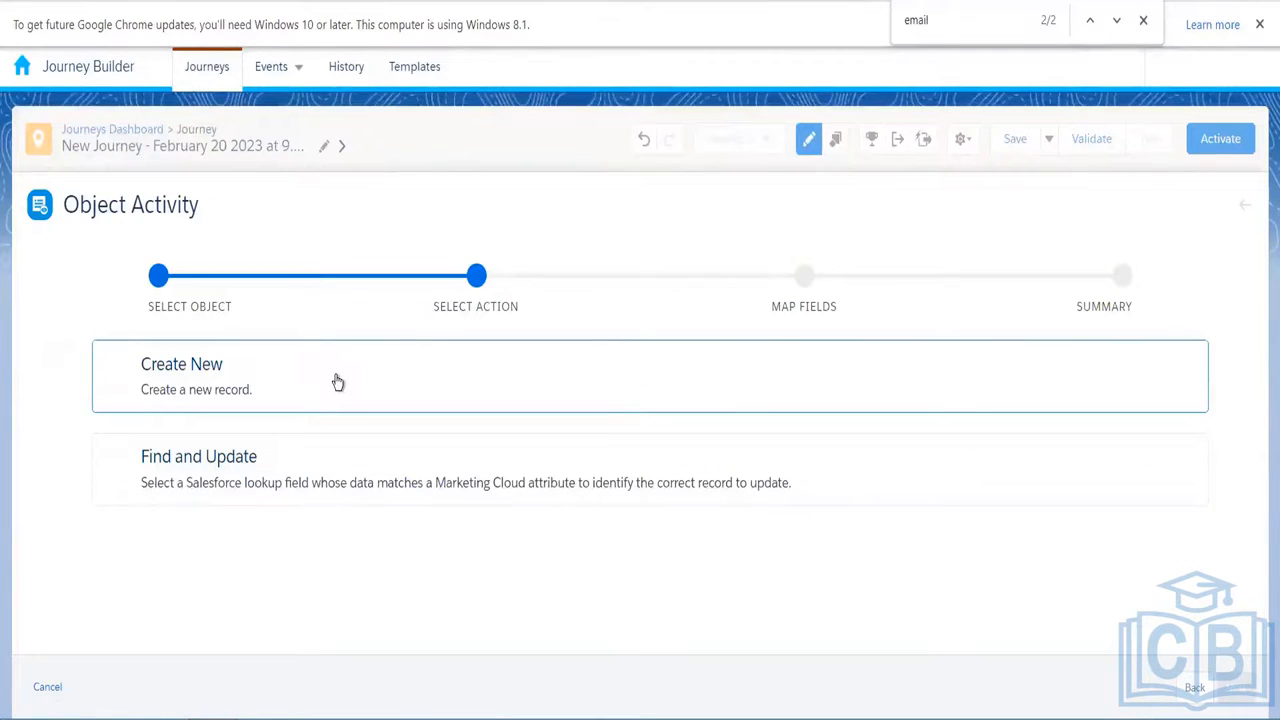
# - Choose Create New as the action and map the Idea's Title field to the Name attribute from the journey's entry data
pyautogui.click(334, 380)
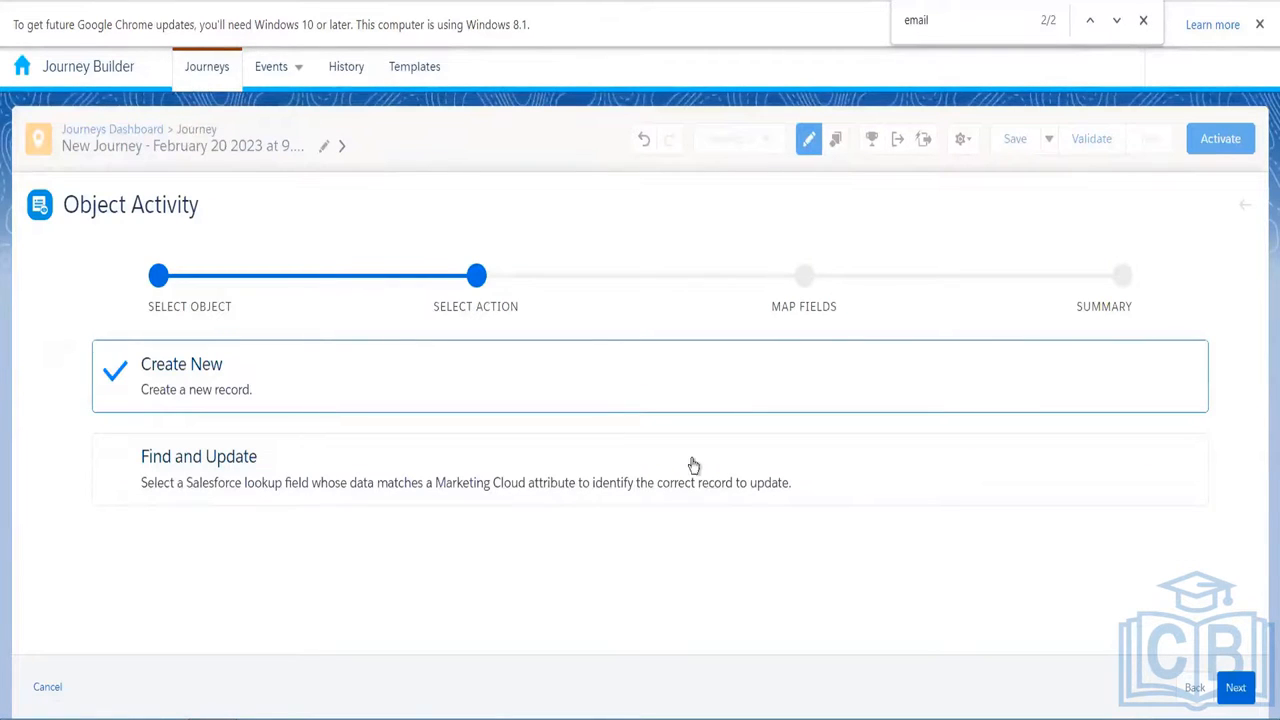
pyautogui.click(1236, 690)
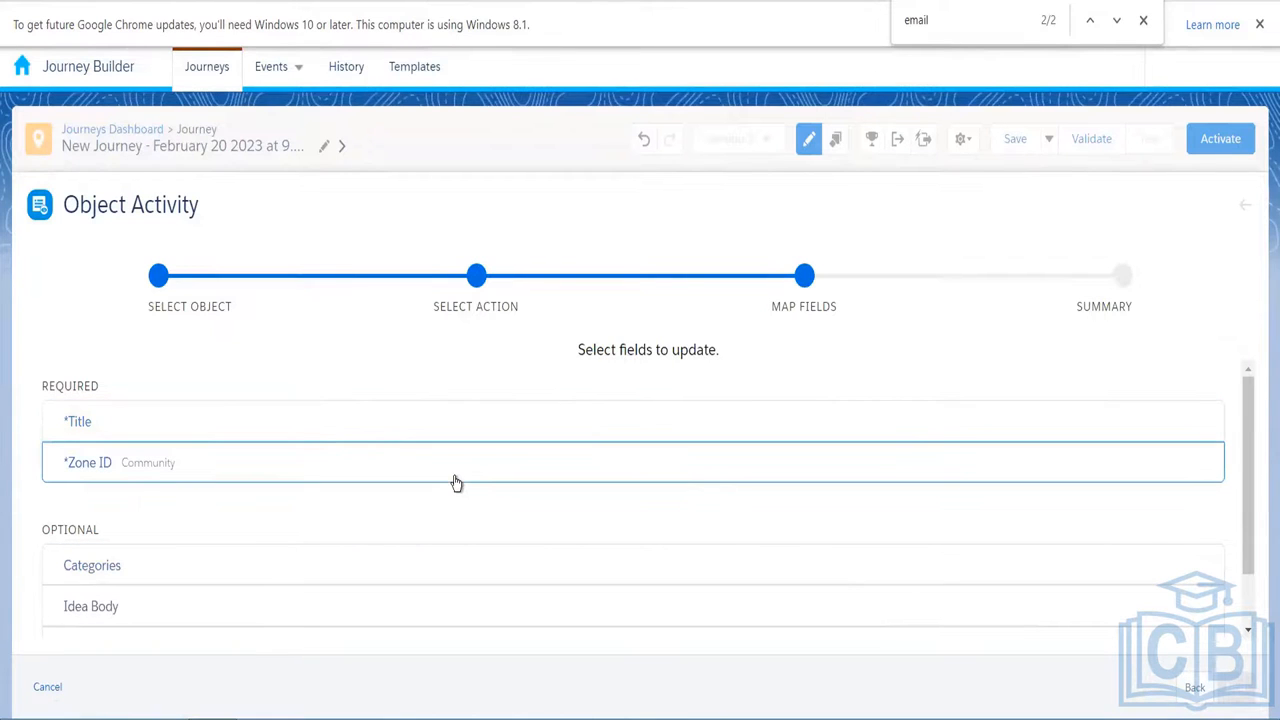
pyautogui.click(377, 438)
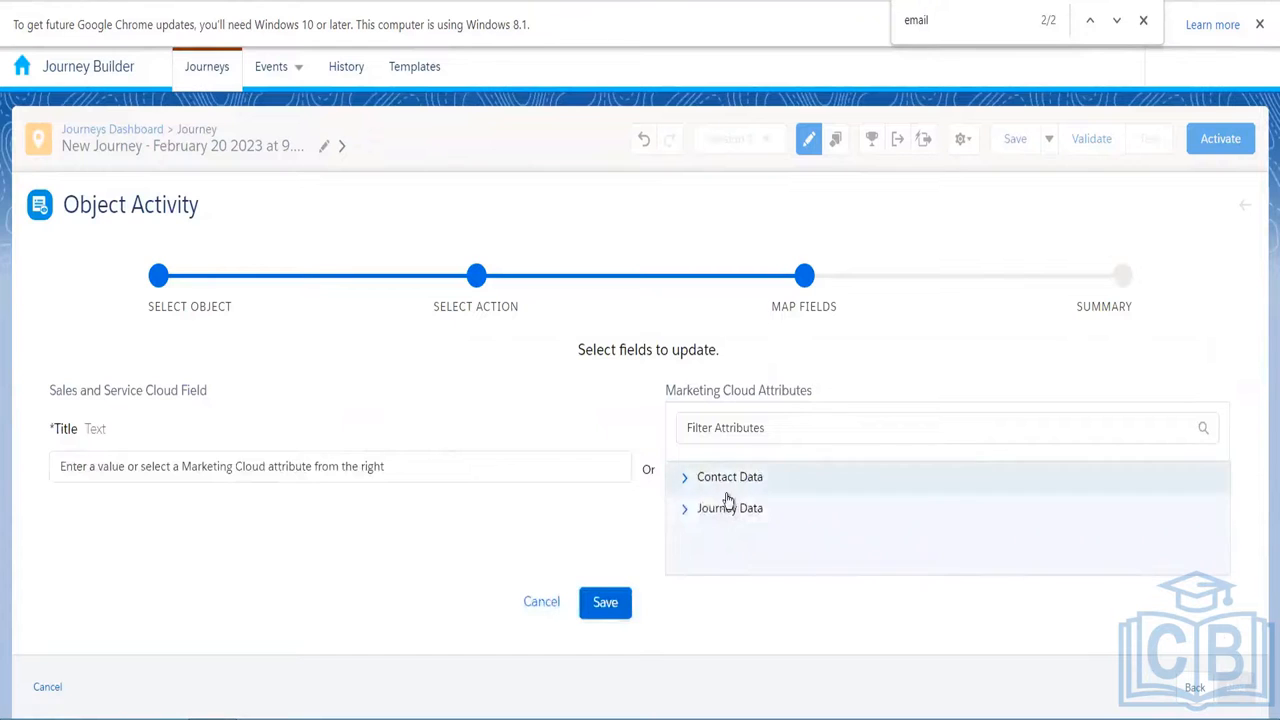
pyautogui.click(685, 510)
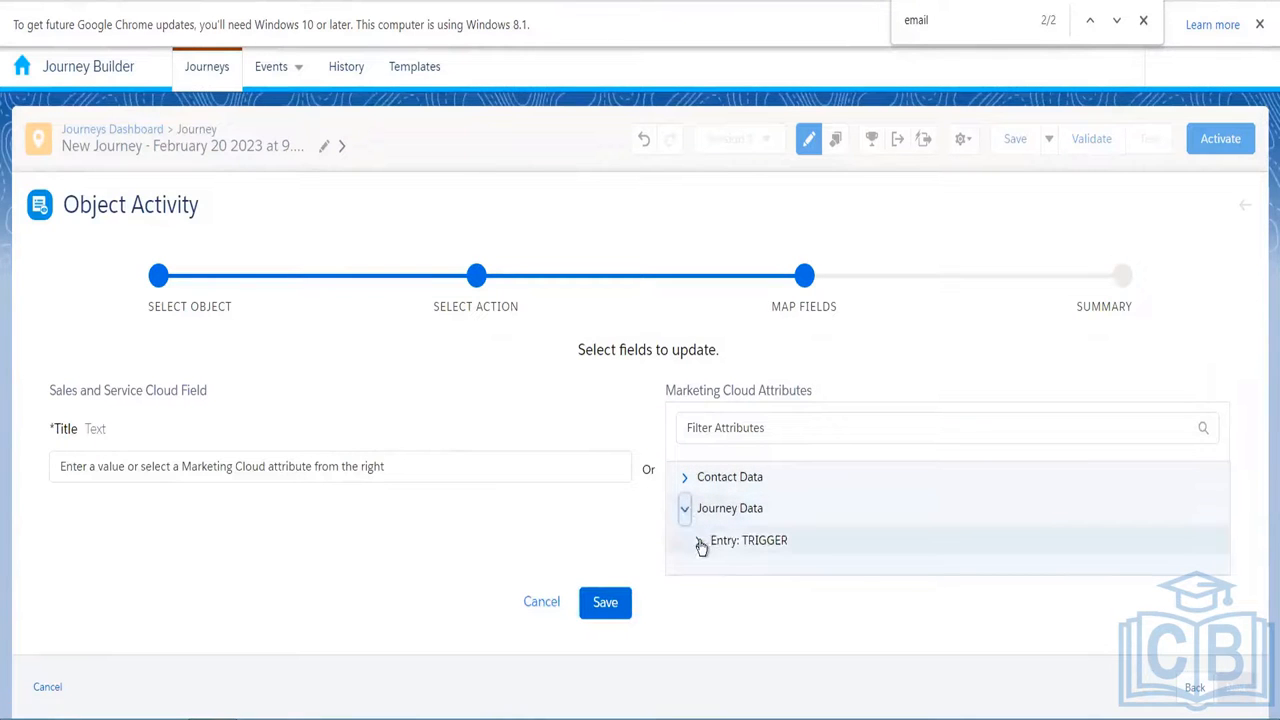
pyautogui.click(699, 542)
pyautogui.click(782, 573)
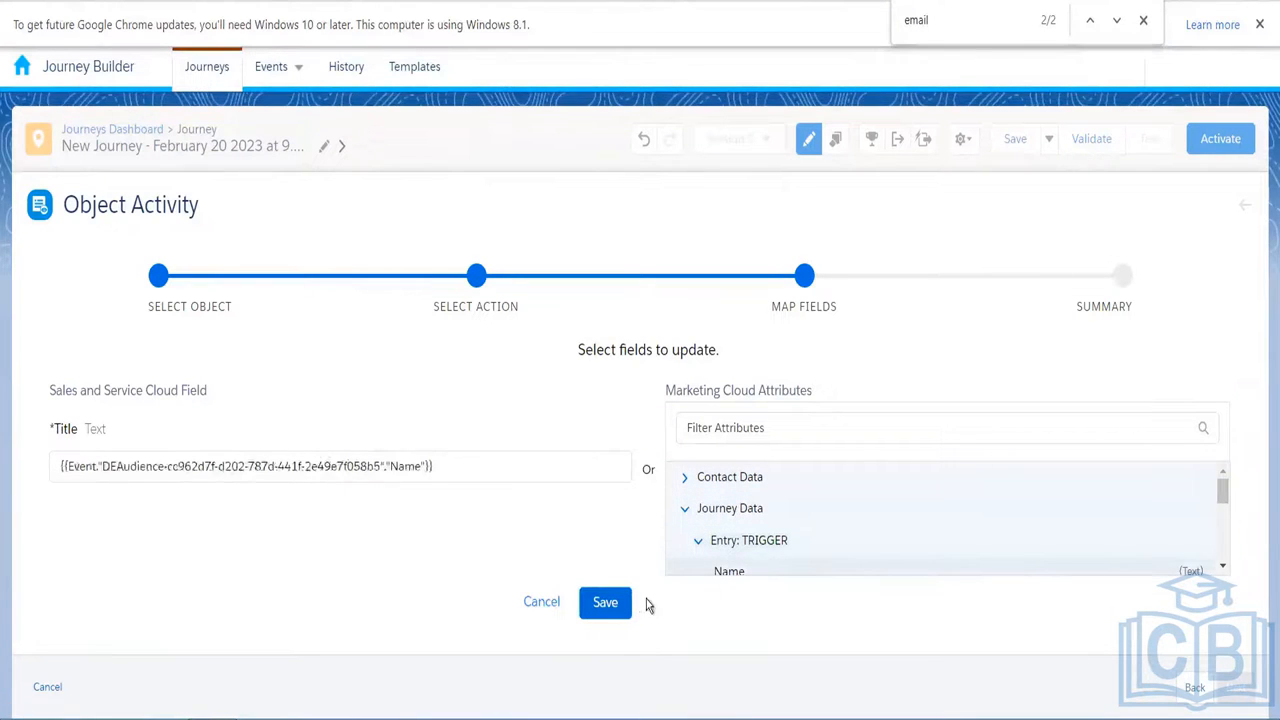
pyautogui.click(605, 602)
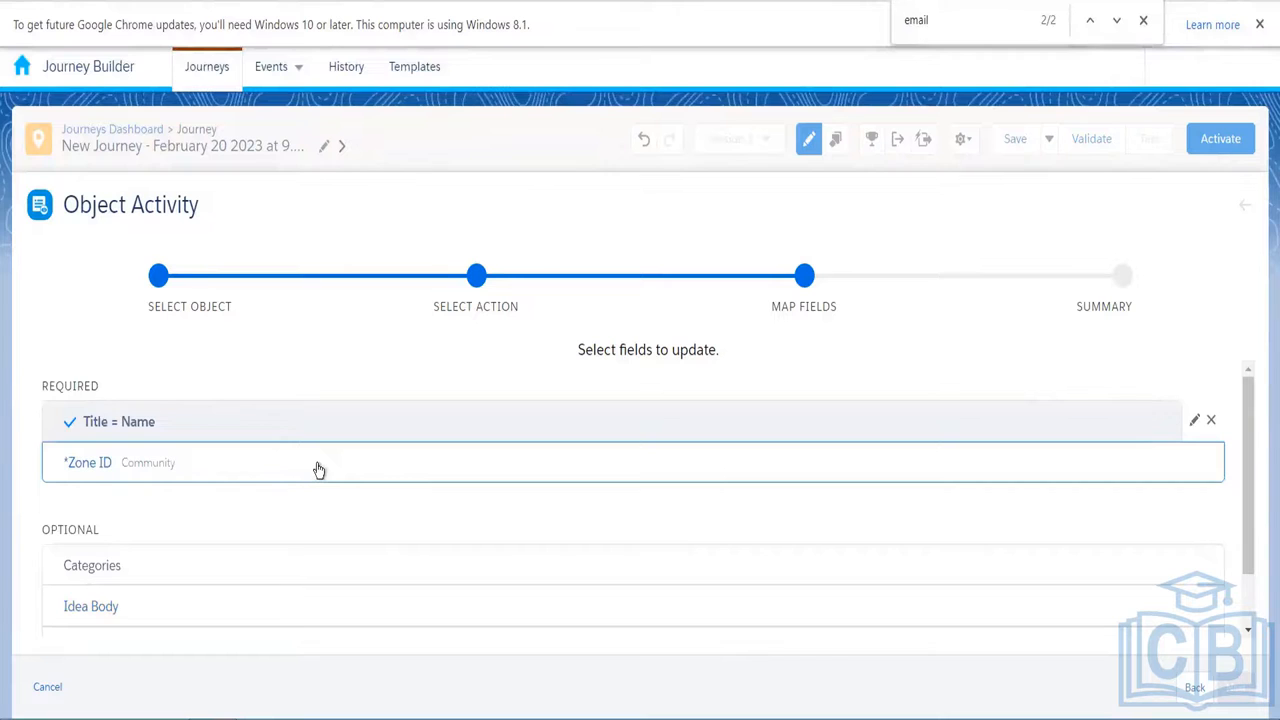
# - Map the required Zone ID field to the entry data's CustomerId attribute, continue to the summary, and finish the Object Activity
pyautogui.click(314, 463)
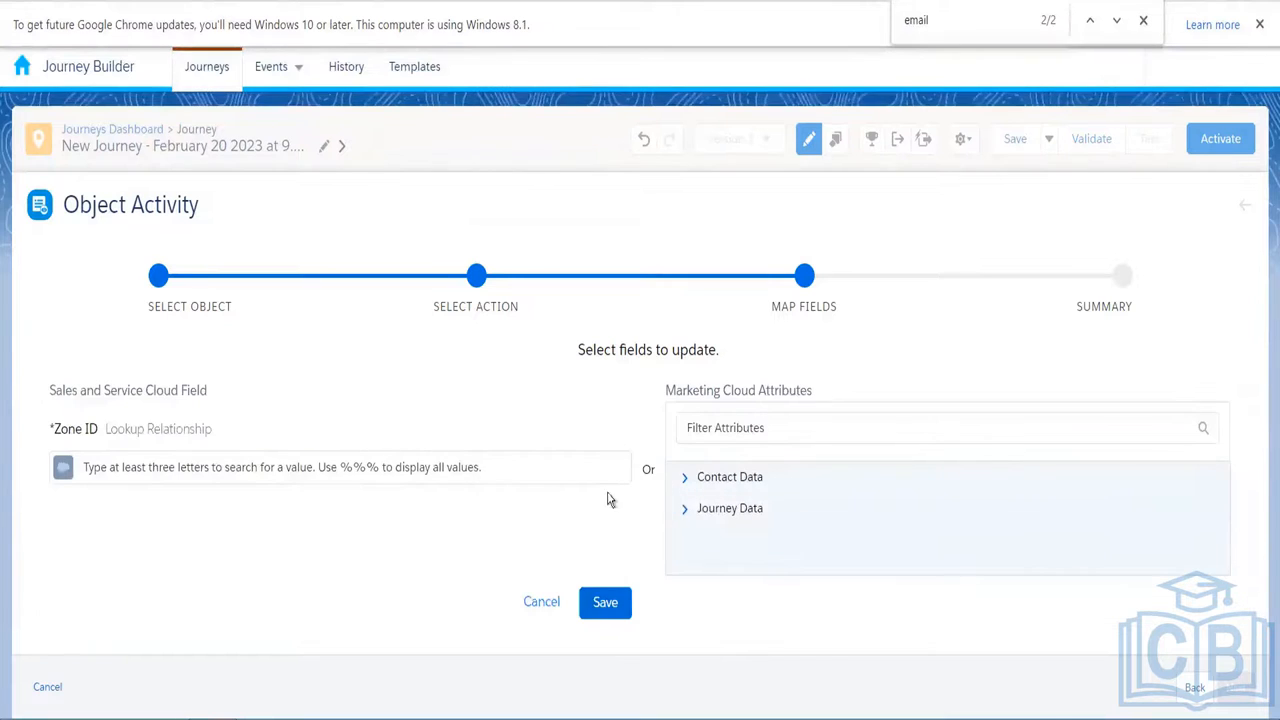
pyautogui.click(686, 512)
pyautogui.click(699, 540)
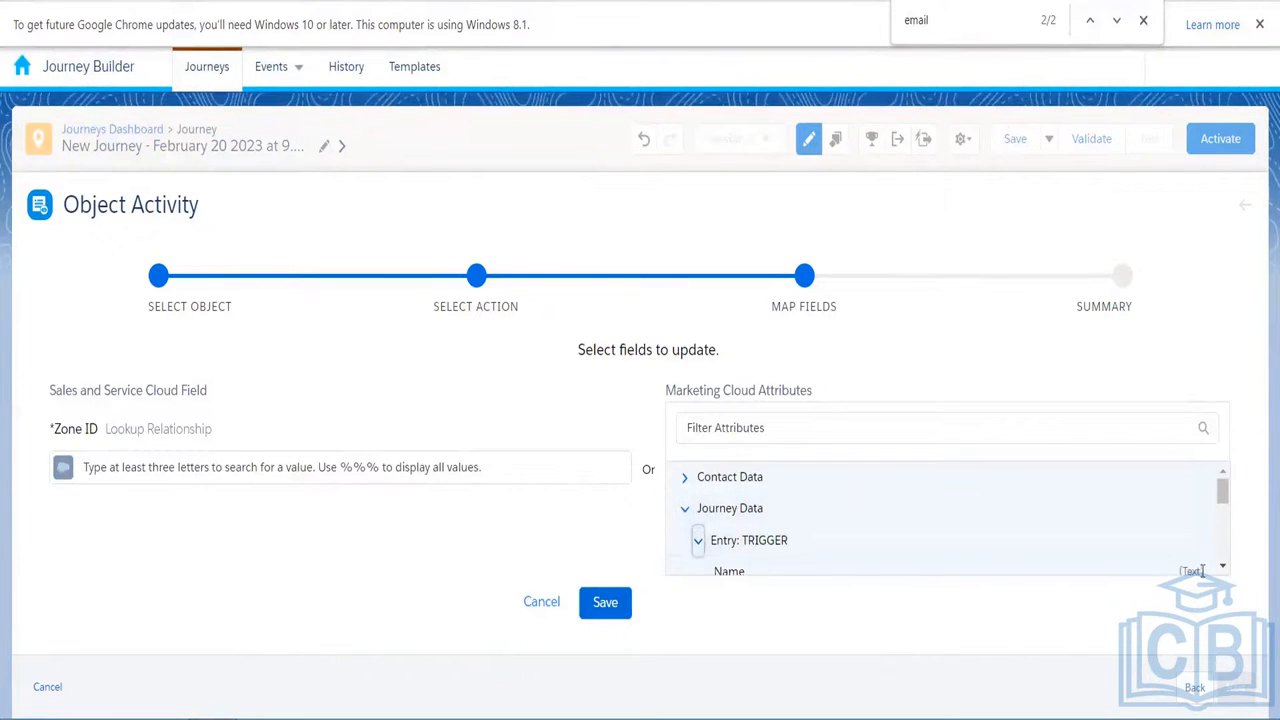
pyautogui.scroll(-5, 1215, 565)
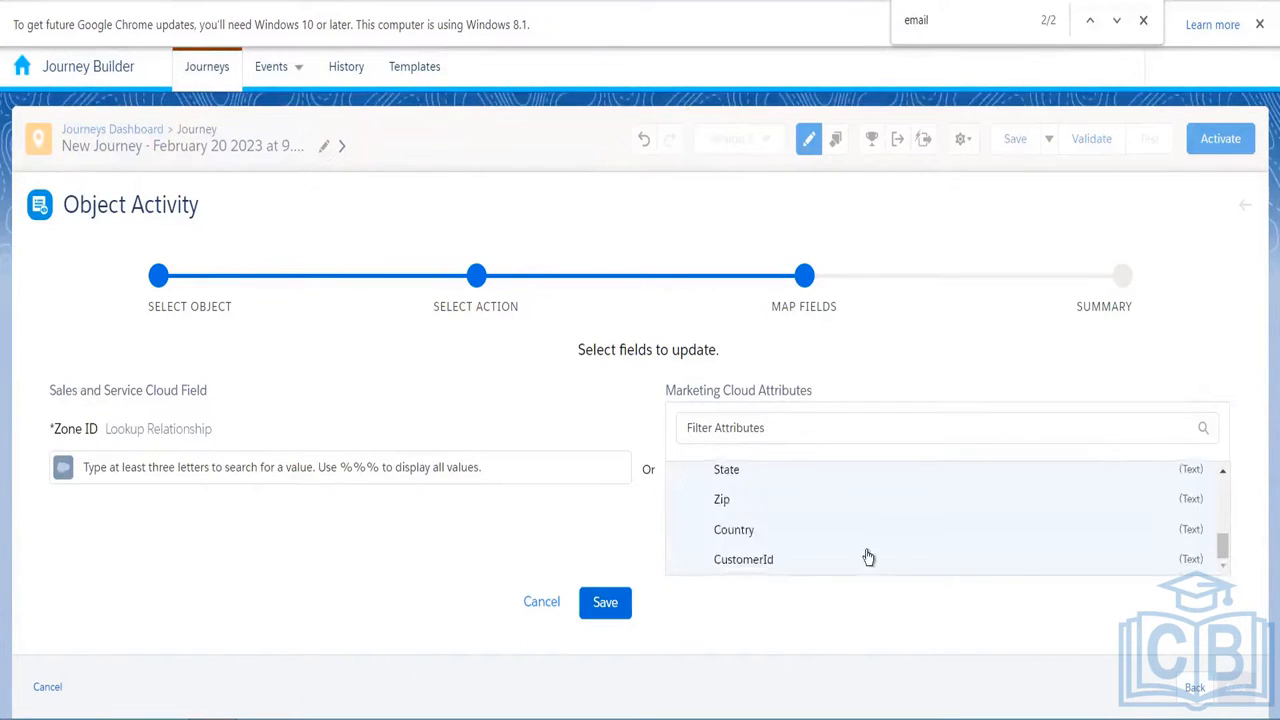
pyautogui.click(864, 558)
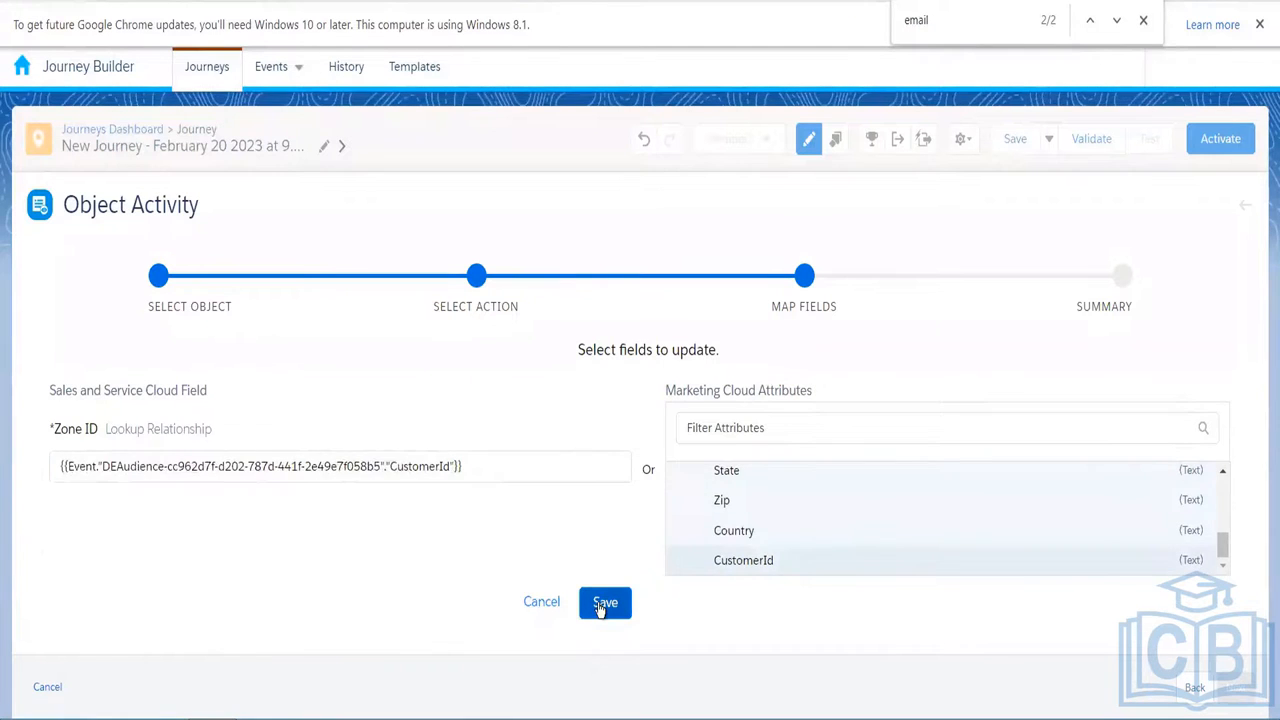
pyautogui.click(603, 603)
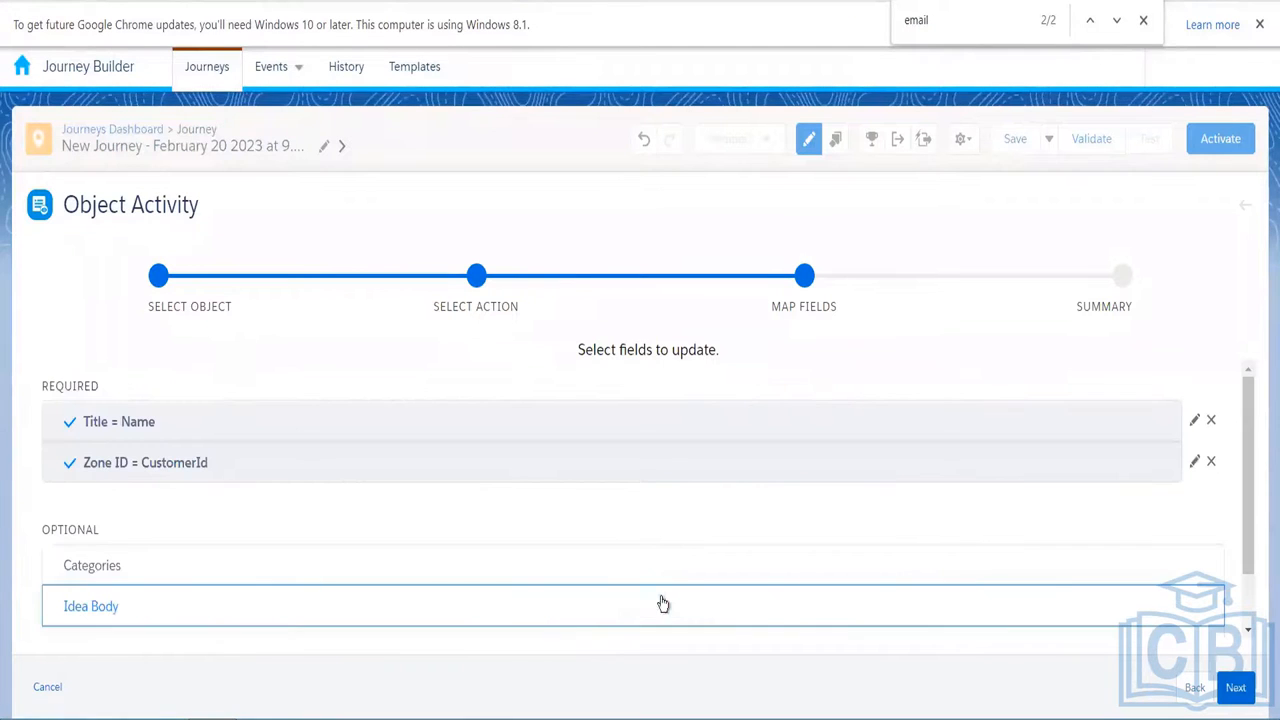
pyautogui.click(1230, 687)
pyautogui.click(1234, 688)
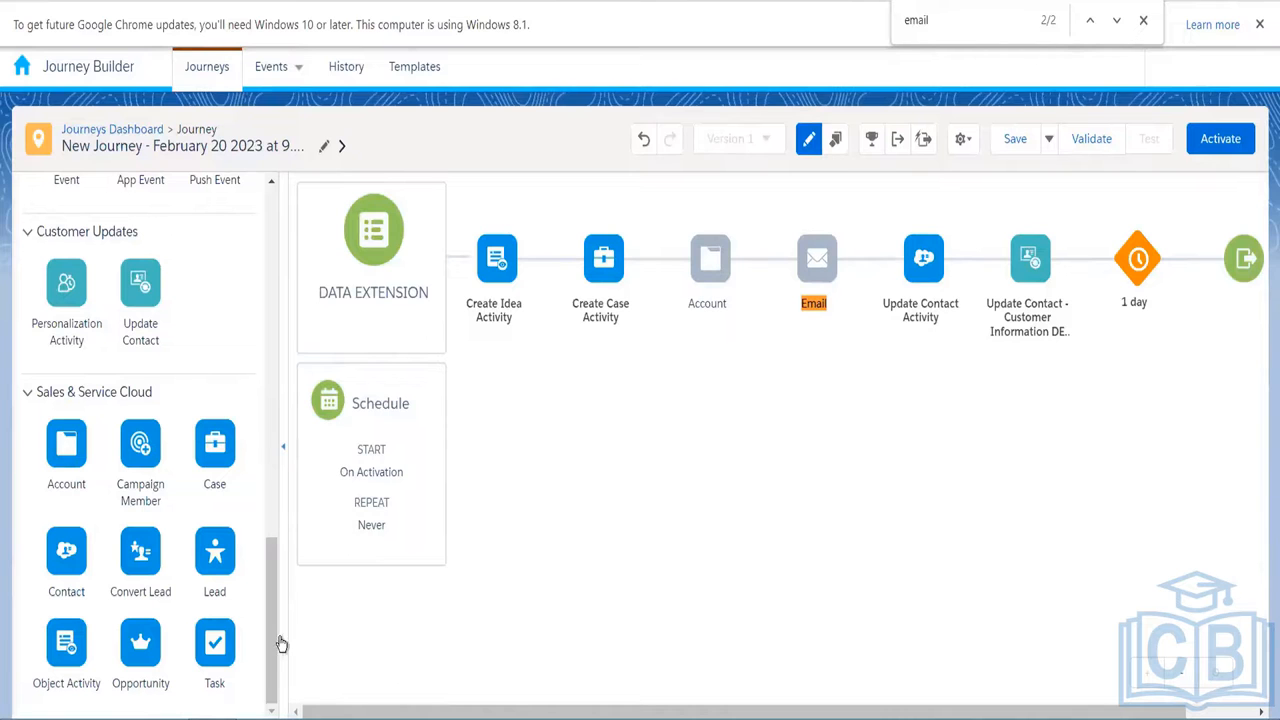
# - Undo and redo the last activity change, and hide and reshow the sidebar of entry sources and activities
pyautogui.moveTo(273, 636); pyautogui.dragTo(272, 195)
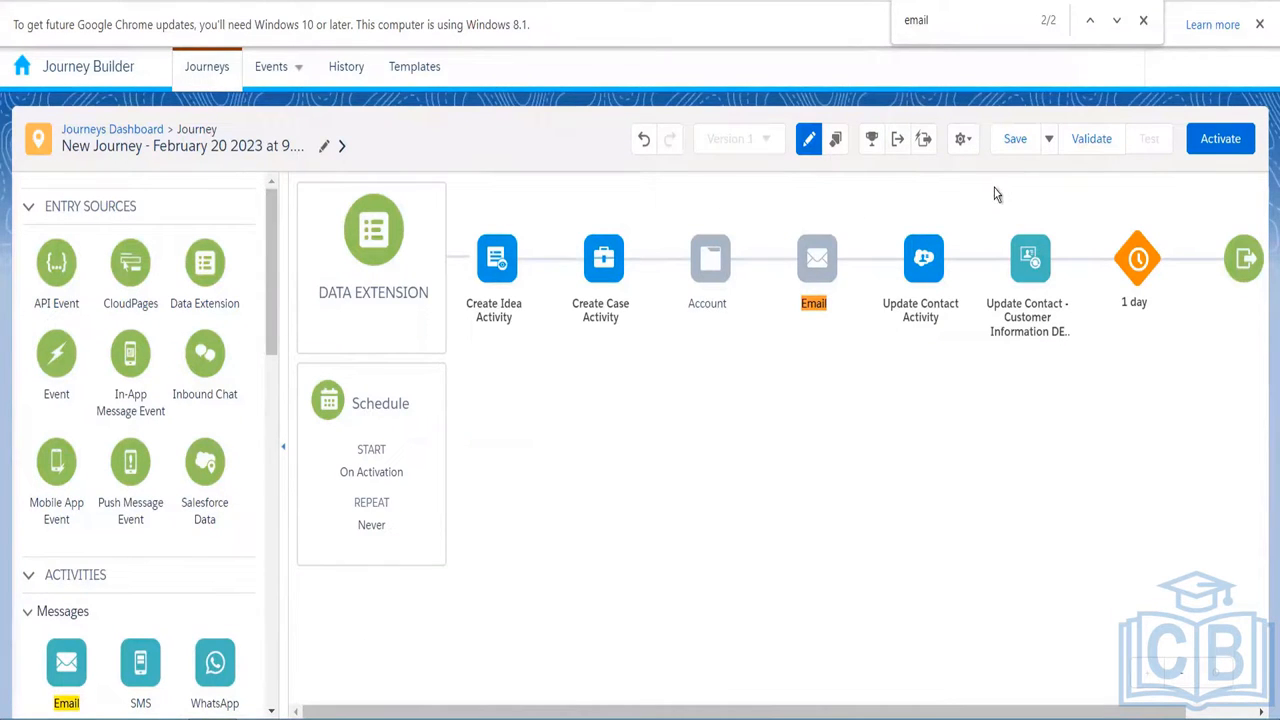
pyautogui.click(645, 148)
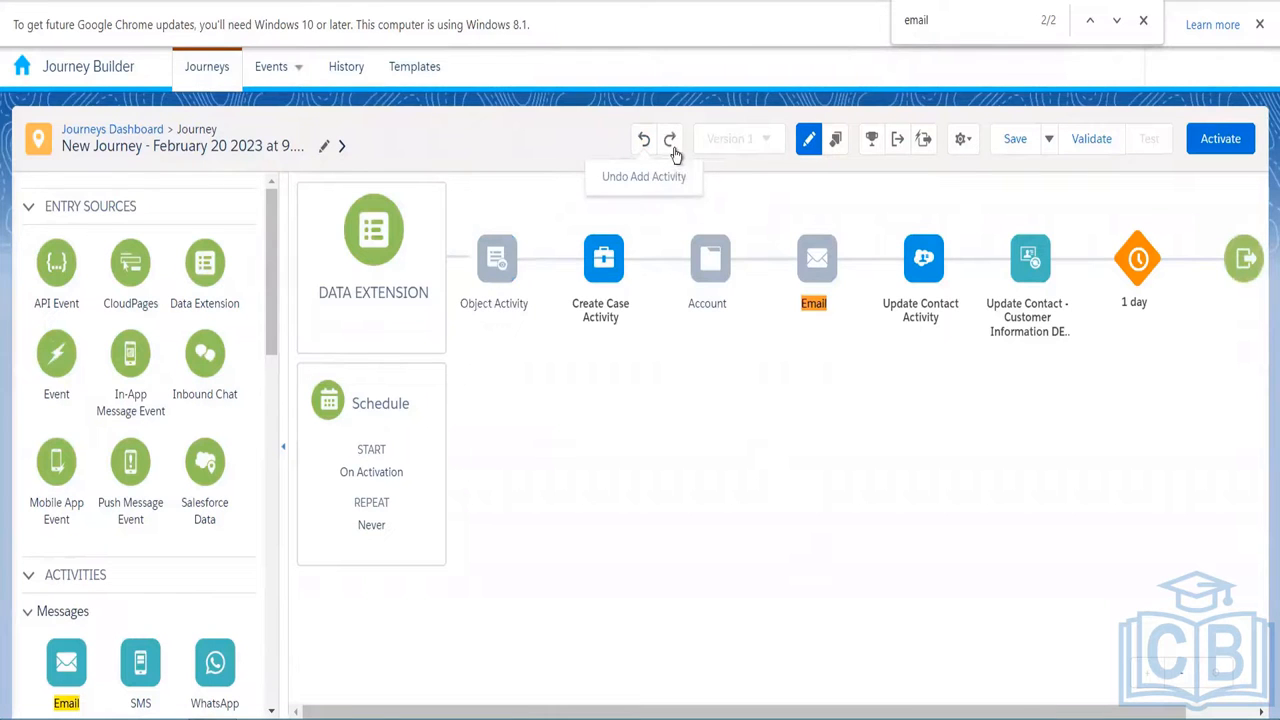
pyautogui.click(671, 145)
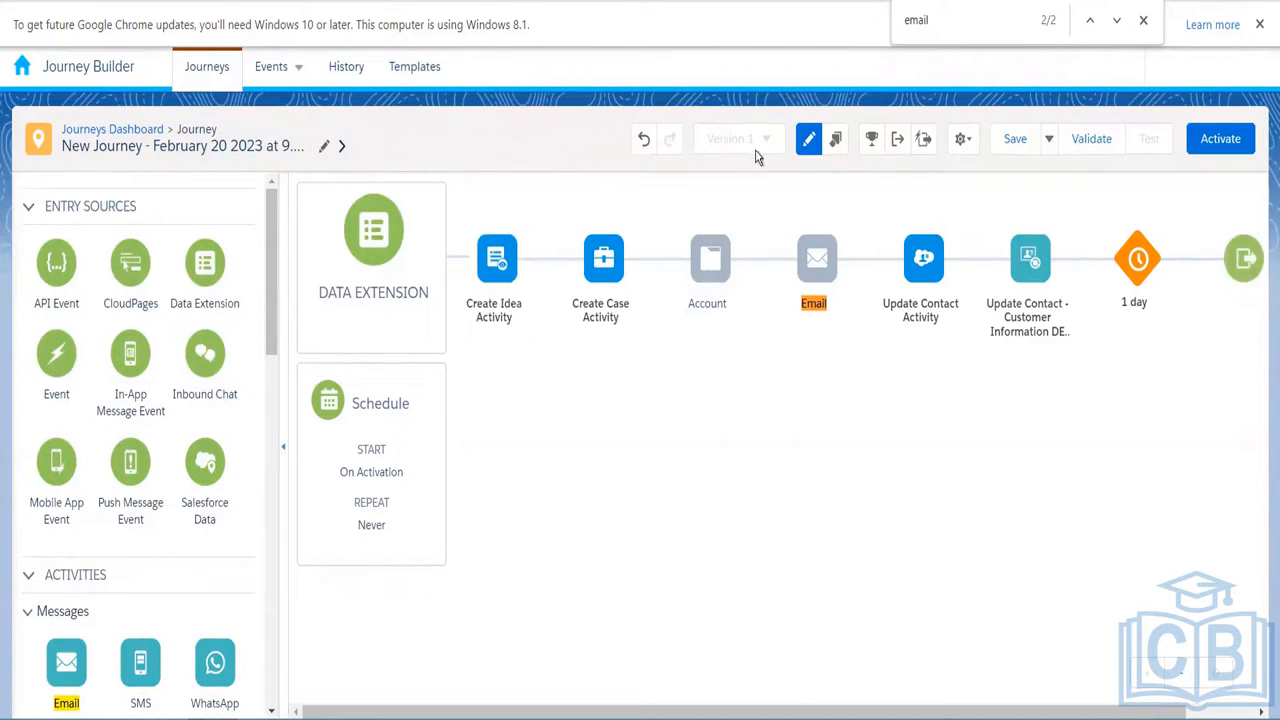
pyautogui.click(810, 139)
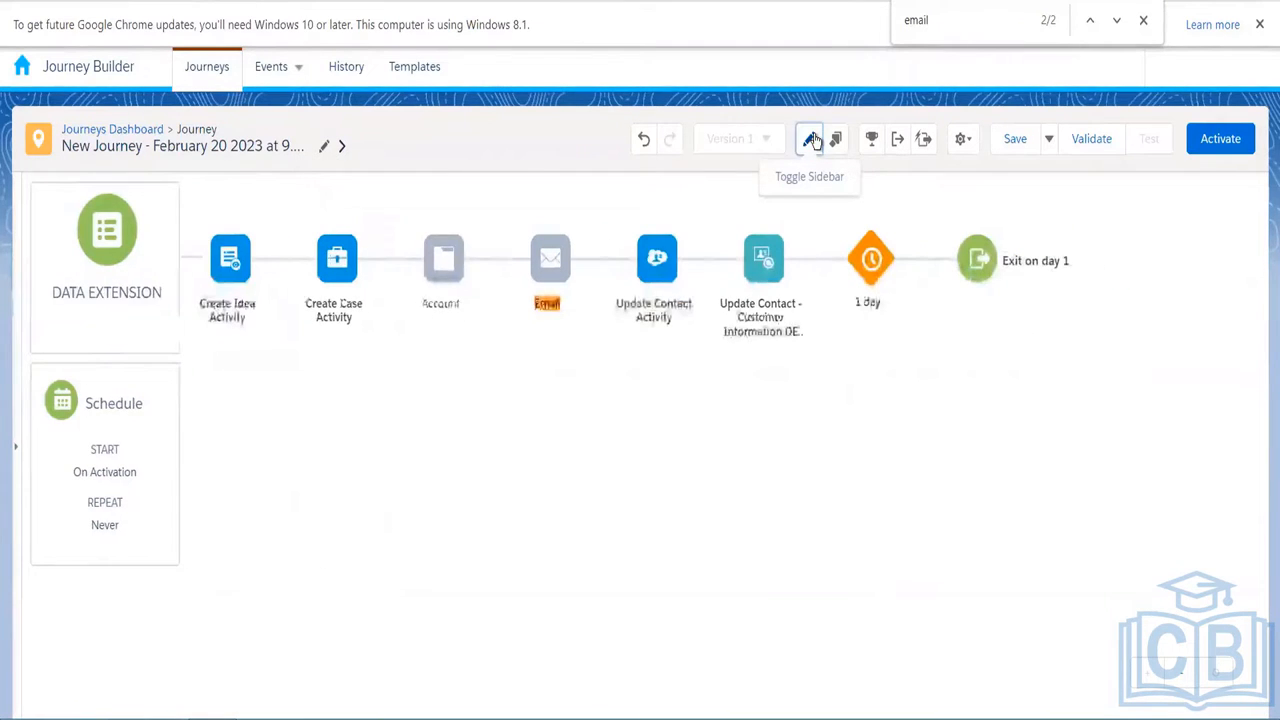
pyautogui.click(810, 139)
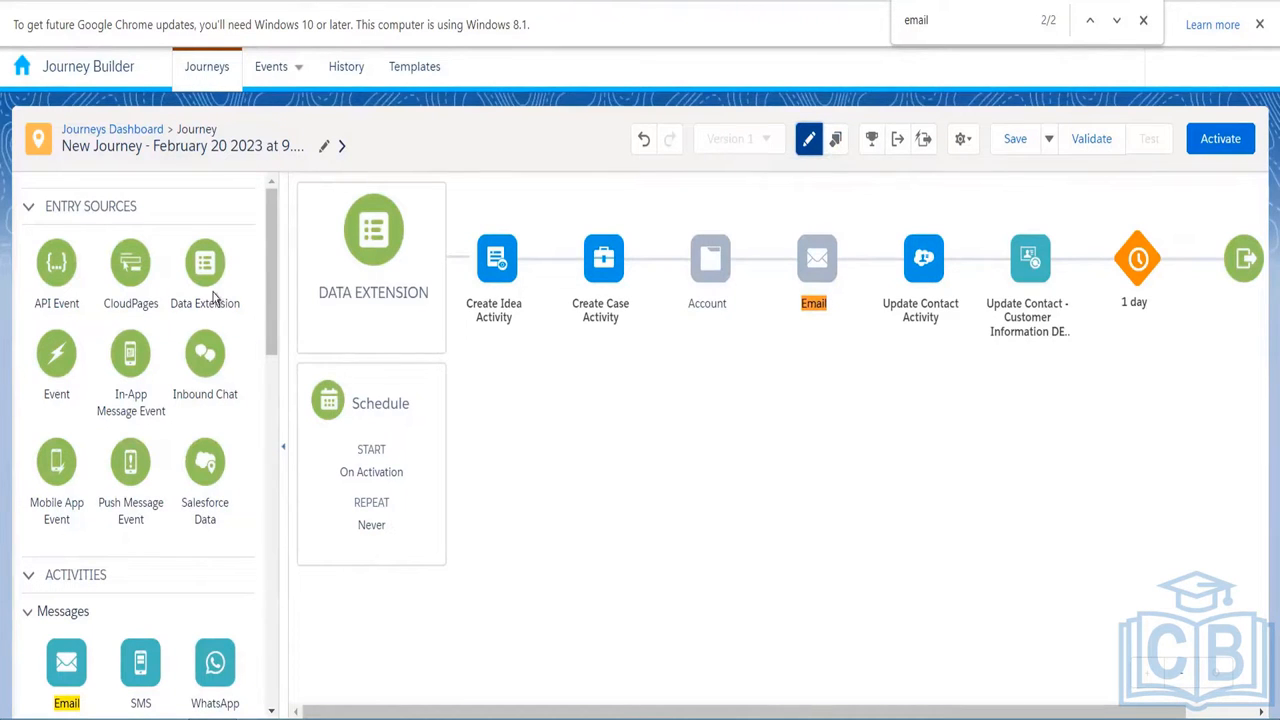
# - Add an Update Contact activity between the data extension entry source and Create Idea Activity
pyautogui.moveTo(276, 308); pyautogui.dragTo(277, 381)
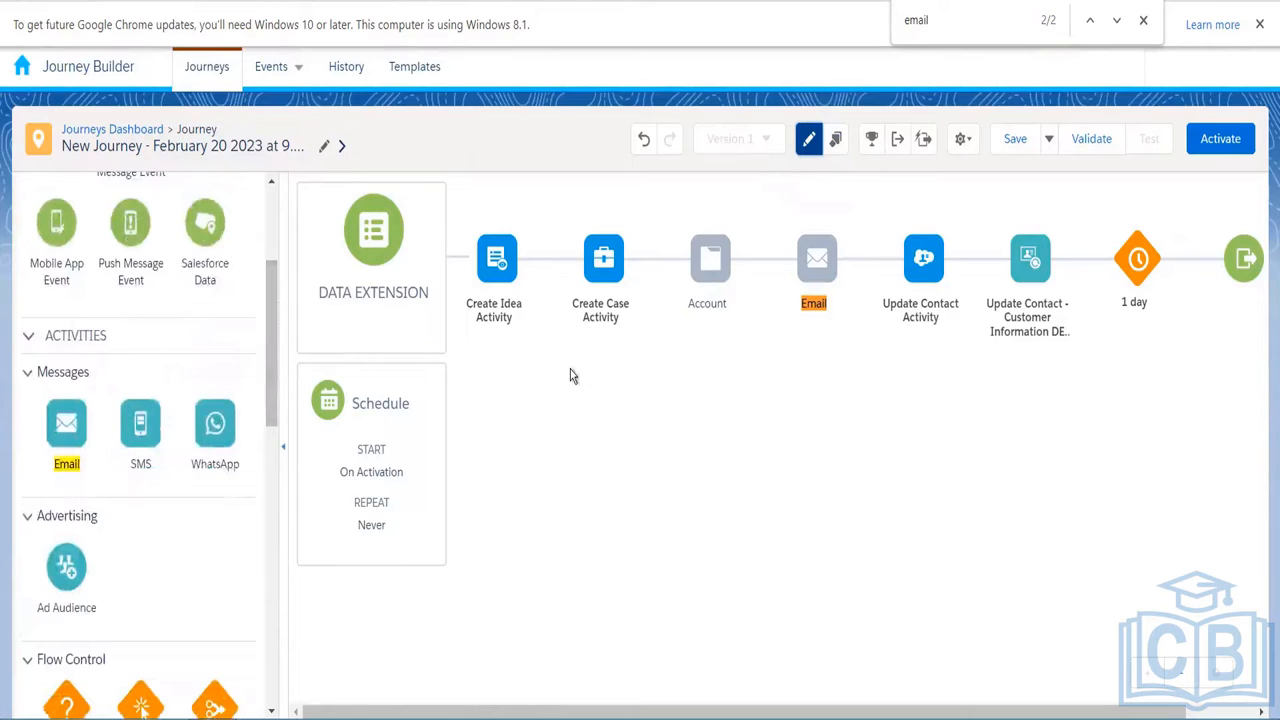
pyautogui.moveTo(944, 310)
pyautogui.moveTo(272, 388); pyautogui.dragTo(272, 619)
pyautogui.moveTo(143, 440); pyautogui.dragTo(465, 275)
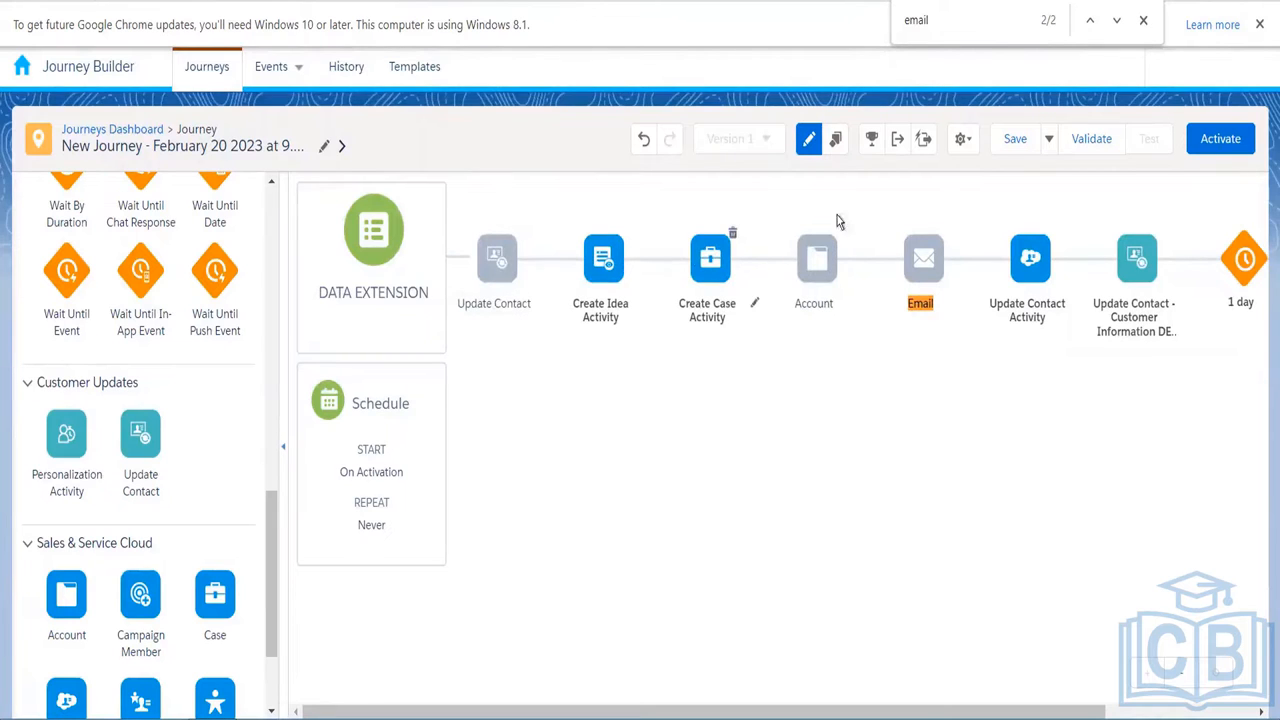
# - Copy Update Contact Activity, paste it before Create Idea Activity, and delete the pasted copy
pyautogui.click(833, 145)
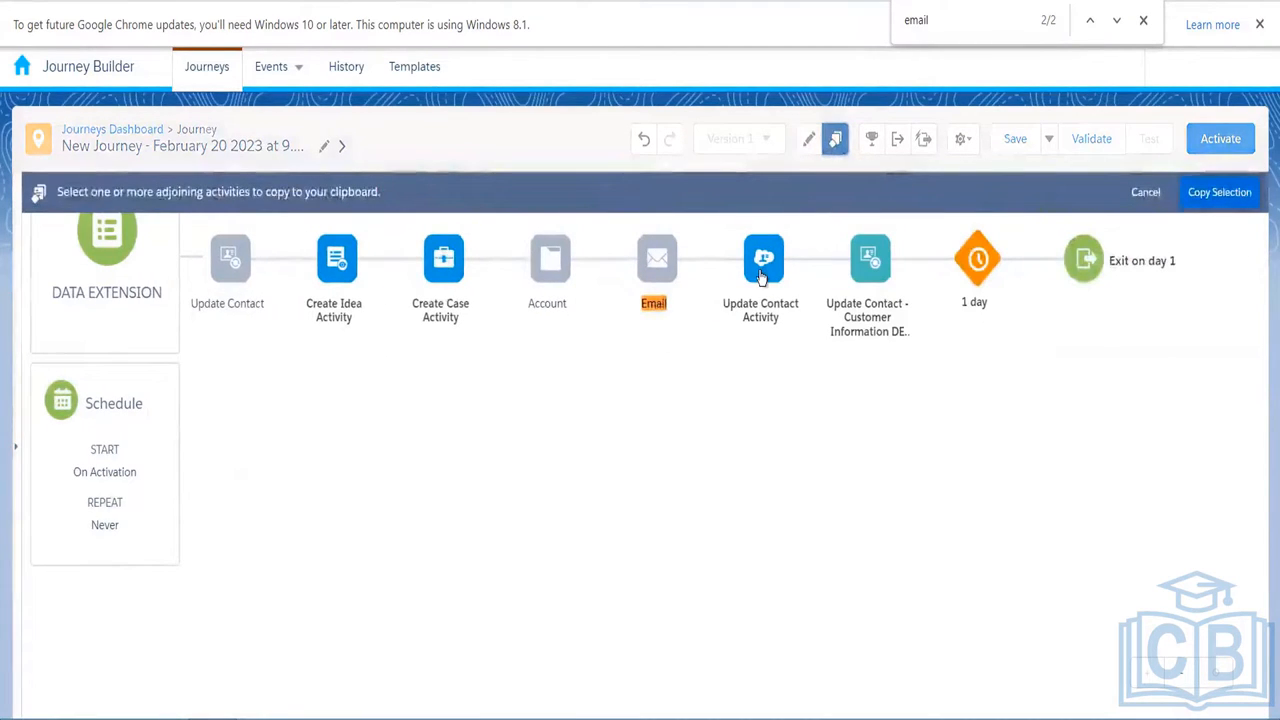
pyautogui.click(762, 262)
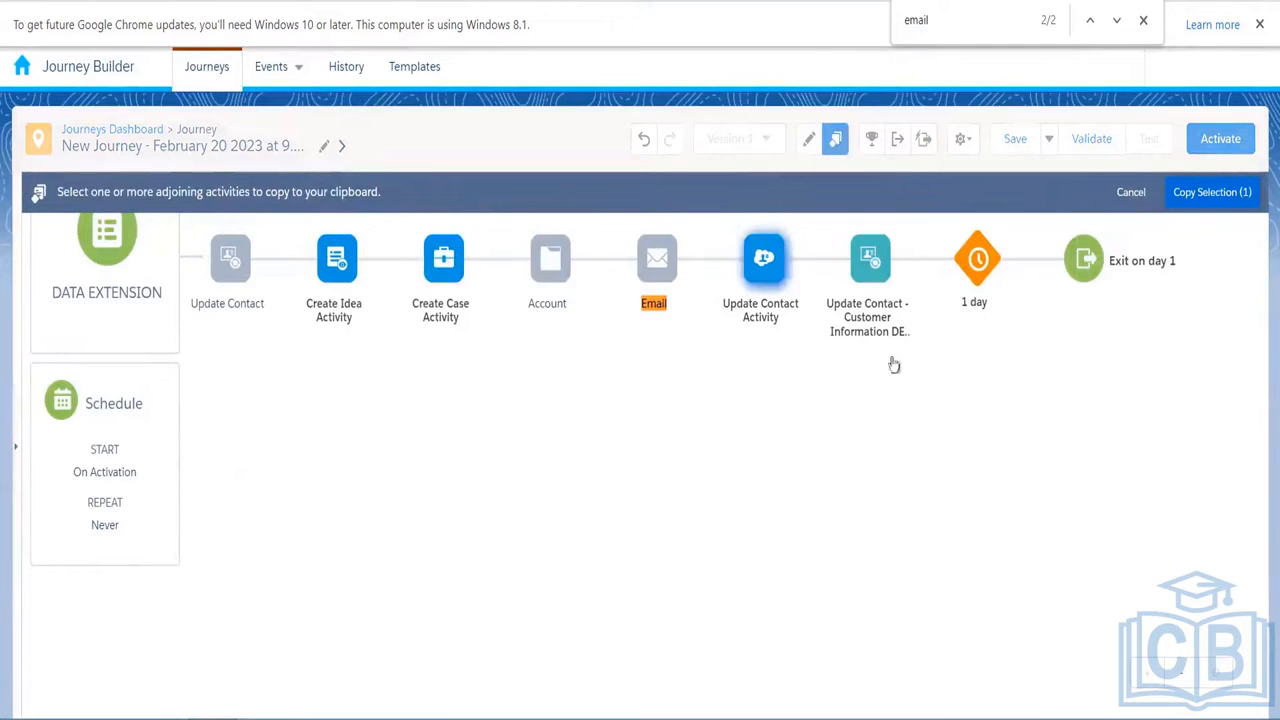
pyautogui.click(1211, 200)
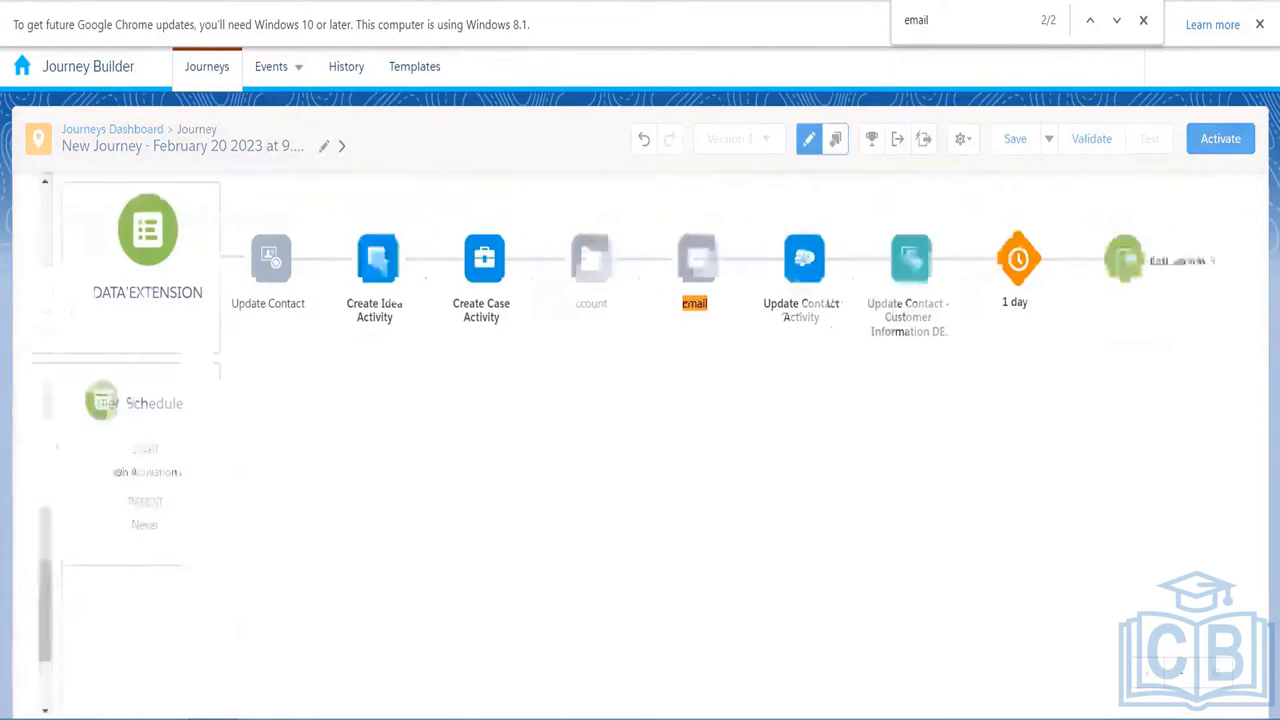
pyautogui.moveTo(271, 600); pyautogui.dragTo(275, 163)
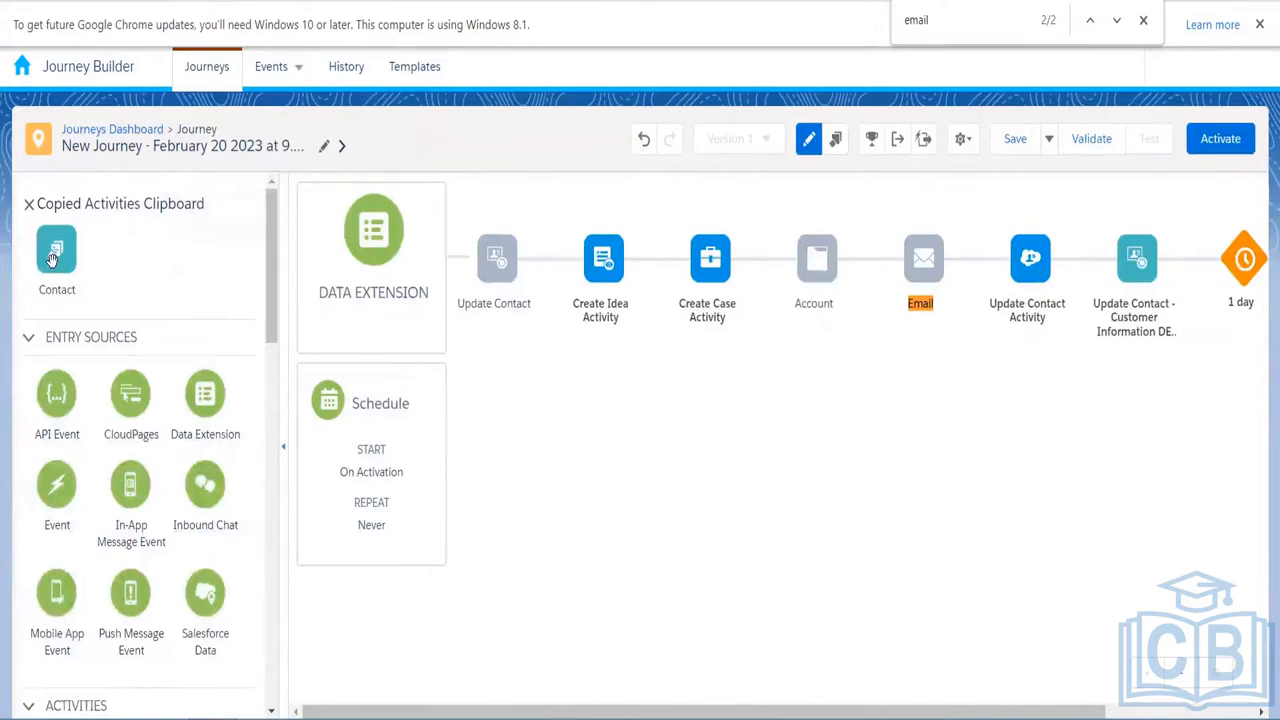
pyautogui.moveTo(53, 258); pyautogui.dragTo(560, 265)
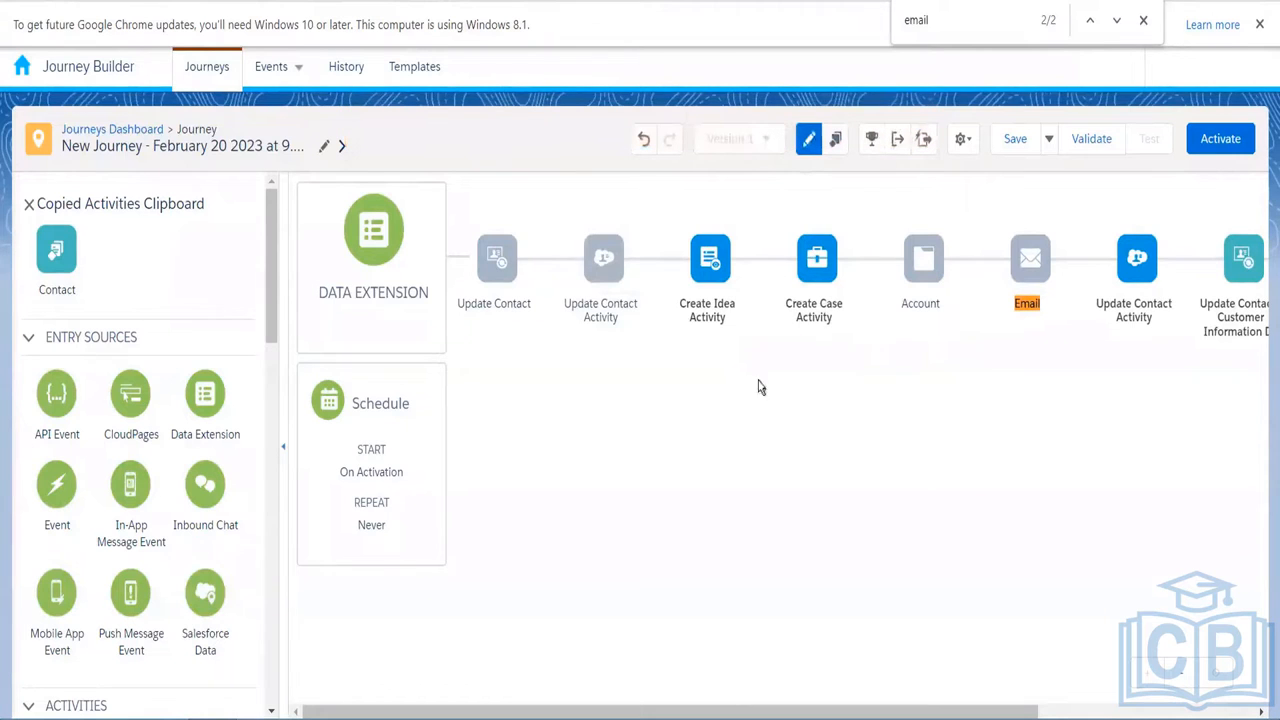
pyautogui.click(625, 235)
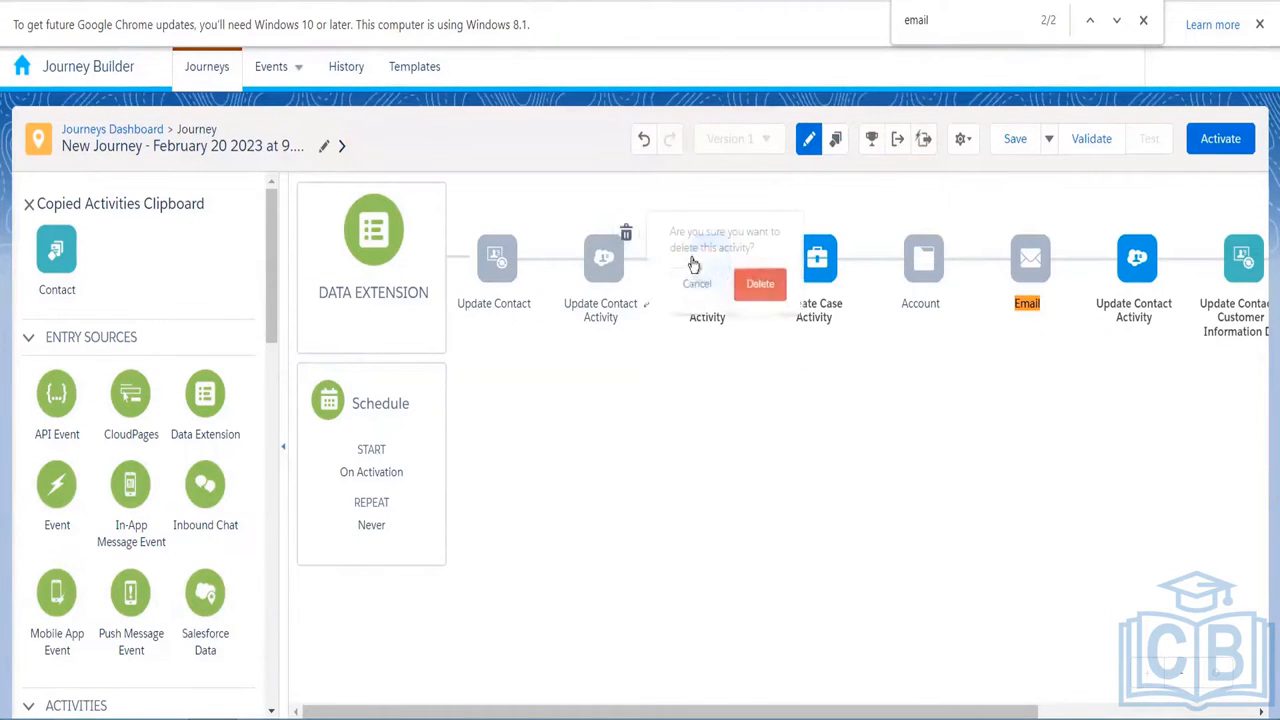
pyautogui.click(755, 285)
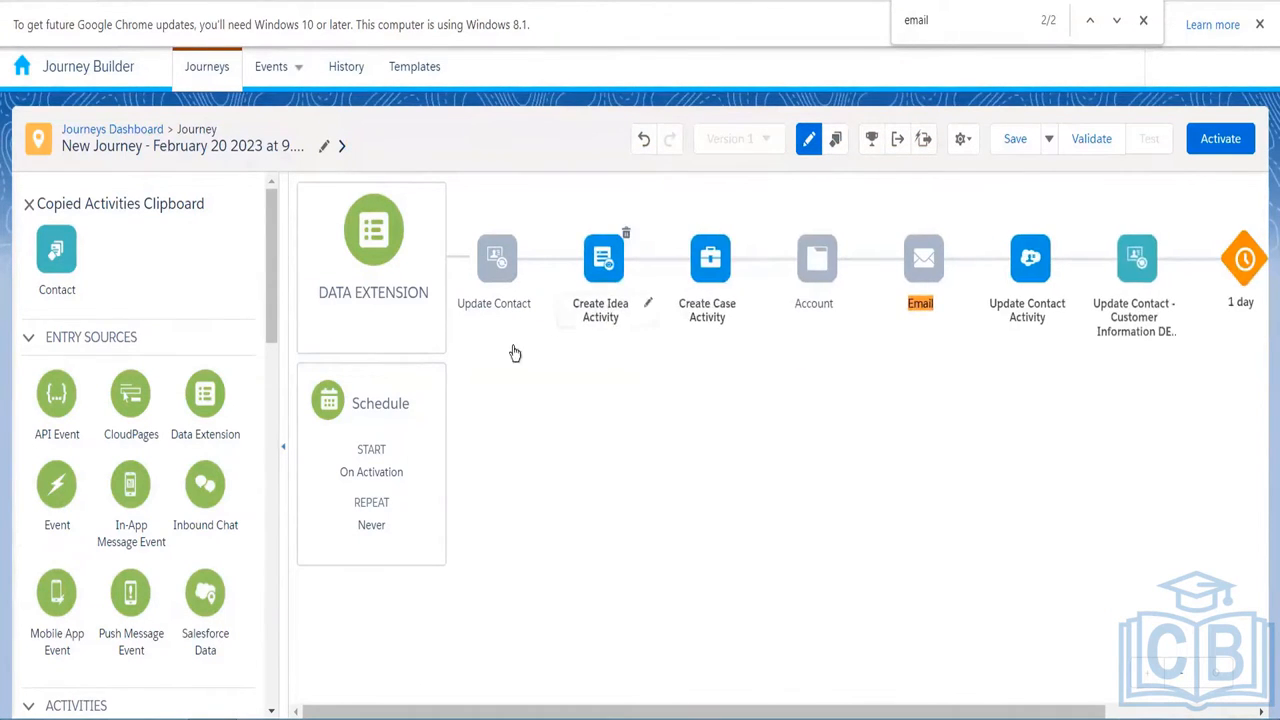
# - Copy Create Case Activity and paste it between the unconfigured Update Contact and Create Idea Activity
pyautogui.click(836, 143)
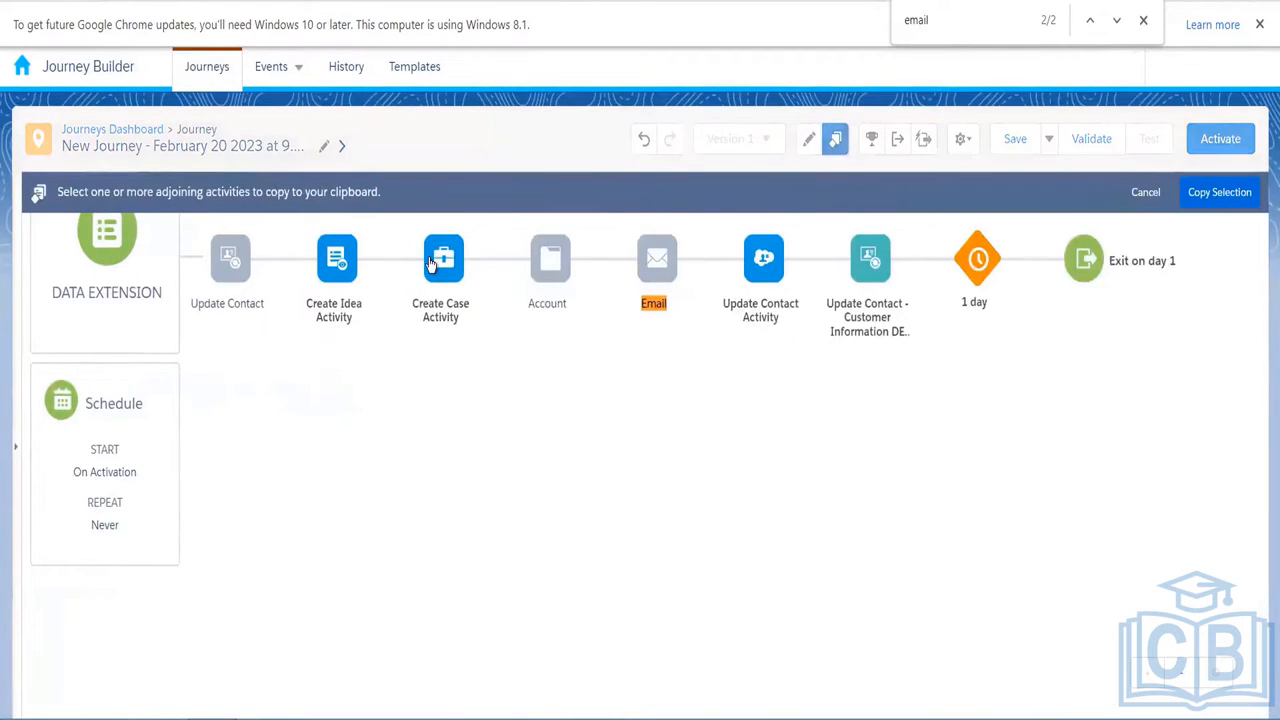
pyautogui.click(434, 260)
pyautogui.click(1212, 192)
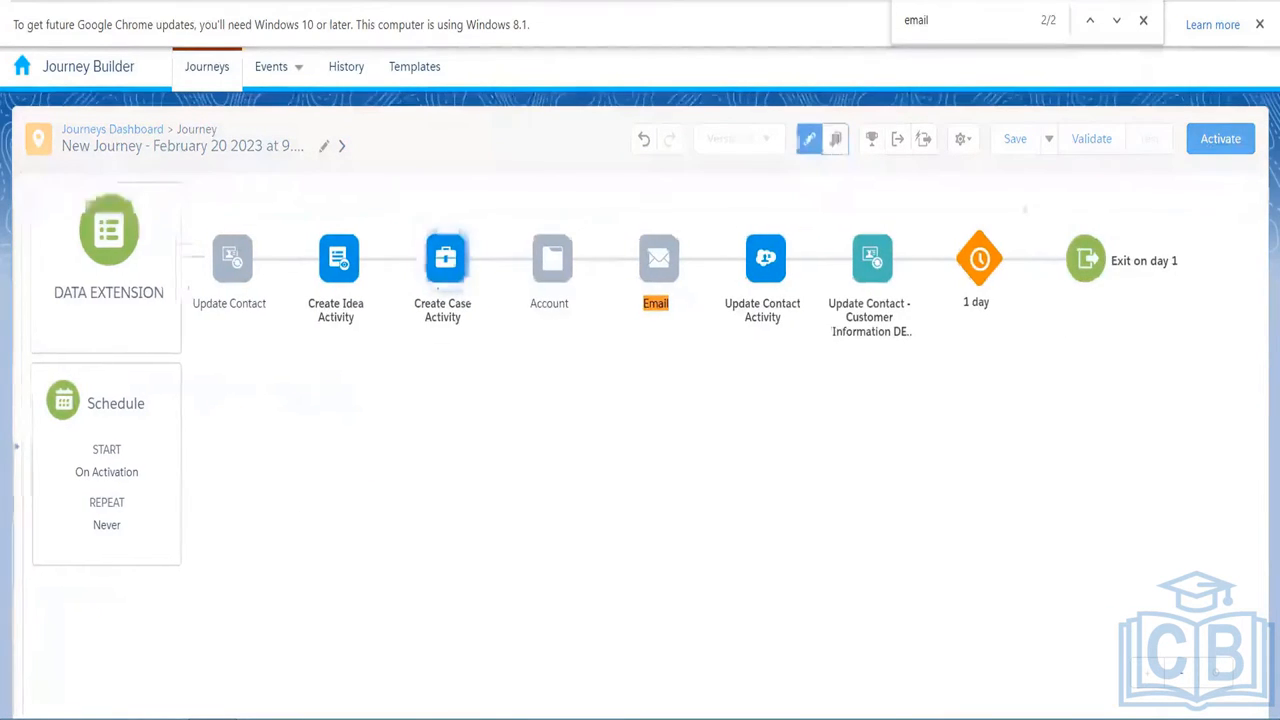
pyautogui.moveTo(55, 252); pyautogui.dragTo(538, 278)
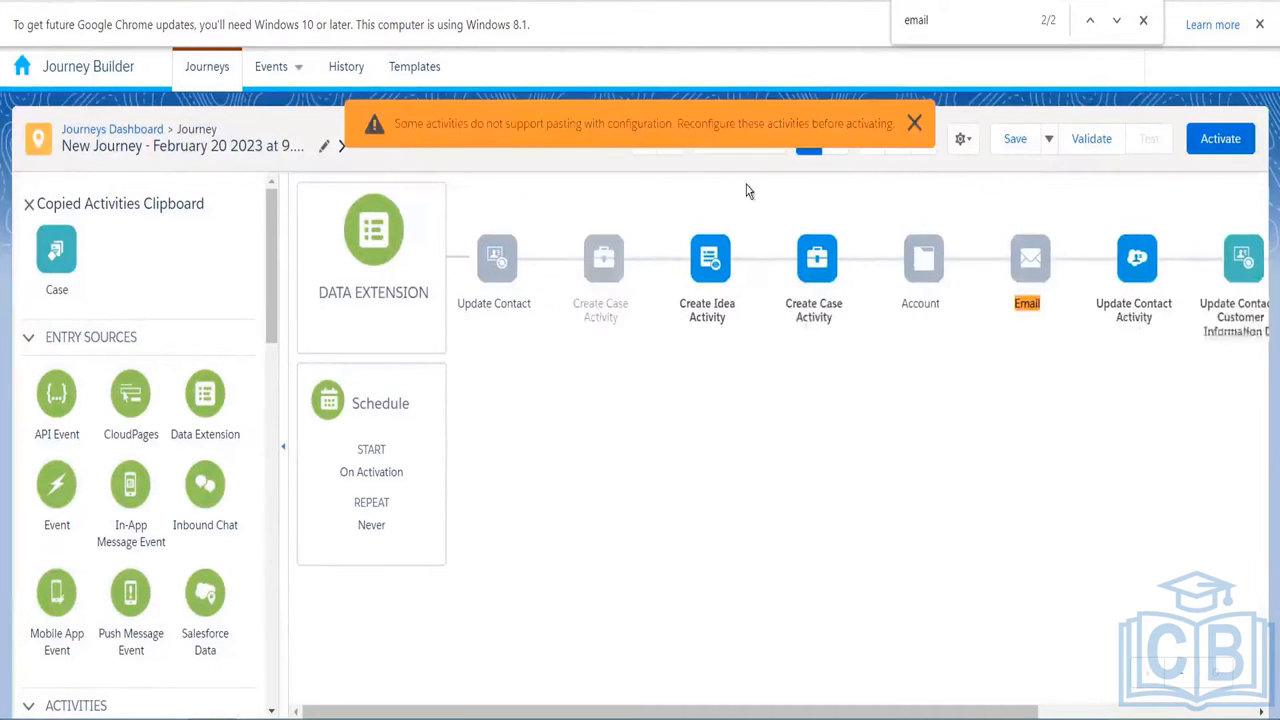
pyautogui.click(916, 124)
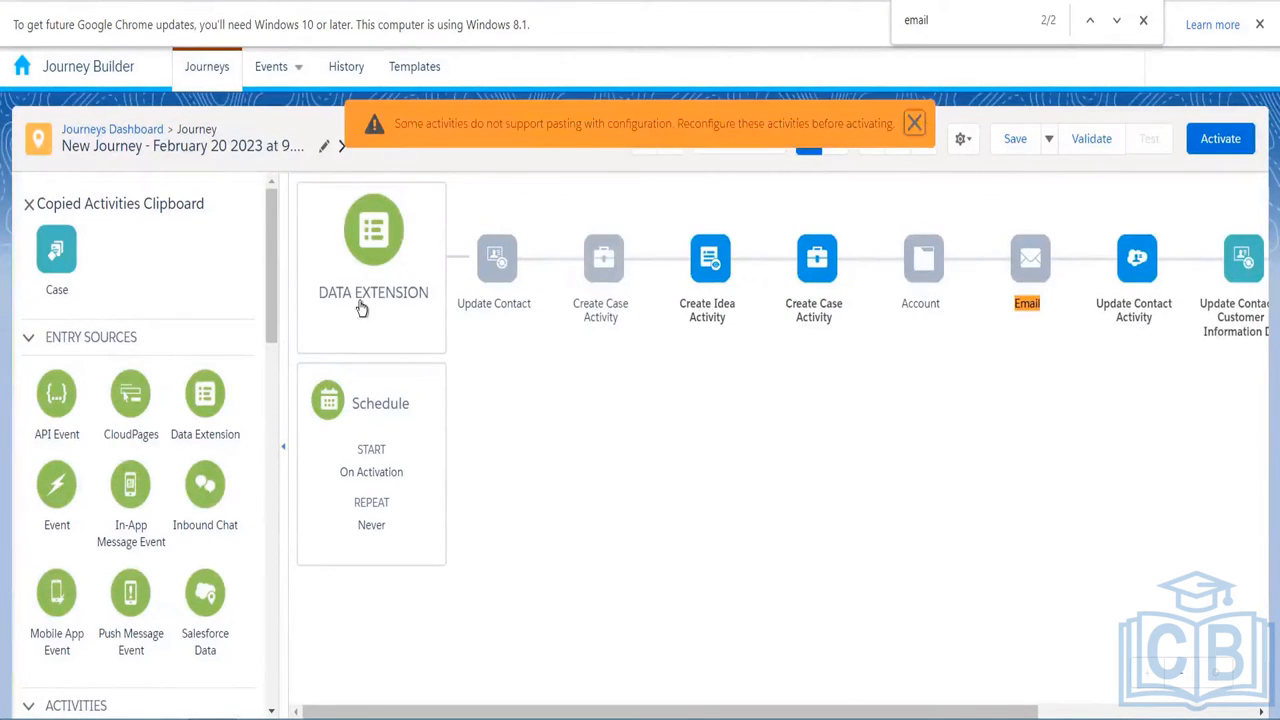
# - Add an Email activity between Update Contact and the pasted Create Case Activity, and open its message selection
pyautogui.scroll(-4, 269, 419)
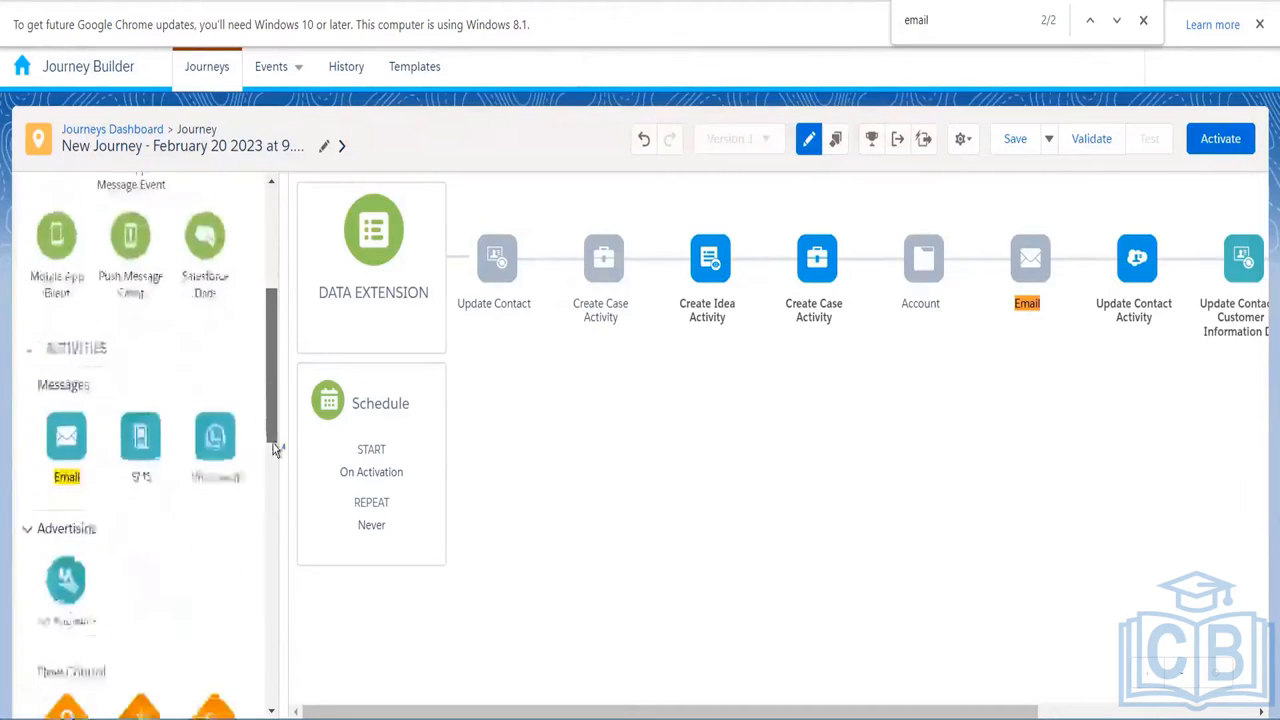
pyautogui.moveTo(66, 372); pyautogui.dragTo(560, 260)
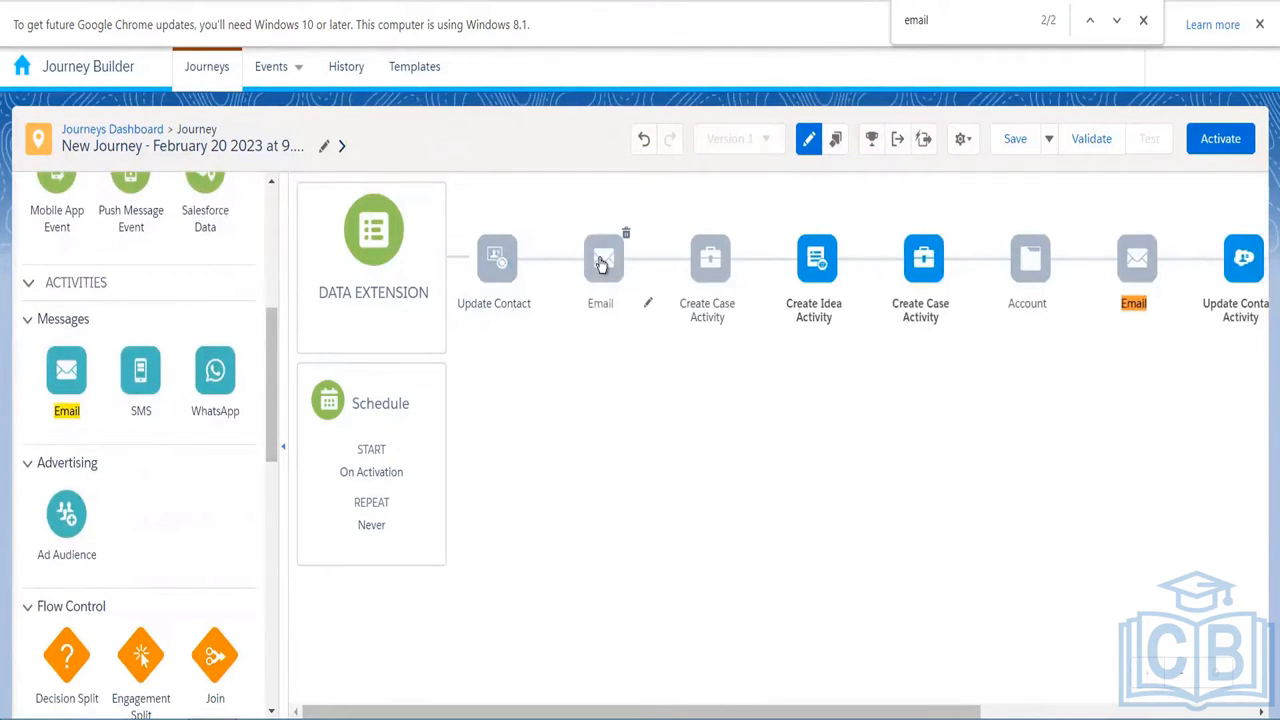
pyautogui.click(601, 263)
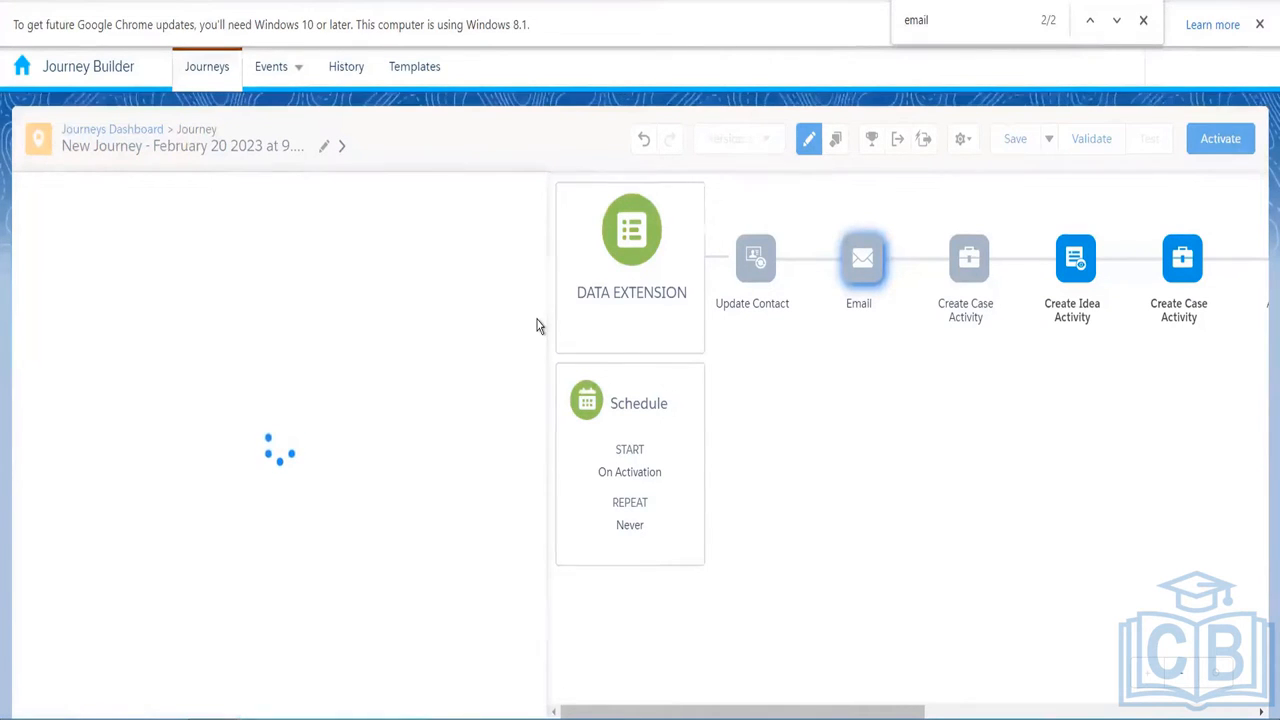
pyautogui.click(286, 592)
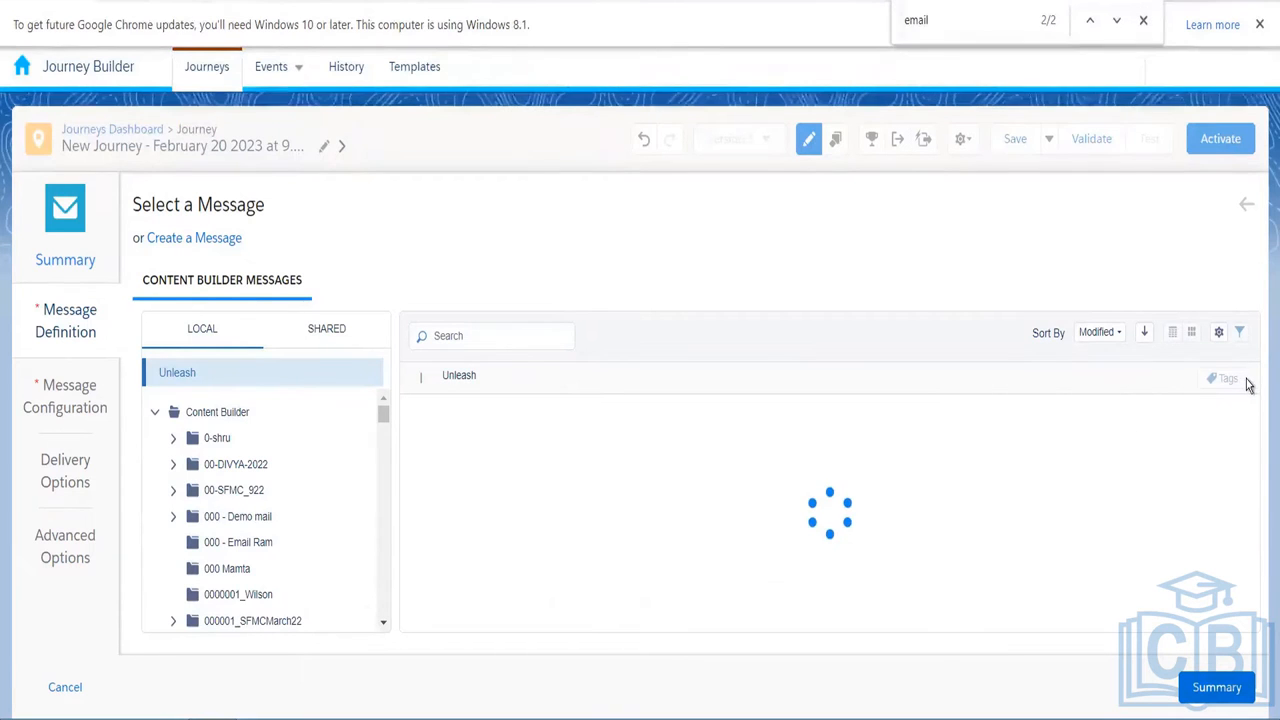
pyautogui.hotkey('ctrl', 'a')
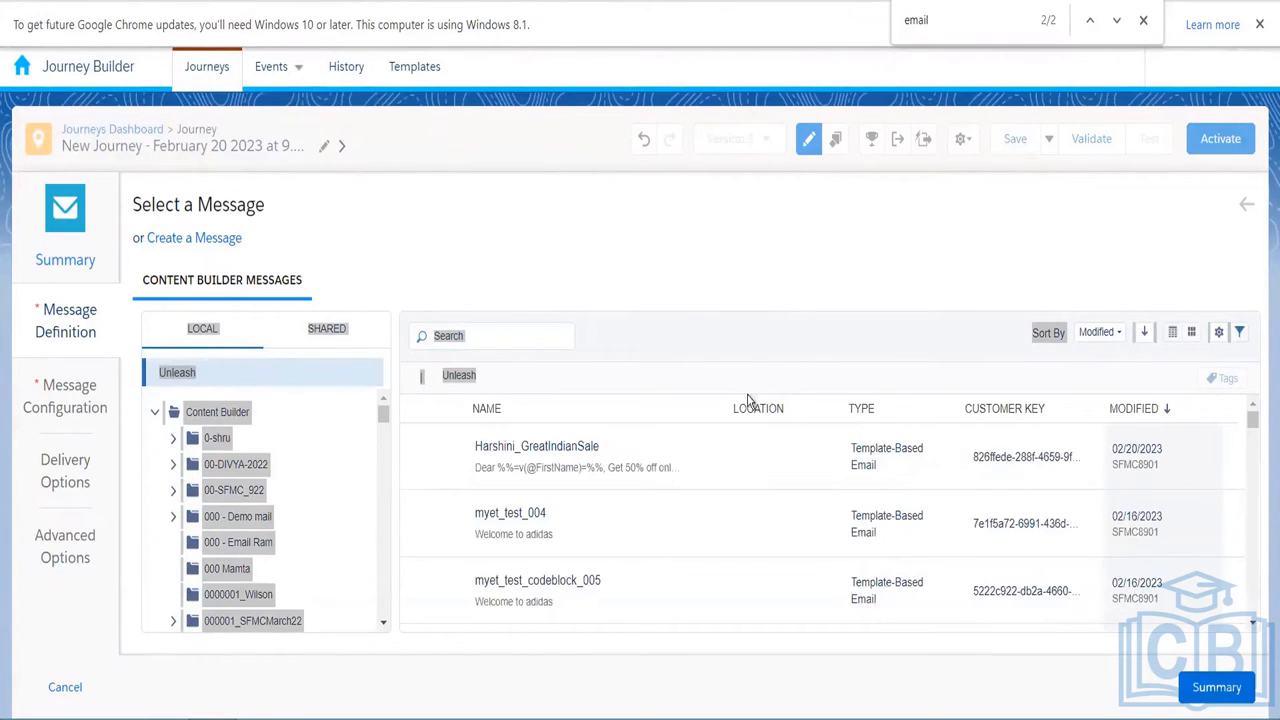
# - Select the GreatIndianSale template-based email as the Email activity's message and finish configuring the activity
pyautogui.click(743, 449)
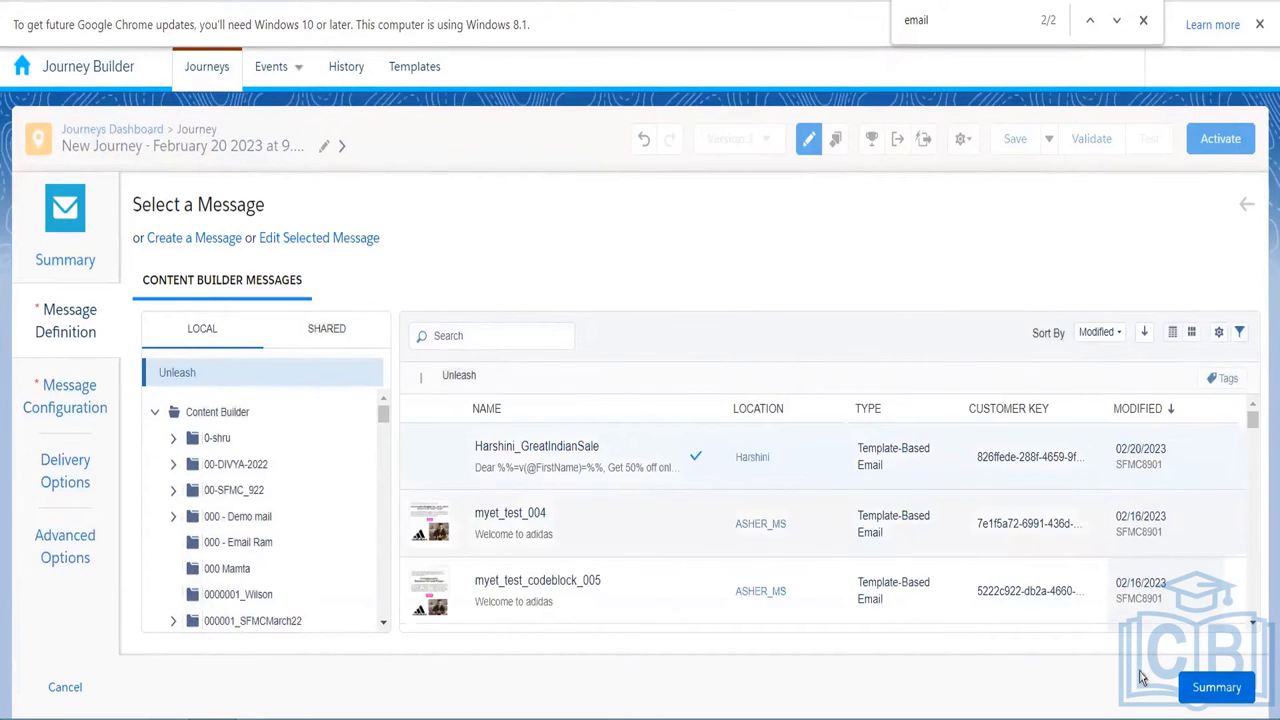
pyautogui.click(1216, 687)
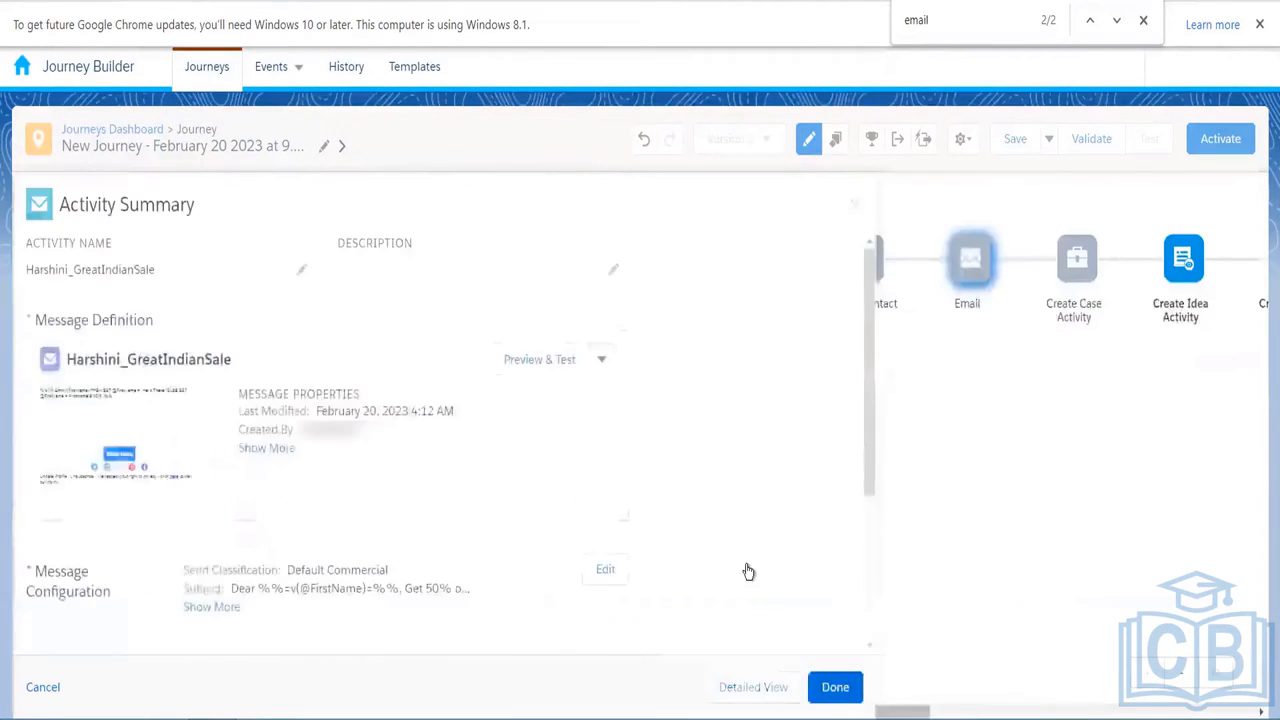
pyautogui.click(614, 687)
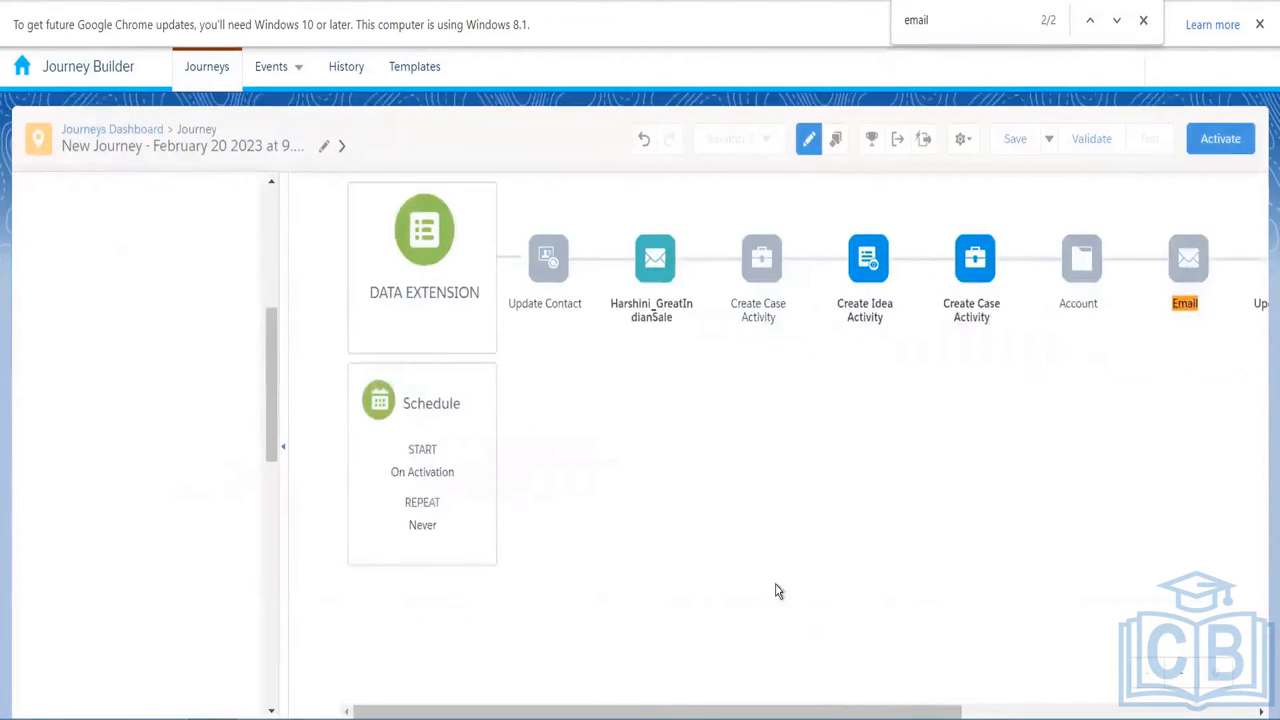
# - Copy the configured GreatIndianSale email activity and paste it between the original and the unconfigured Create Case Activity
pyautogui.moveTo(268, 379); pyautogui.dragTo(268, 259)
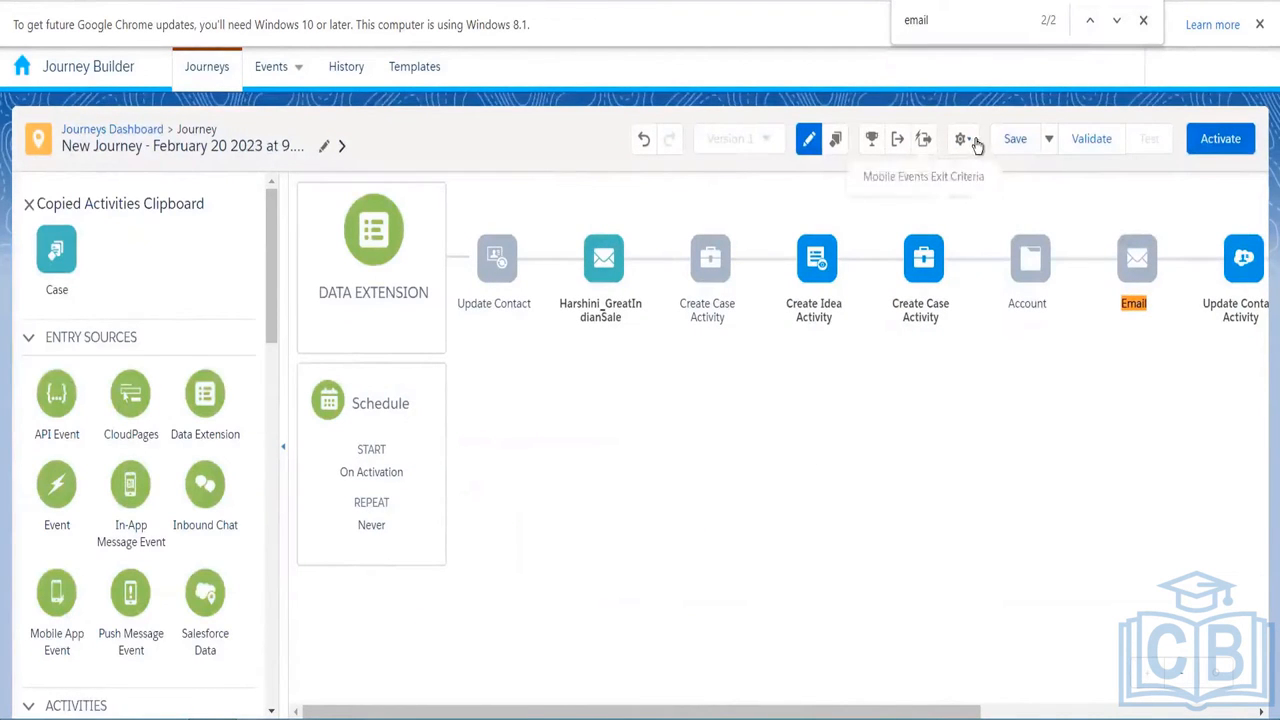
pyautogui.click(836, 142)
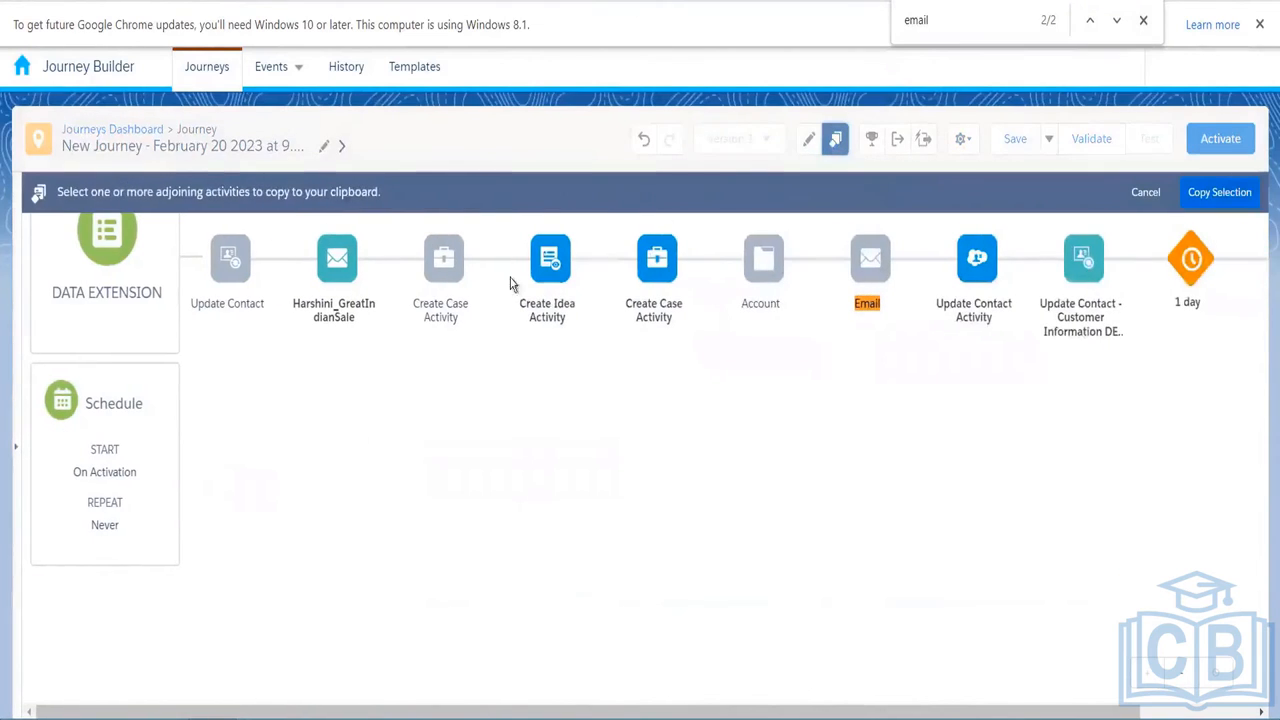
pyautogui.click(341, 265)
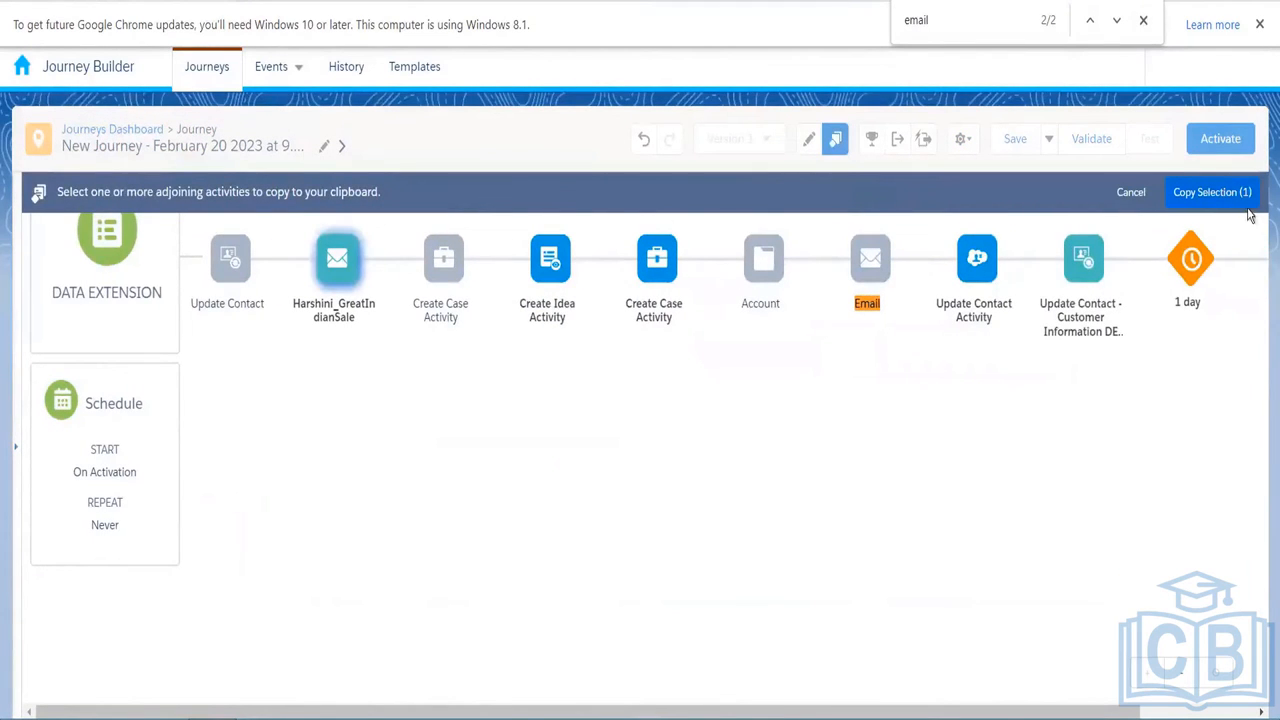
pyautogui.click(1220, 192)
pyautogui.moveTo(56, 250); pyautogui.dragTo(660, 260)
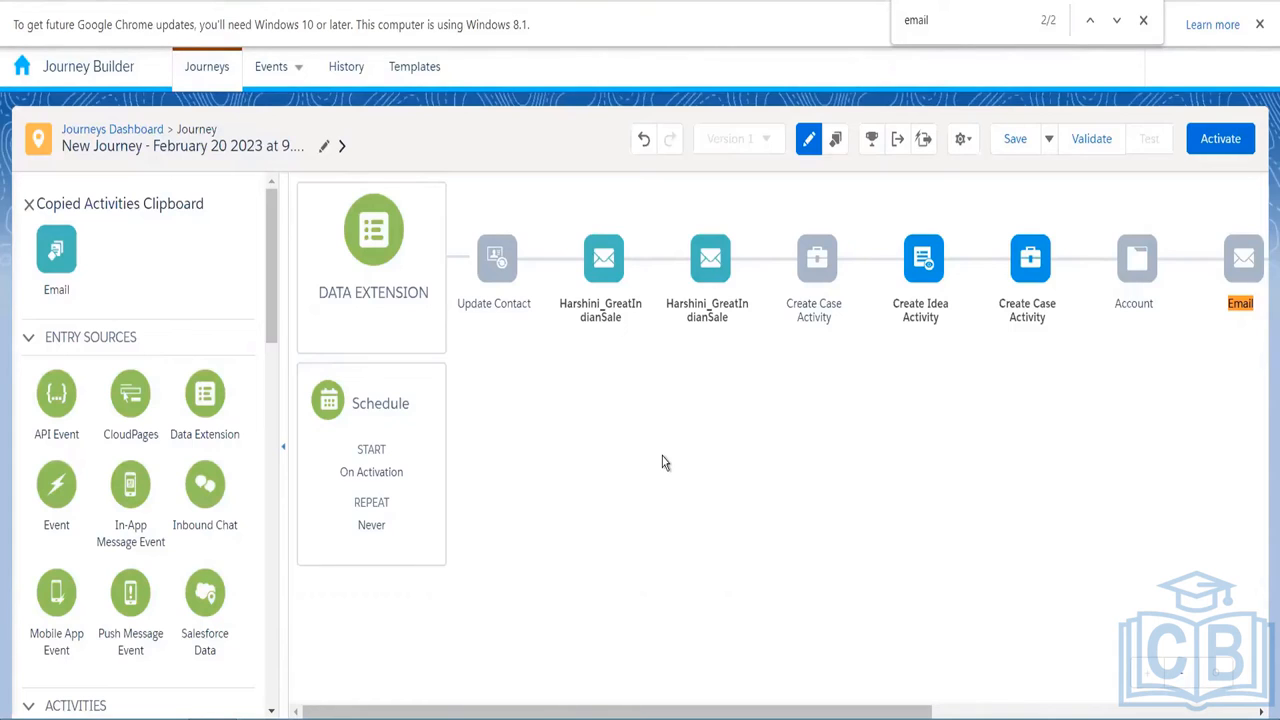
pyautogui.moveTo(700, 292)
pyautogui.moveTo(267, 299); pyautogui.dragTo(276, 390)
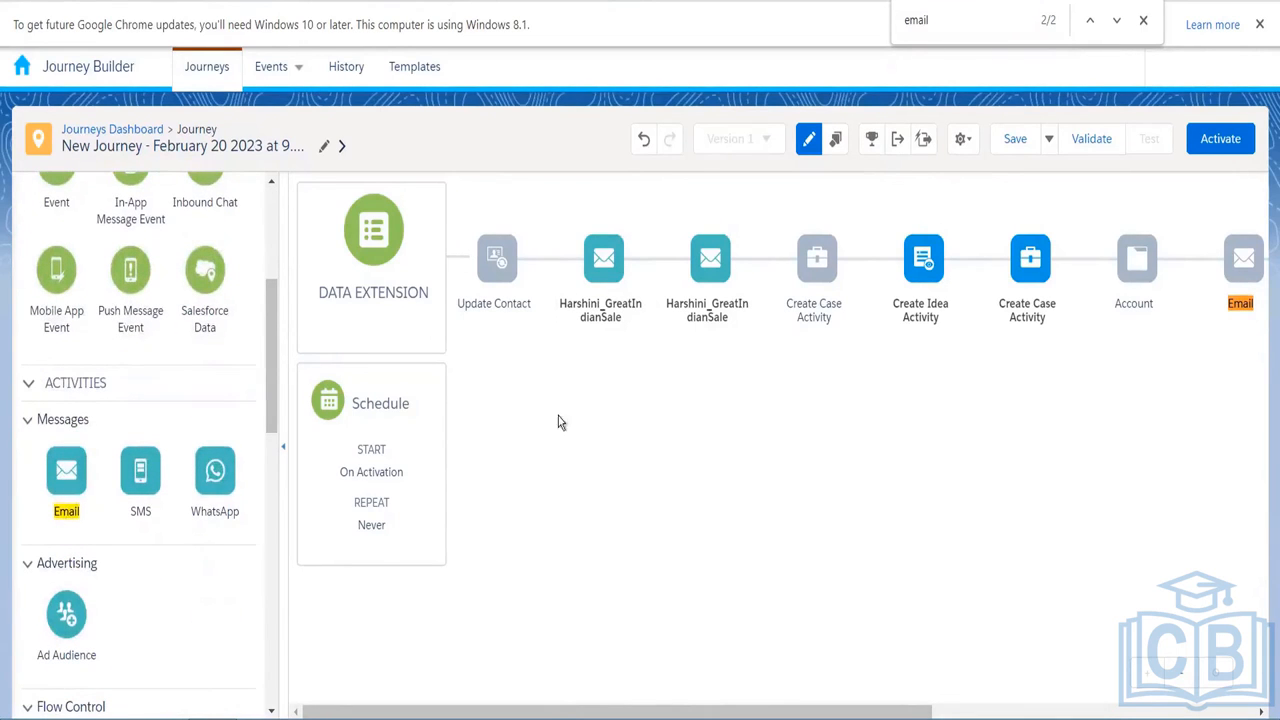
pyautogui.moveTo(273, 361); pyautogui.dragTo(269, 226)
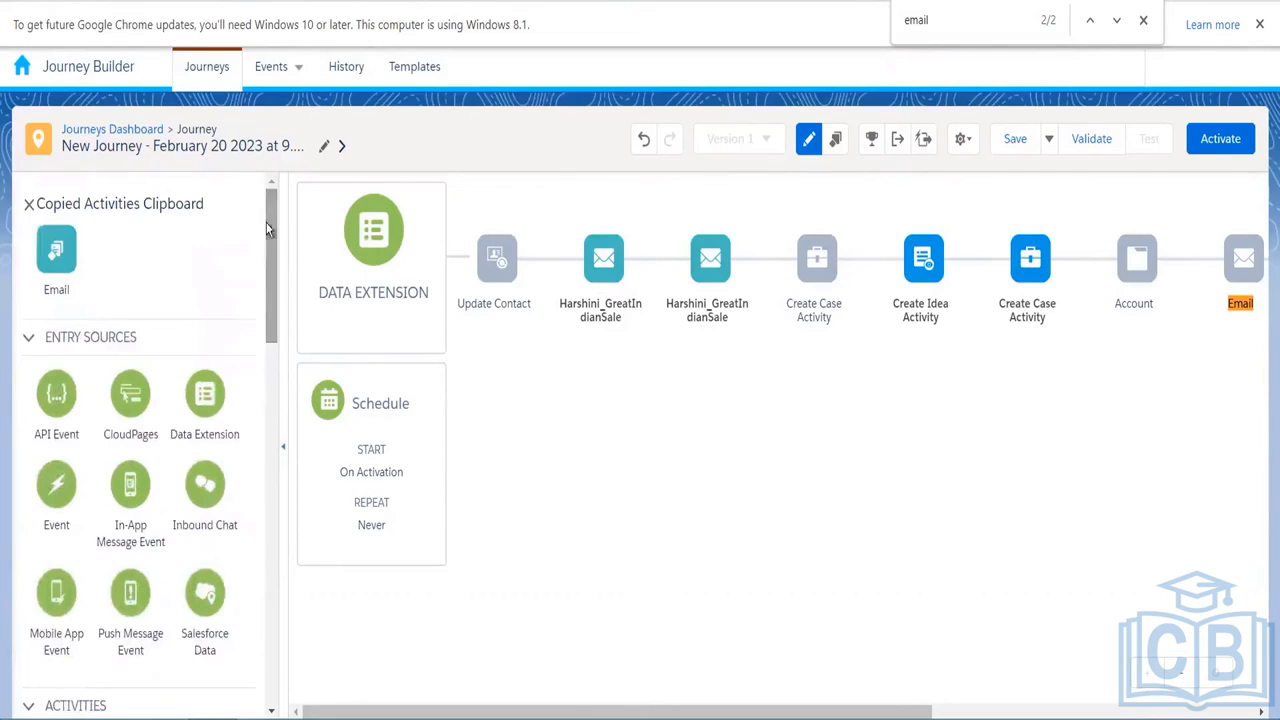